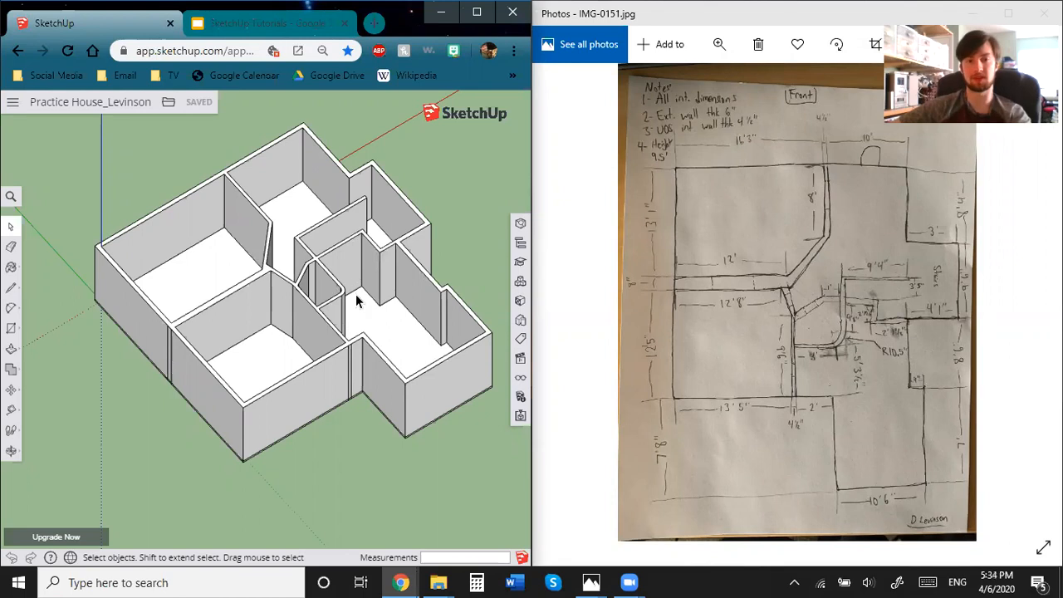
Review the house model from above, then read the lesson objectives slide in the Google Slides tab and return to SketchUp.
middle_drag(401, 261, 357, 354)
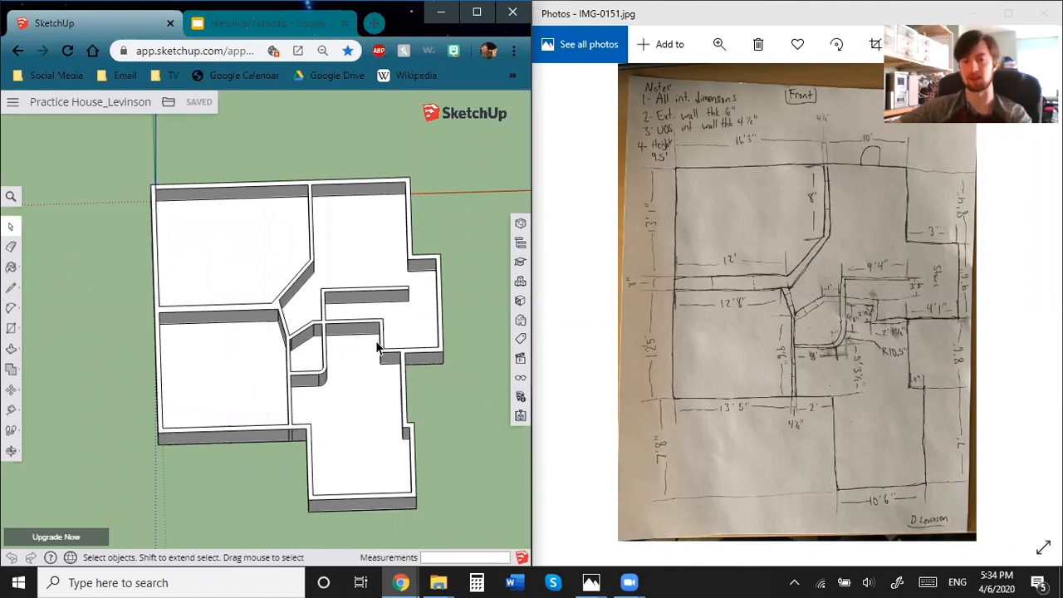
scroll(300, 254, up, 2)
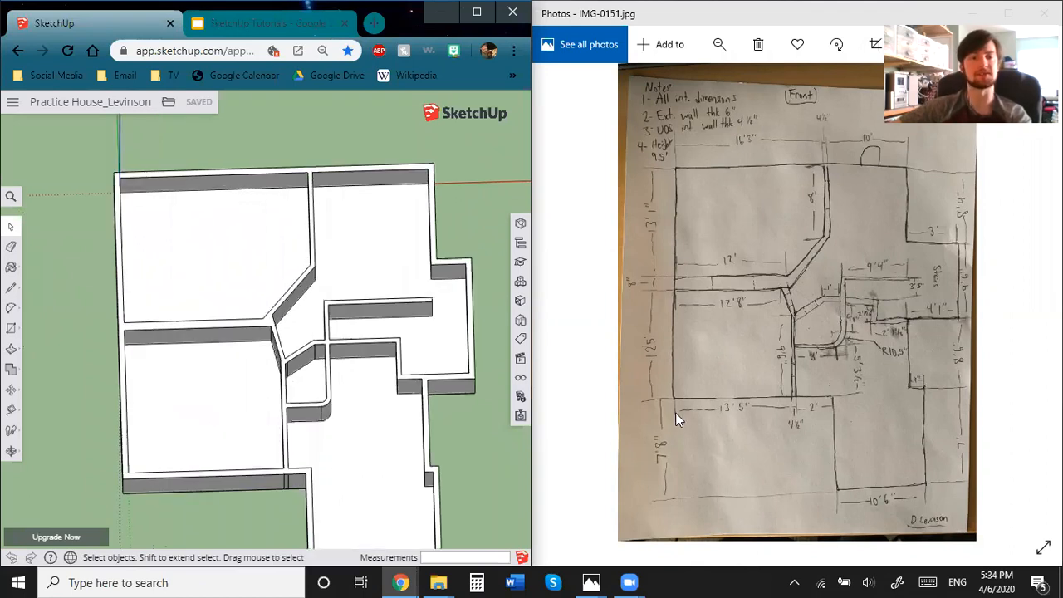
mouse_move(333, 404)
middle_down()
mouse_move(278, 252)
mouse_move(266, 150)
middle_up()
click(253, 24)
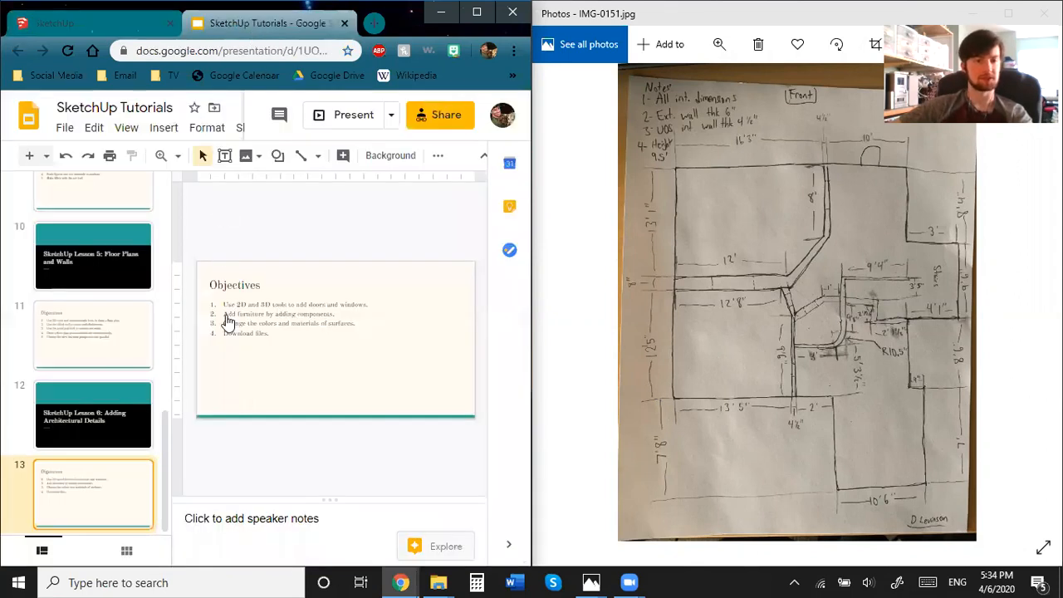
click(324, 306)
click(91, 23)
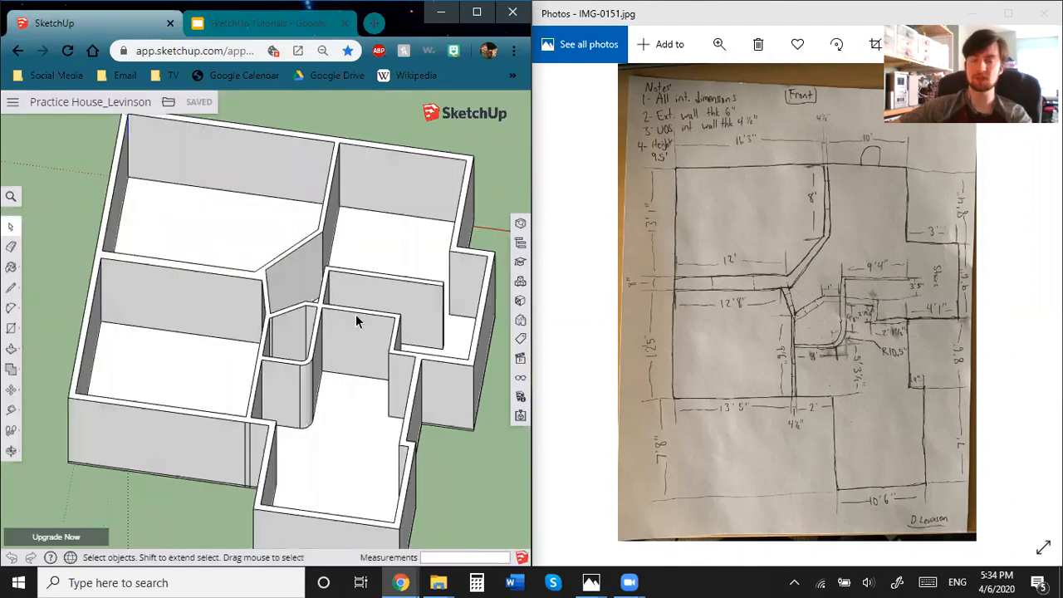
Draw a 32" wide by 7' tall door rectangle on the shorter section of the front exterior wall, starting on its floor line.
mouse_move(21, 313)
middle_down()
mouse_move(446, 404)
mouse_move(152, 352)
middle_up()
mouse_move(413, 416)
middle_down()
mouse_move(290, 408)
mouse_move(415, 451)
mouse_move(370, 430)
middle_up()
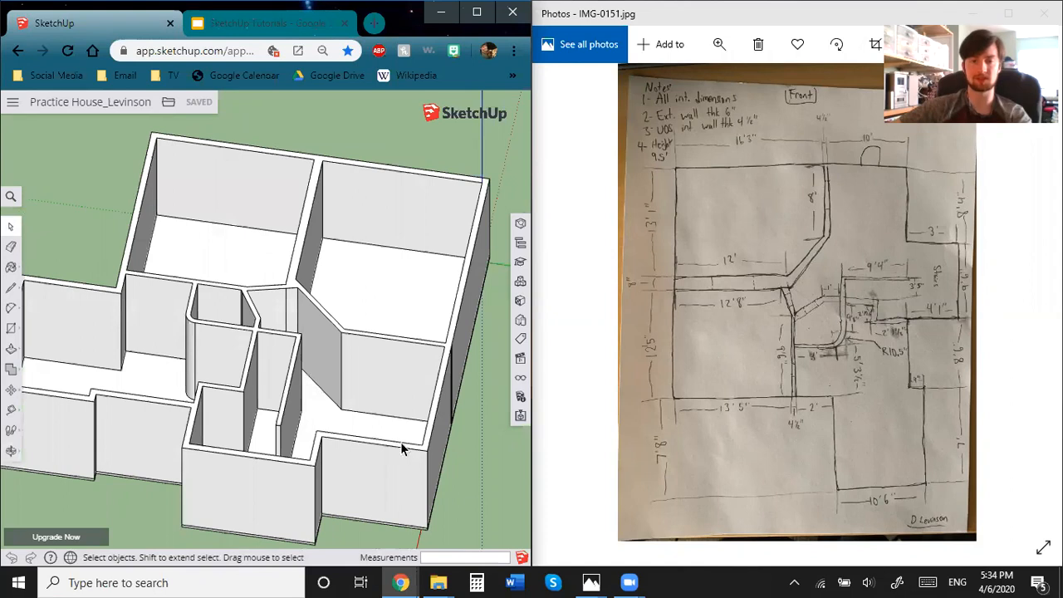
mouse_move(459, 474)
middle_down()
mouse_move(368, 473)
mouse_move(225, 423)
middle_up()
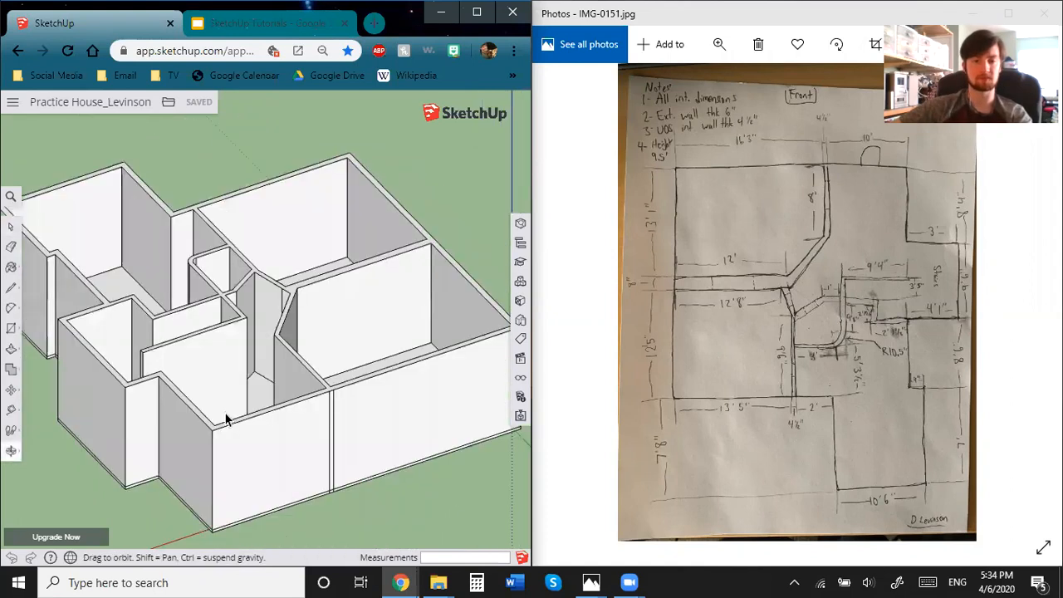
mouse_move(278, 456)
middle_down()
mouse_move(267, 491)
mouse_move(202, 477)
mouse_move(164, 442)
middle_up()
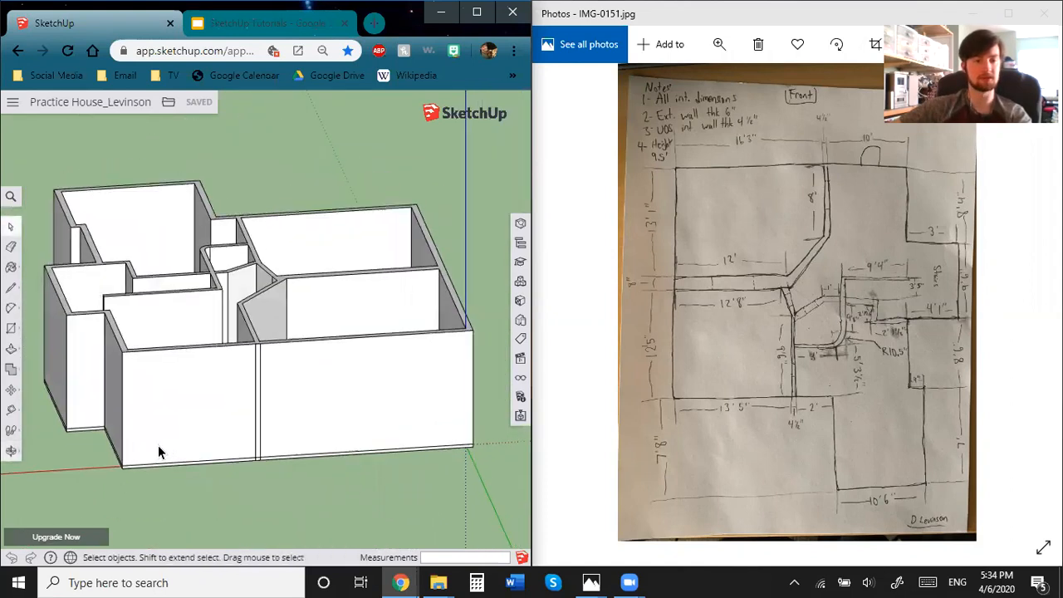
scroll(169, 445, up, 6)
middle_drag(292, 510, 257, 475)
scroll(294, 460, down, 5)
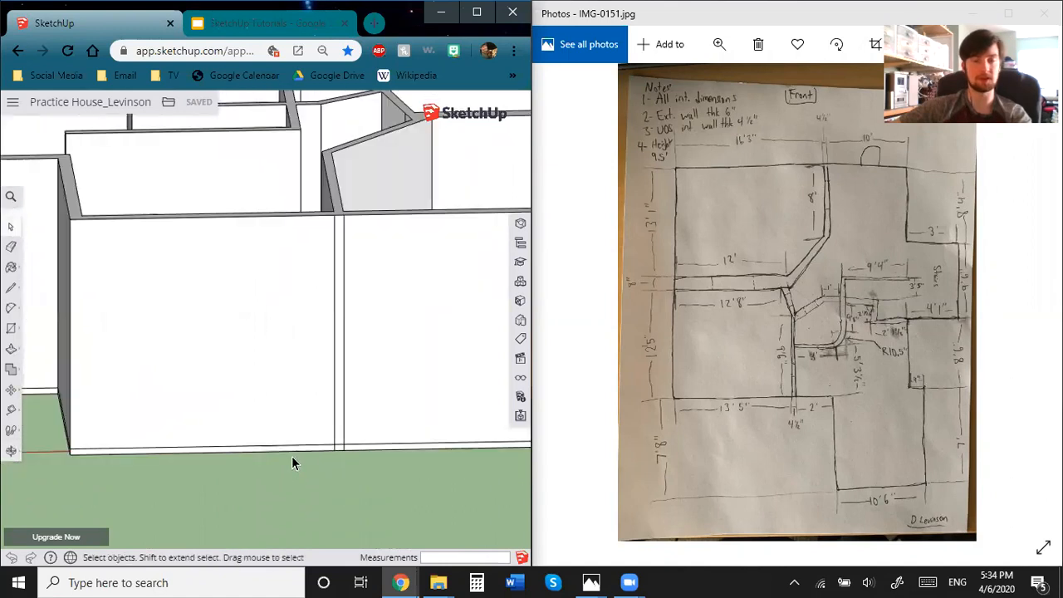
middle_drag(338, 481, 254, 423)
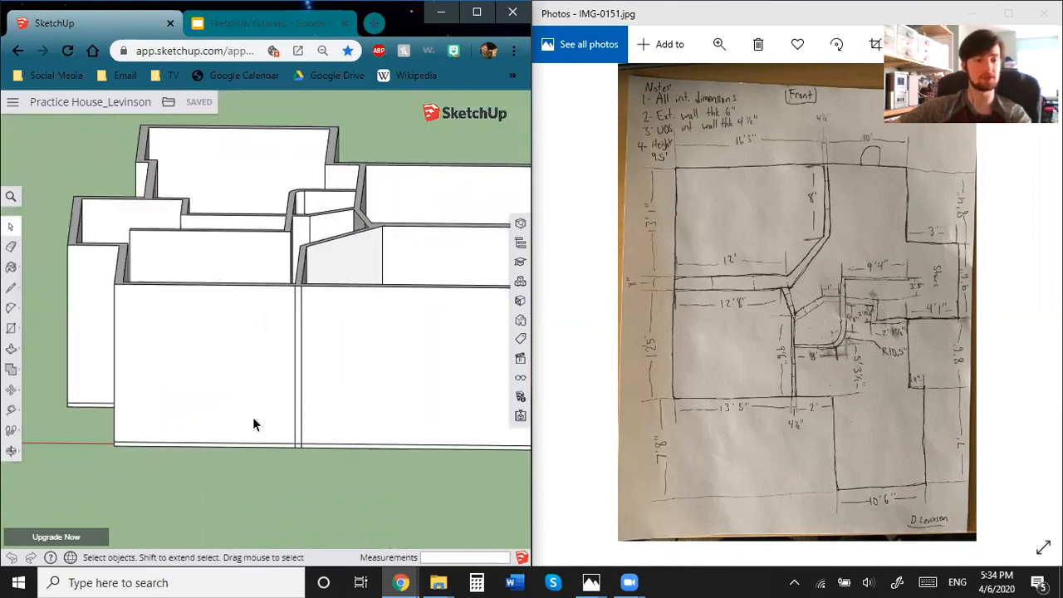
click(10, 333)
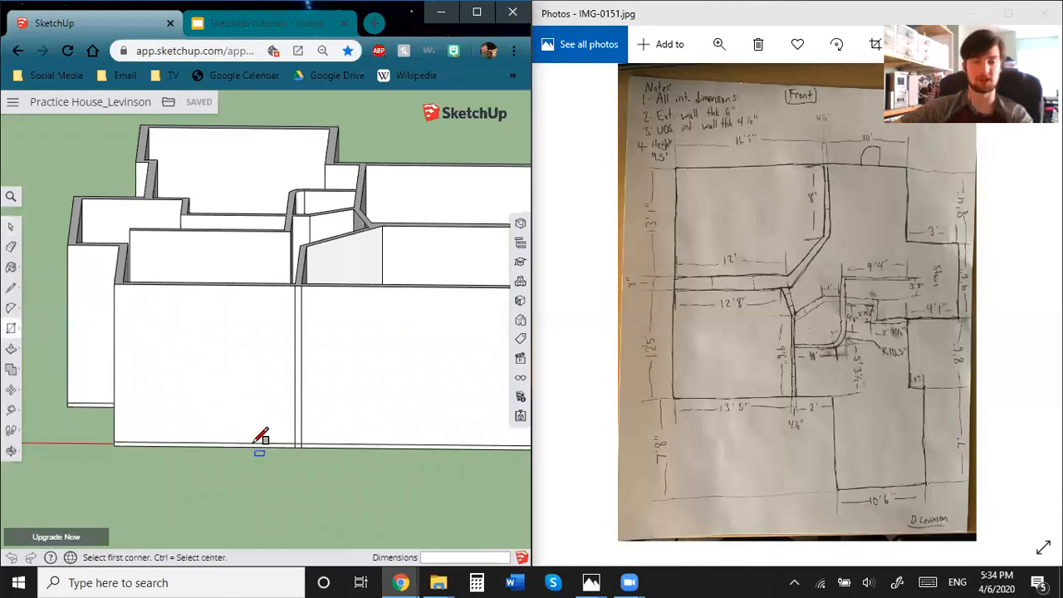
scroll(239, 410, up, 1)
middle_drag(221, 398, 267, 434)
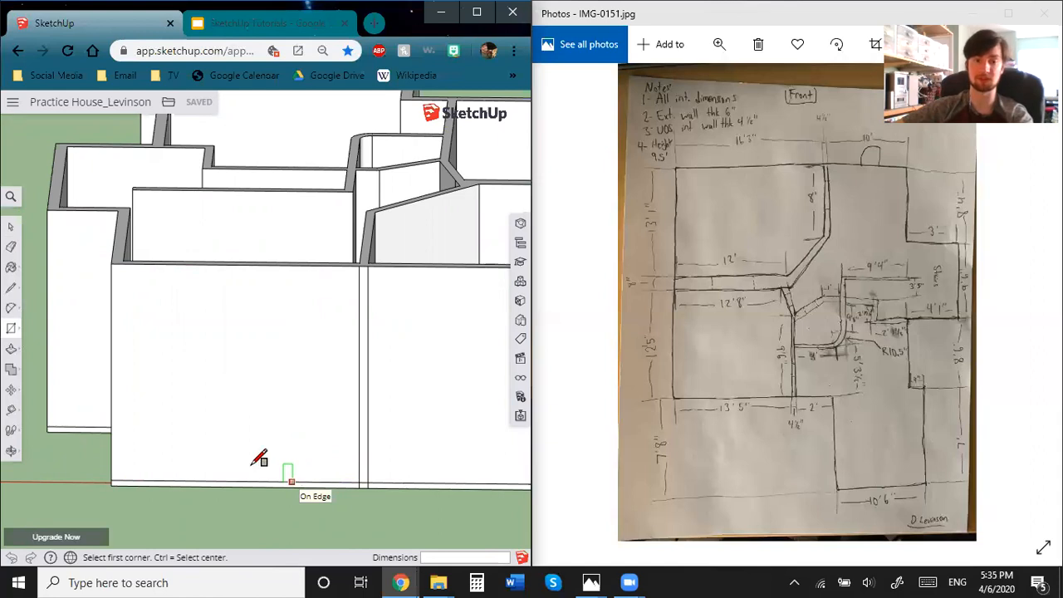
click(292, 482)
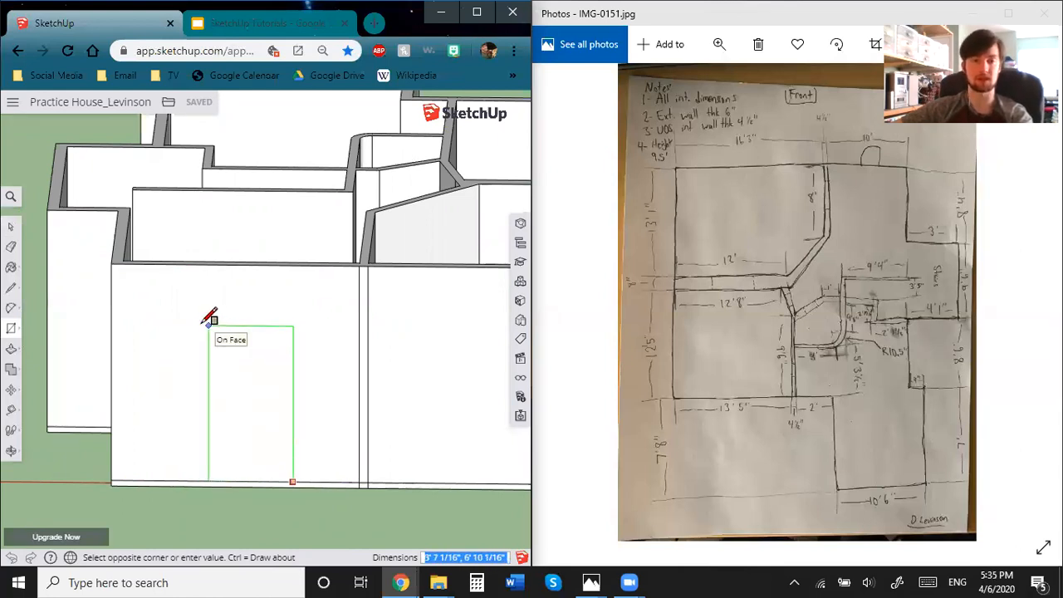
scroll(210, 318, down, 1)
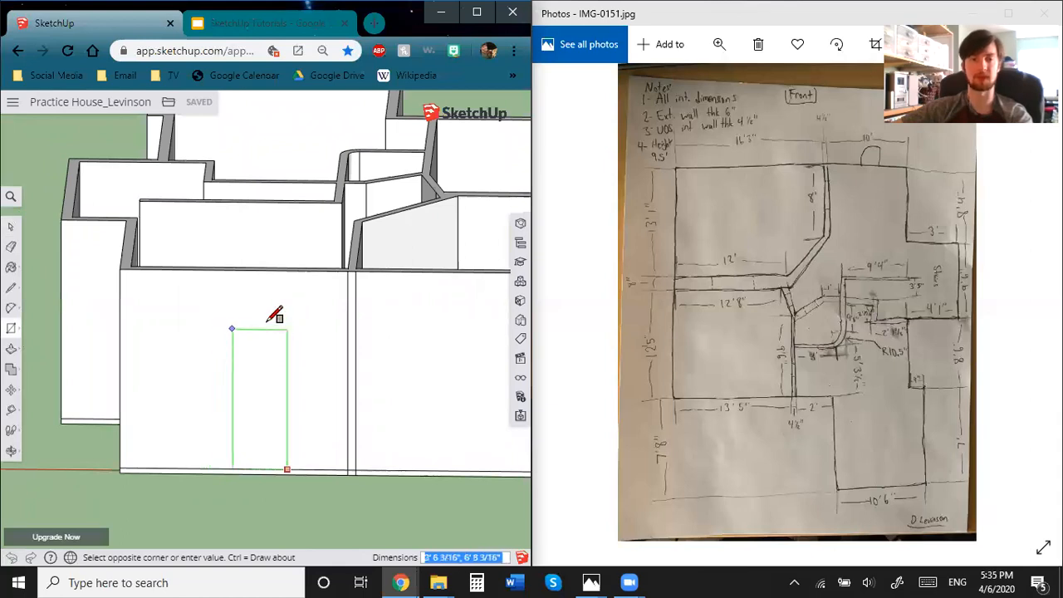
middle_drag(276, 347, 241, 373)
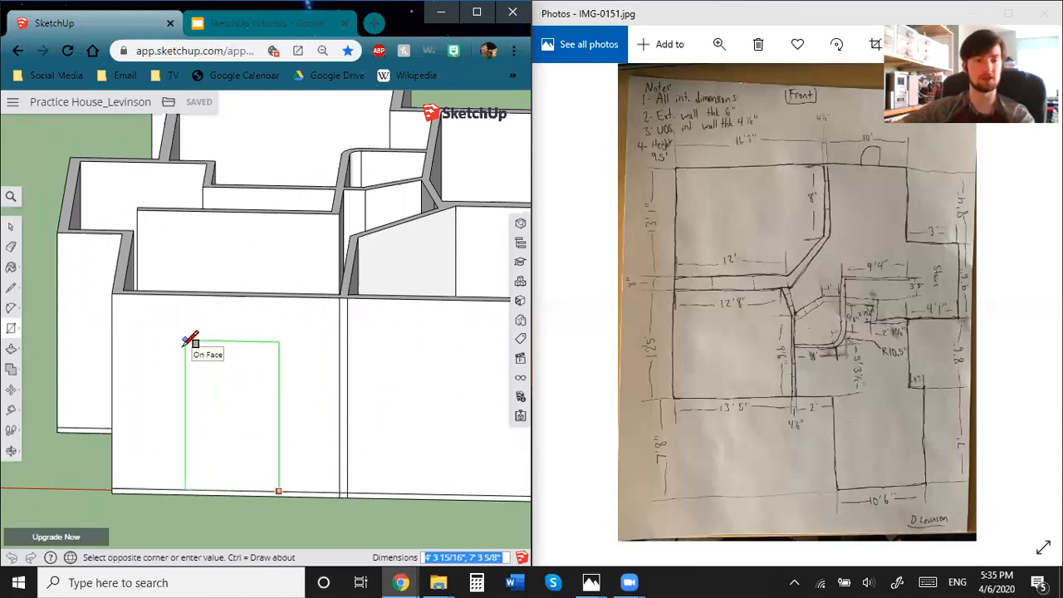
mouse_move(190, 342)
middle_down()
mouse_move(233, 390)
mouse_move(184, 372)
mouse_move(208, 344)
middle_up()
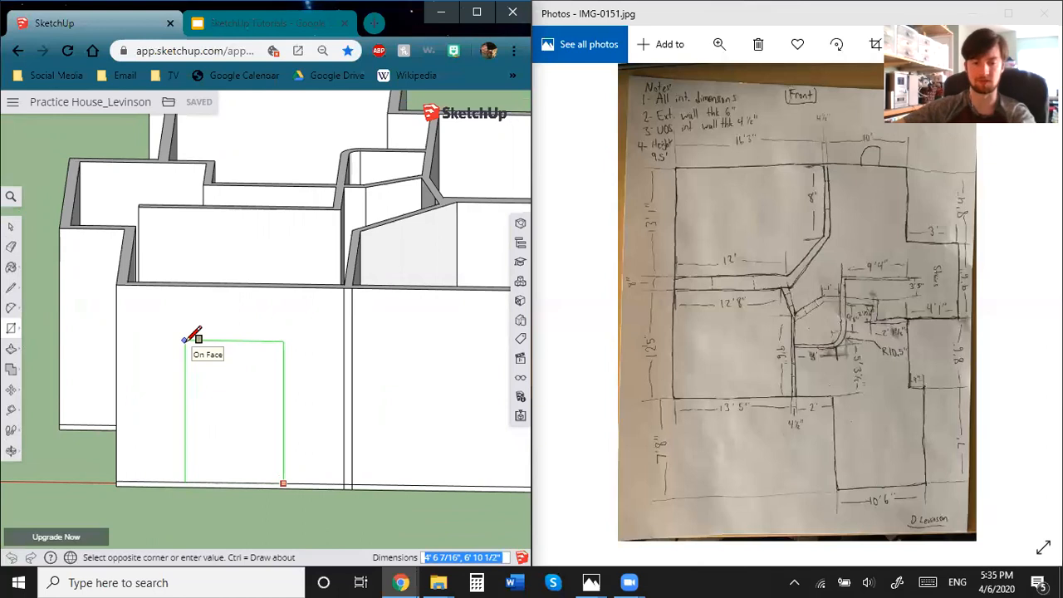
text(32)
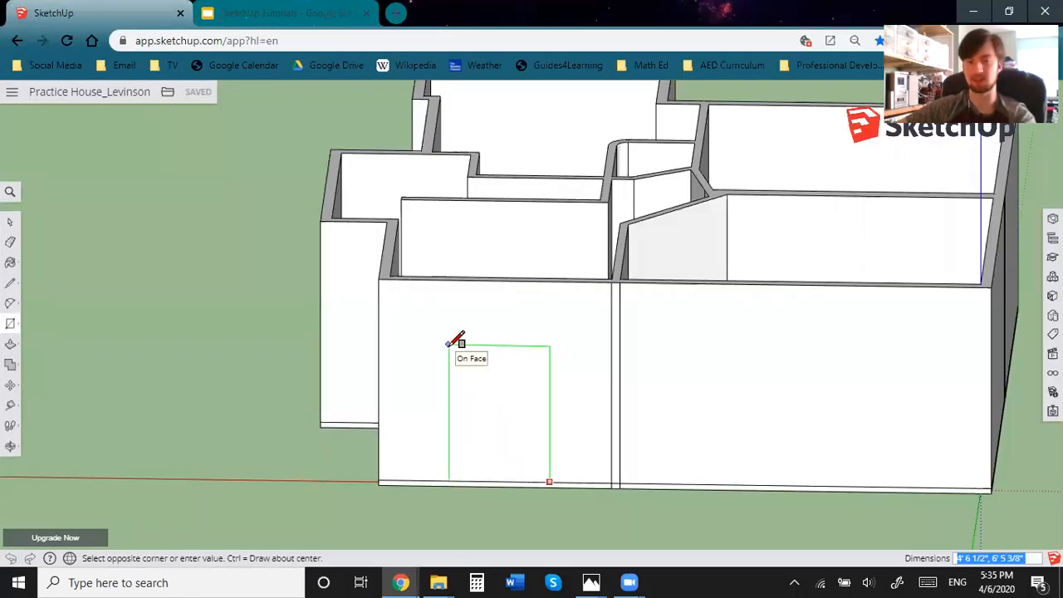
text(32,7)
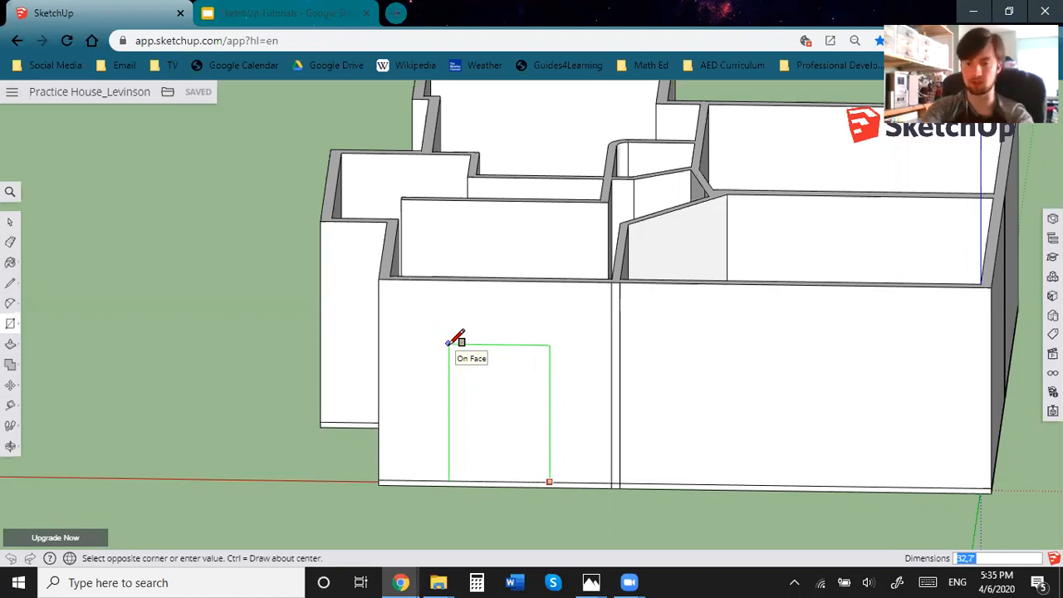
key(Return)
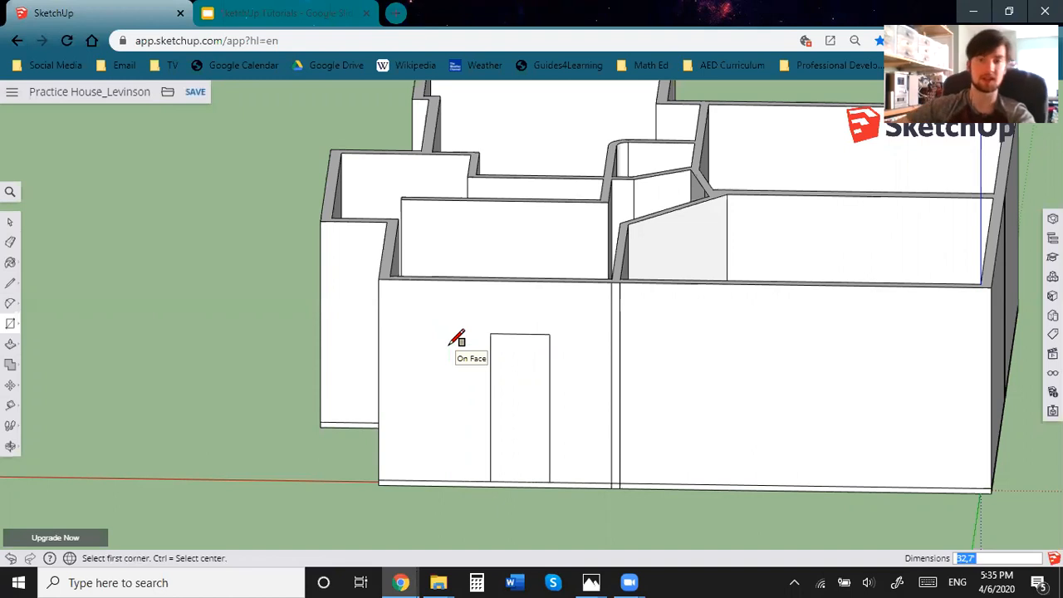
Move the front door outline about 9" along the wall, away from the interior wall junction.
scroll(541, 374, up, 1)
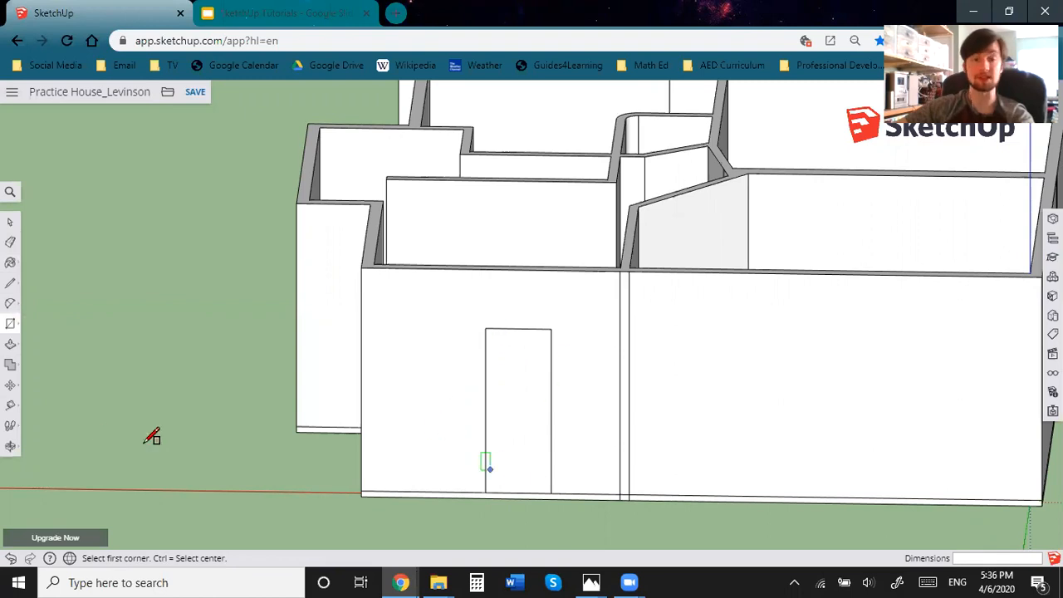
click(10, 387)
click(525, 429)
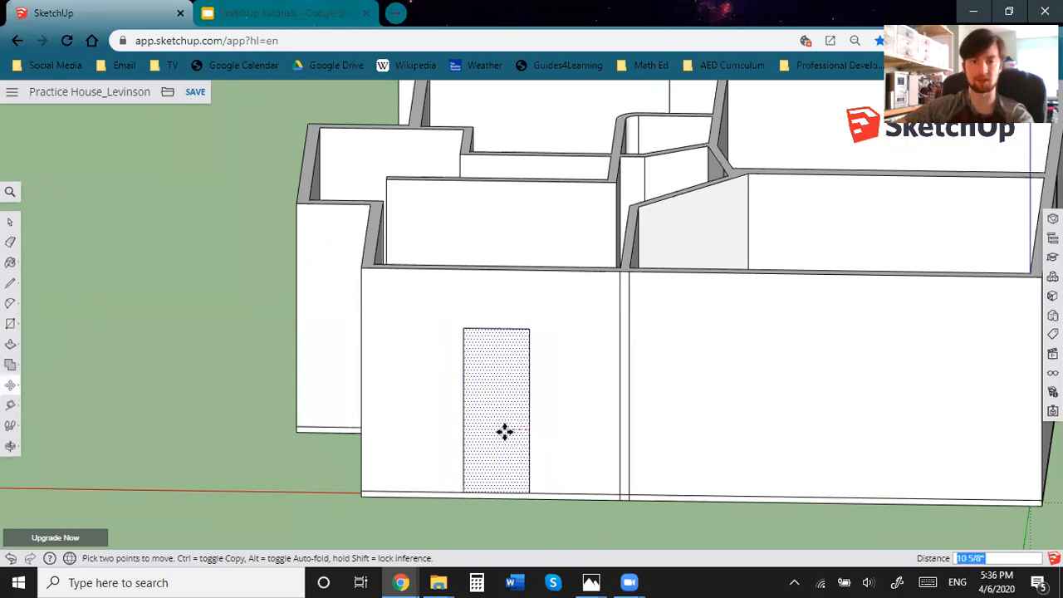
click(509, 433)
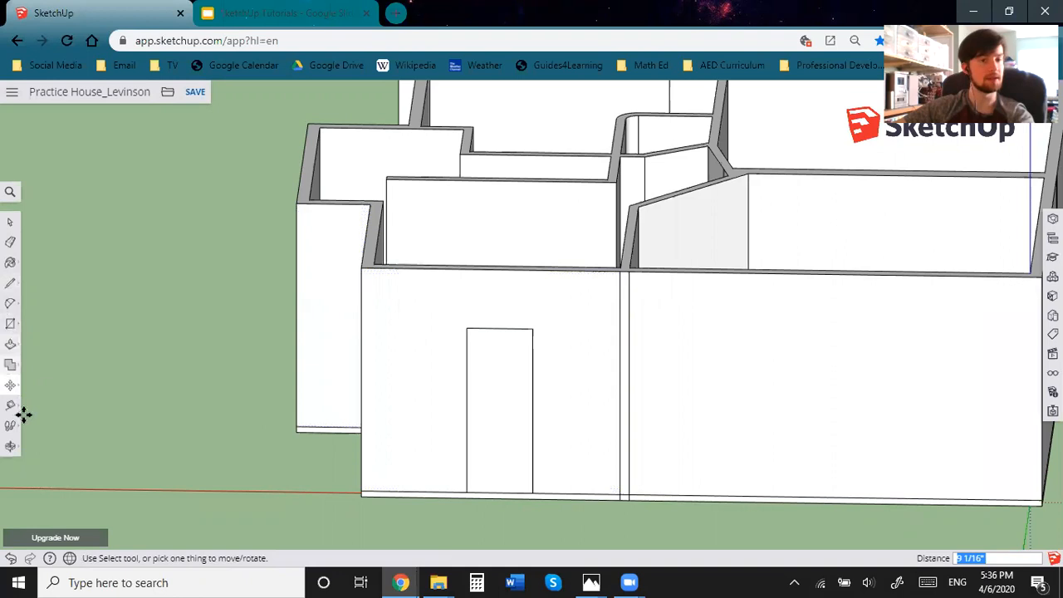
Push the front door face 6" through the exterior wall to cut the doorway opening.
click(9, 364)
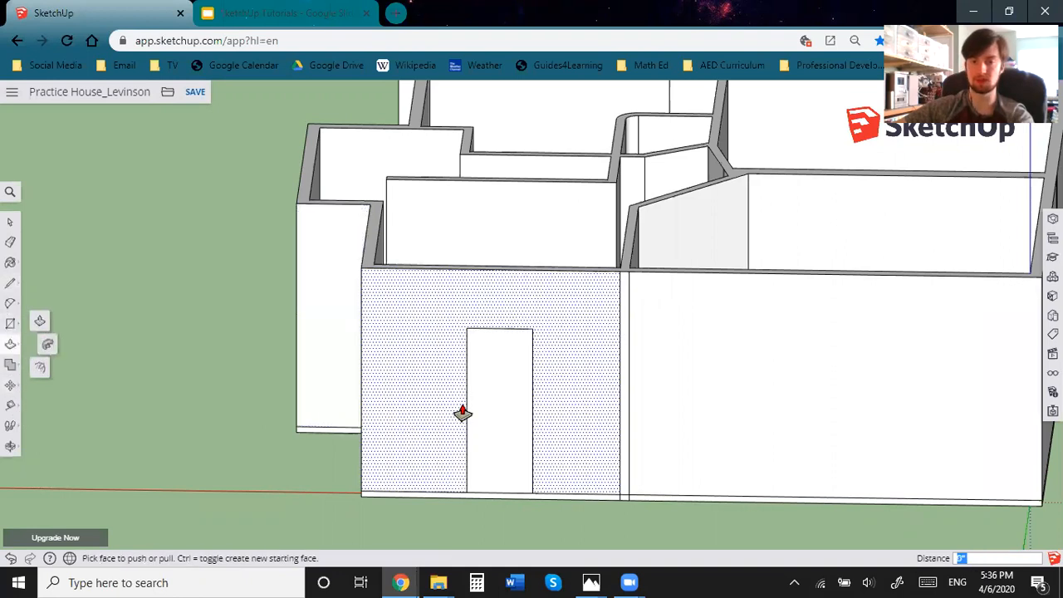
middle_drag(506, 393, 406, 510)
click(381, 456)
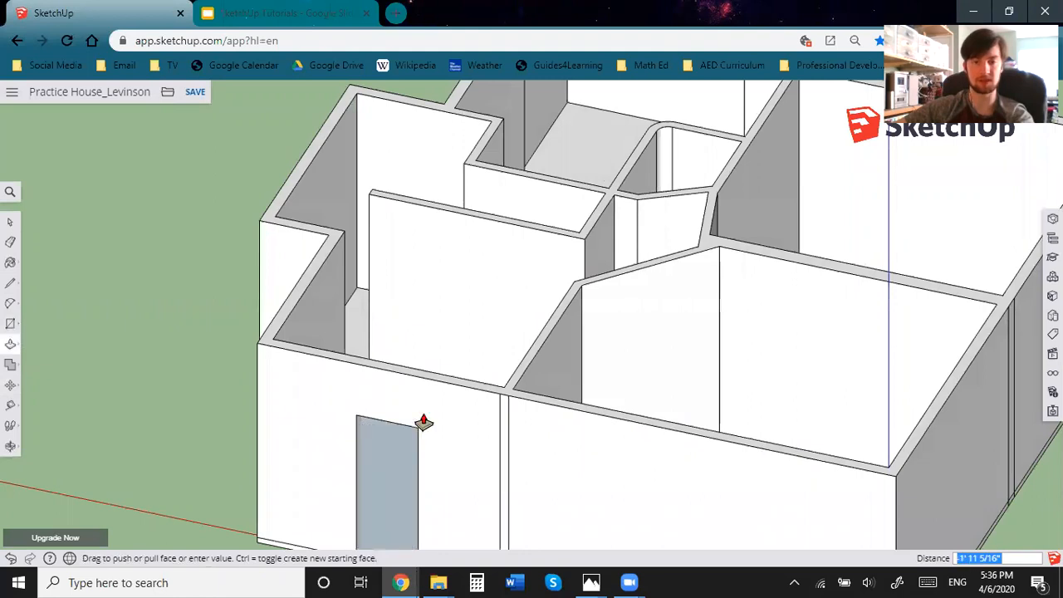
click(455, 381)
middle_drag(417, 411, 327, 385)
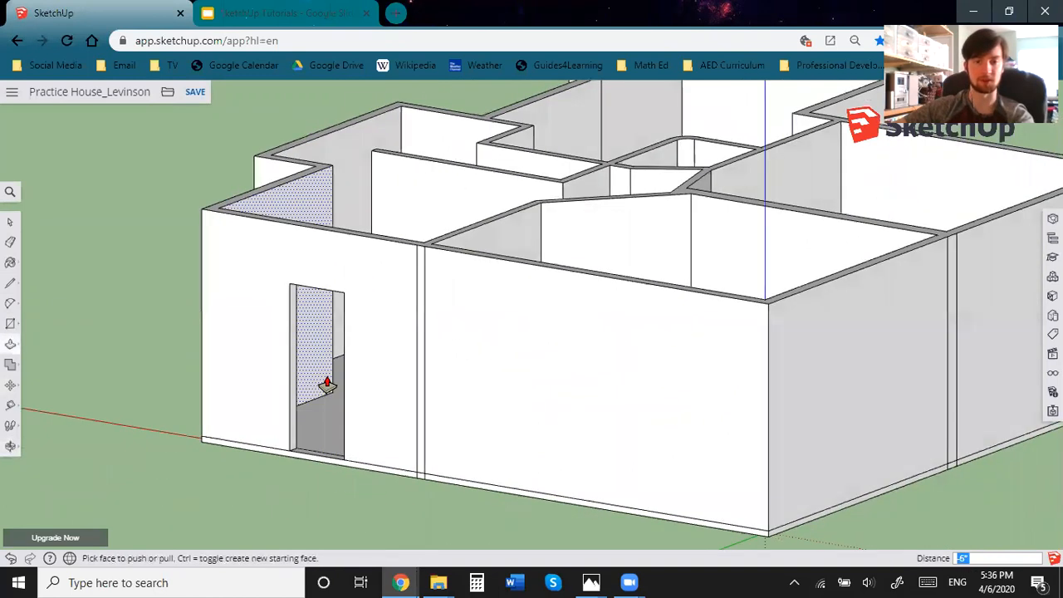
scroll(328, 384, up, 3)
scroll(328, 384, down, 5)
Draw a second door rectangle, 32" by 7', on the exterior side wall of the rear room, starting at its floor line.
middle_drag(392, 364, 421, 388)
scroll(420, 388, down, 5)
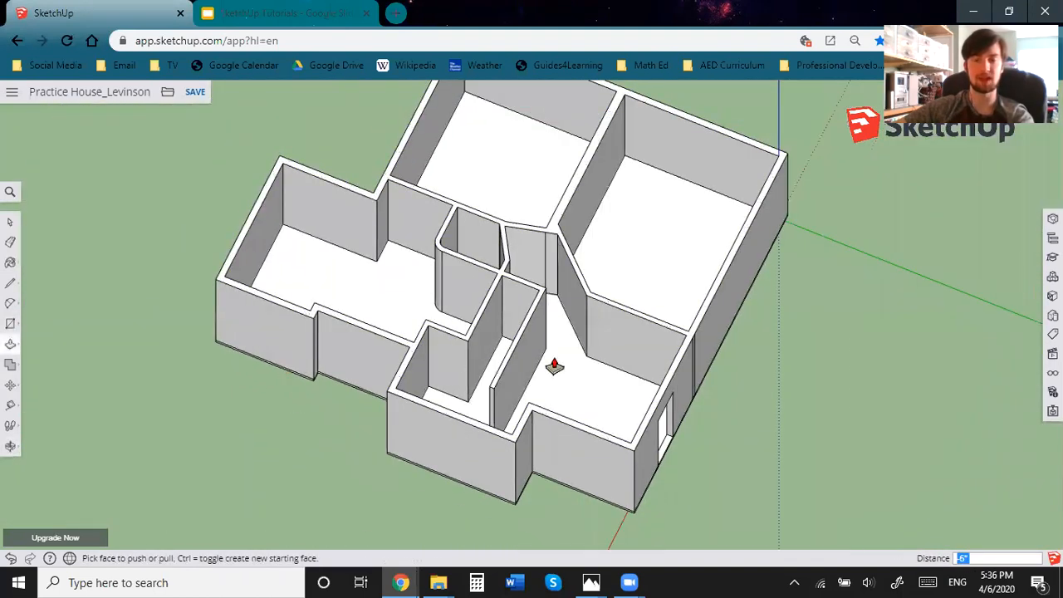
middle_drag(584, 370, 297, 373)
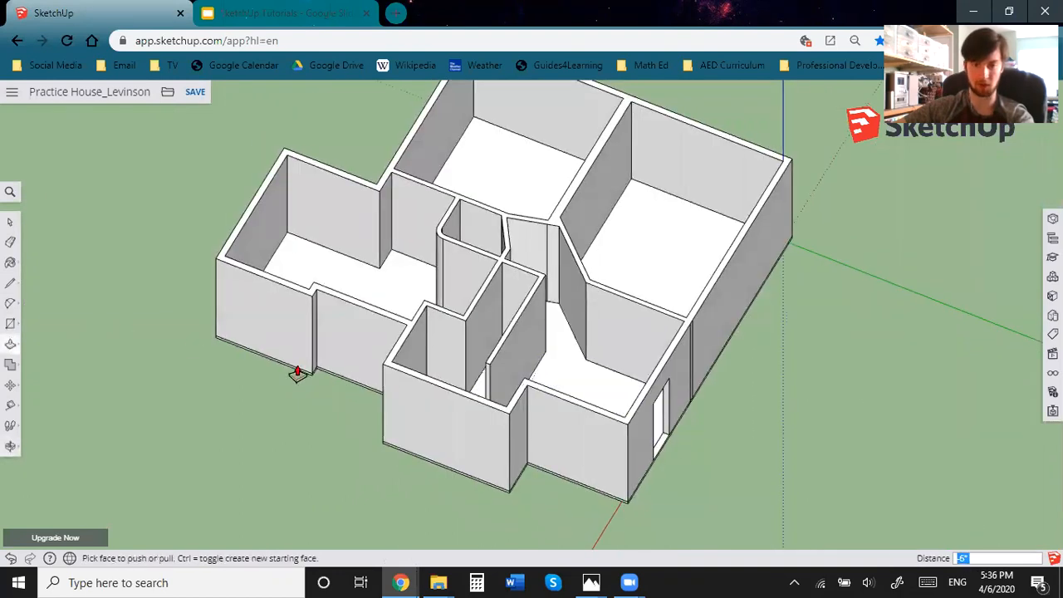
middle_drag(412, 363, 308, 313)
scroll(285, 413, up, 5)
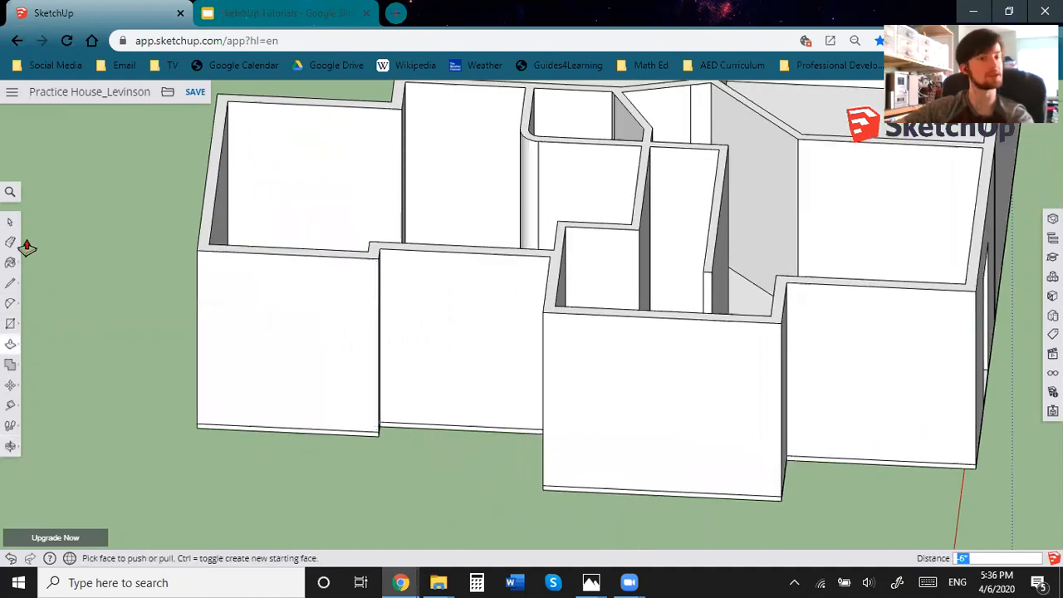
click(10, 324)
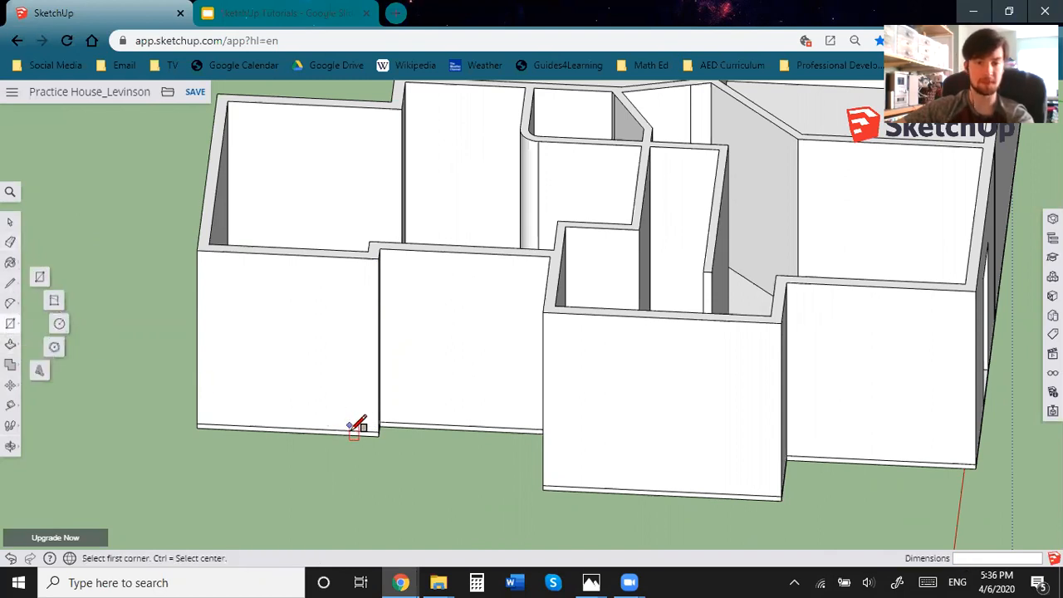
click(340, 429)
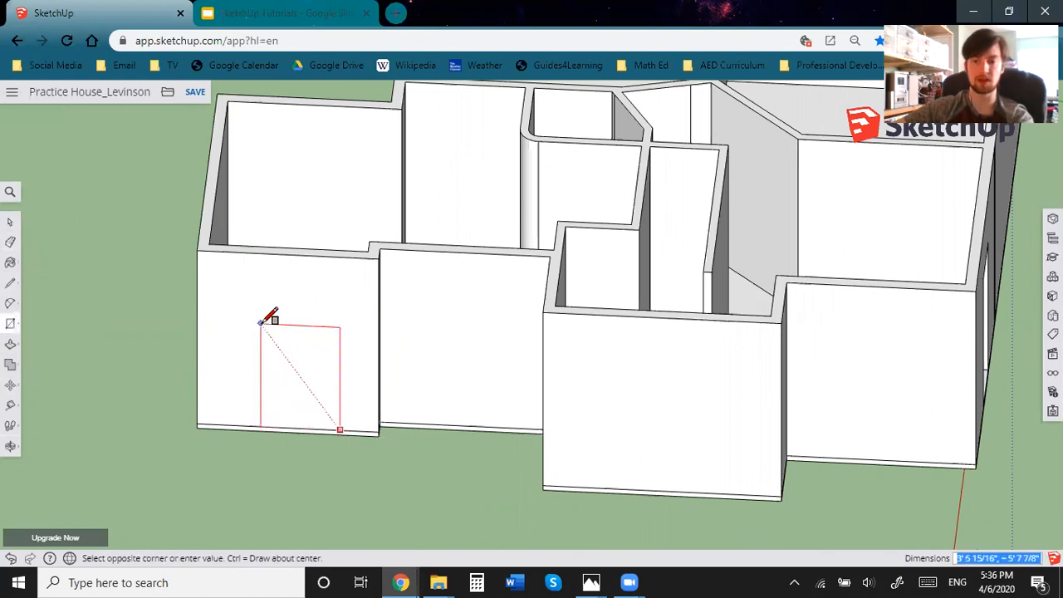
text(32,7)
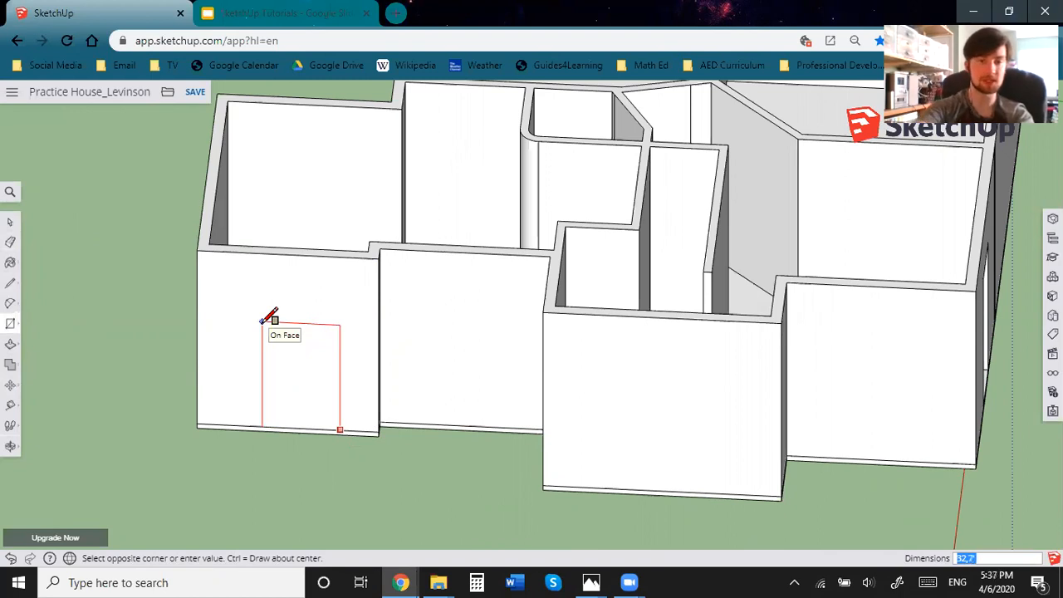
key(Return)
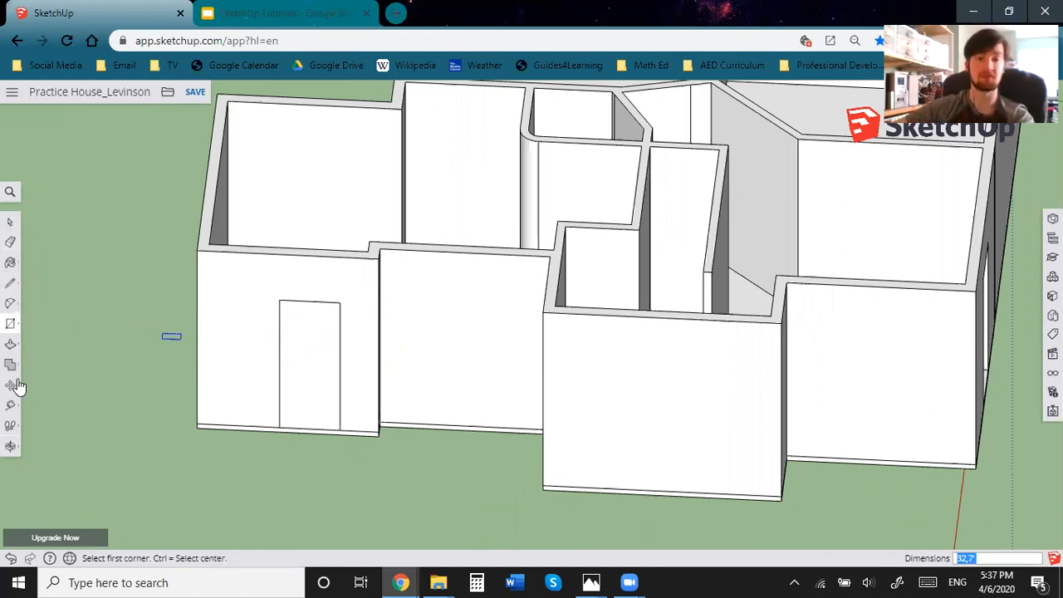
Push the rear room's door face 6" through the side wall to cut the second doorway.
click(10, 344)
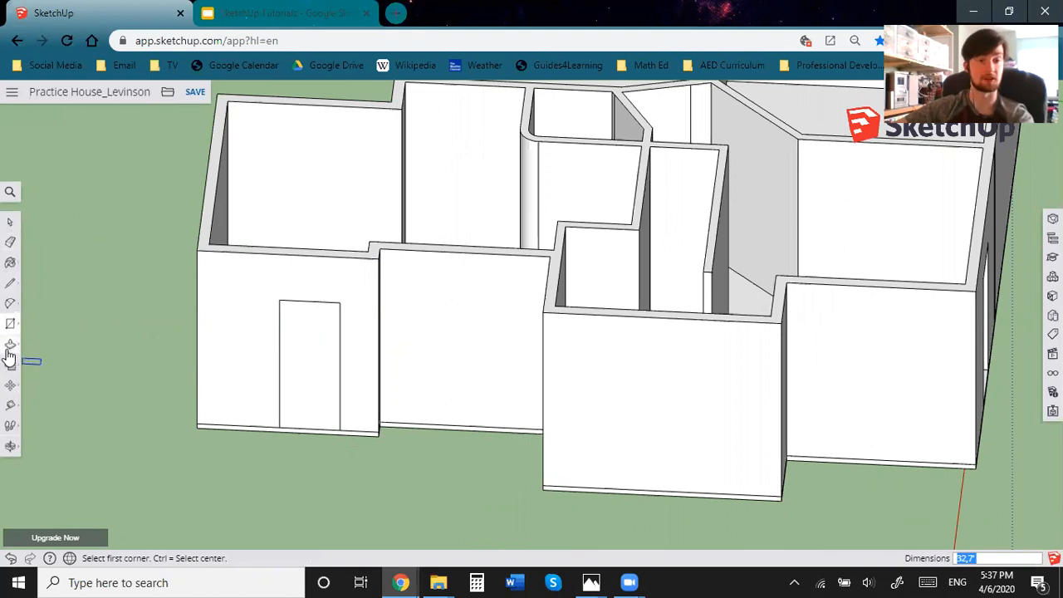
click(312, 378)
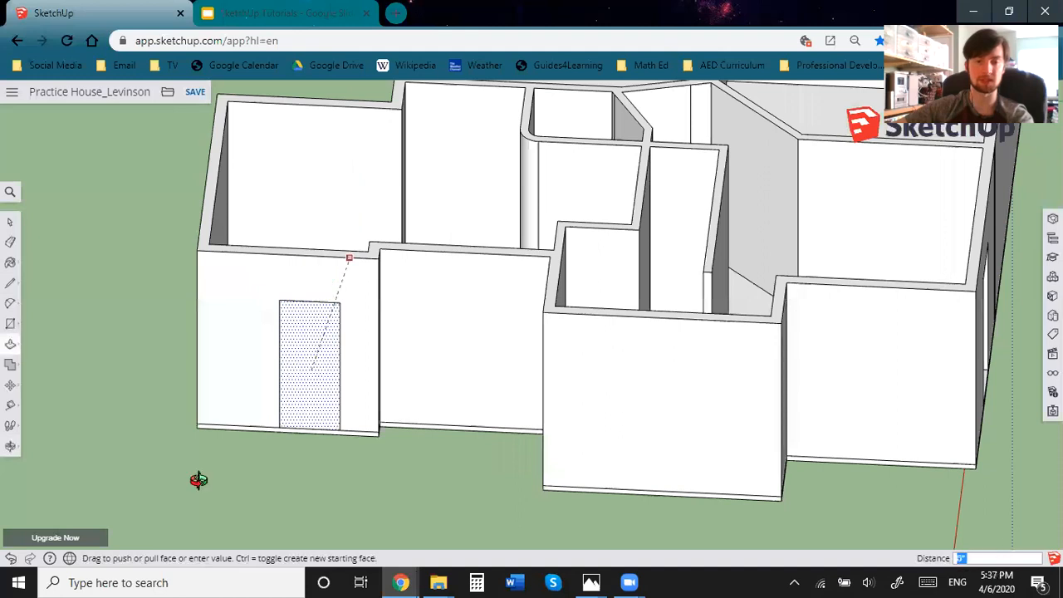
middle_drag(198, 480, 209, 485)
scroll(316, 261, up, 6)
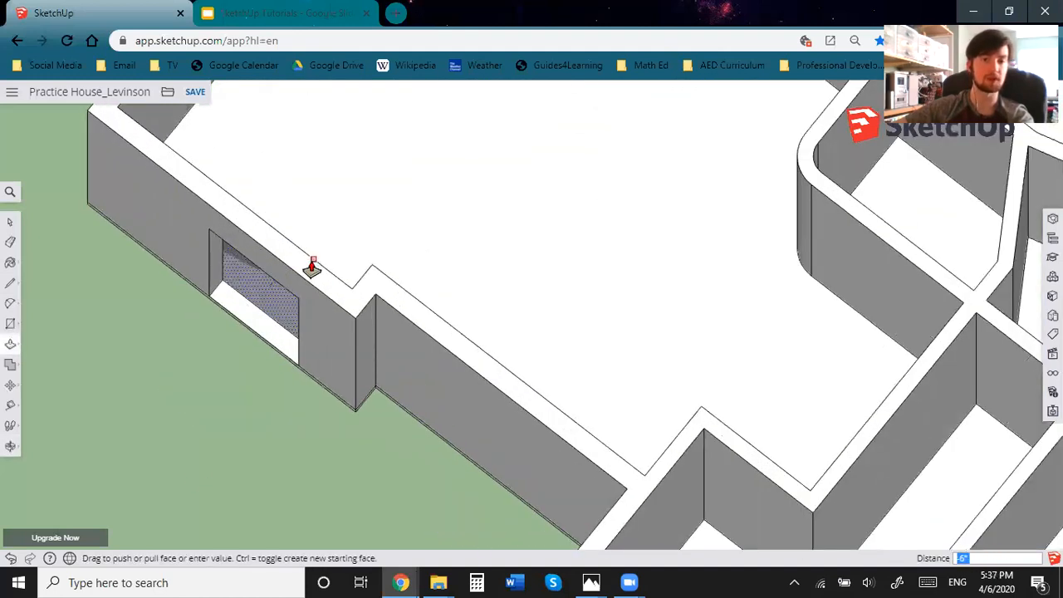
click(312, 266)
middle_drag(379, 197, 499, 421)
scroll(499, 421, down, 5)
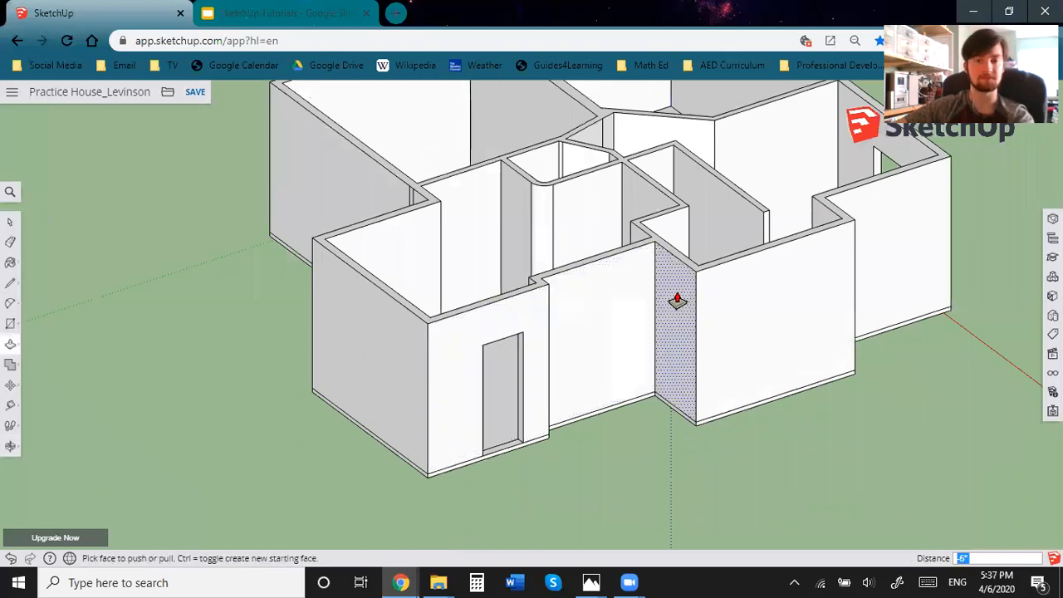
Draw an 8' by 7' opening rectangle on the room's interior wall, starting at its floor line near the angled wall.
scroll(674, 295, down, 1)
scroll(670, 274, up, 3)
middle_drag(548, 228, 585, 348)
middle_drag(466, 298, 689, 392)
scroll(423, 337, up, 4)
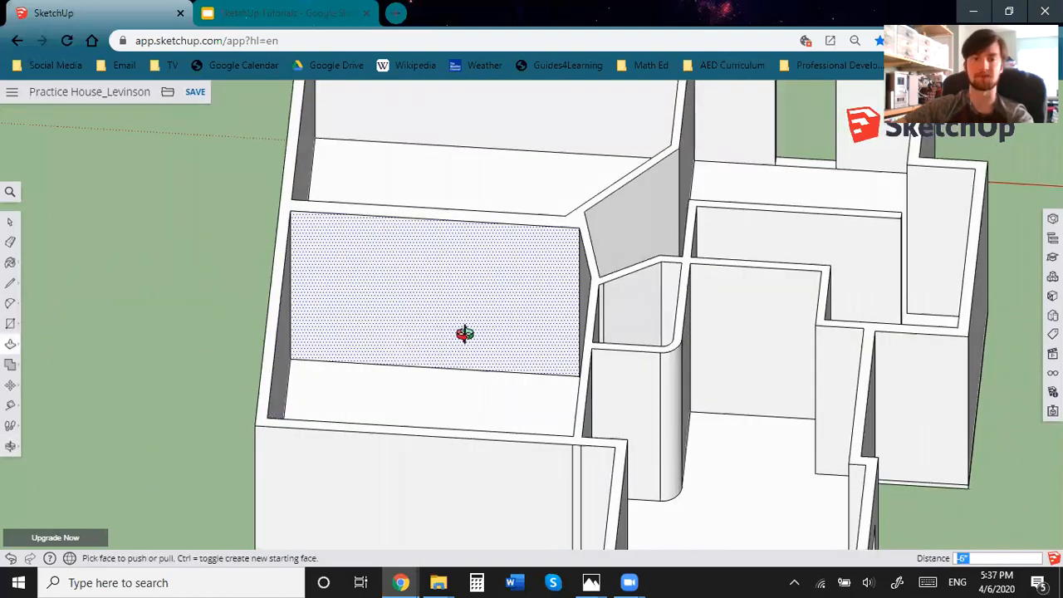
middle_drag(407, 347, 423, 311)
scroll(413, 307, up, 2)
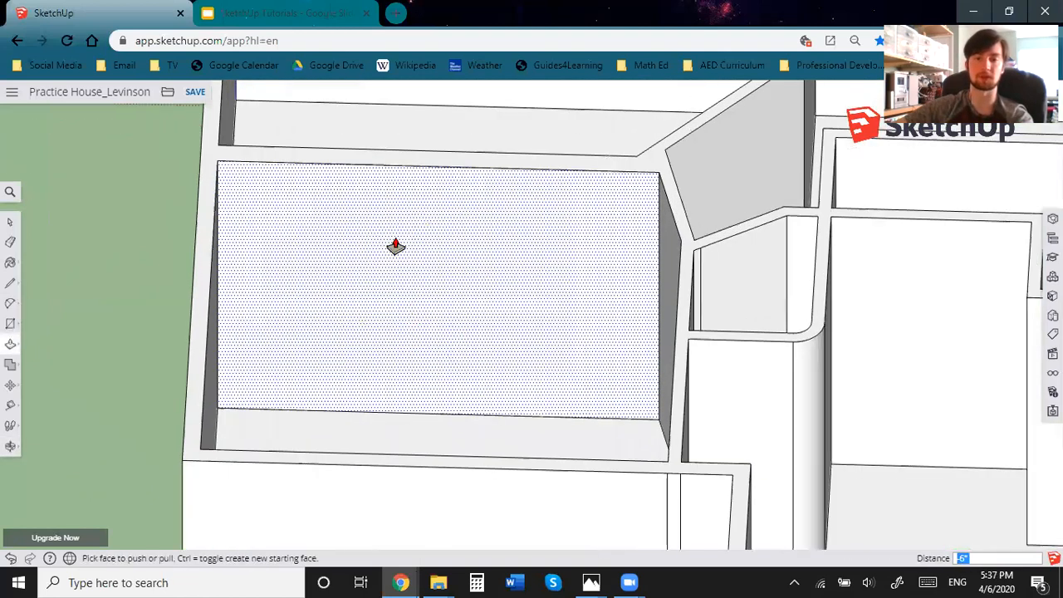
scroll(412, 328, down, 2)
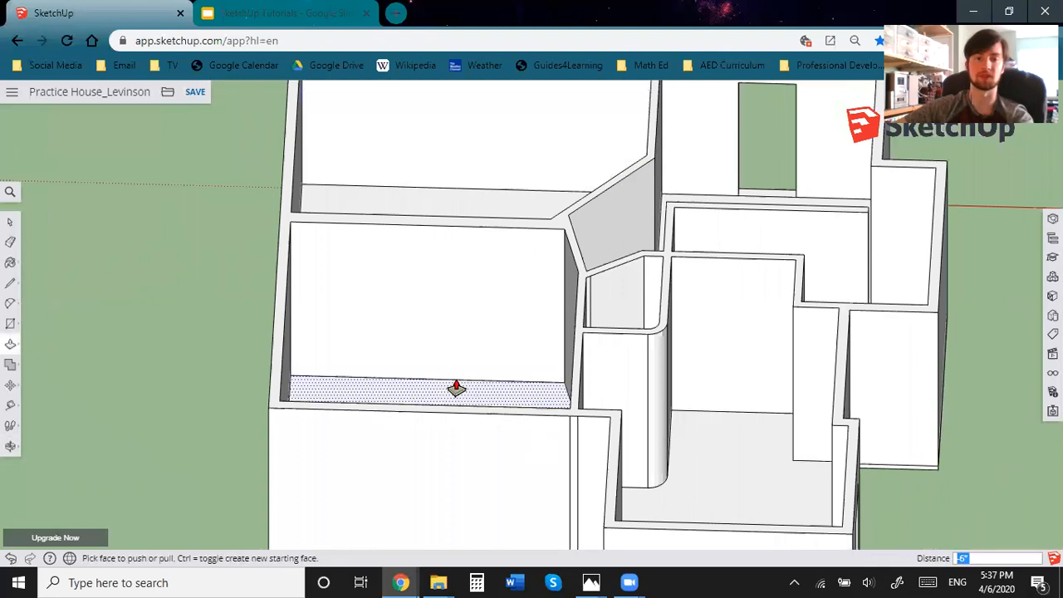
scroll(437, 344, up, 1)
scroll(469, 328, up, 1)
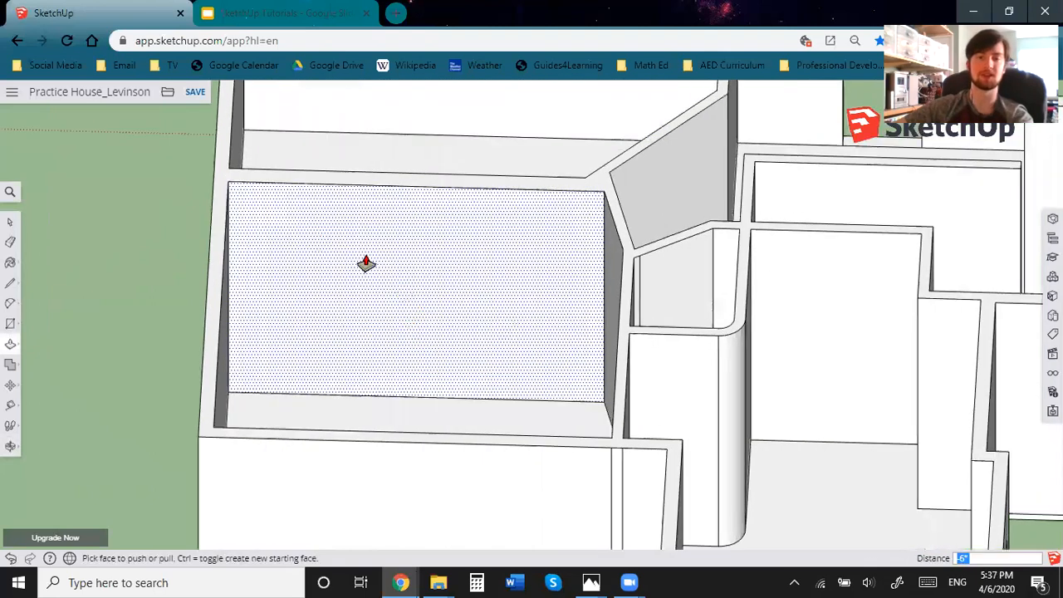
click(10, 324)
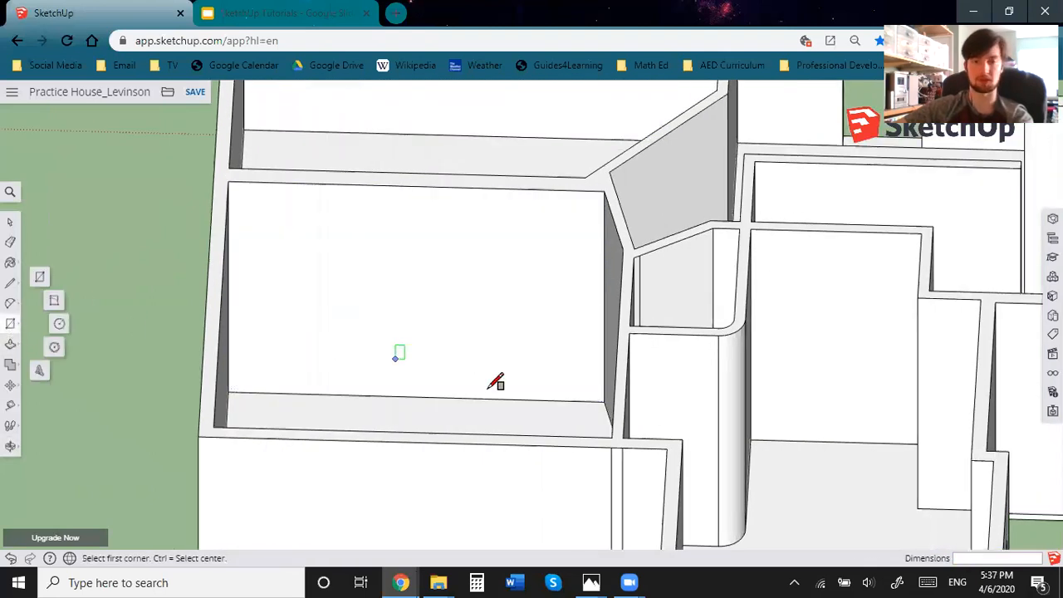
click(537, 399)
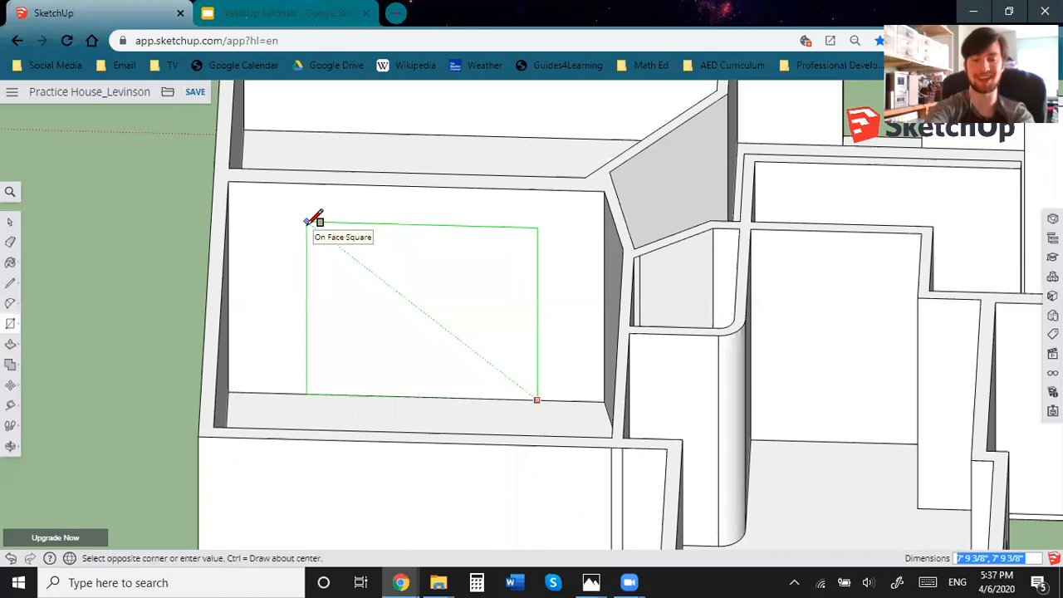
text(8',7)
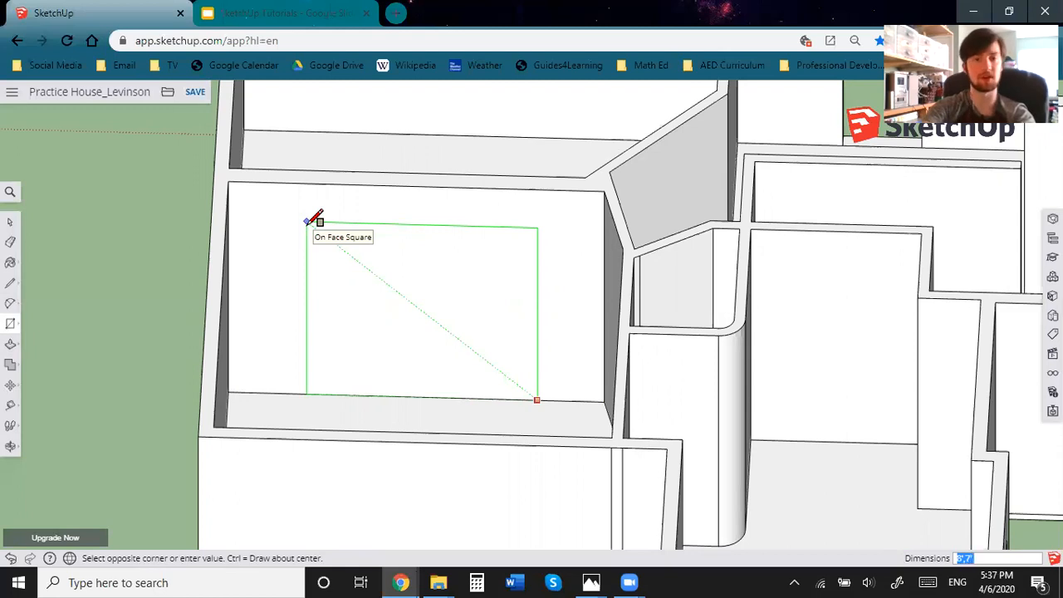
key(Return)
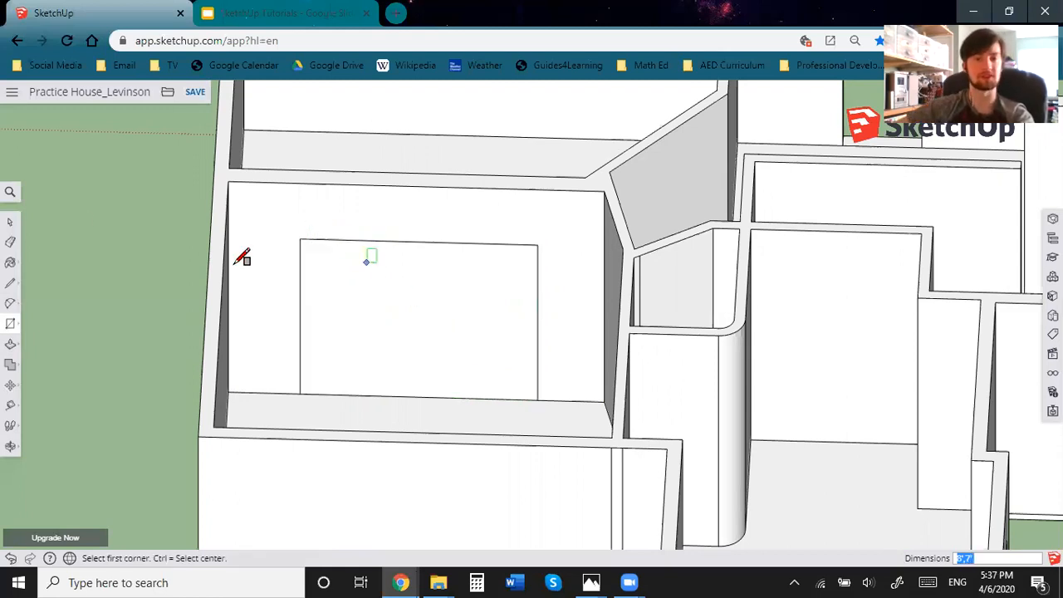
Push the 8' wide opening's face through the full thickness of the interior wall to cut it out.
click(10, 344)
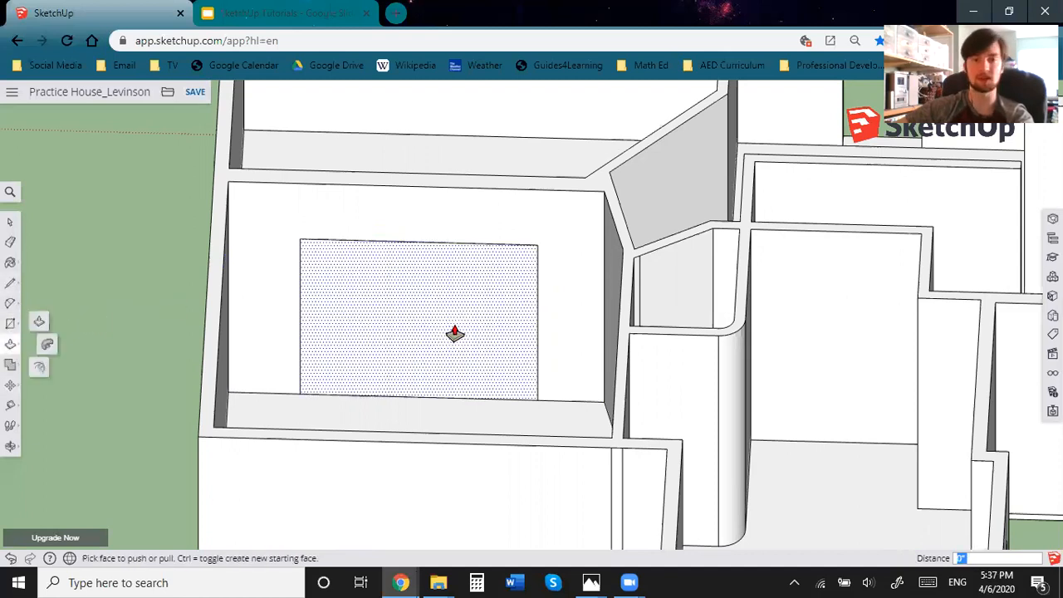
drag(429, 309, 460, 173)
middle_drag(460, 173, 503, 218)
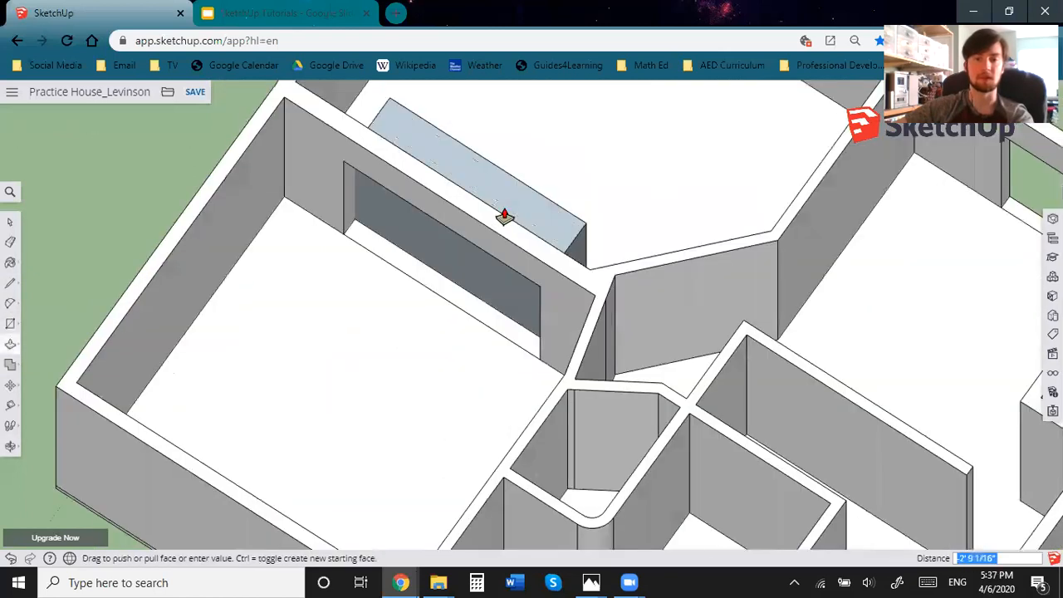
click(366, 391)
Draw a 30" by 7' door rectangle on the adjoining interior wall of the same room, starting at its floor line near the corner.
middle_drag(625, 352, 881, 407)
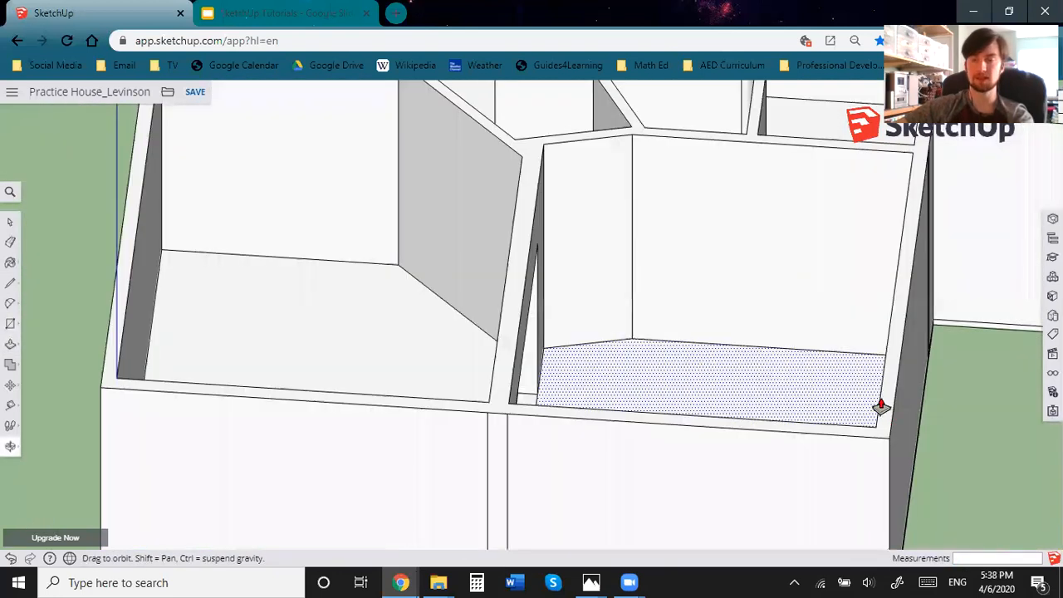
middle_drag(710, 401, 668, 301)
key(r)
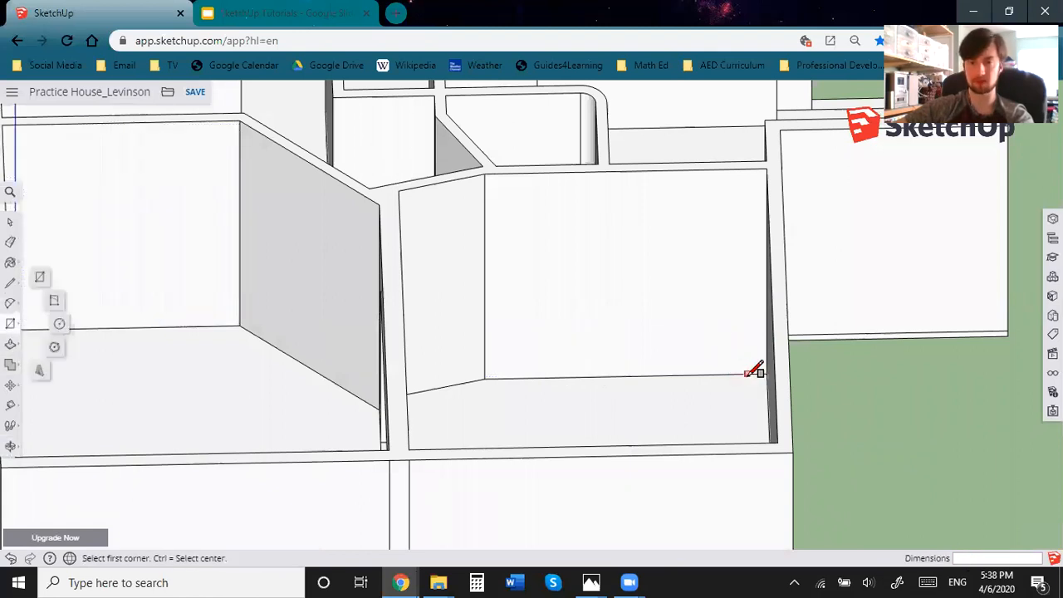
click(747, 374)
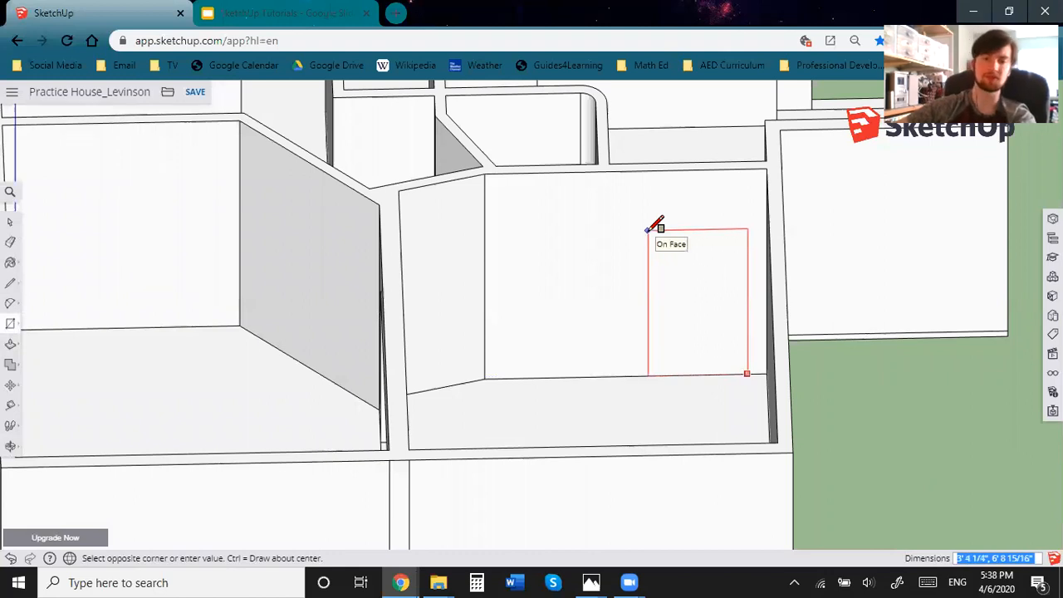
text(30,7)
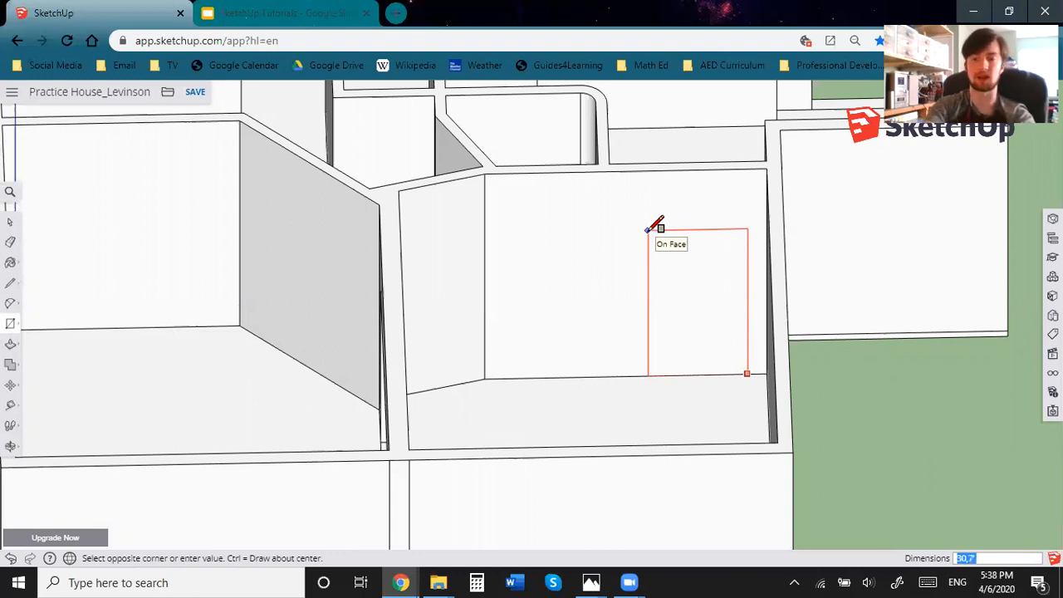
key(Return)
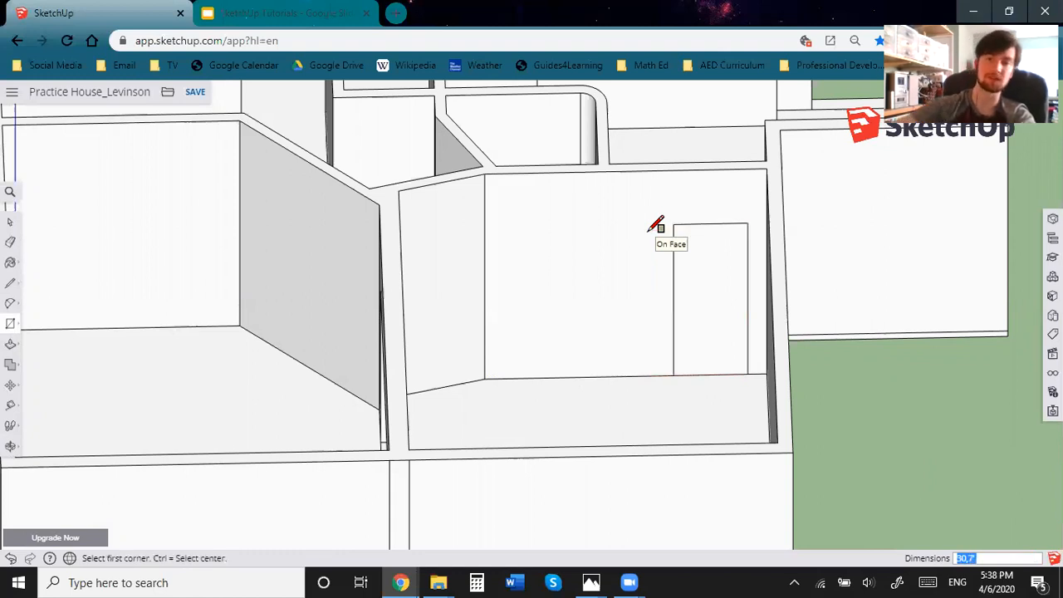
Move the 30" door outline about 9 7/16" along the wall, away from the nearby corner.
click(10, 386)
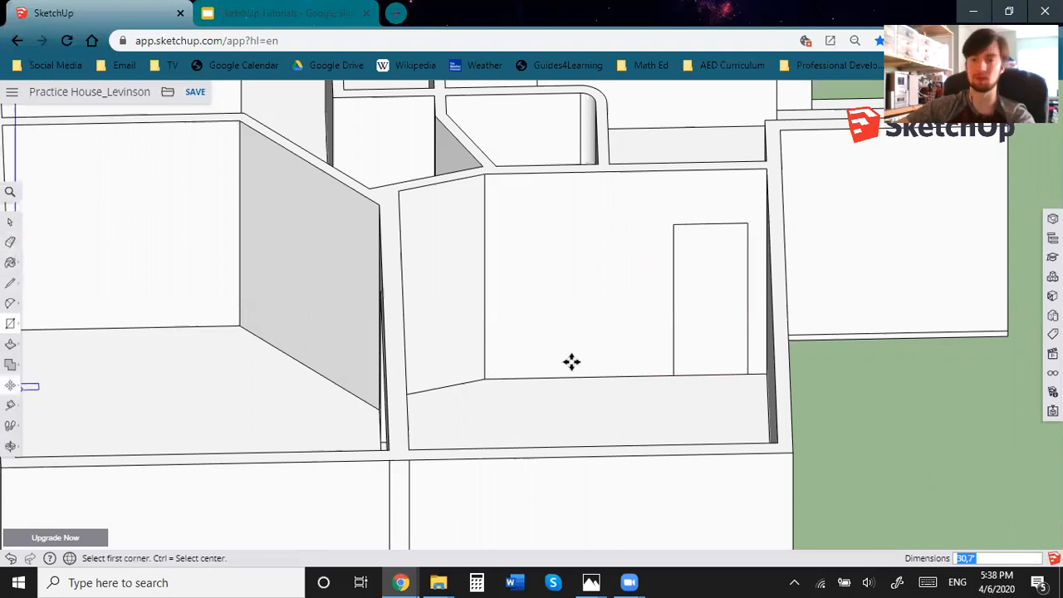
click(707, 344)
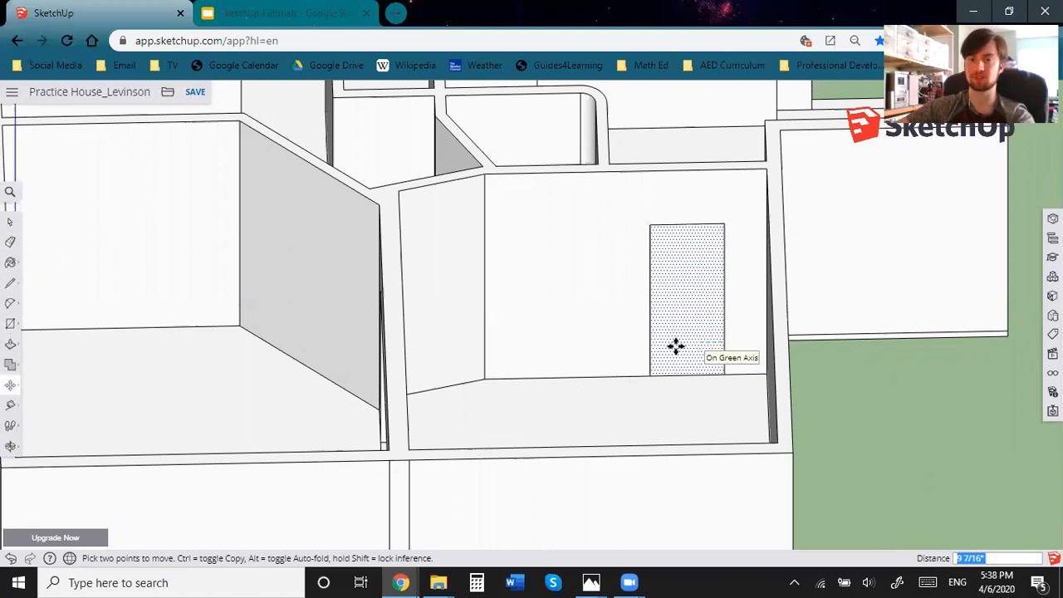
click(675, 346)
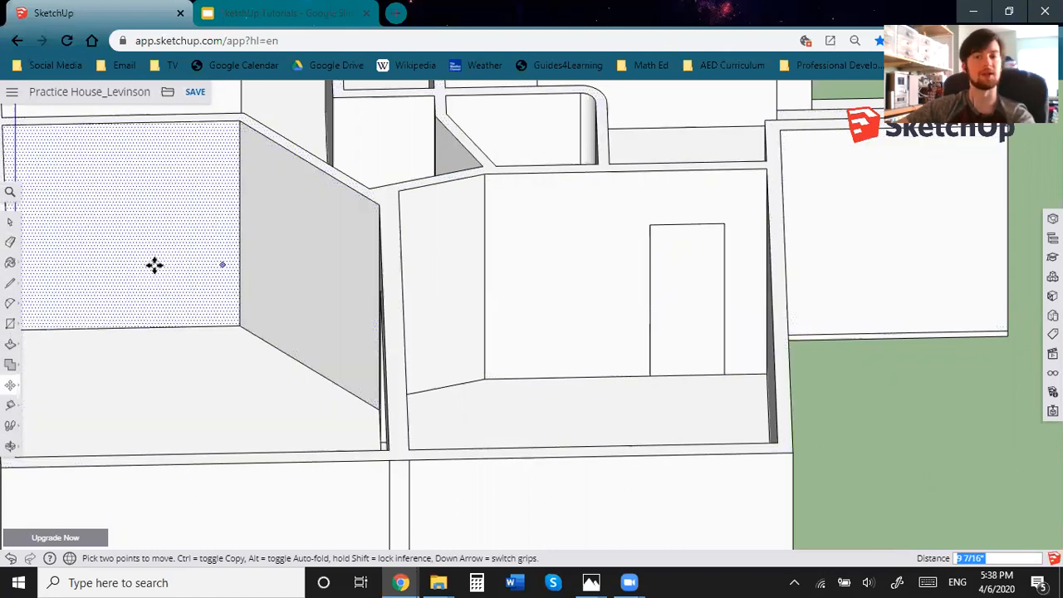
Push the 30" door face 4 1/2" through the interior wall to cut the doorway.
click(10, 344)
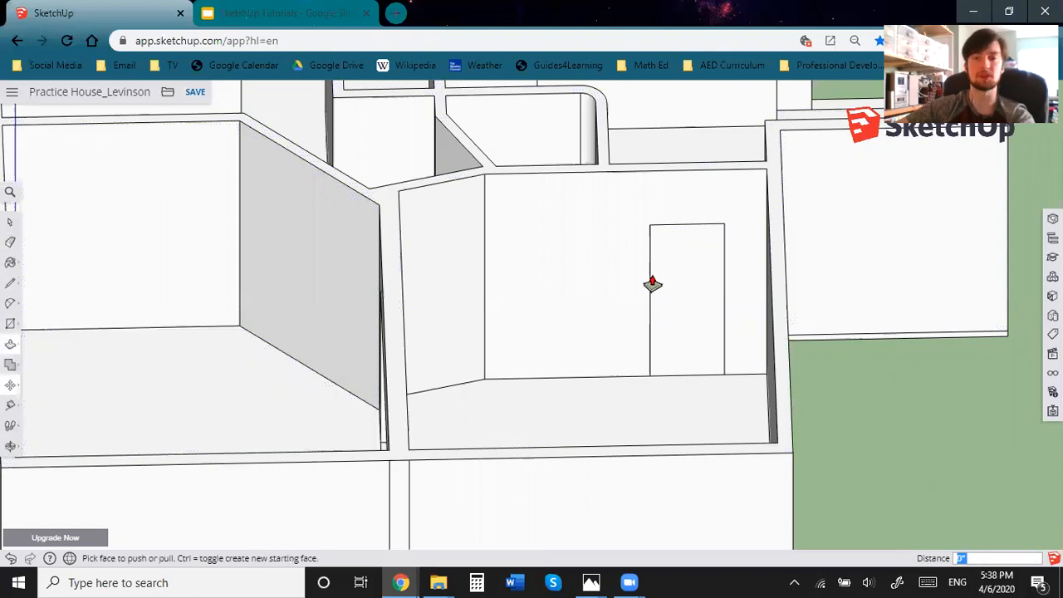
click(701, 287)
middle_drag(686, 172, 556, 348)
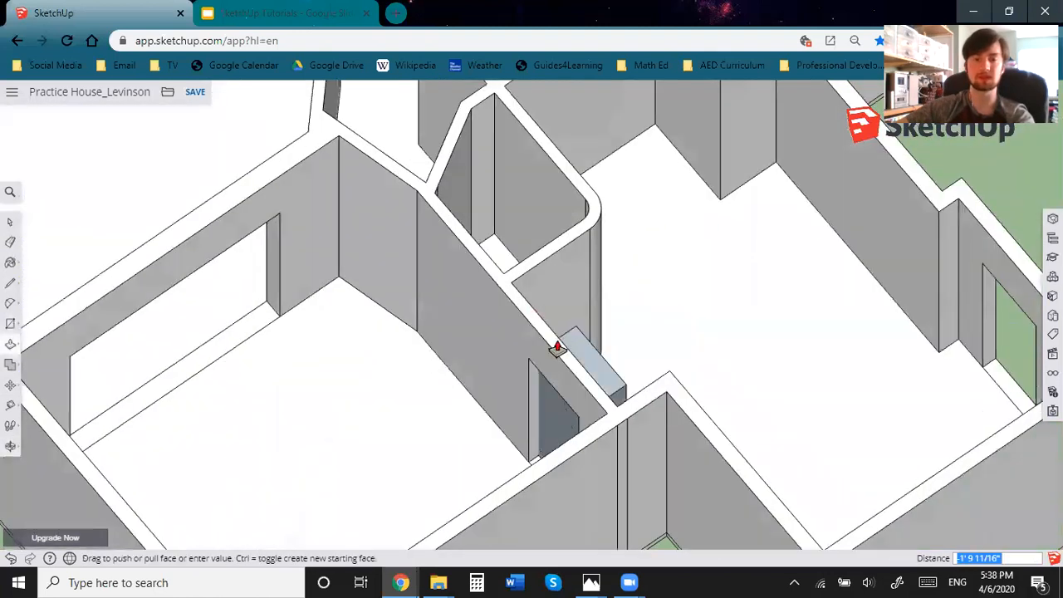
click(563, 350)
Draw a 4' by 7' opening rectangle on the neighbouring room's interior wall beside its angled wall, starting at the floor line.
middle_drag(435, 213, 486, 222)
middle_drag(750, 290, 598, 333)
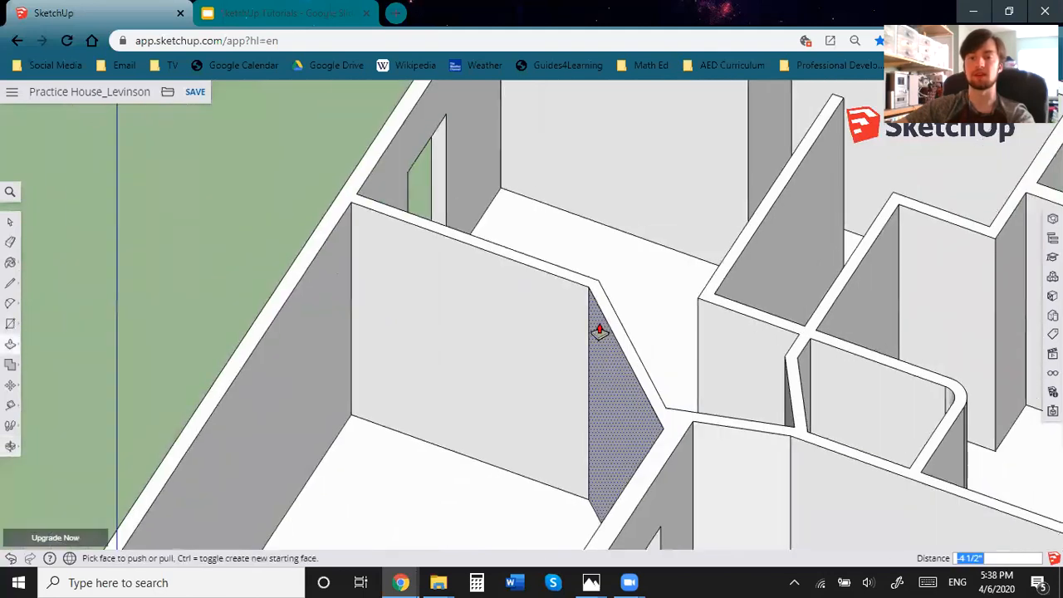
middle_drag(680, 383, 734, 415)
middle_drag(553, 407, 541, 413)
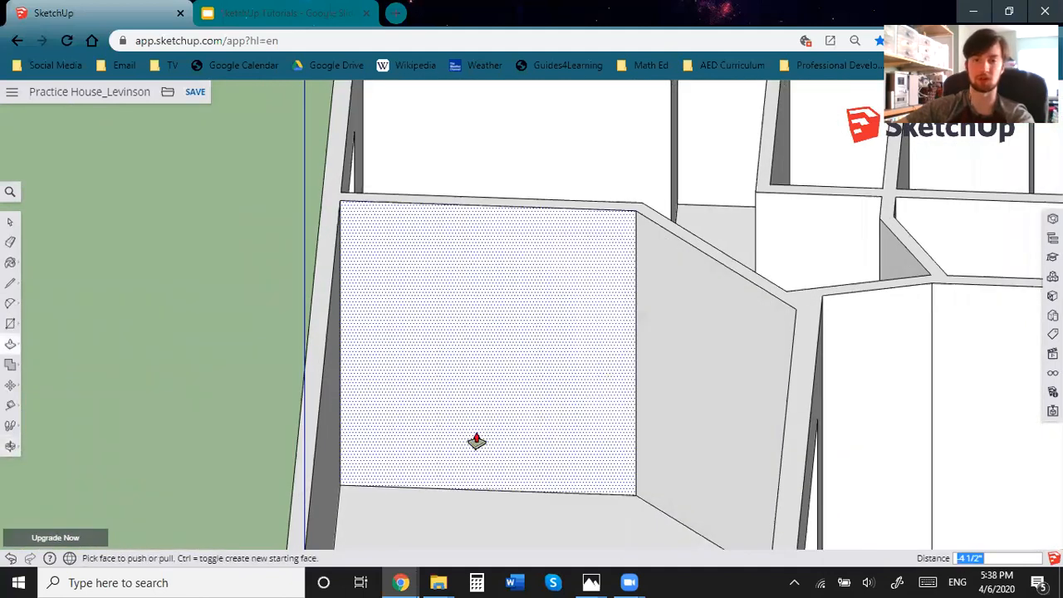
click(11, 325)
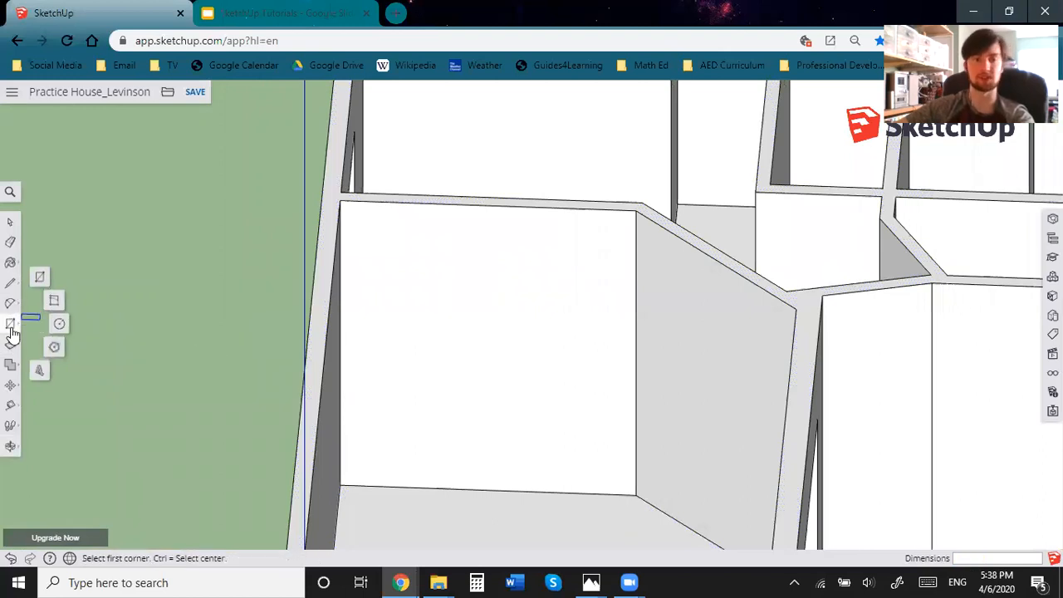
click(571, 492)
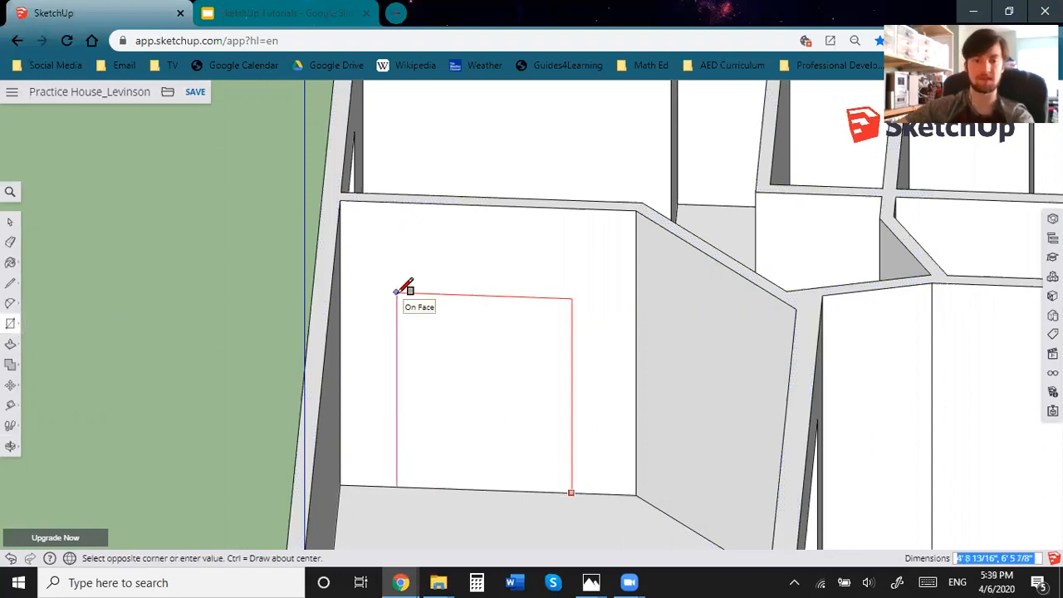
text(4',7)
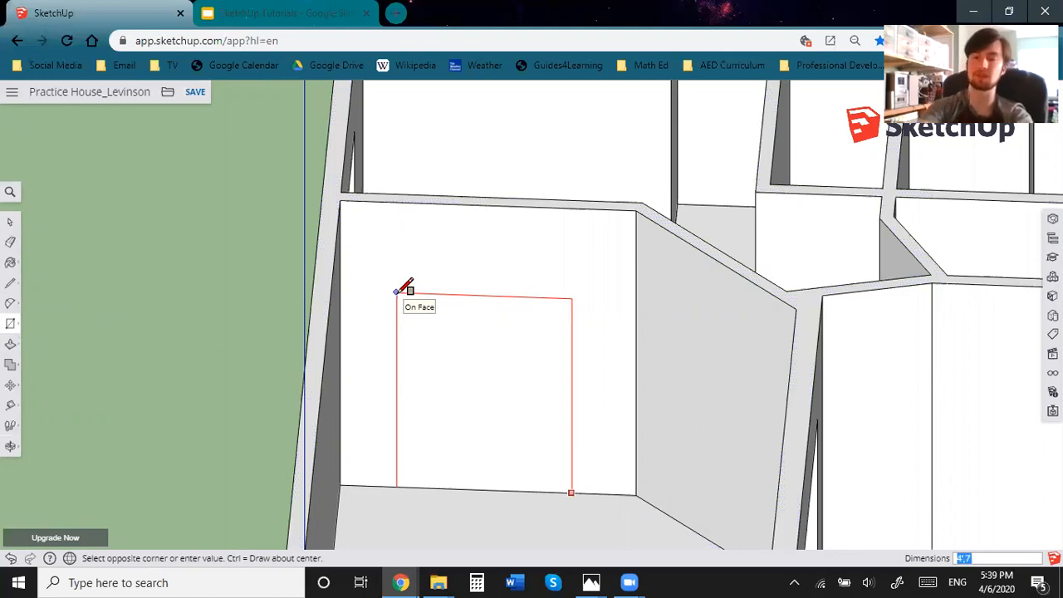
key(Return)
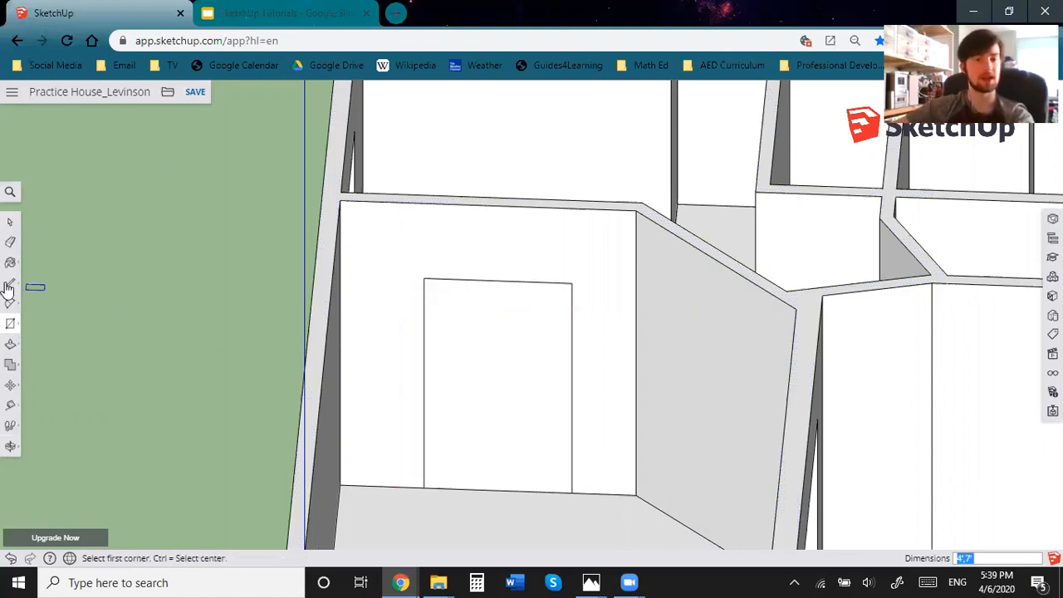
Move the 4' wide opening outline about 2" along the wall, away from the angled wall.
click(10, 384)
click(518, 383)
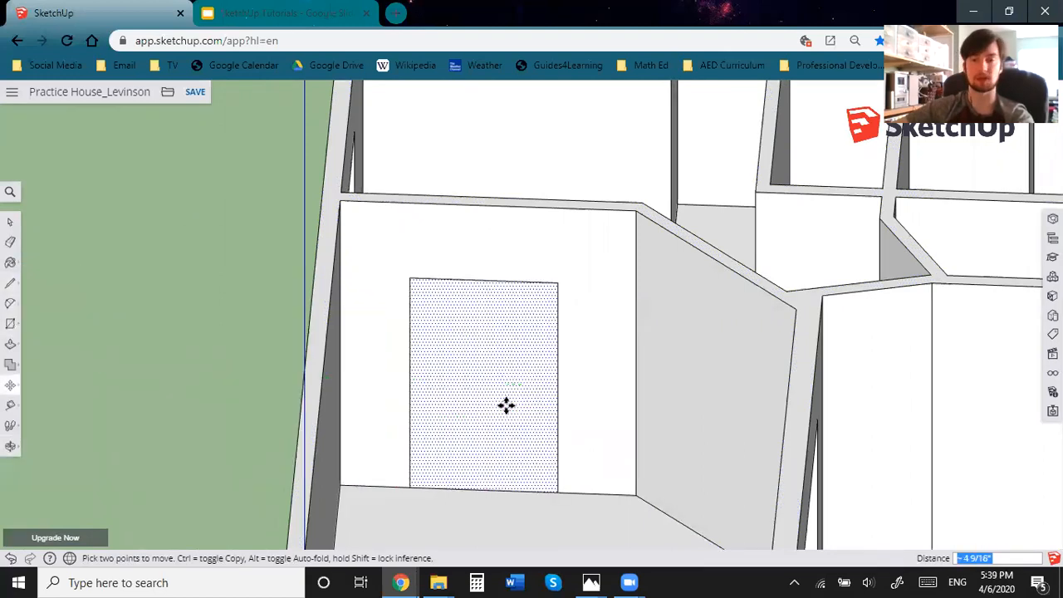
click(513, 415)
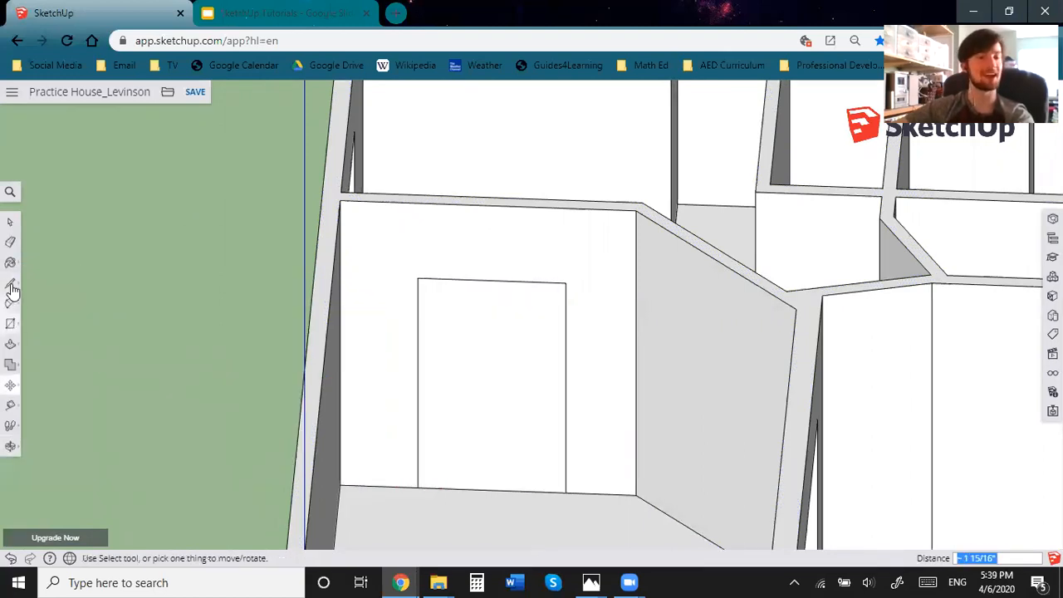
Push the 4' wide opening's face 4 1/2" through the interior wall to cut it out.
click(10, 344)
click(559, 311)
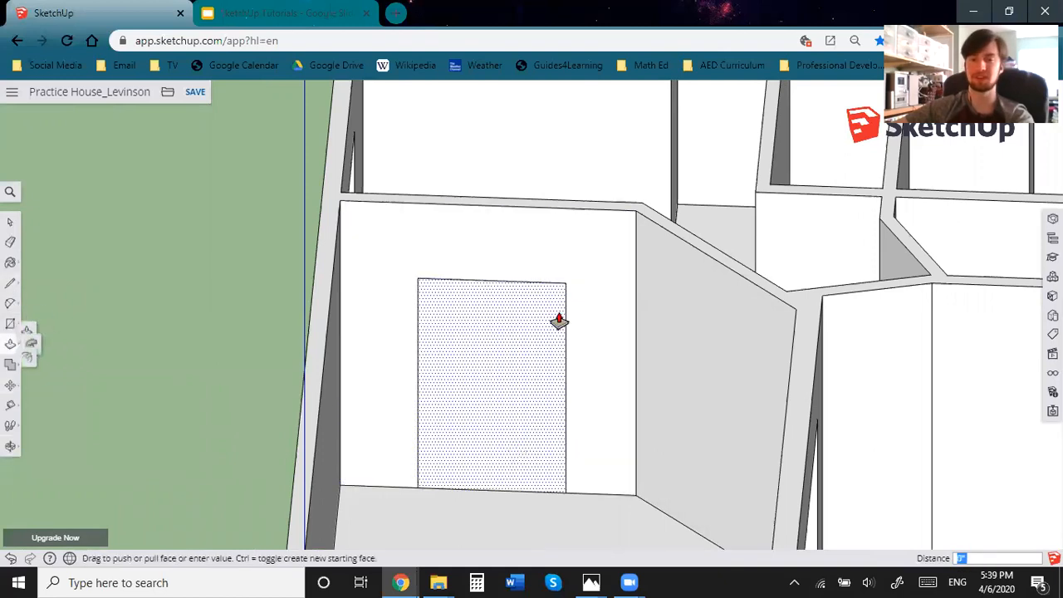
click(521, 285)
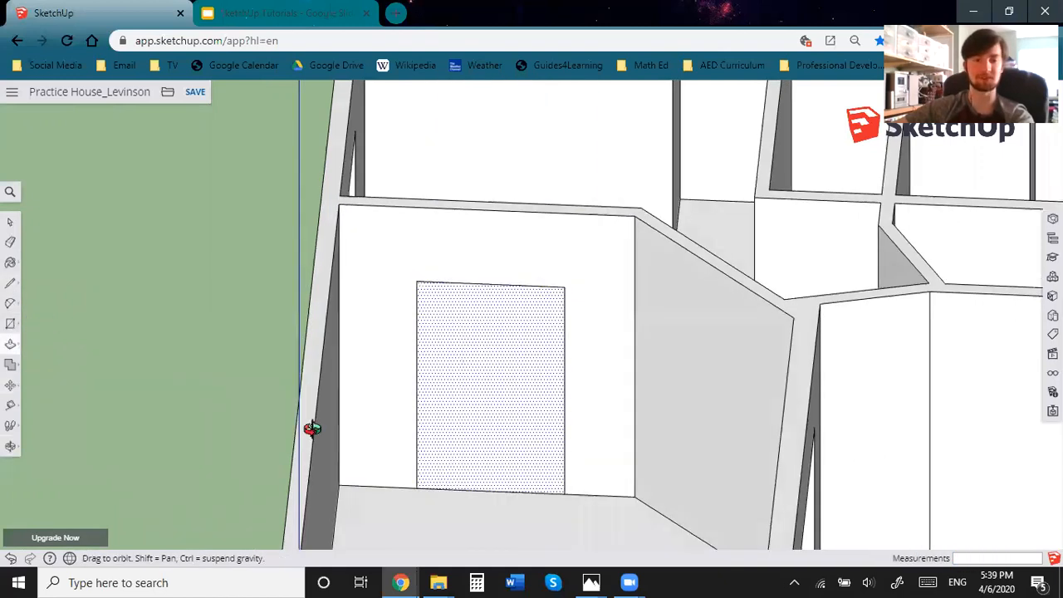
middle_drag(310, 429, 376, 370)
scroll(386, 360, up, 3)
click(386, 361)
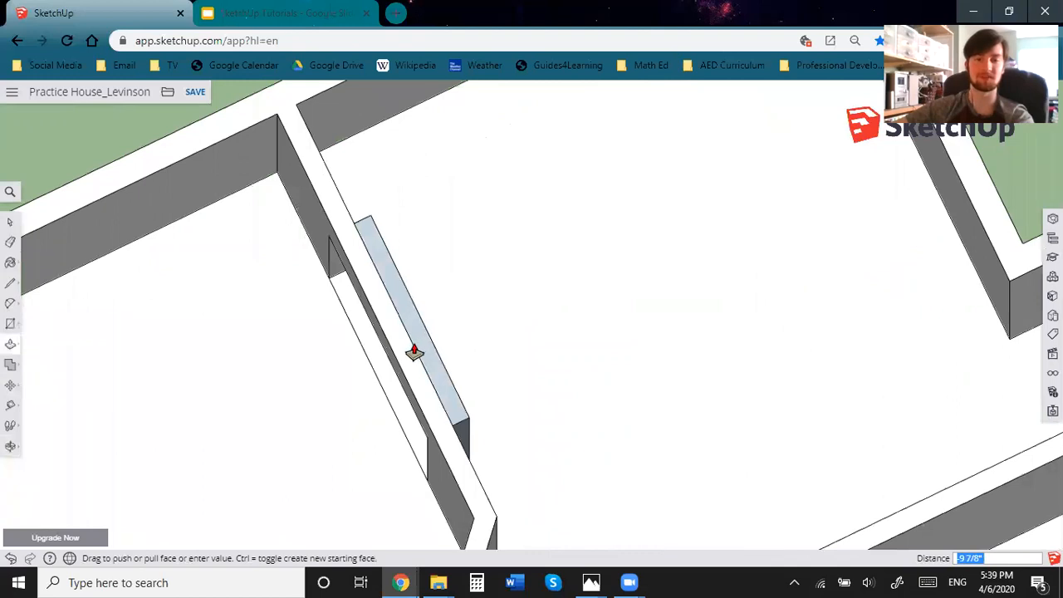
click(410, 352)
middle_drag(432, 427, 468, 391)
scroll(447, 451, down, 5)
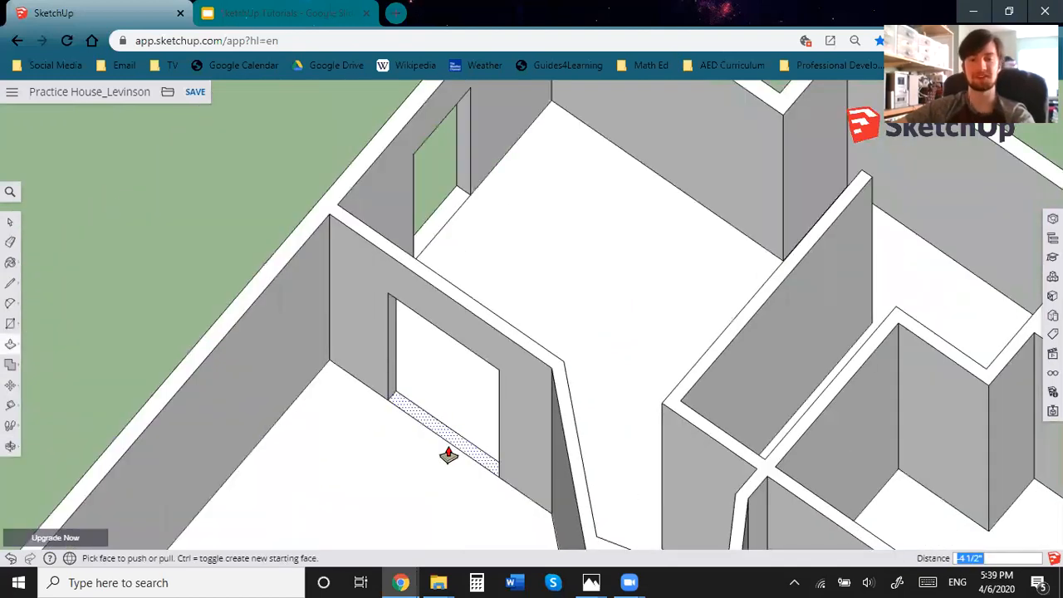
Draw a wide window rectangle in the middle of the blank exterior wall section beside the exterior door.
middle_drag(553, 446, 696, 266)
middle_drag(629, 444, 864, 496)
scroll(864, 496, up, 3)
middle_drag(777, 446, 136, 354)
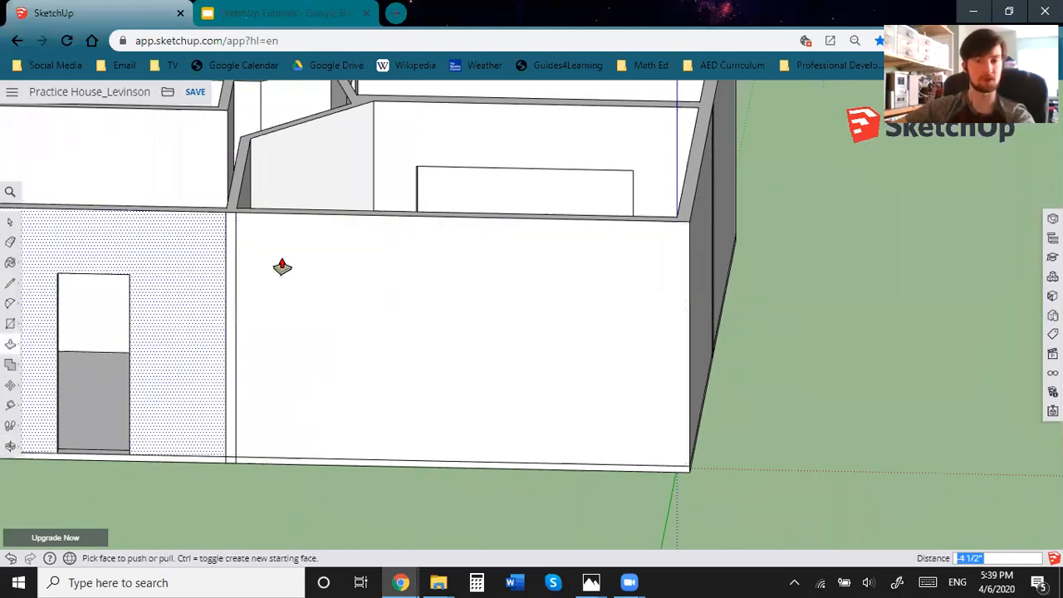
click(10, 324)
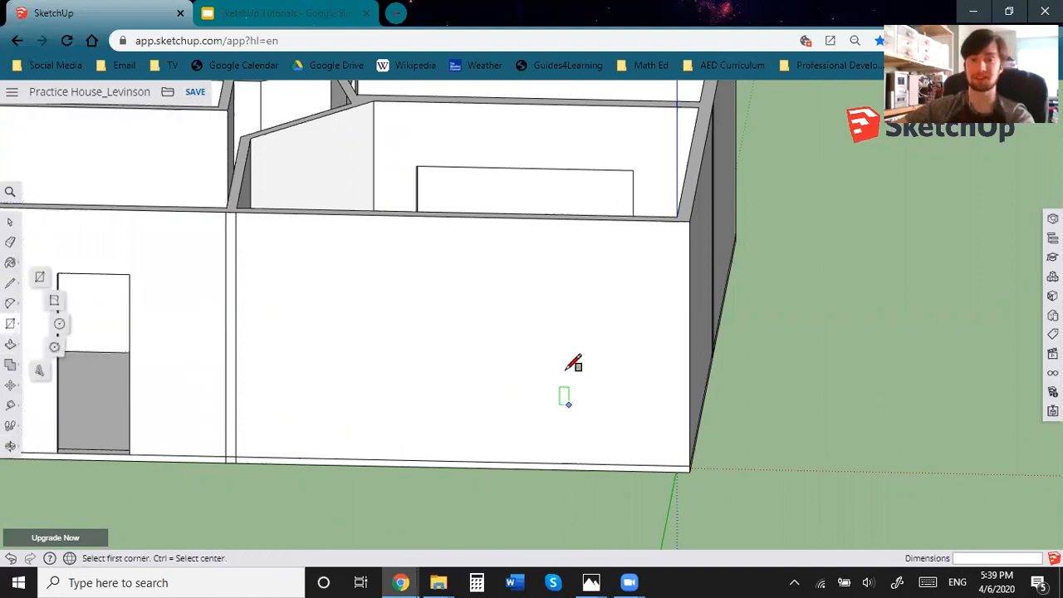
click(624, 410)
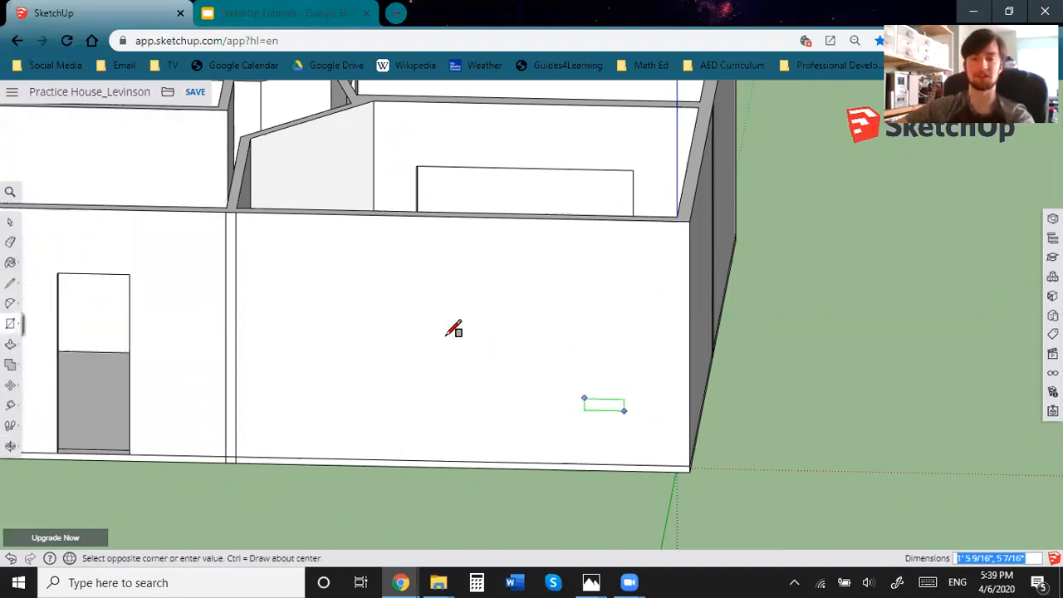
click(307, 275)
Push the window rectangle beside the exterior door 6" inward to cut it through the wall.
middle_drag(646, 504, 615, 507)
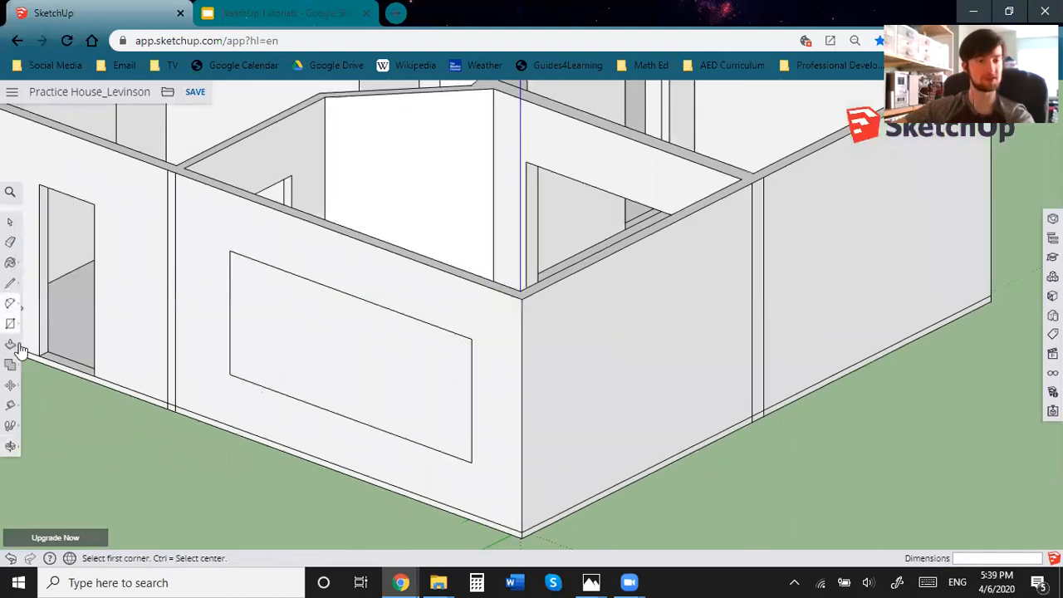
click(10, 346)
drag(390, 322, 429, 264)
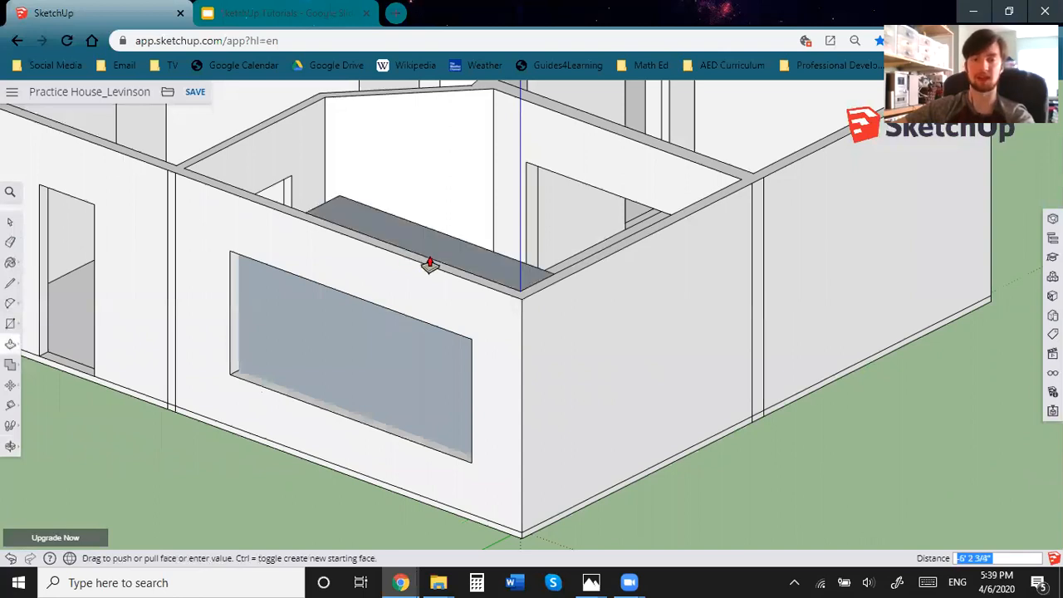
text(6)
key(Return)
scroll(486, 453, up, 3)
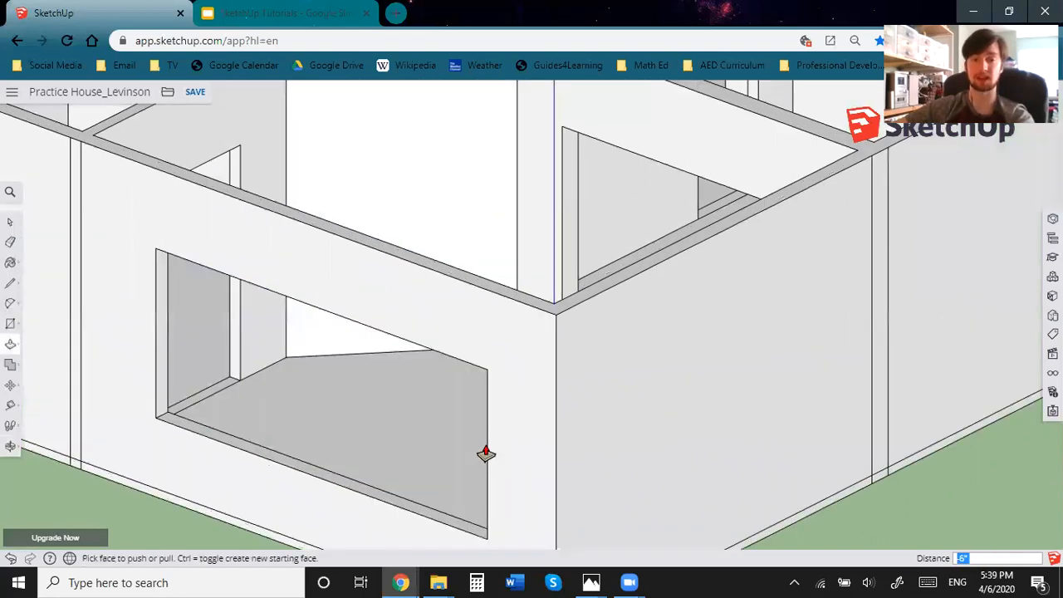
Draw a window rectangle about 8' 2" by 3' 9 1/2" on the end wall of the projecting room at the opposite side.
middle_drag(629, 408, 629, 421)
scroll(800, 474, down, 5)
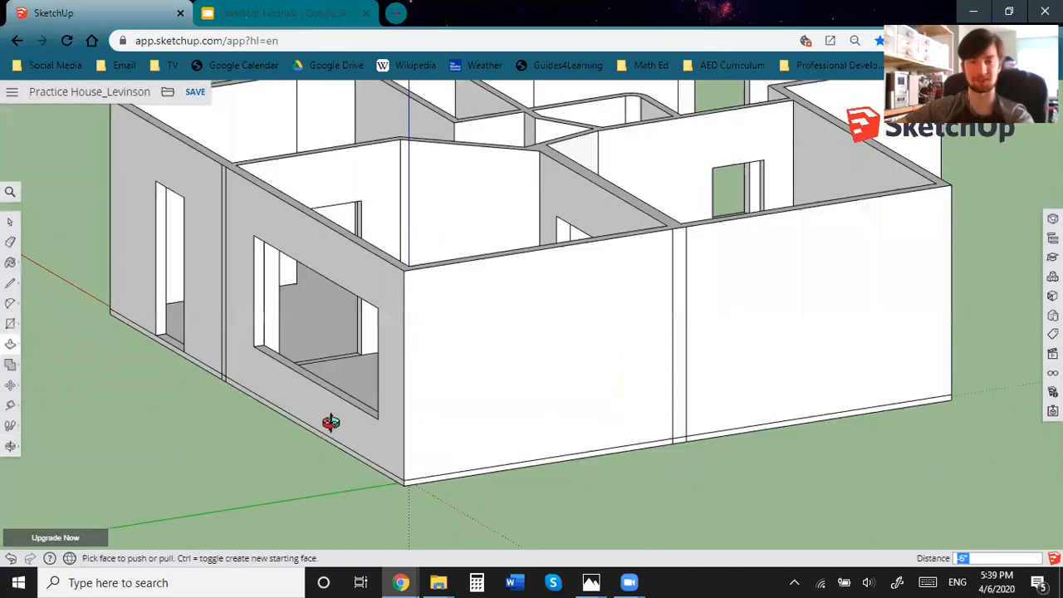
middle_drag(272, 436, 326, 422)
scroll(481, 431, down, 5)
middle_drag(417, 429, 397, 423)
scroll(449, 425, up, 5)
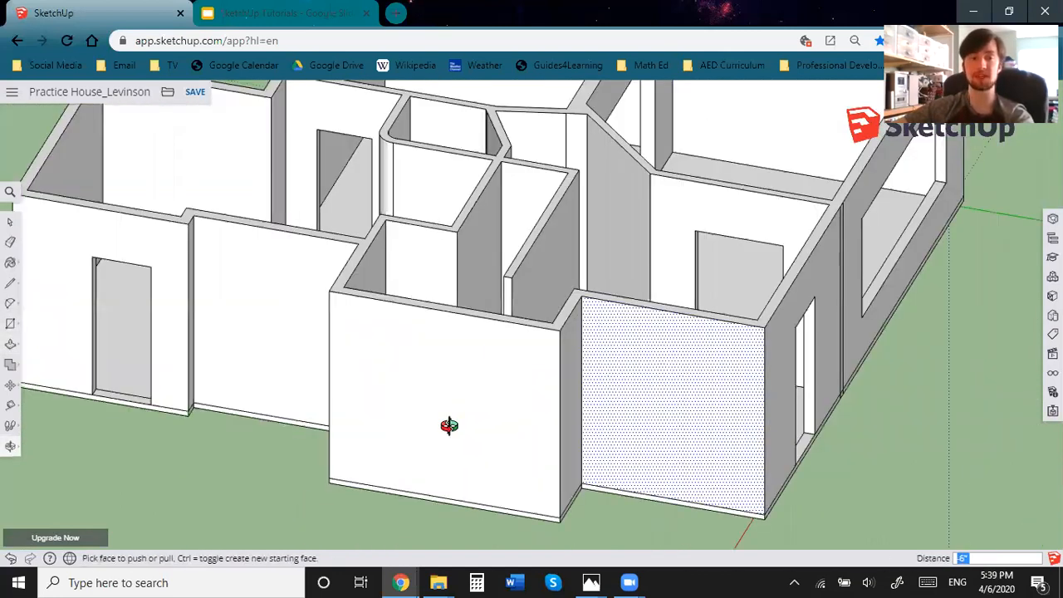
middle_drag(526, 465, 623, 344)
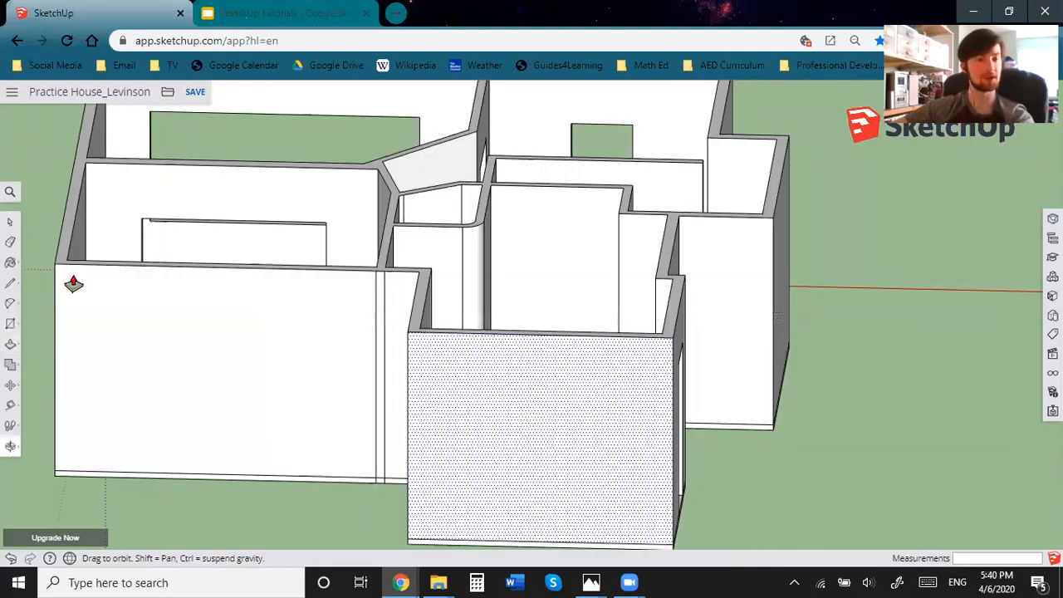
click(11, 326)
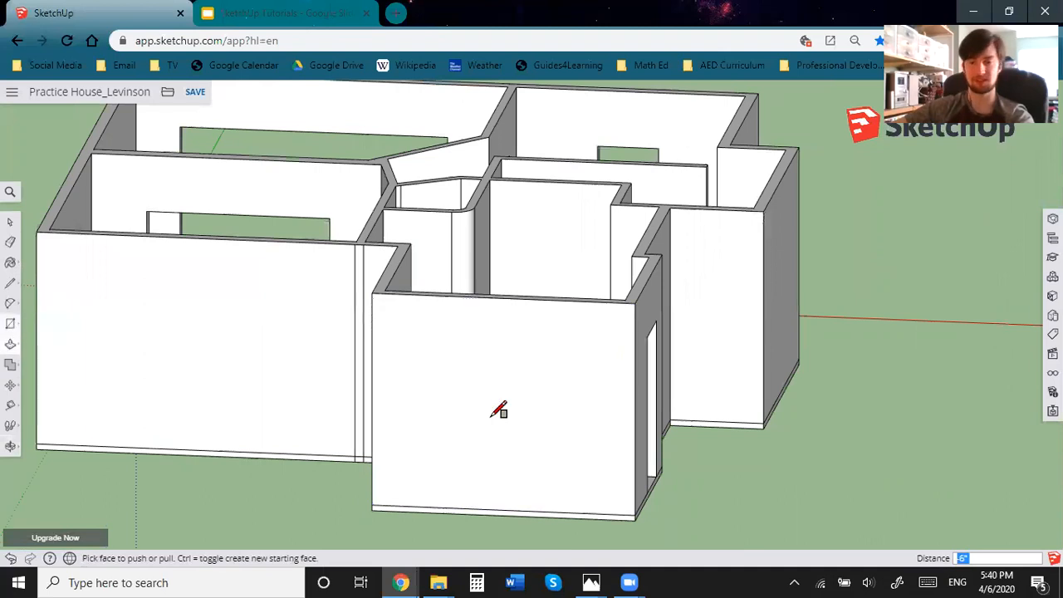
key(r)
click(566, 424)
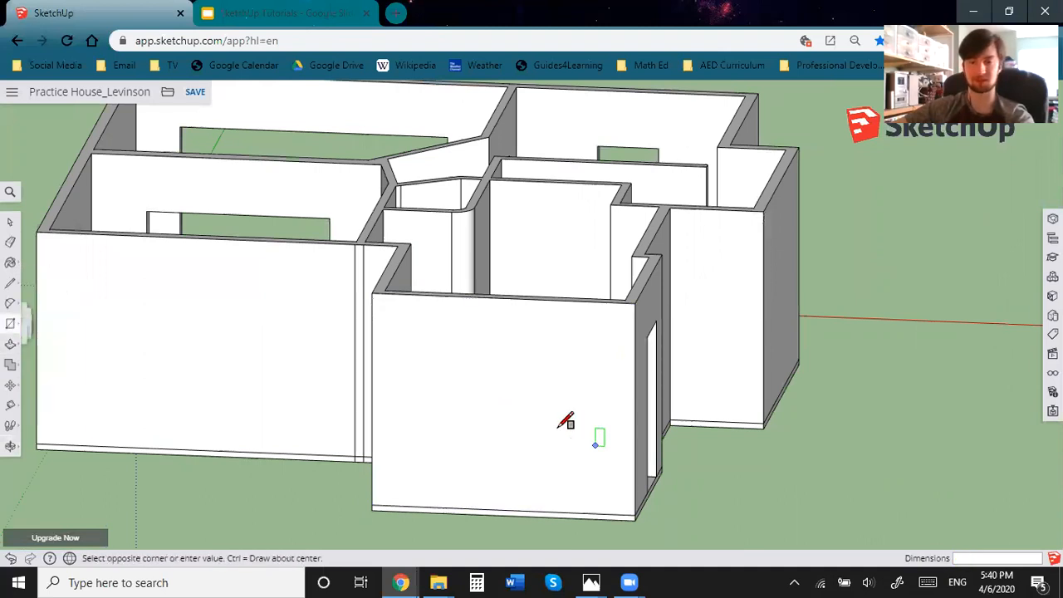
click(408, 354)
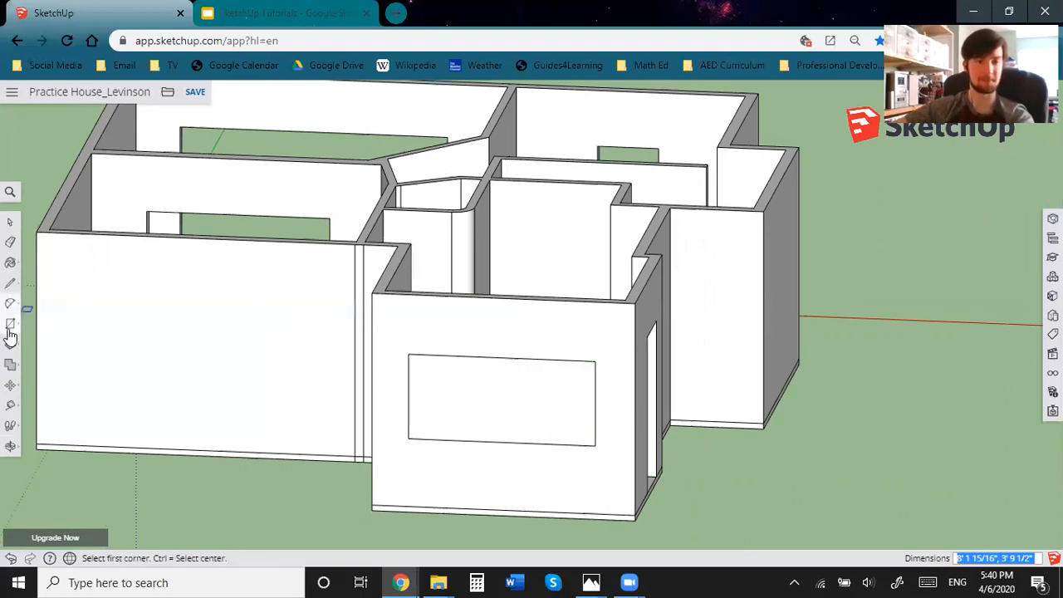
Push the projecting room's window rectangle 6" inward to cut it through the exterior wall.
click(10, 363)
click(520, 366)
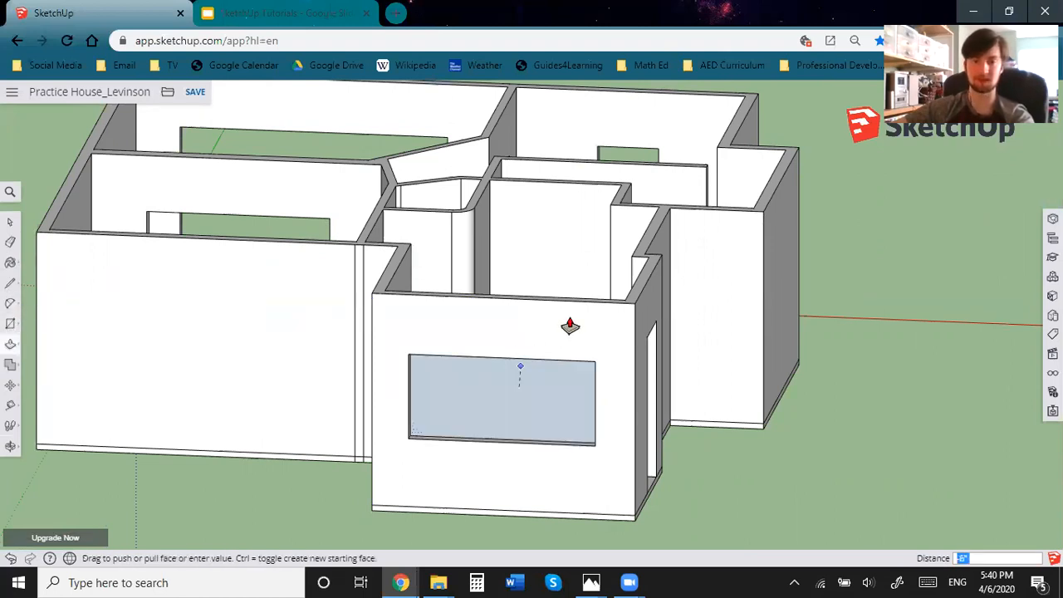
middle_drag(326, 437, 295, 441)
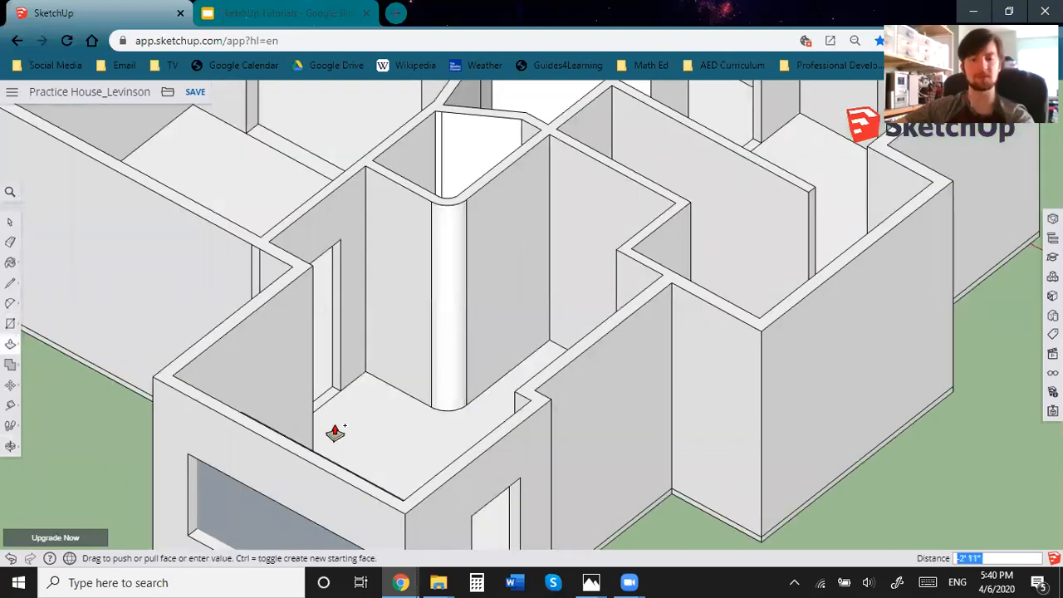
click(285, 481)
click(281, 478)
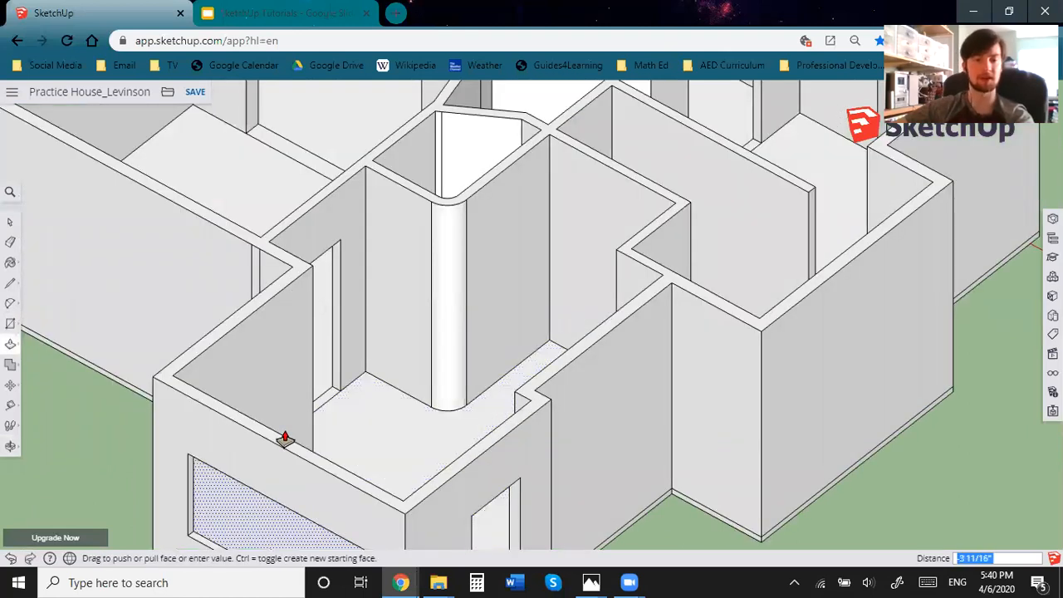
scroll(288, 443, up, 2)
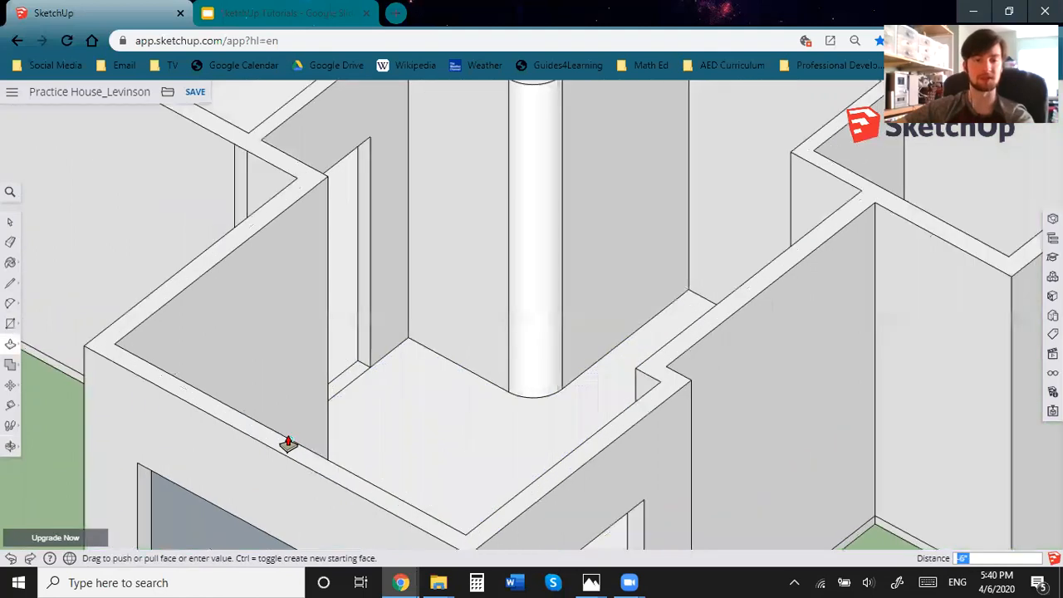
click(299, 484)
scroll(300, 483, down, 2)
scroll(232, 480, down, 2)
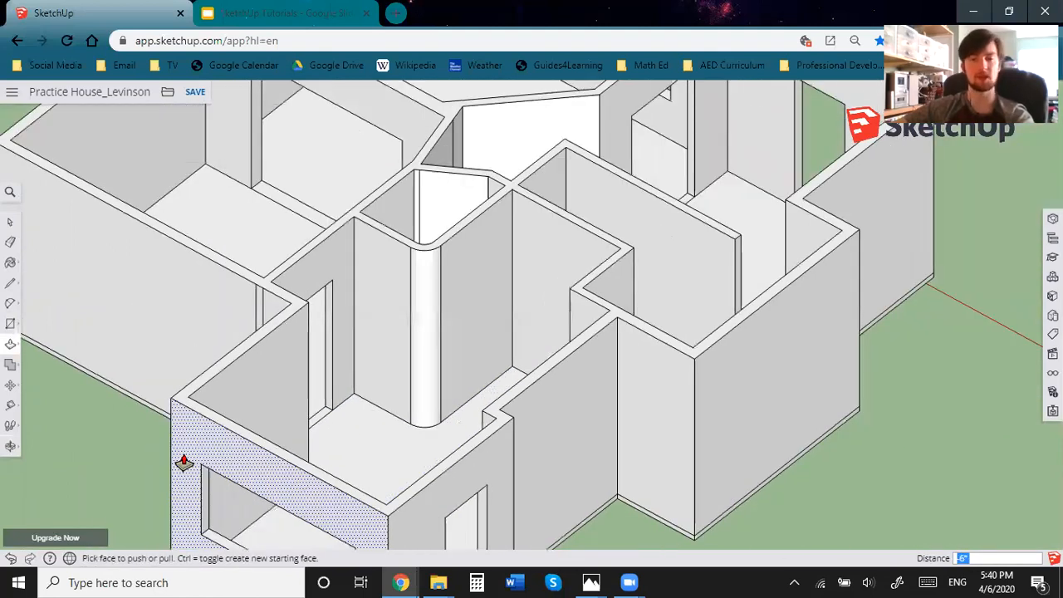
Draw a window rectangle about 10' by 3' 10" on the recessed exterior wall next to the projecting room.
middle_drag(781, 475, 492, 406)
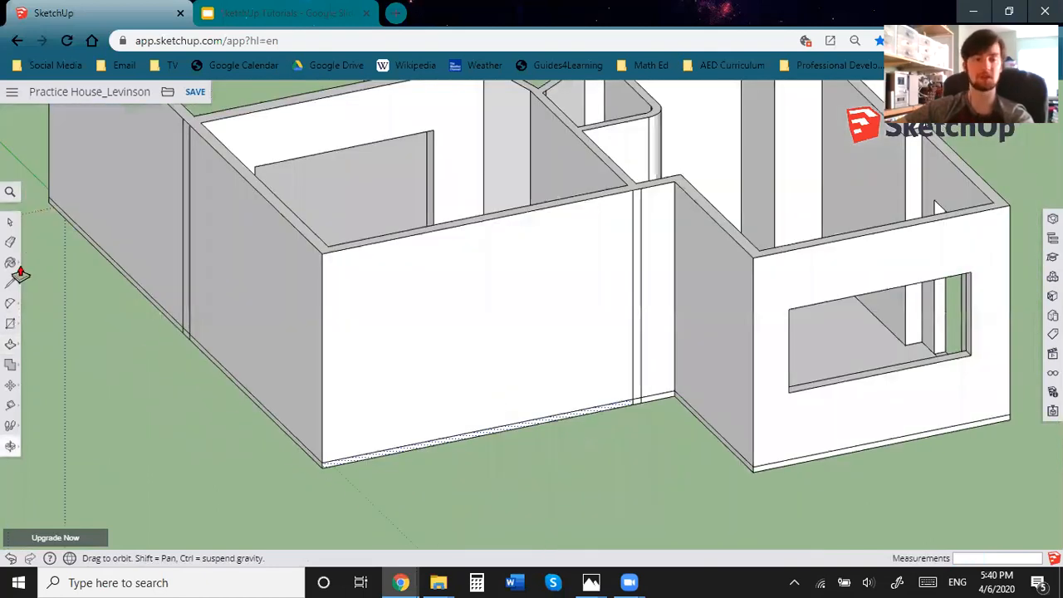
click(10, 324)
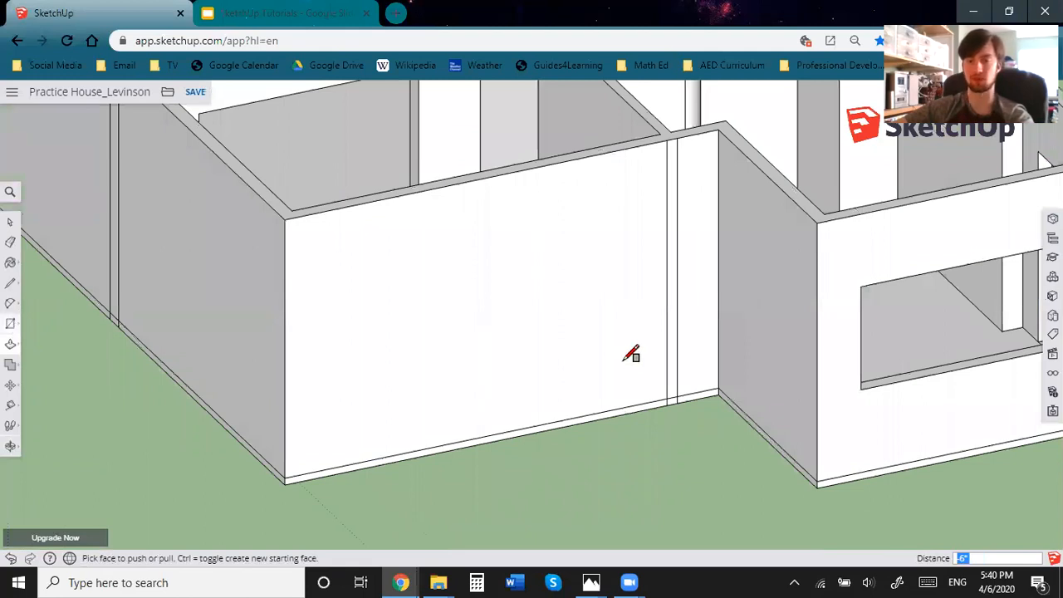
key(r)
click(619, 306)
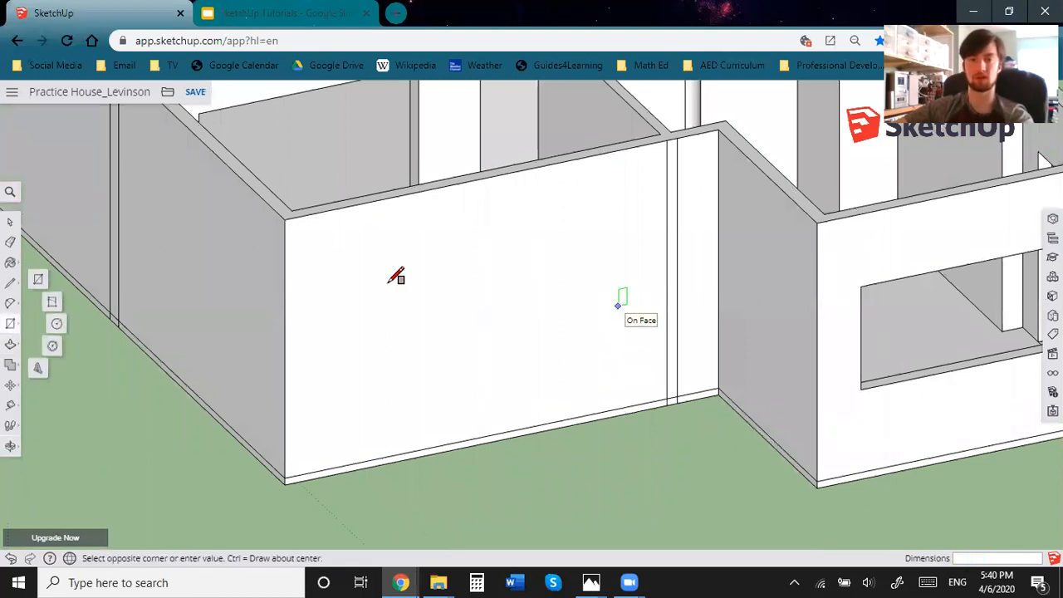
click(344, 258)
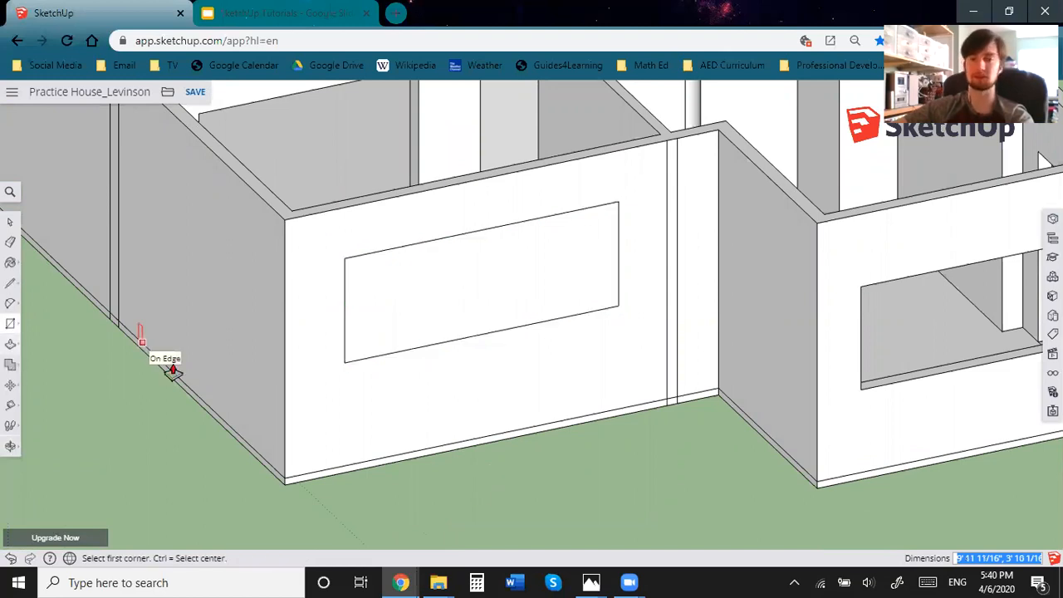
Push the recessed wall's window rectangle 6" inward to cut the opening through the wall.
key(p)
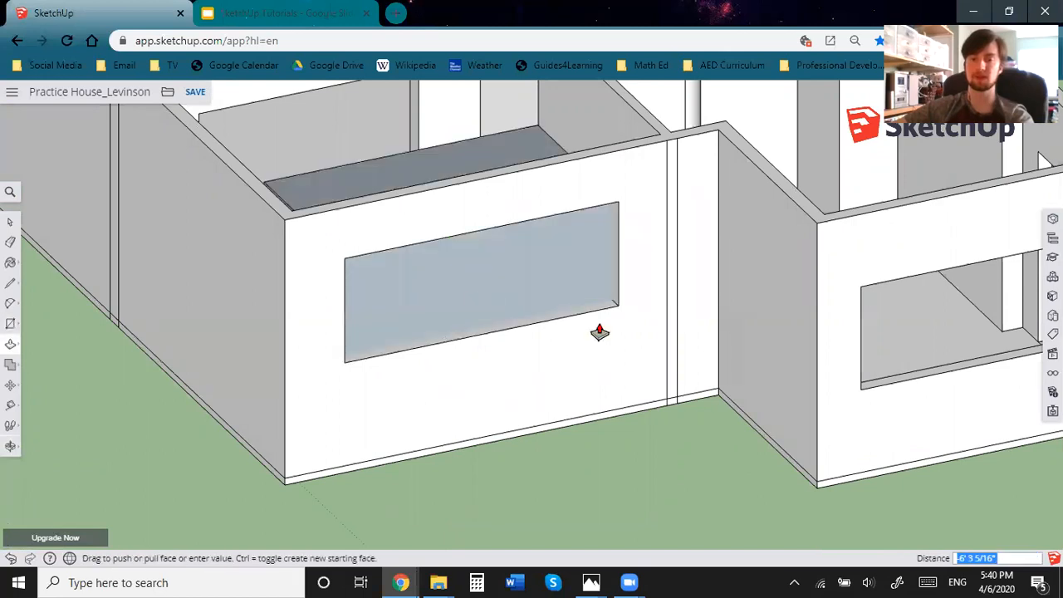
middle_drag(652, 363, 773, 407)
middle_drag(631, 357, 631, 356)
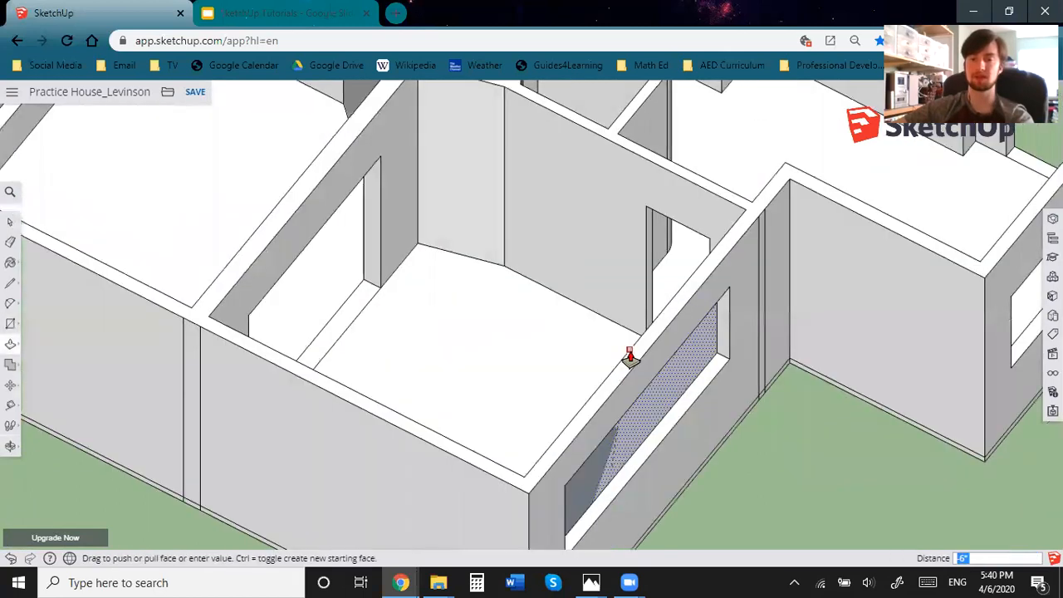
click(613, 363)
click(615, 369)
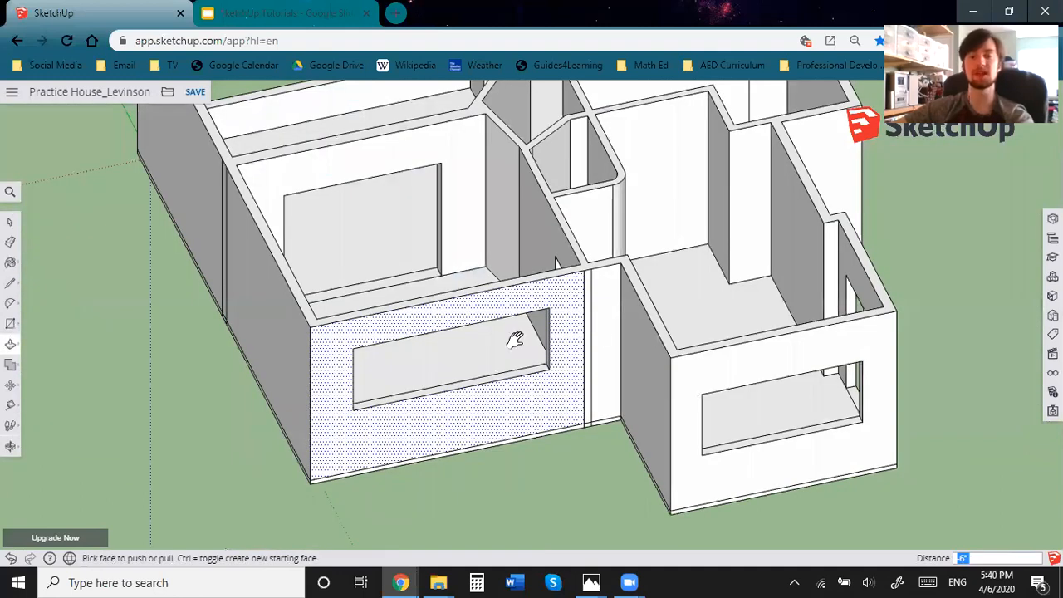
Examine the door and window openings from all around the house.
middle_drag(525, 364, 508, 336)
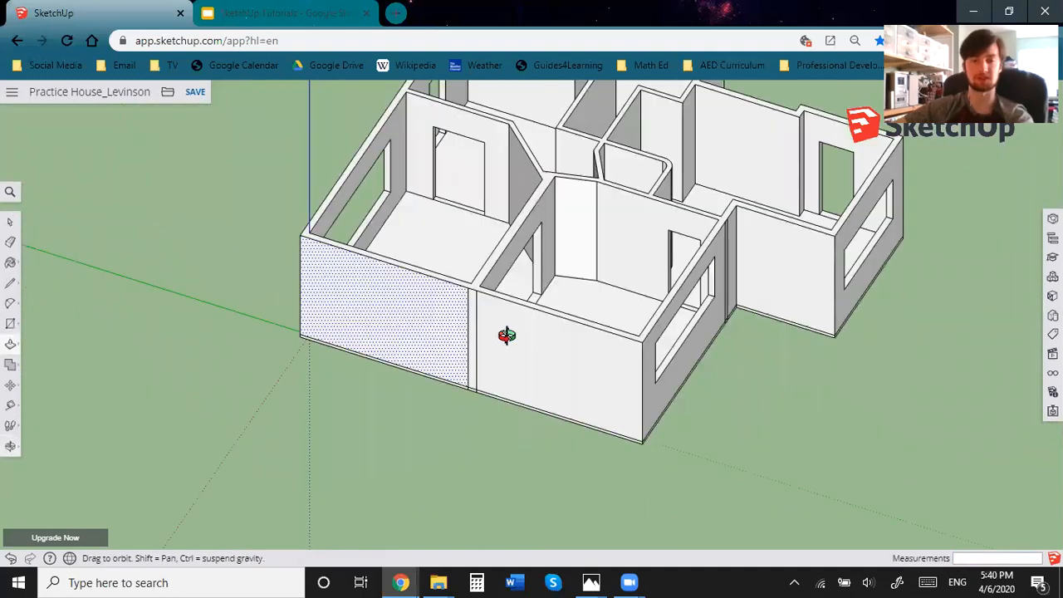
middle_drag(322, 340, 470, 332)
middle_drag(301, 358, 483, 323)
scroll(474, 323, up, 2)
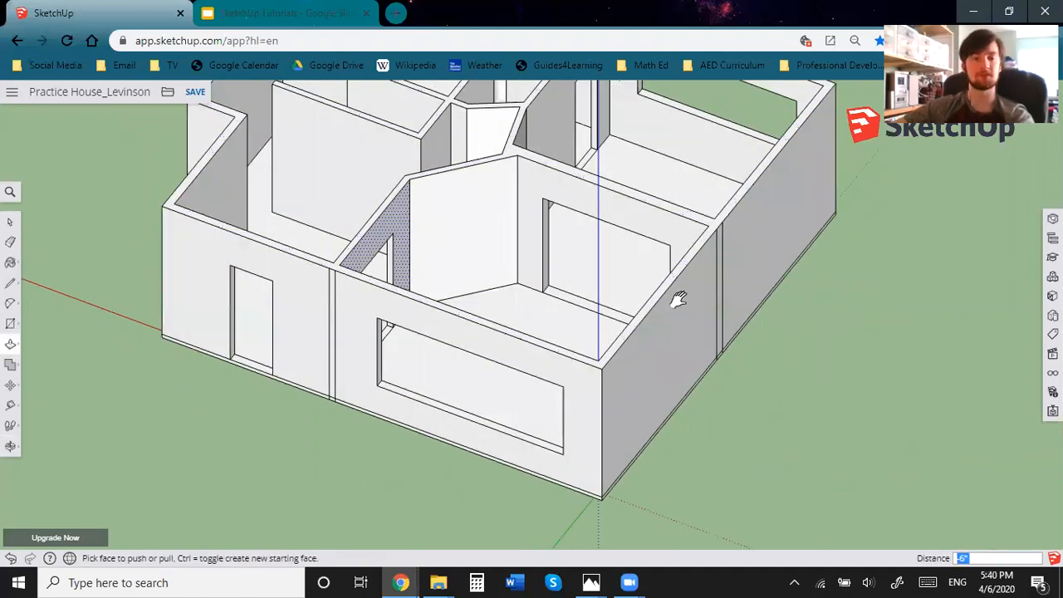
shift+middle_drag(394, 318, 226, 401)
scroll(203, 394, up, 1)
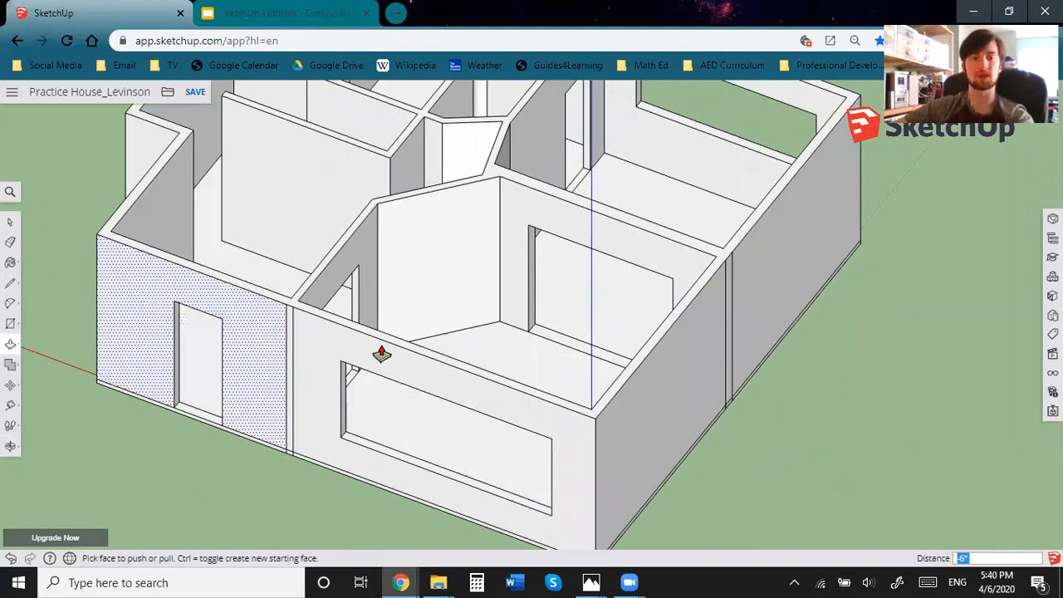
scroll(607, 238, down, 3)
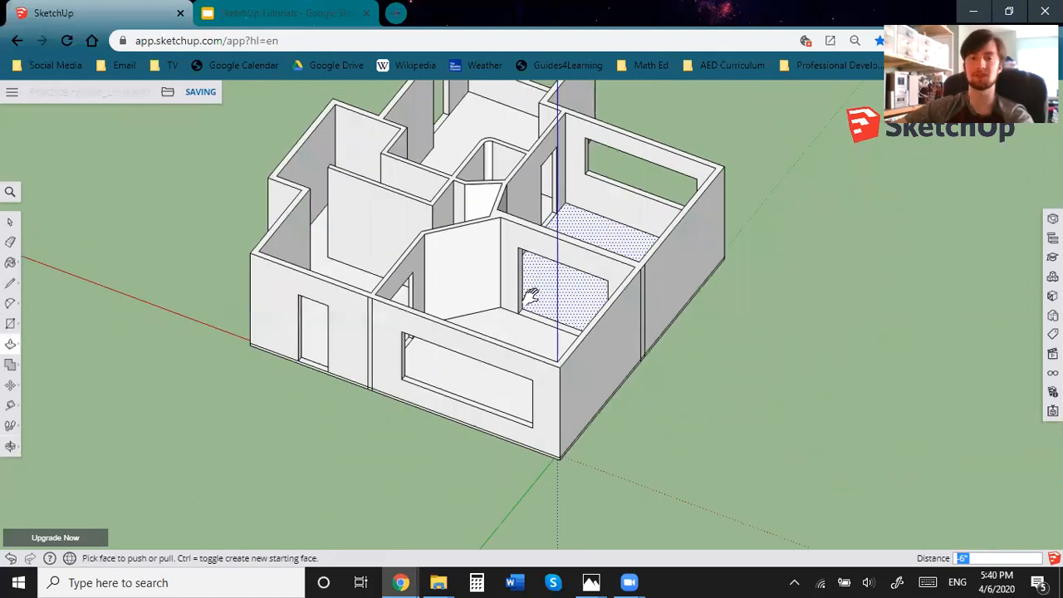
middle_drag(530, 296, 510, 343)
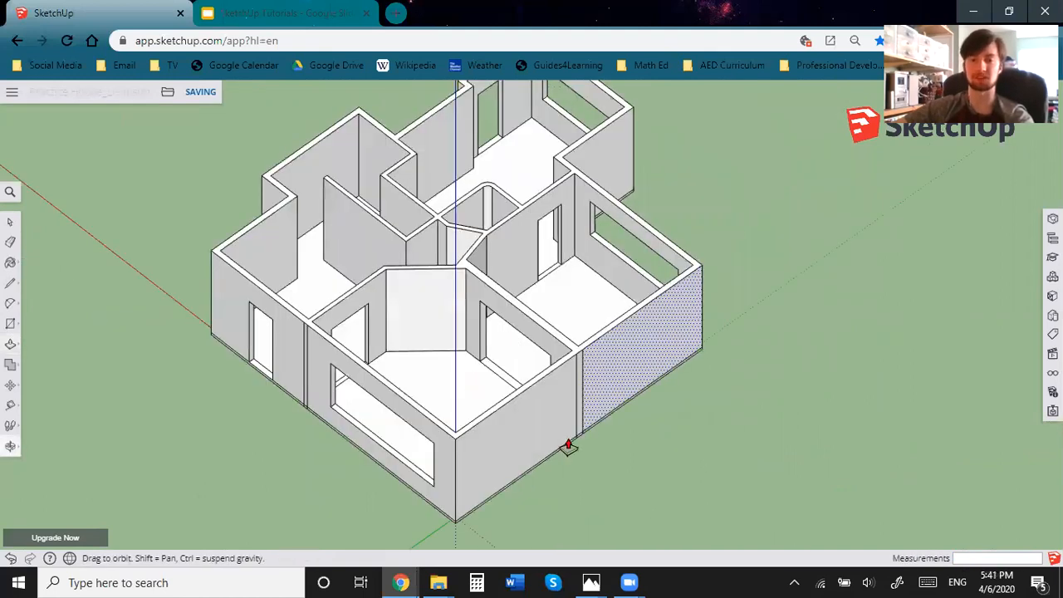
middle_drag(603, 353, 503, 307)
middle_drag(604, 332, 359, 241)
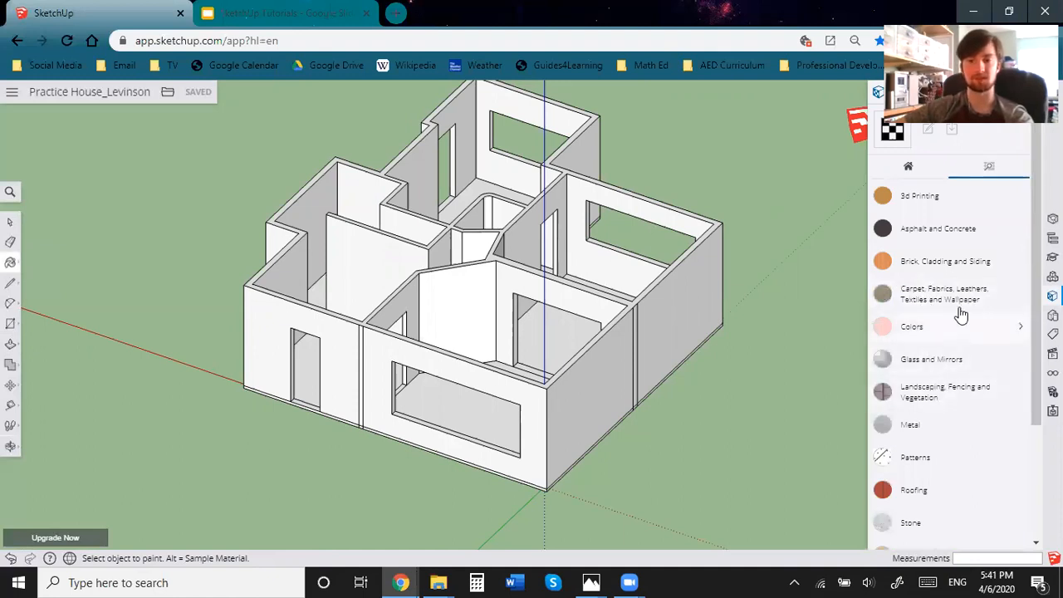
Choose the Cladding Siding Tan material from the Brick, Cladding and Siding collection for painting the exterior walls.
click(932, 265)
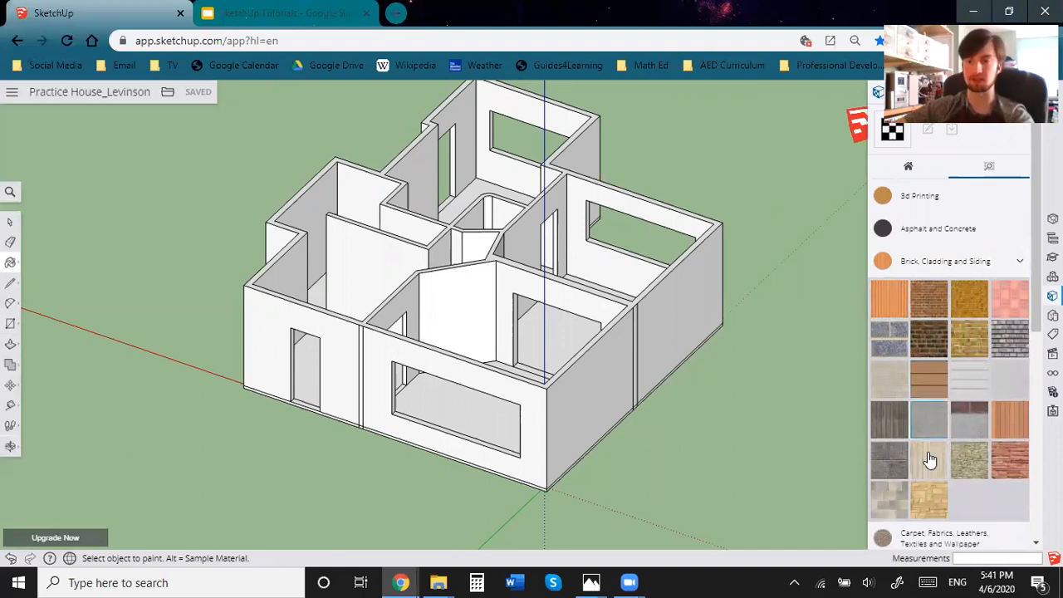
click(928, 376)
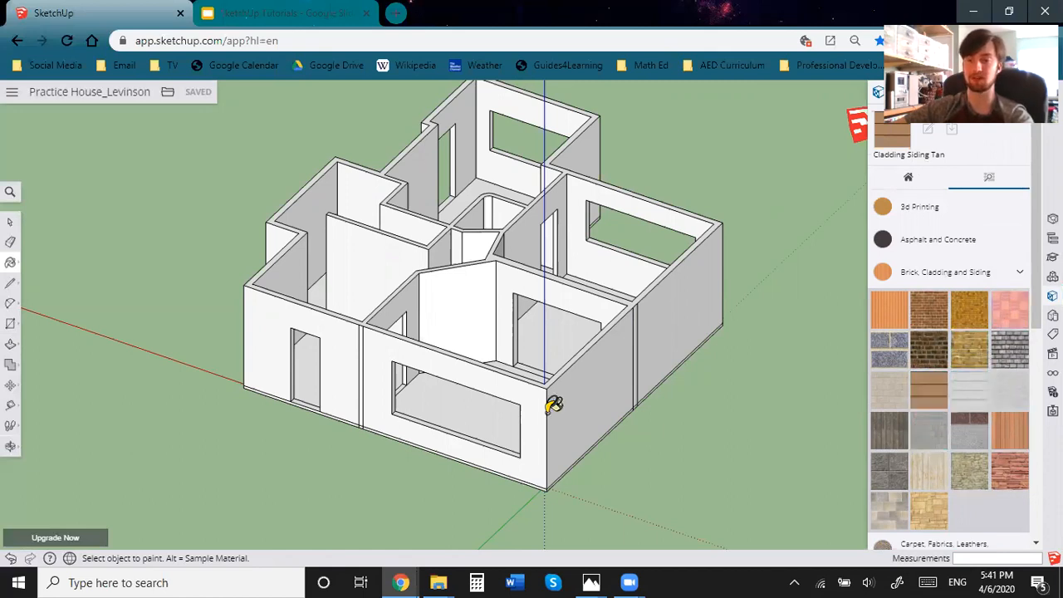
scroll(554, 404, up, 2)
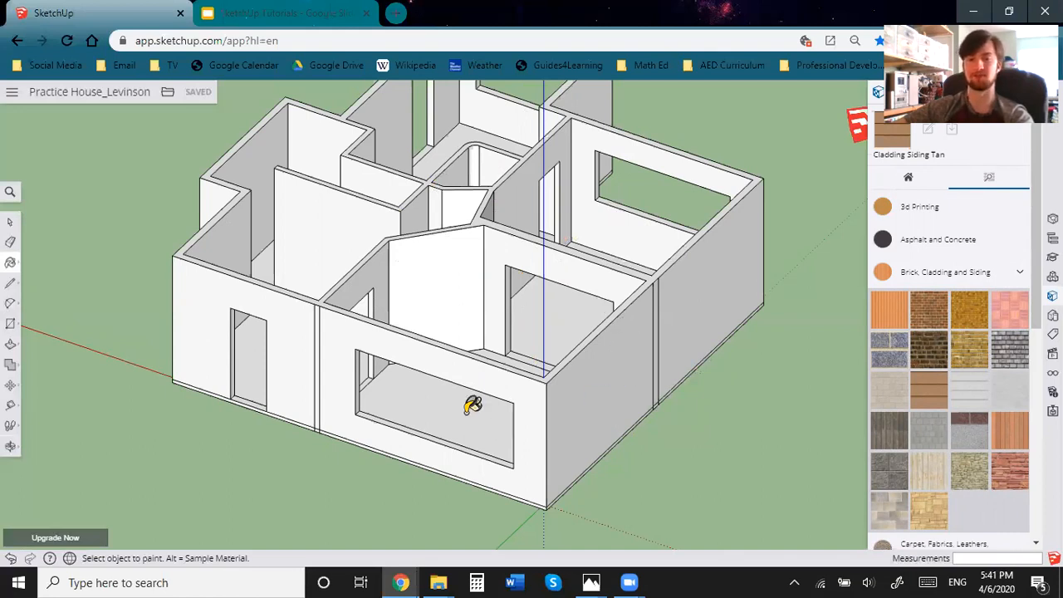
middle_drag(344, 347, 368, 352)
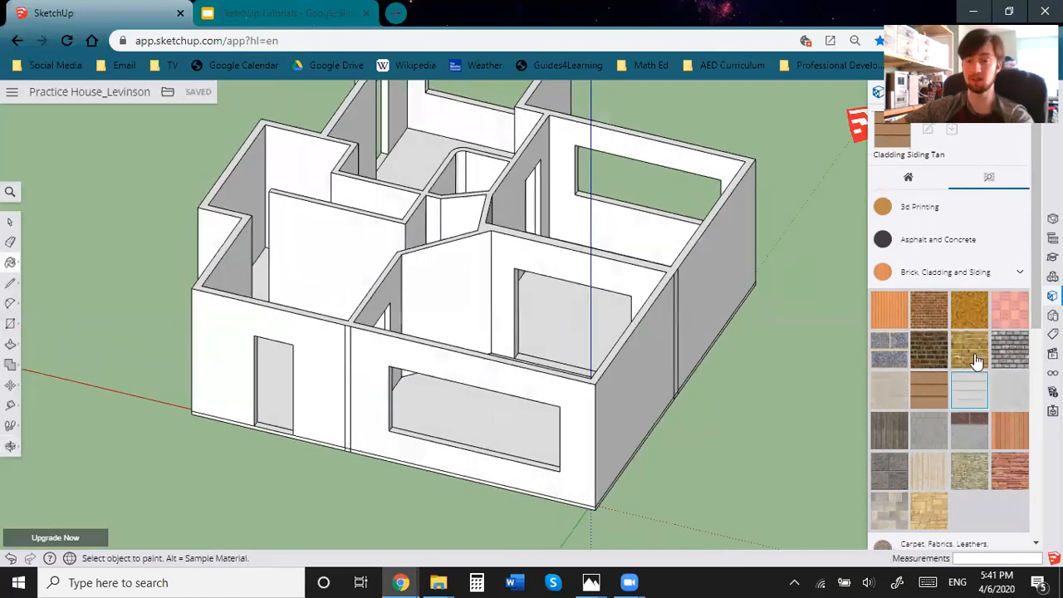
scroll(740, 362, up, 2)
middle_drag(750, 389, 712, 380)
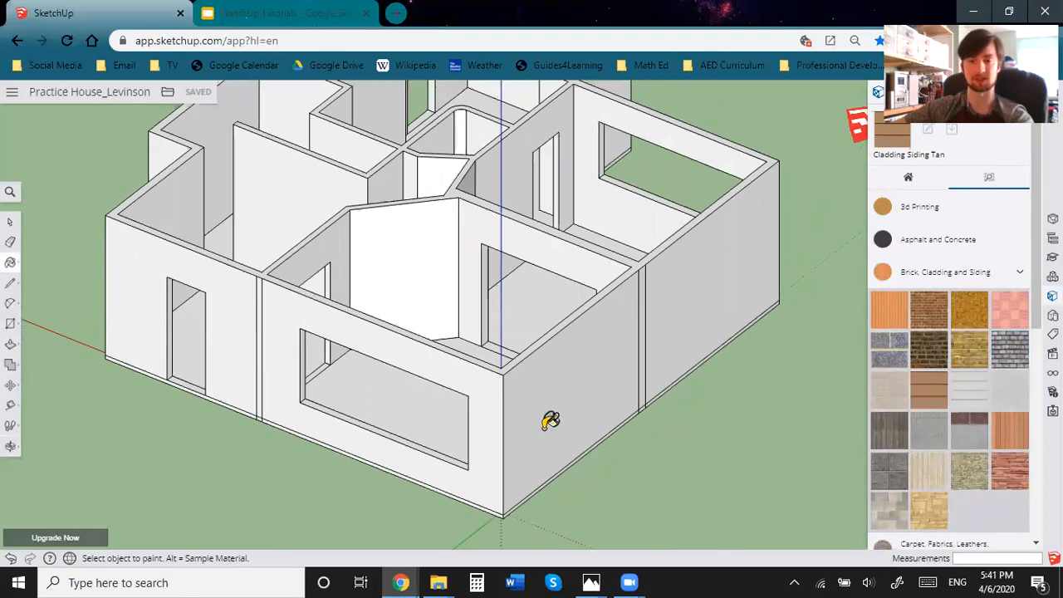
Paint the exterior wall around the large front window and the adjoining windowless side walls with Cladding Siding Tan.
click(558, 468)
click(473, 375)
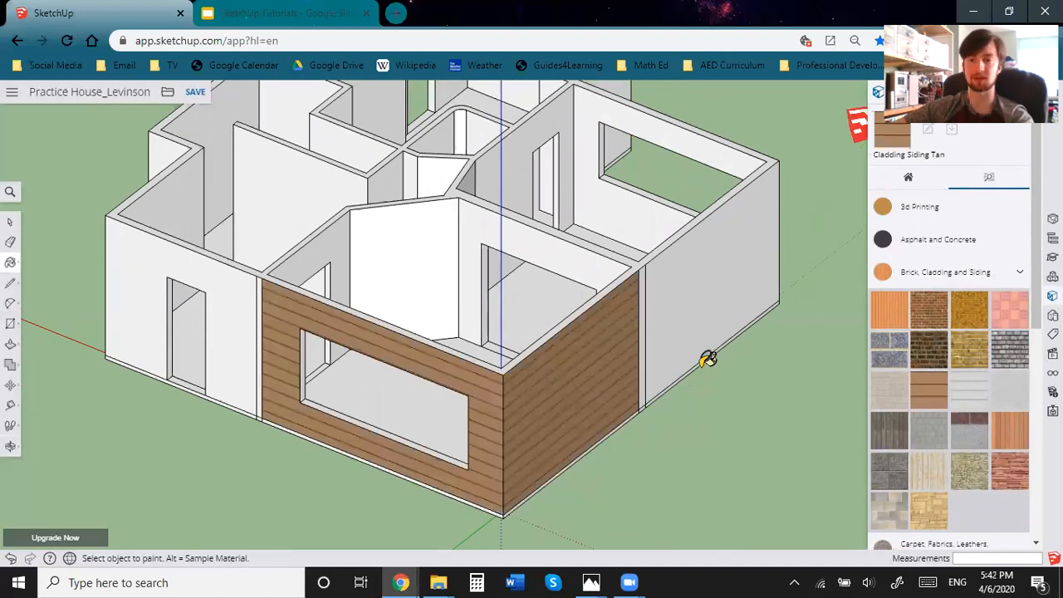
click(707, 274)
click(650, 307)
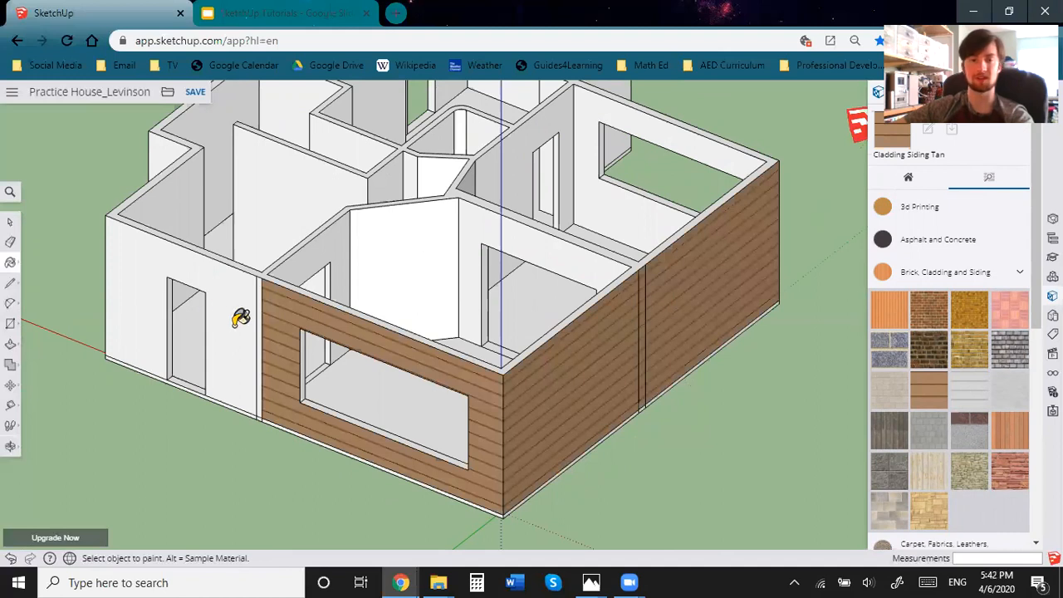
Paint the exterior walls with the door openings and all the stepped wall faces between them with Cladding Siding Tan.
middle_drag(499, 335, 637, 385)
click(552, 383)
click(565, 375)
click(454, 404)
click(398, 406)
click(619, 384)
click(532, 416)
click(517, 426)
middle_drag(356, 425, 271, 357)
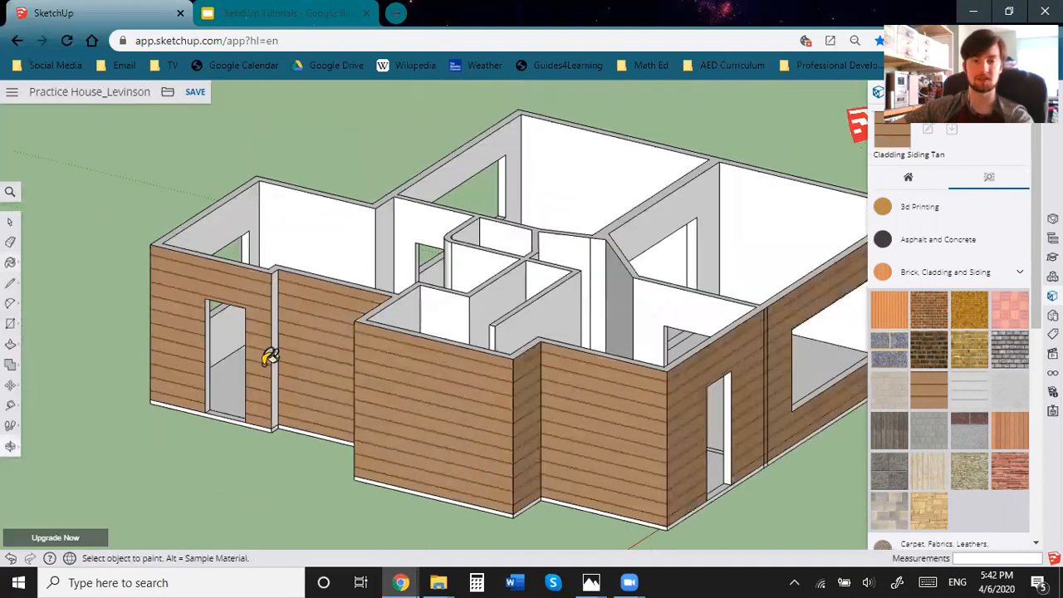
click(276, 313)
Paint the projecting room's exterior walls and the recessed window wall, including its narrow strips, with Cladding Siding Tan.
middle_drag(518, 385, 855, 410)
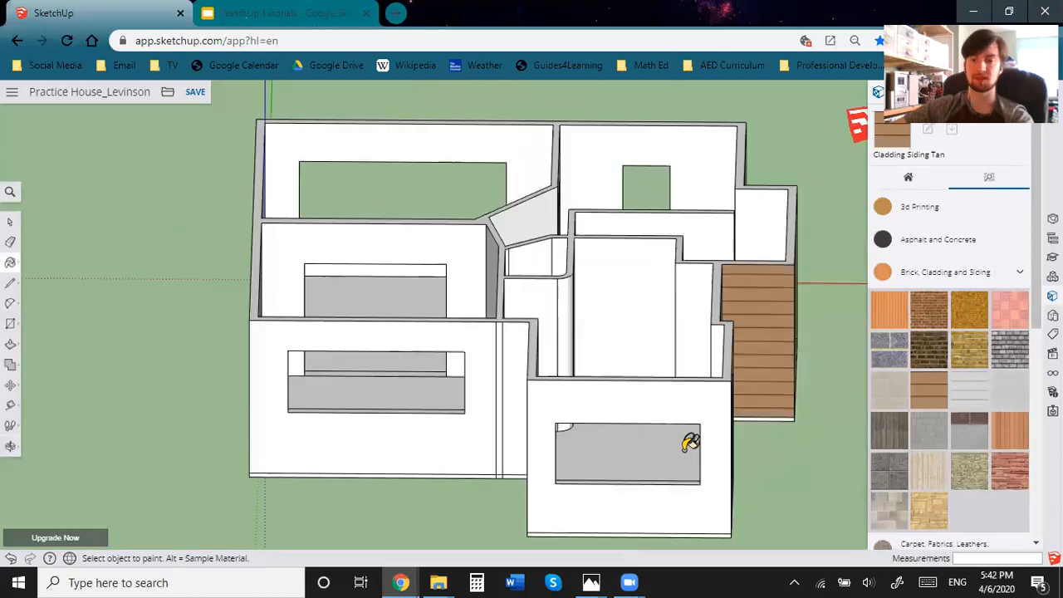
middle_drag(691, 443, 708, 373)
click(684, 344)
click(622, 356)
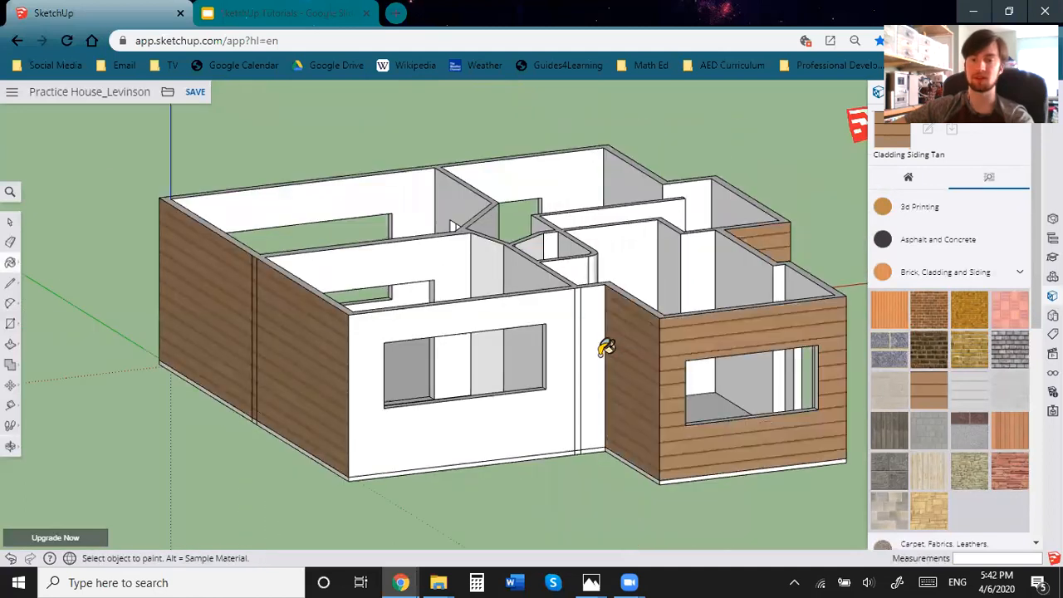
click(582, 346)
click(572, 349)
Choose a brown wood flooring material from the Wood collection for the interior floors.
mouse_move(647, 331)
middle_down()
mouse_move(624, 254)
mouse_move(549, 330)
mouse_move(607, 363)
mouse_move(455, 345)
mouse_move(410, 373)
mouse_move(673, 347)
mouse_move(541, 441)
mouse_move(493, 418)
mouse_move(767, 415)
mouse_move(736, 427)
mouse_move(914, 349)
middle_up()
scroll(976, 327, down, 3)
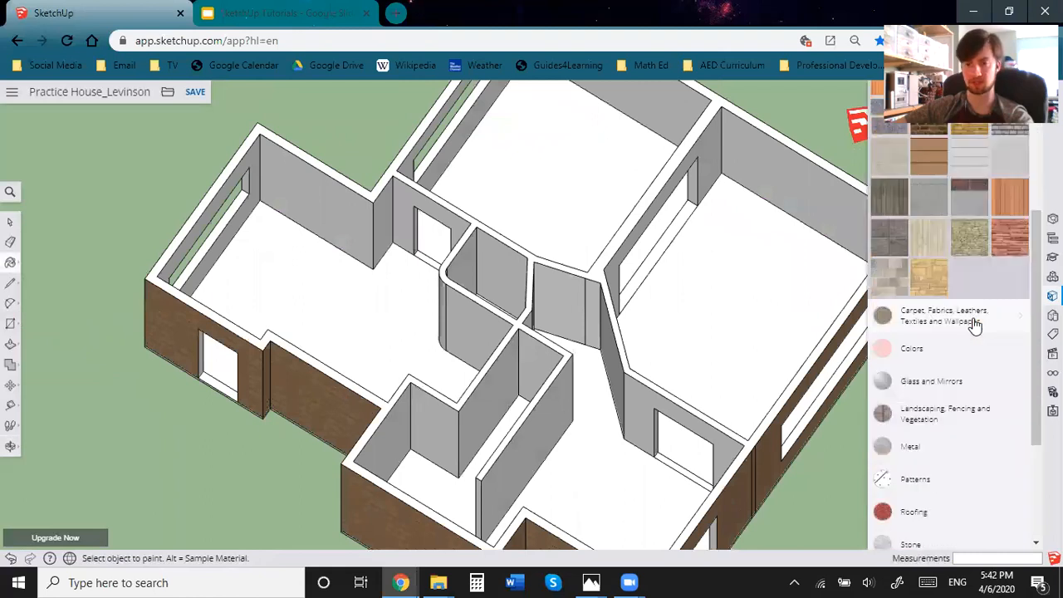
scroll(973, 326, down, 2)
scroll(947, 473, down, 1)
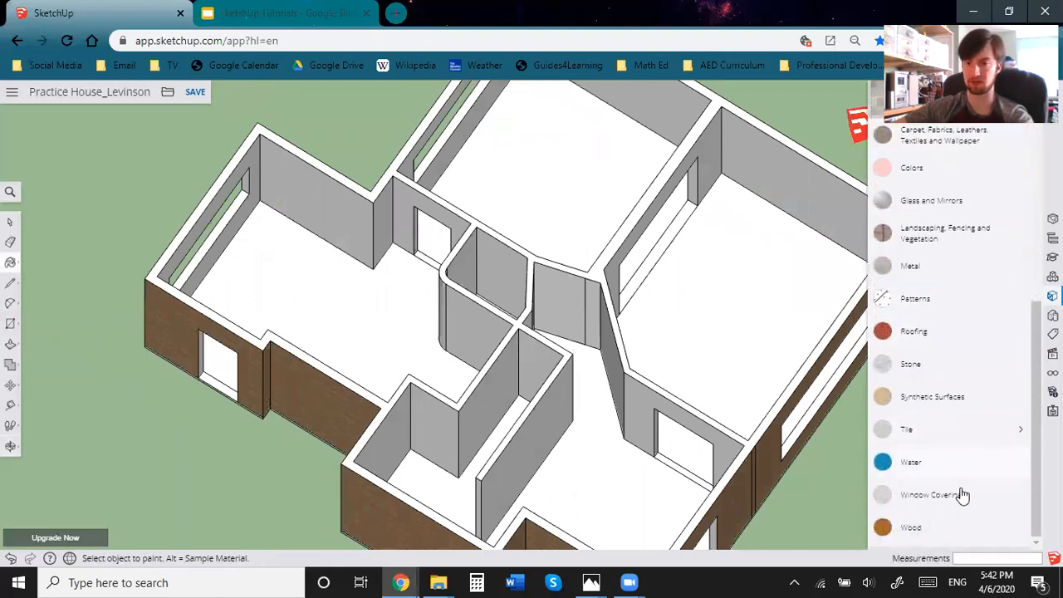
click(940, 529)
scroll(956, 451, down, 2)
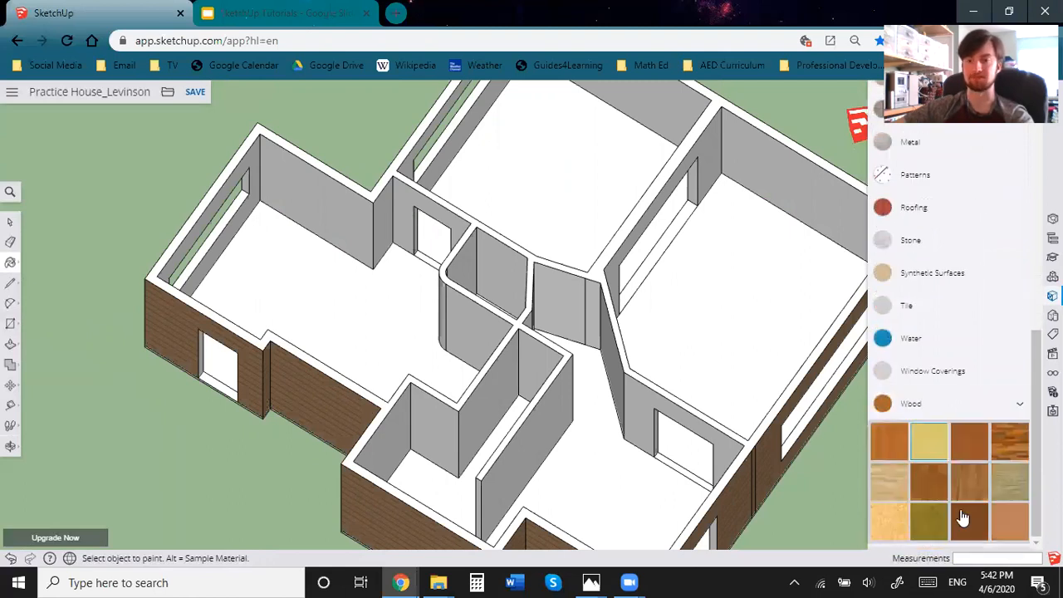
click(957, 435)
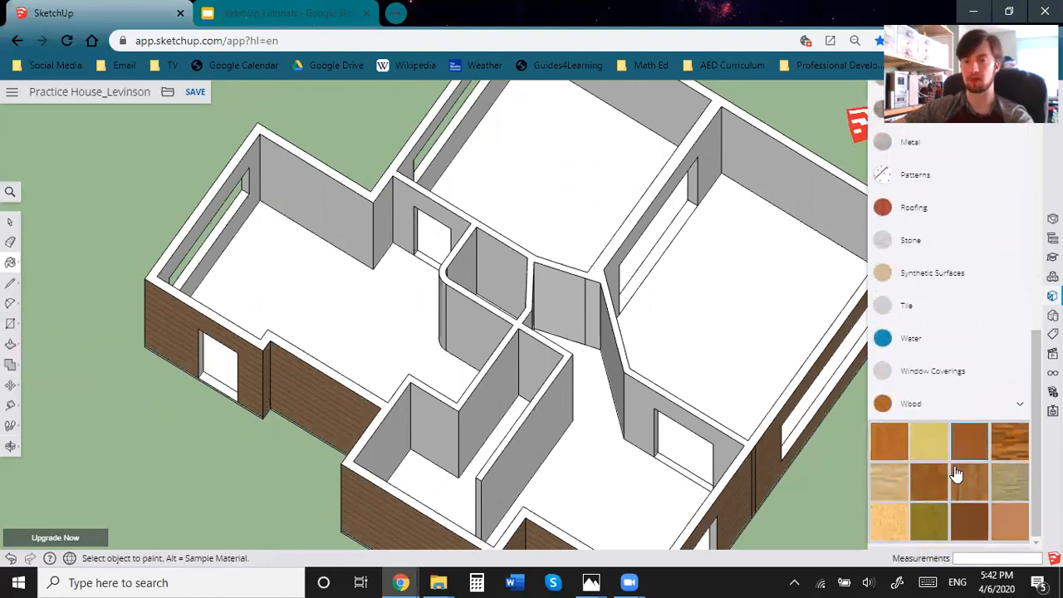
Paint the floors of the two large rooms, the wide opening between them and the entry area with the wood flooring.
click(715, 301)
click(574, 176)
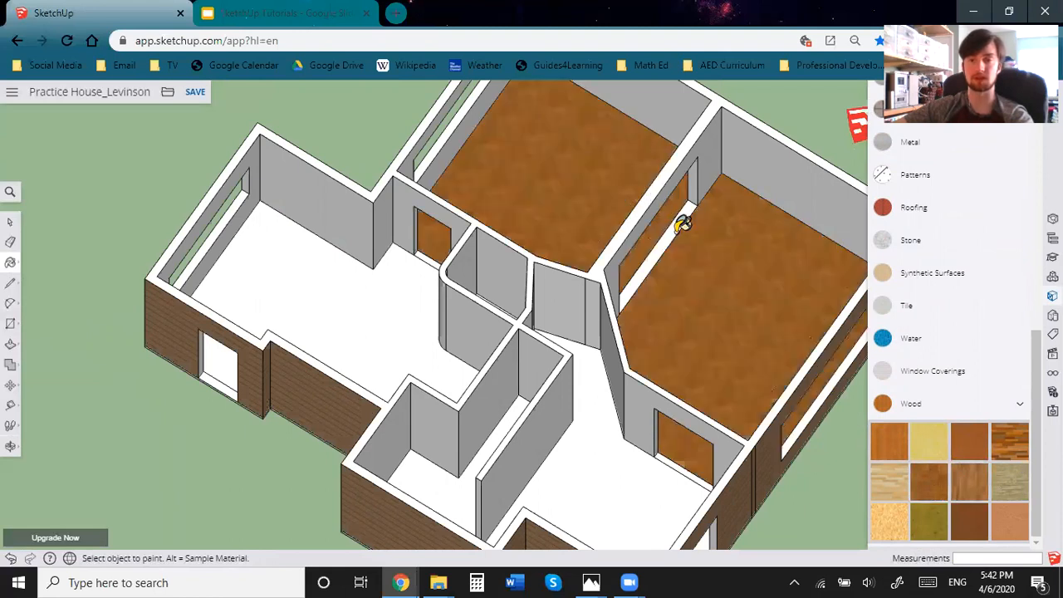
click(682, 223)
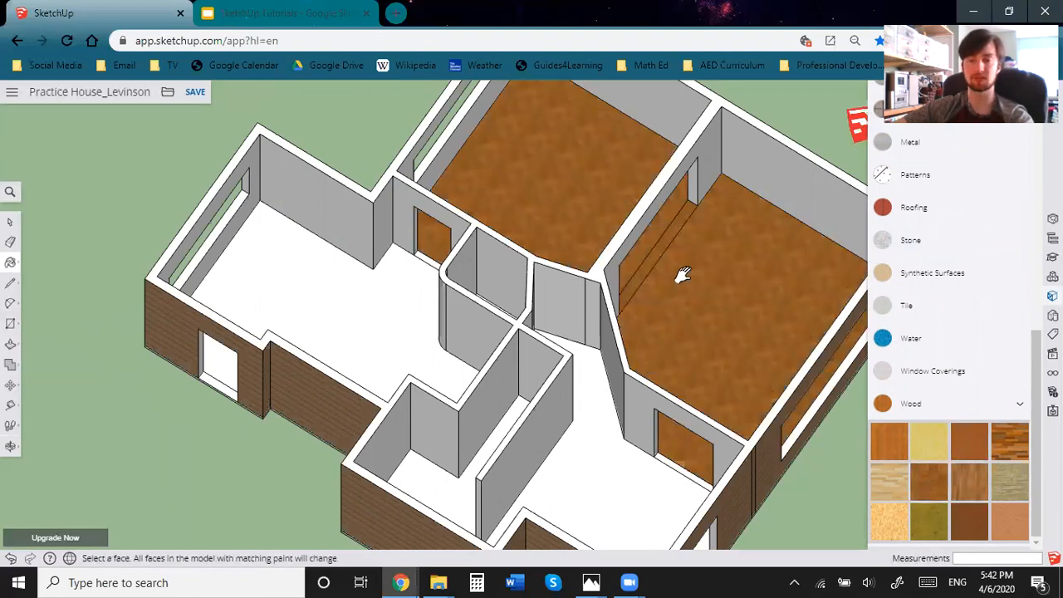
shift+middle_drag(683, 275, 721, 194)
click(641, 340)
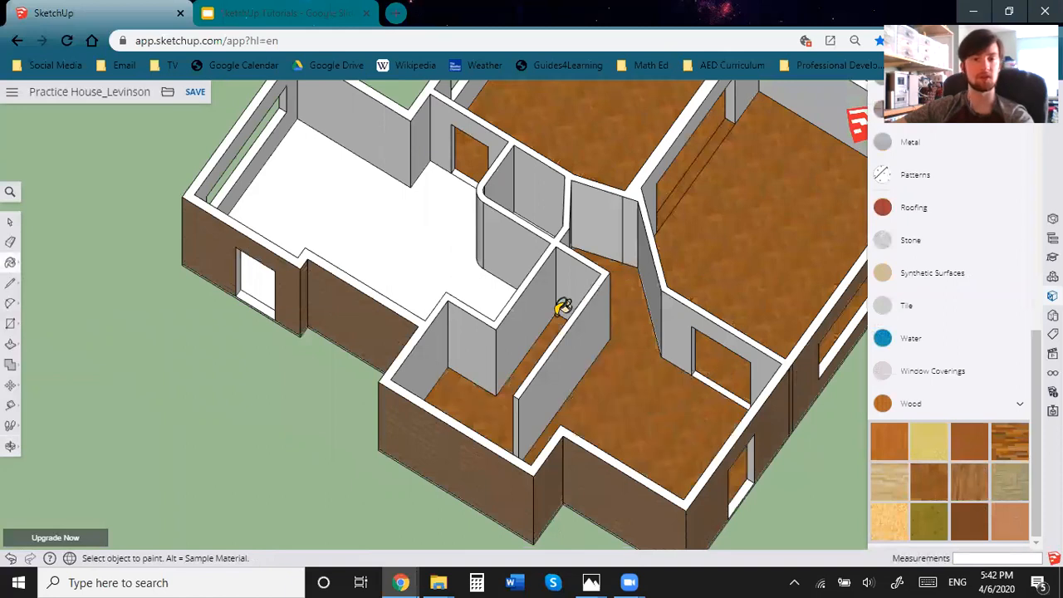
Paint the doorway threshold between the large room and the unpainted projecting room with the wood flooring.
middle_drag(559, 326, 337, 308)
scroll(336, 308, up, 2)
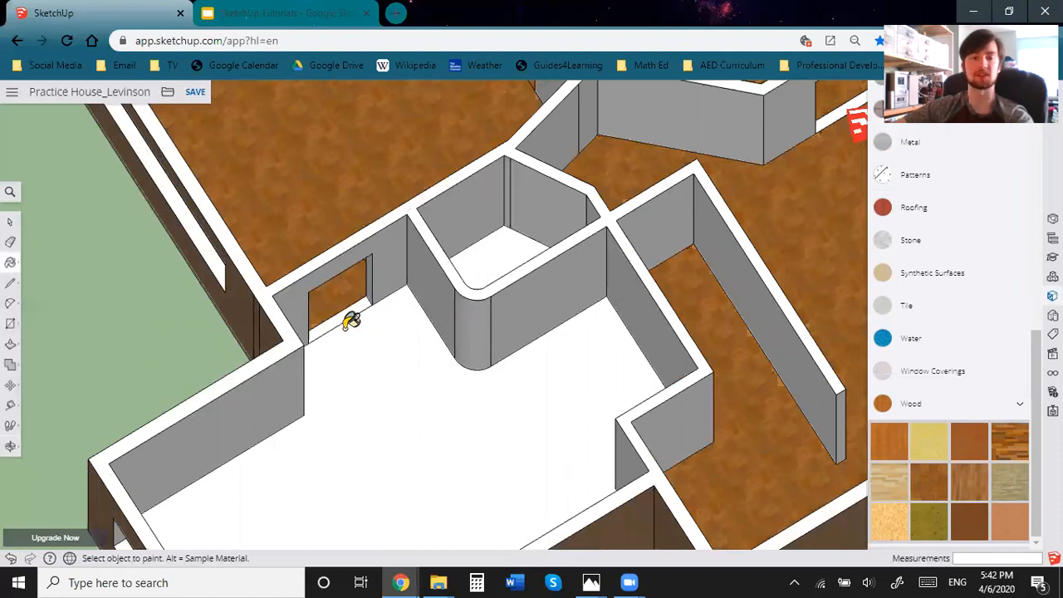
click(349, 315)
scroll(465, 344, down, 4)
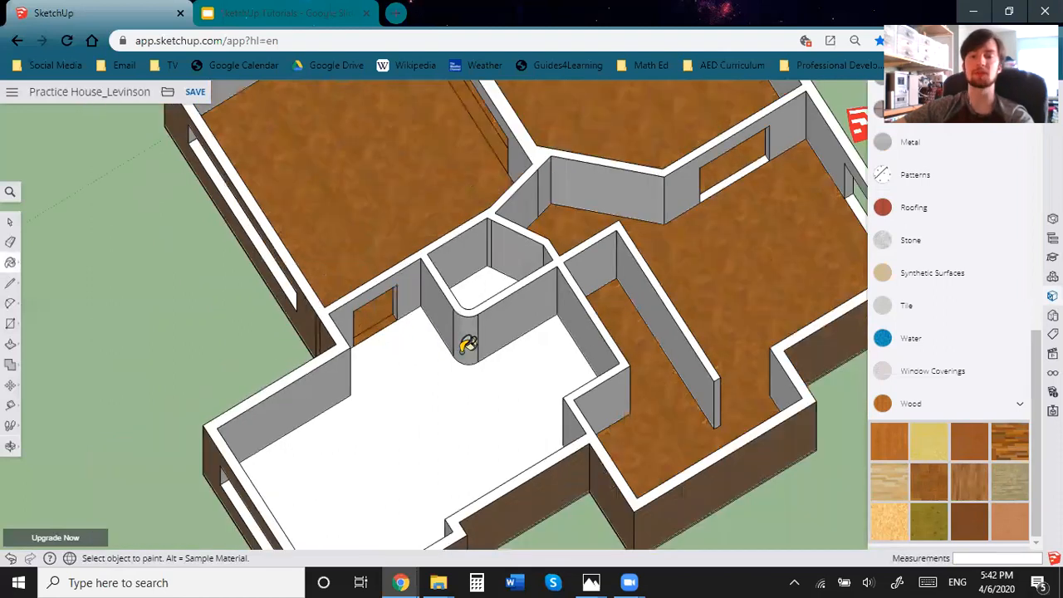
scroll(930, 391, up, 3)
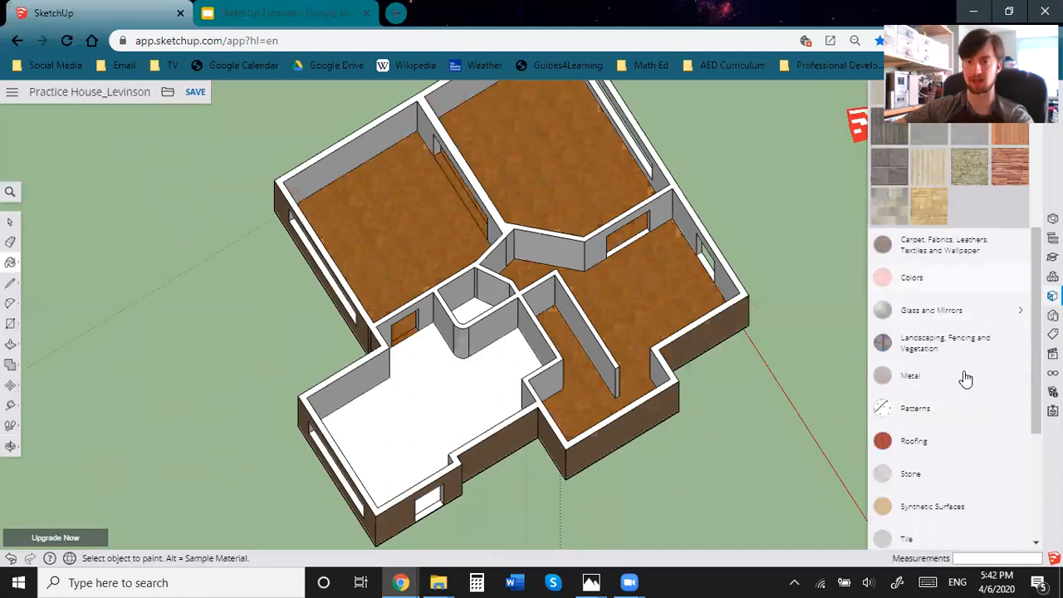
scroll(961, 343, up, 1)
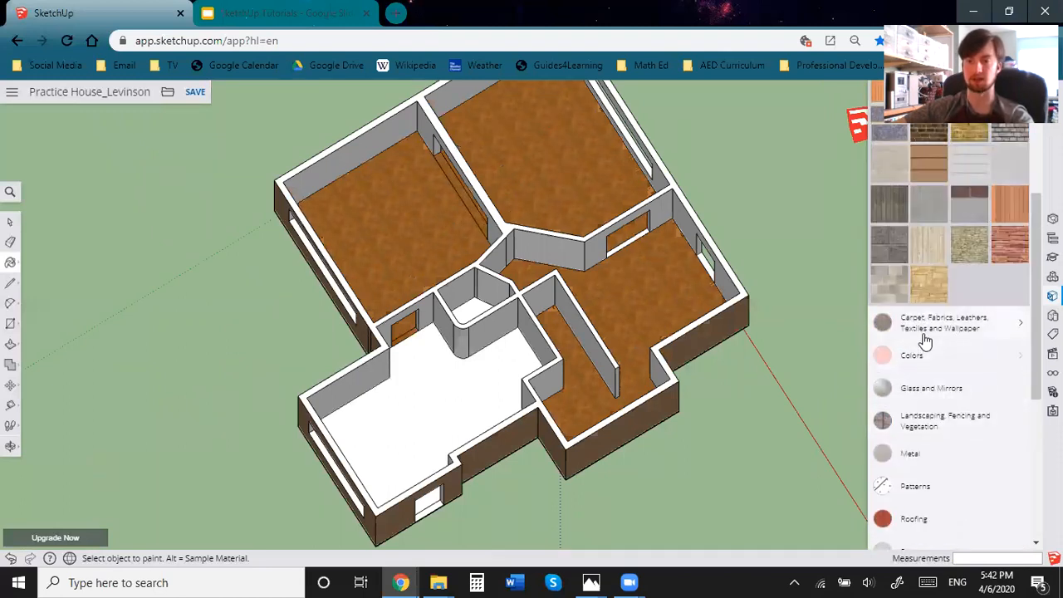
click(925, 341)
scroll(954, 411, down, 2)
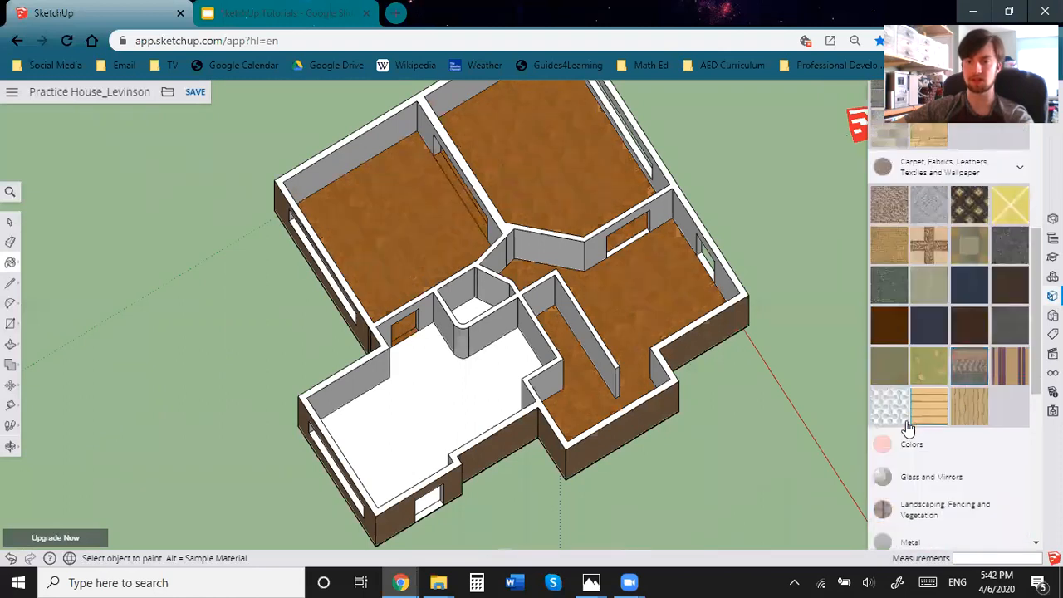
click(965, 172)
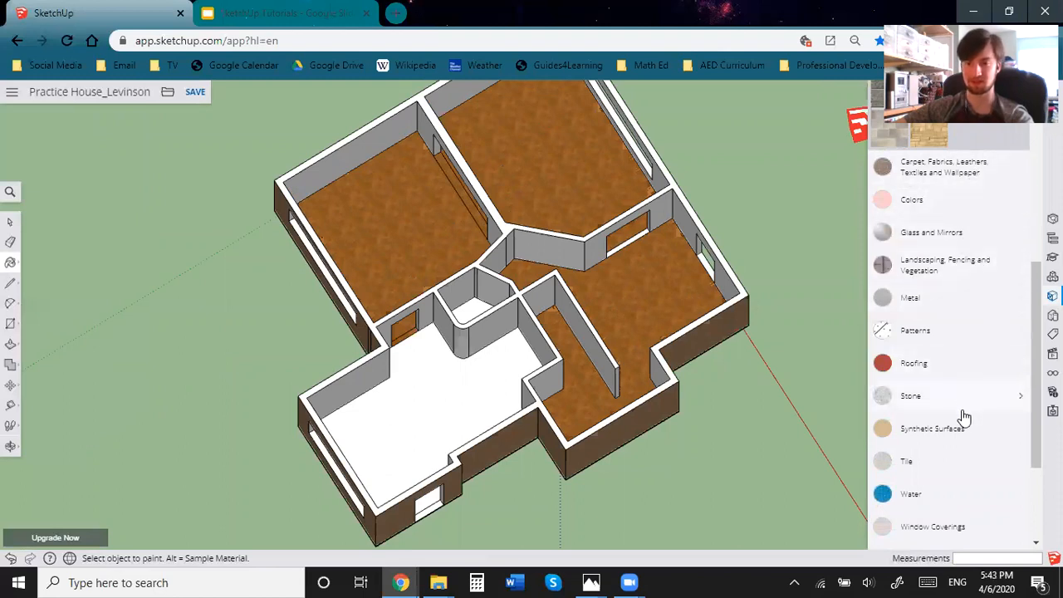
Choose the blue-grey tile from the Tile collection and paint the projecting room's floor with it.
scroll(964, 416, down, 1)
click(956, 383)
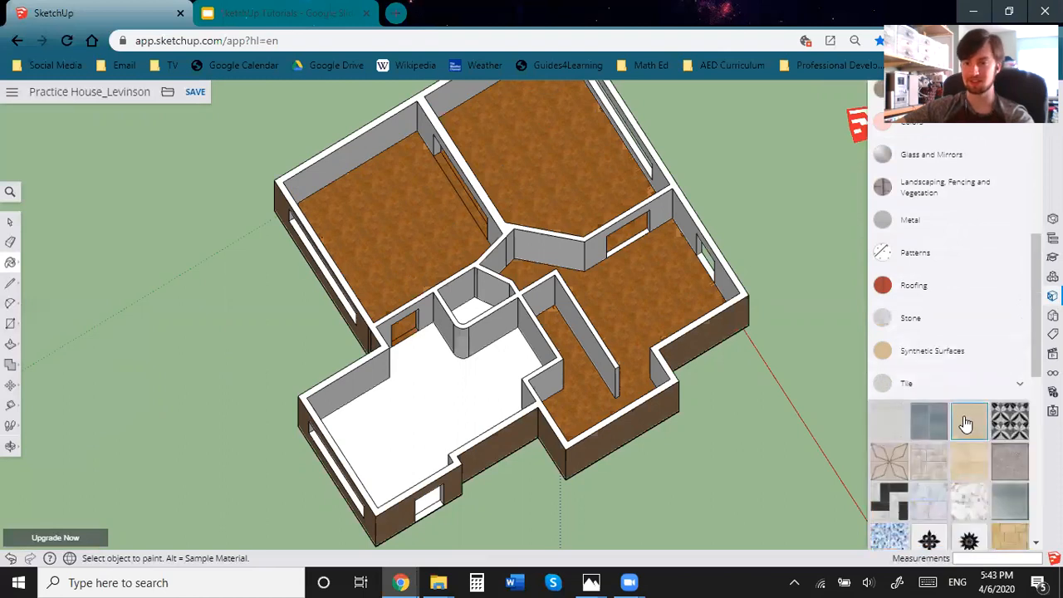
scroll(974, 423, down, 1)
scroll(922, 415, down, 1)
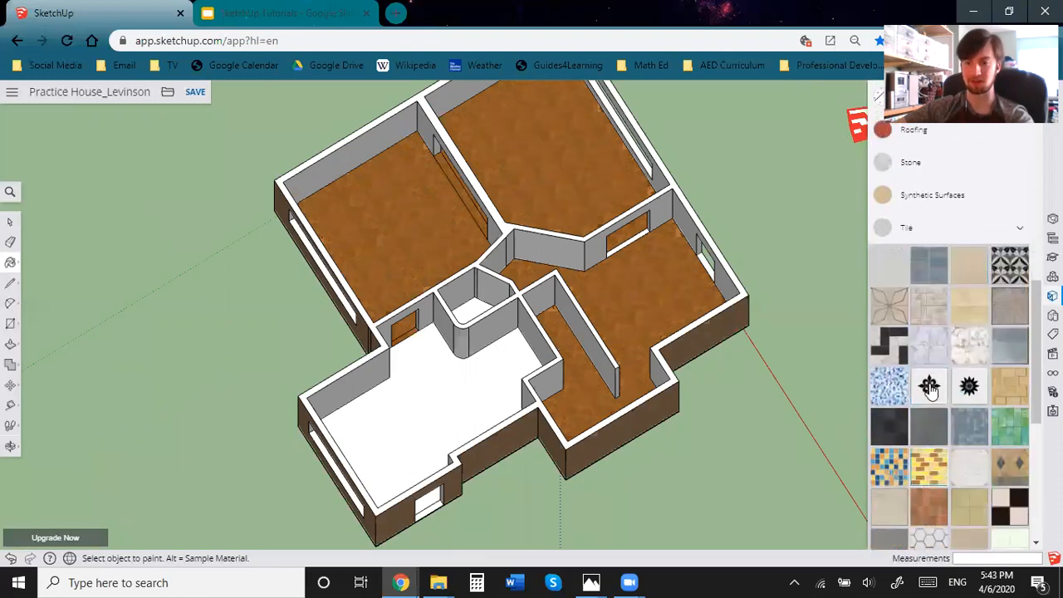
click(923, 269)
click(509, 430)
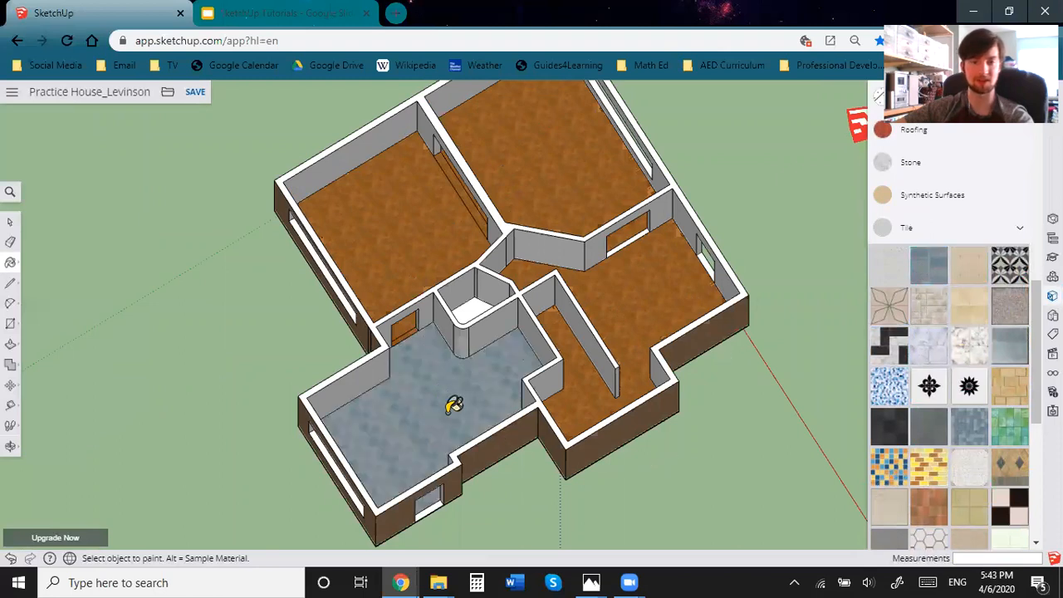
Choose Wood Floor Parquet from the Wood collection and paint the floor of the small closet with the rounded corner.
scroll(453, 405, up, 3)
scroll(453, 405, down, 1)
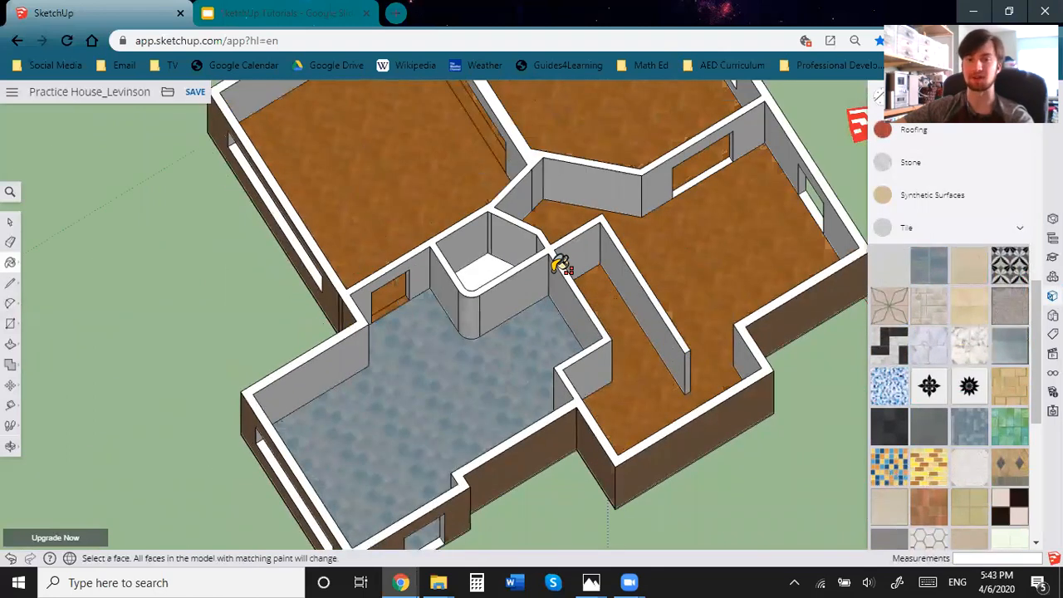
middle_drag(802, 352, 864, 378)
scroll(964, 408, down, 5)
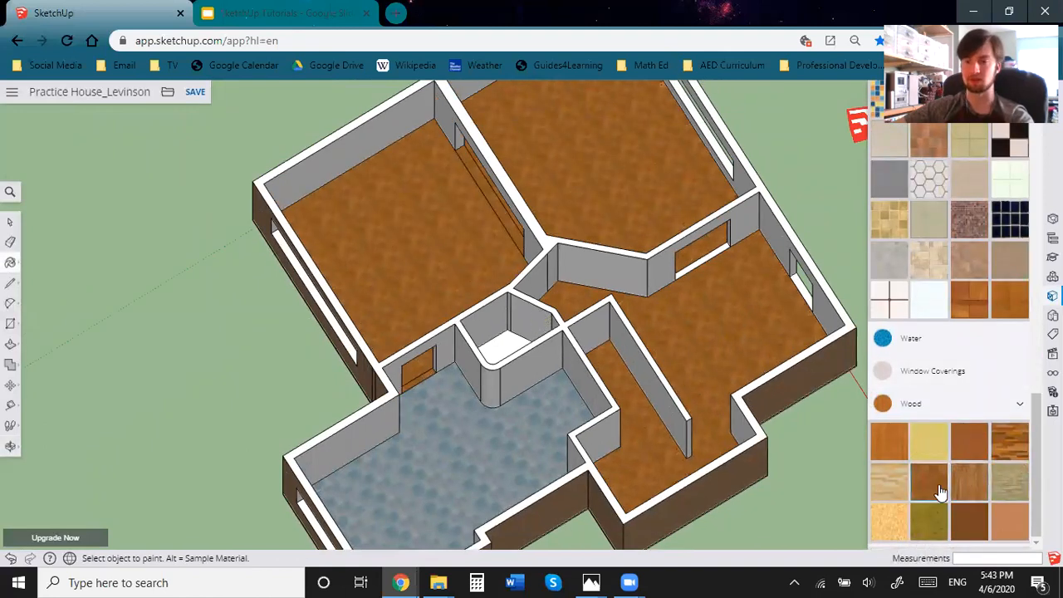
scroll(498, 340, up, 4)
click(488, 334)
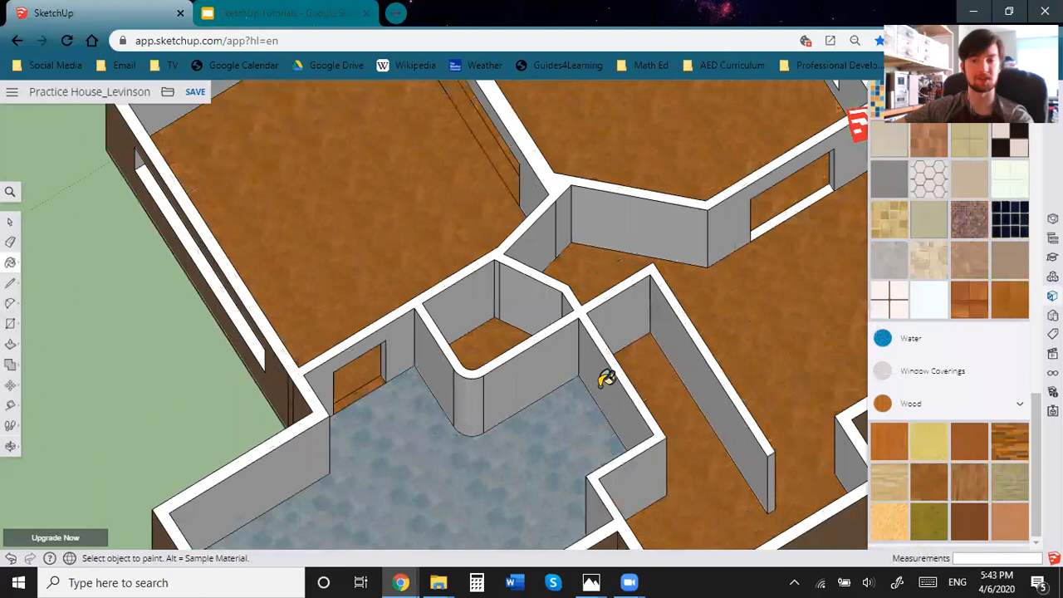
scroll(532, 359, down, 3)
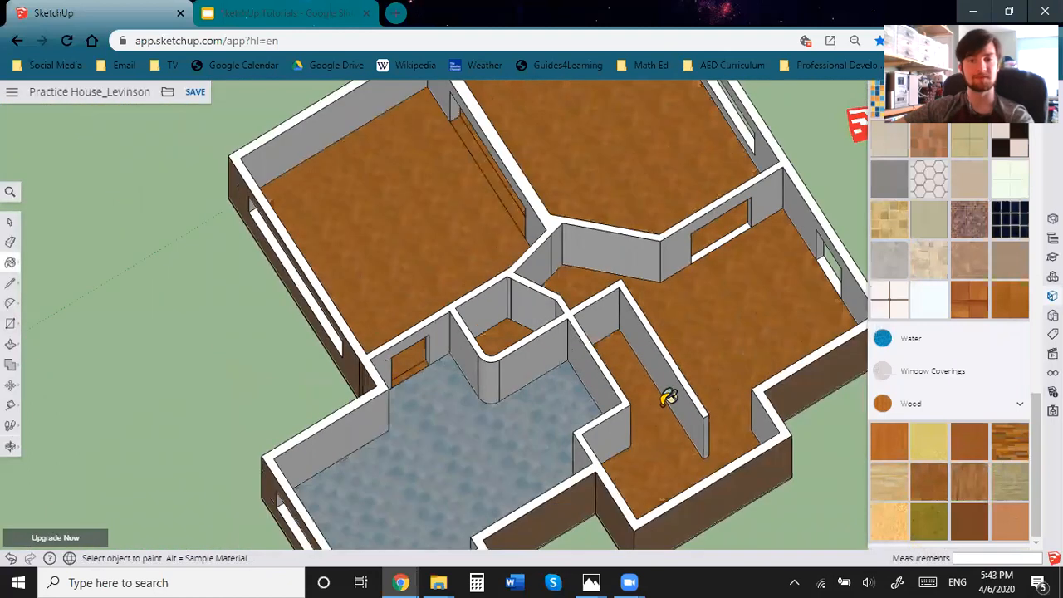
Choose the blue-violet Color I03 from the Colors collection for painting the interior walls.
middle_drag(669, 397, 286, 320)
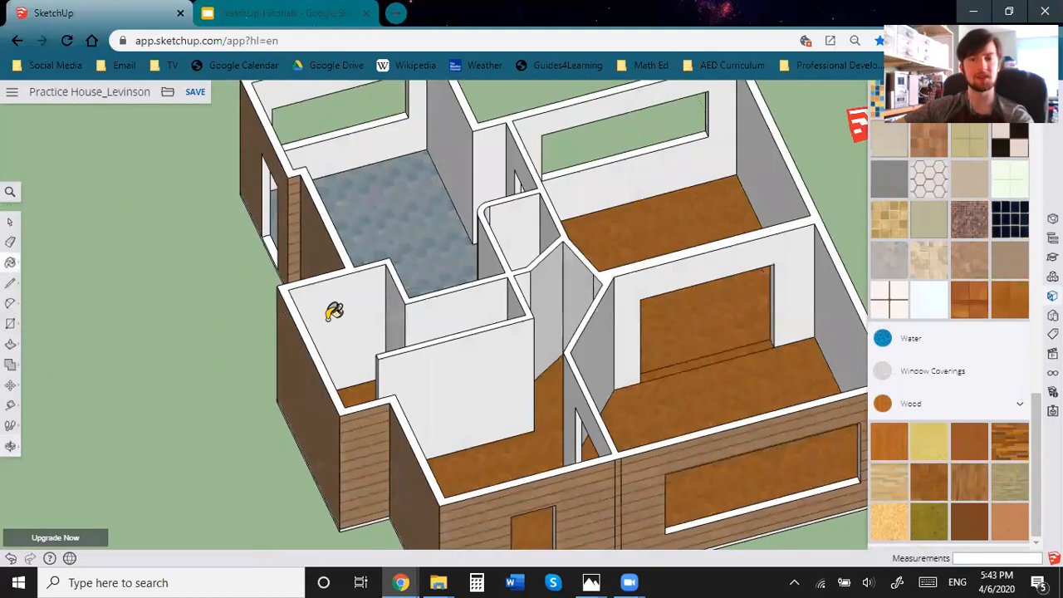
scroll(976, 380, up, 10)
scroll(964, 376, down, 3)
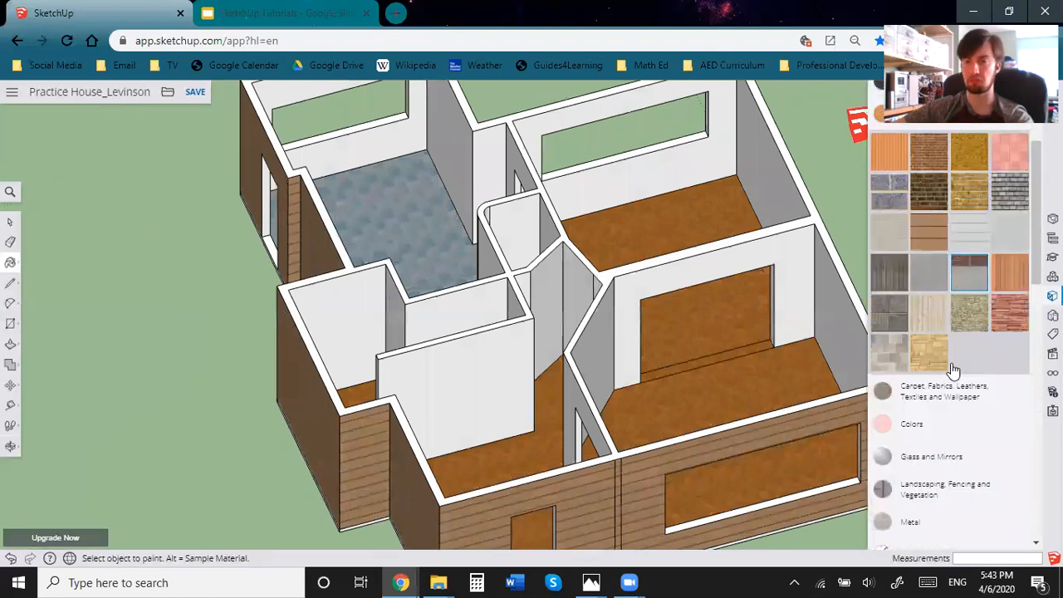
scroll(944, 375, up, 5)
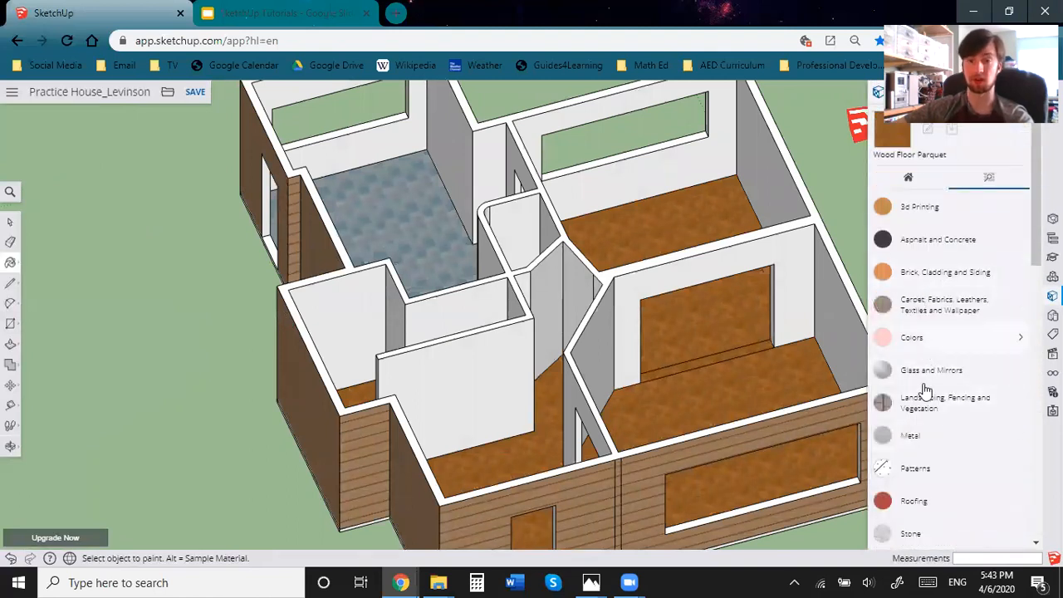
scroll(956, 407, down, 7)
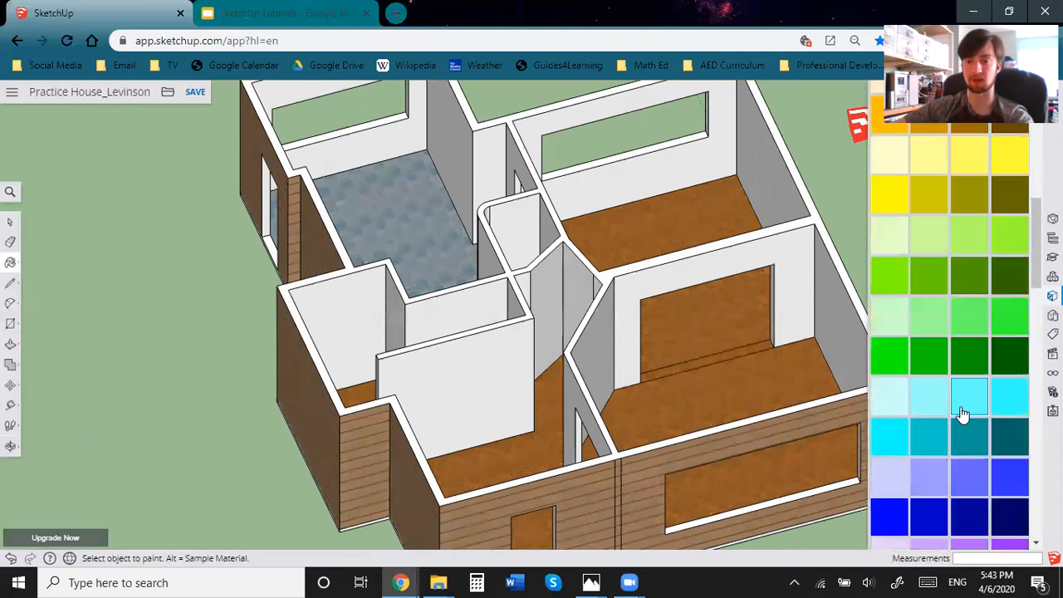
scroll(964, 420, down, 1)
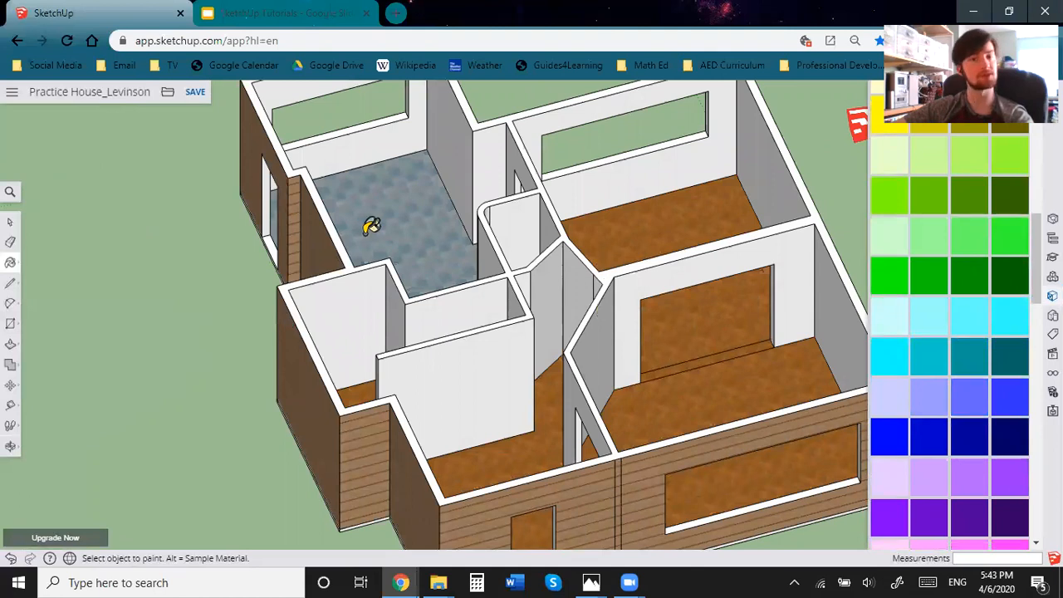
Paint the first interior walls of the tiled room, starting beside its long window, with Color I03.
scroll(373, 203, up, 1)
scroll(498, 245, up, 3)
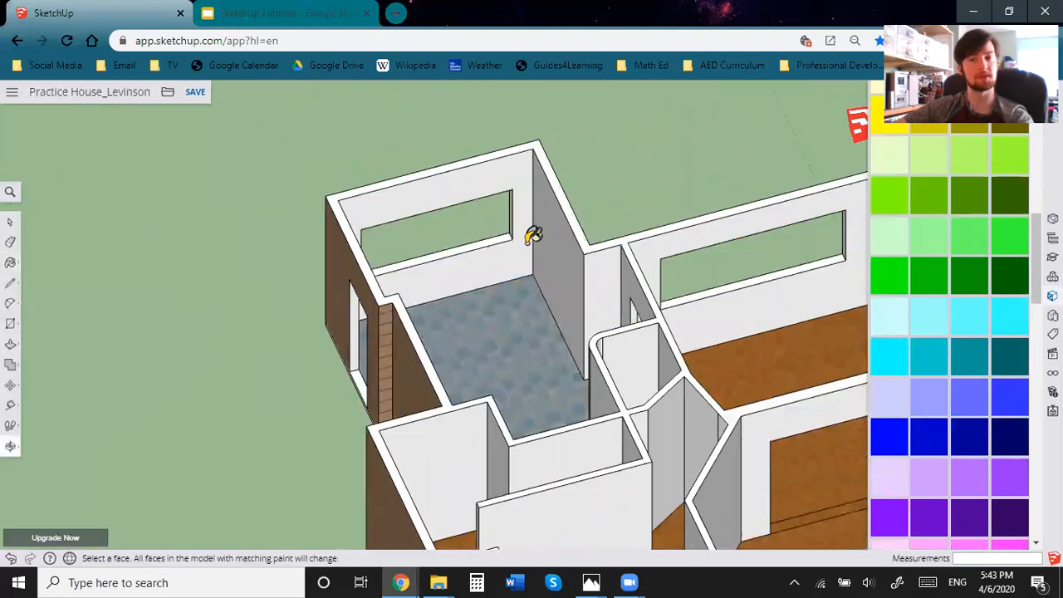
click(549, 282)
click(528, 320)
mouse_move(462, 381)
middle_down()
mouse_move(551, 395)
mouse_move(548, 297)
middle_up()
scroll(557, 282, up, 3)
click(573, 264)
click(621, 216)
Continue Color I03 across the tiled room's inner wall faces near the closet with the rounded corner.
mouse_move(402, 366)
middle_down()
mouse_move(562, 304)
mouse_move(622, 130)
middle_up()
click(642, 156)
click(679, 163)
click(743, 197)
mouse_move(601, 441)
middle_down()
mouse_move(556, 410)
mouse_move(759, 404)
mouse_move(731, 274)
mouse_move(427, 418)
mouse_move(504, 191)
middle_up()
click(503, 190)
Paint the tiled room's remaining walls, including the side door wall and the narrow jog beside it, with Color I03.
mouse_move(261, 352)
middle_down()
mouse_move(484, 363)
mouse_move(578, 272)
middle_up()
click(570, 248)
click(631, 360)
mouse_move(739, 363)
middle_down()
mouse_move(539, 349)
mouse_move(447, 378)
mouse_move(653, 368)
mouse_move(571, 337)
middle_up()
click(758, 295)
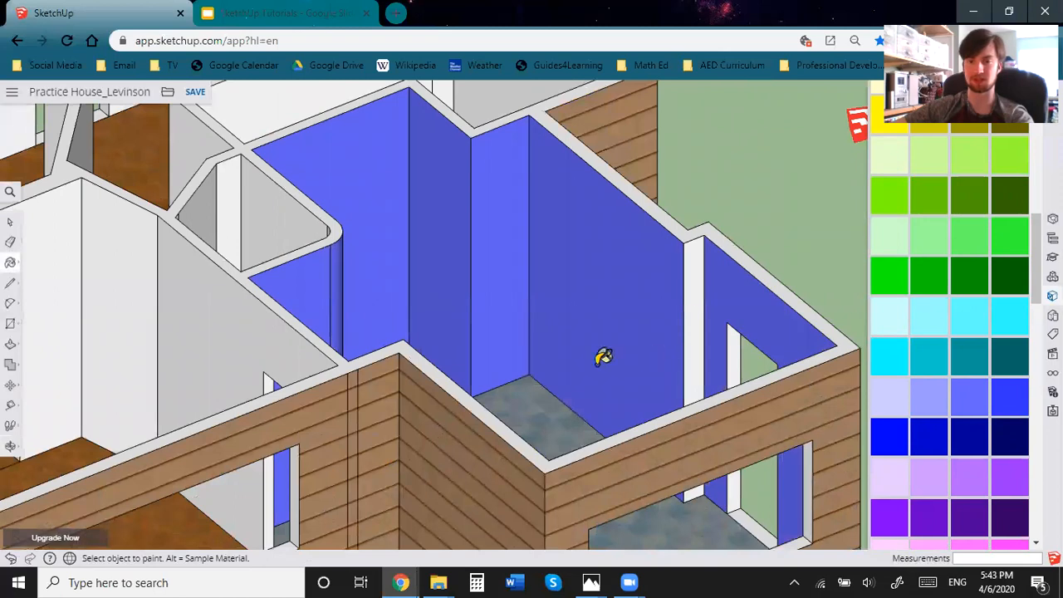
click(692, 326)
mouse_move(790, 415)
middle_down()
mouse_move(750, 388)
mouse_move(593, 340)
mouse_move(405, 435)
mouse_move(391, 481)
mouse_move(64, 446)
mouse_move(513, 340)
middle_up()
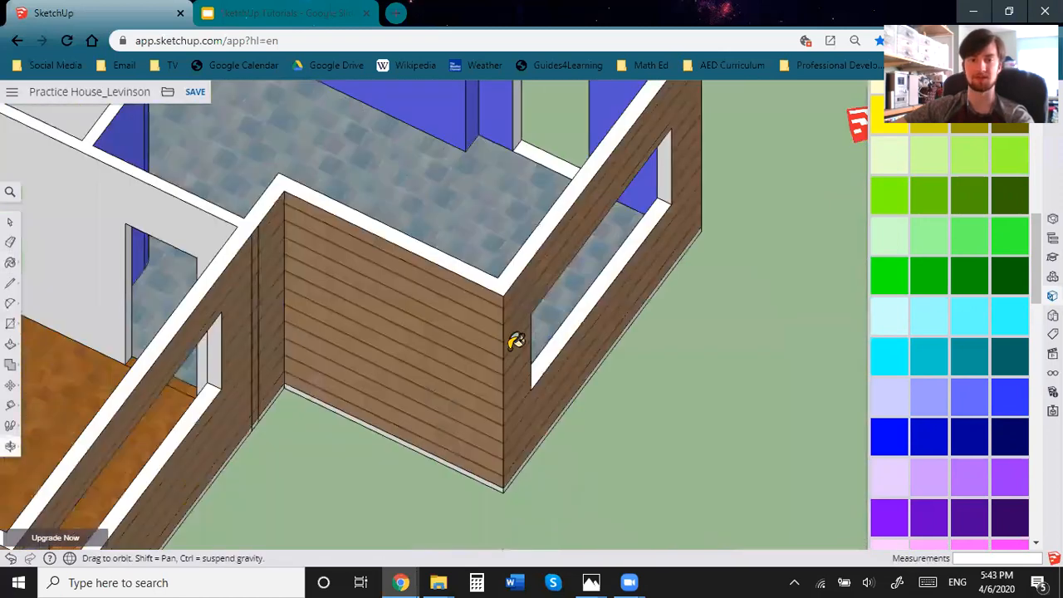
Collapse the Colors collection to return to the list of material collections.
middle_drag(401, 297, 302, 394)
scroll(302, 394, up, 3)
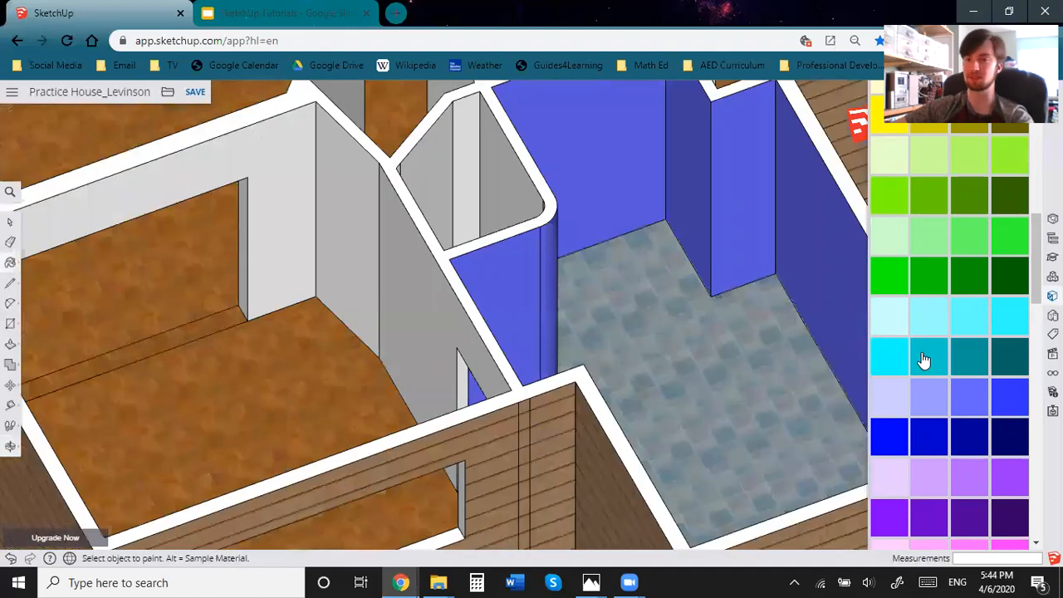
scroll(923, 360, up, 8)
click(913, 337)
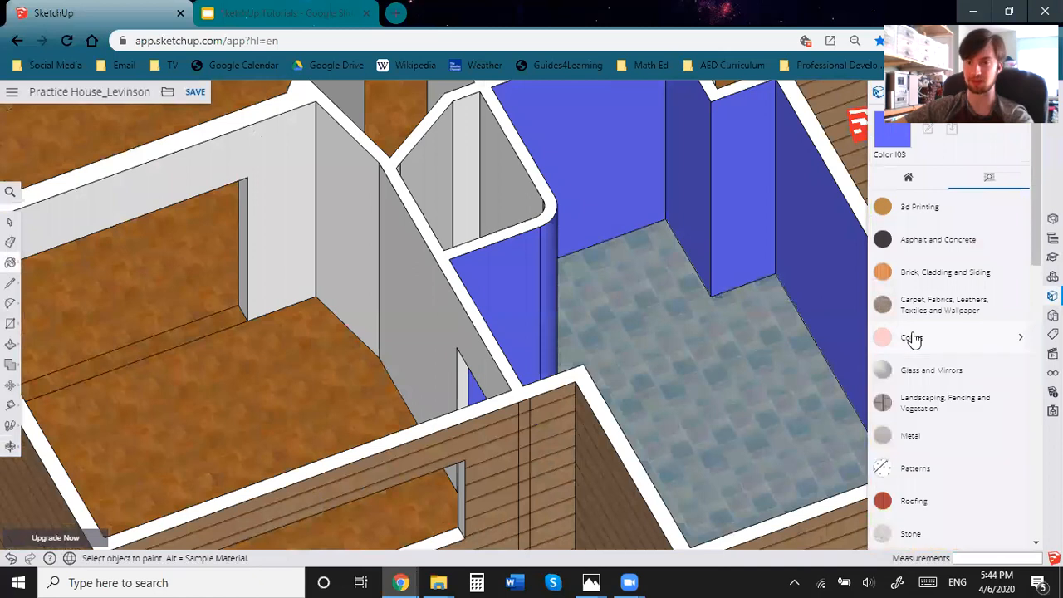
Paint the walls of the wood-floored room beside the tiled room with striped wallpaper from the Carpet, Fabrics, Leathers, Textiles and Wallpaper collection.
click(1006, 307)
scroll(930, 455, down, 2)
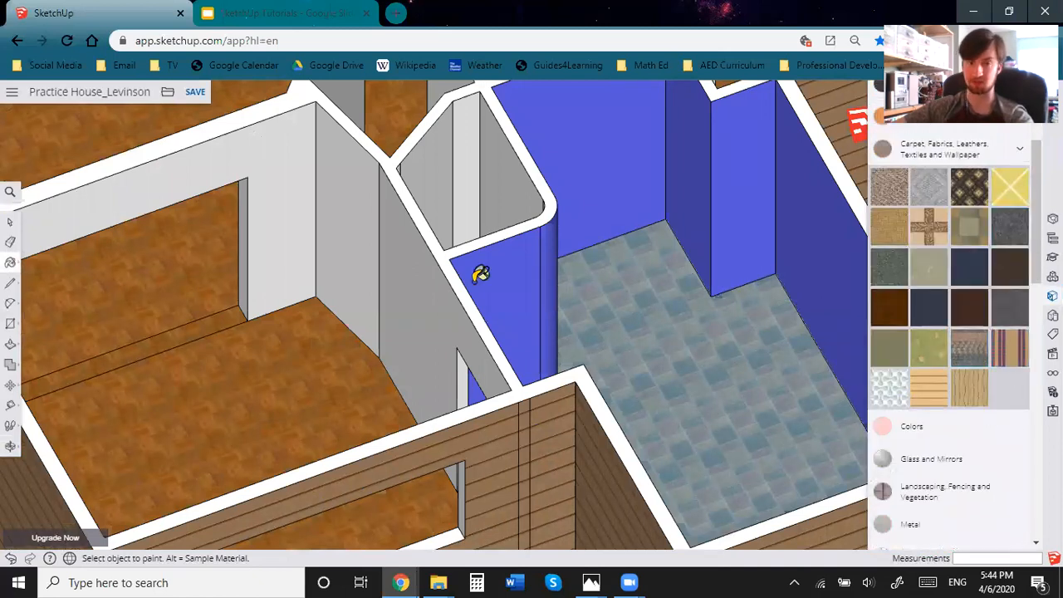
click(342, 198)
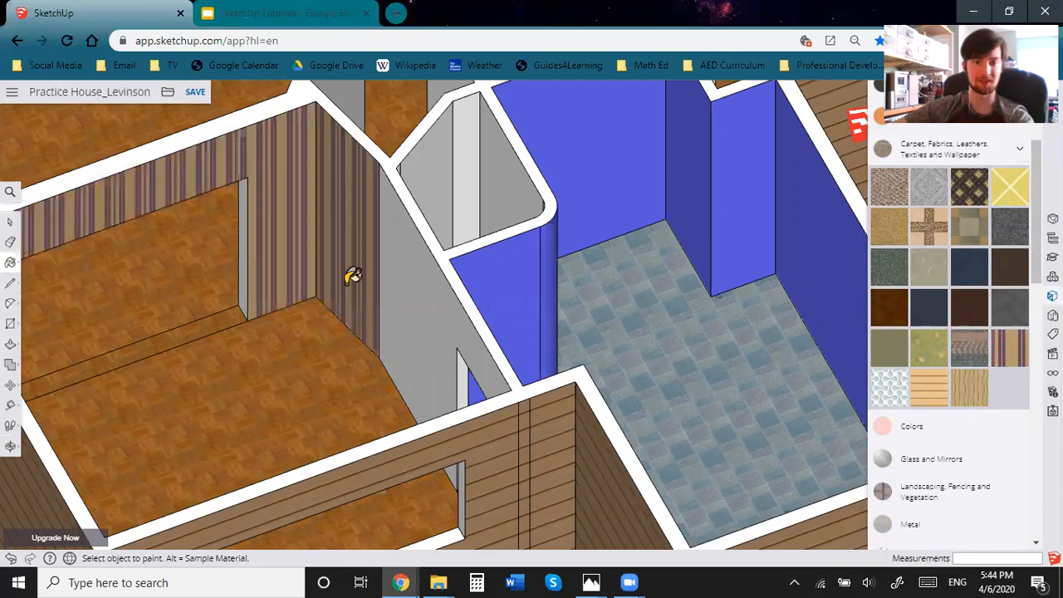
middle_drag(579, 335, 368, 344)
click(371, 347)
mouse_move(556, 316)
middle_down()
mouse_move(712, 285)
mouse_move(447, 303)
middle_up()
click(561, 162)
middle_drag(614, 405, 756, 391)
mouse_move(570, 361)
middle_down()
mouse_move(430, 393)
mouse_move(493, 287)
mouse_move(529, 371)
mouse_move(415, 349)
middle_up()
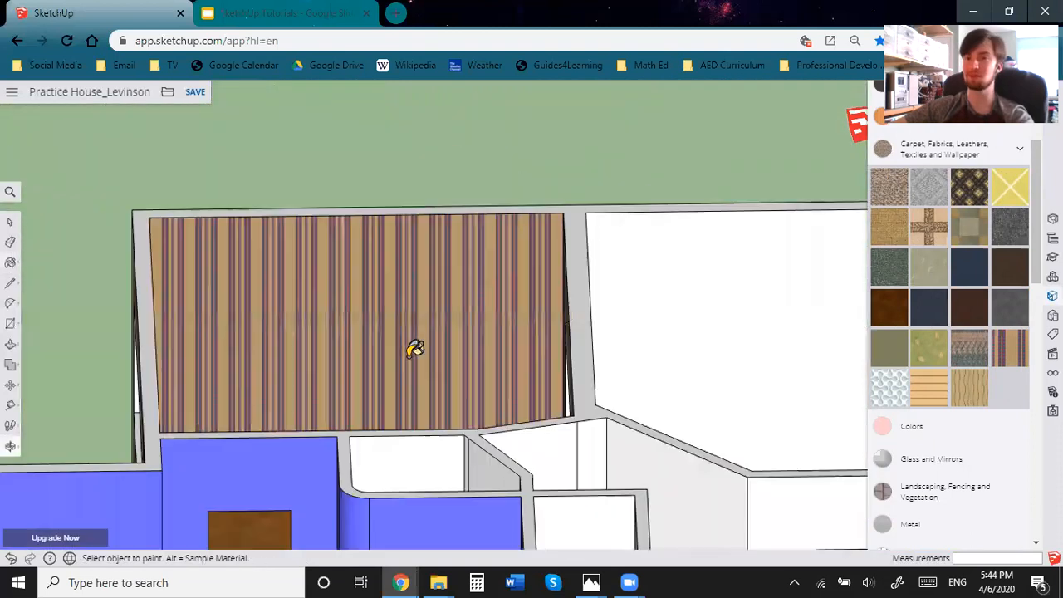
Paint the walls of the adjoining wood-floored corner room with the tan wallpaper patterned in horizontal lines.
middle_drag(643, 388, 427, 351)
scroll(427, 351, up, 2)
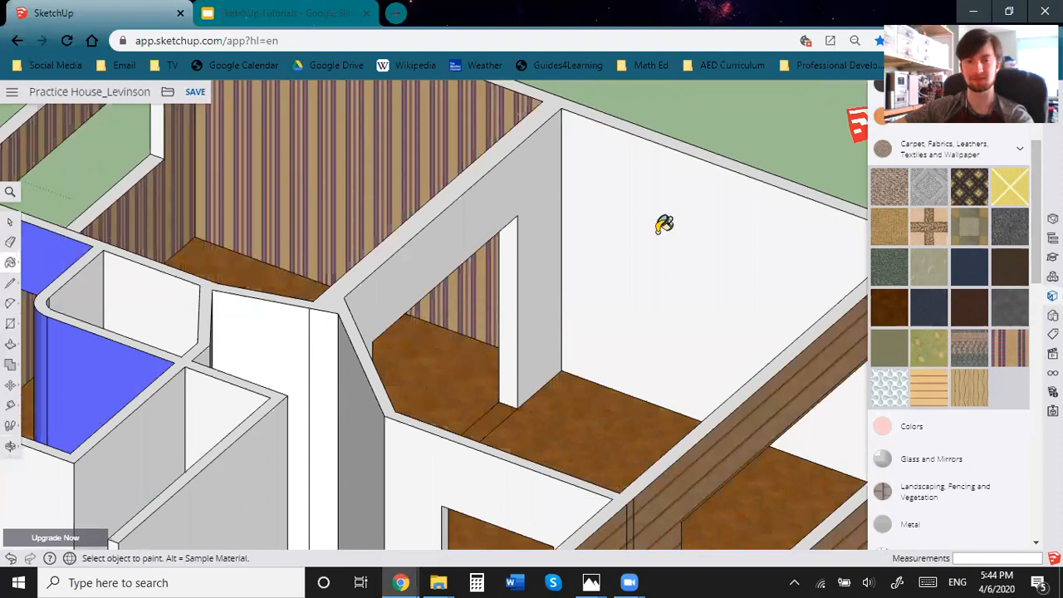
click(652, 325)
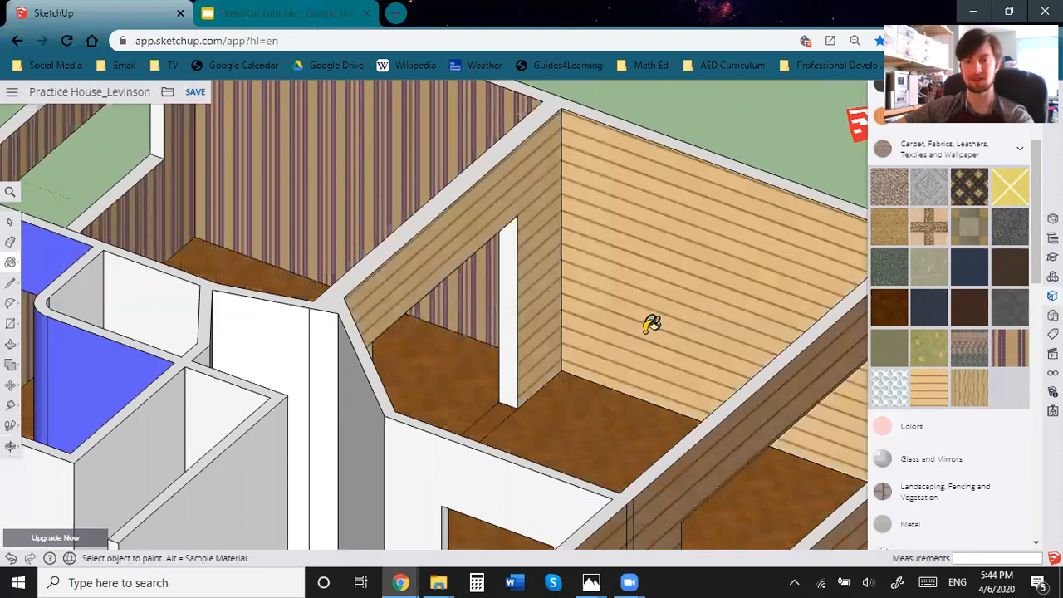
mouse_move(446, 426)
middle_down()
mouse_move(366, 399)
mouse_move(302, 159)
middle_up()
click(257, 207)
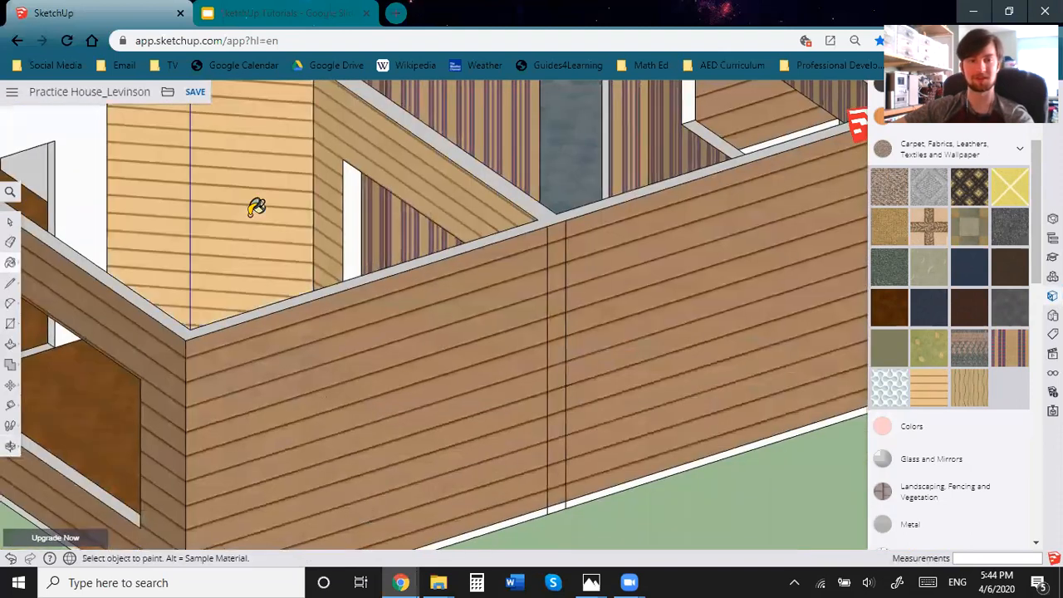
middle_drag(384, 316, 236, 266)
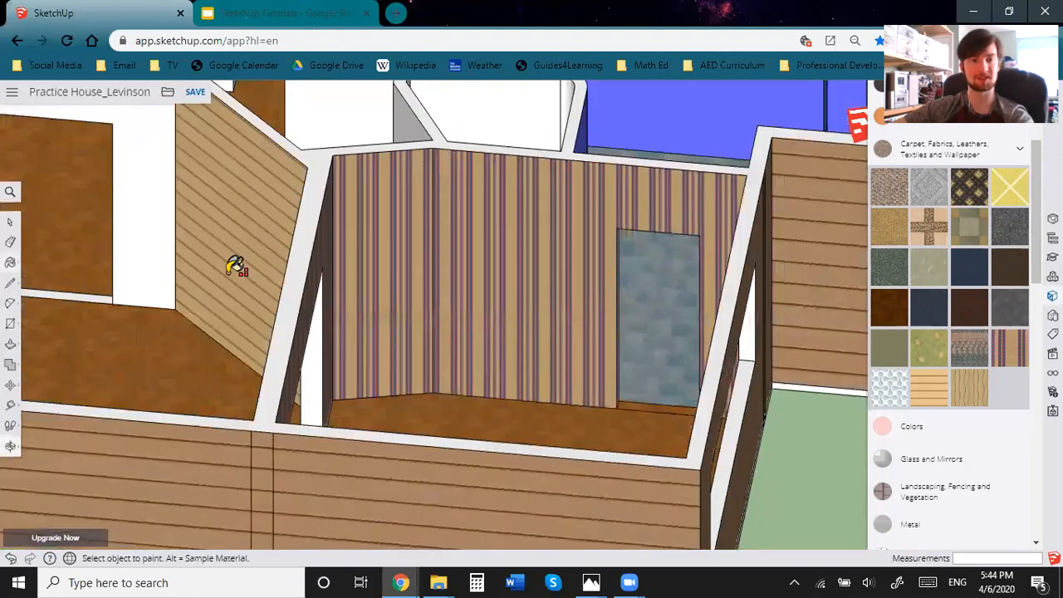
middle_drag(489, 363, 408, 207)
click(469, 383)
mouse_move(283, 398)
middle_down()
mouse_move(269, 311)
mouse_move(292, 200)
middle_up()
shift+click(252, 287)
Look through the Carpet, Fabrics, Leathers, Textiles and Wallpaper collection for a covering for the remaining bare walls.
mouse_move(485, 437)
middle_down()
mouse_move(257, 458)
mouse_move(562, 363)
mouse_move(705, 385)
mouse_move(403, 320)
mouse_move(691, 394)
mouse_move(515, 458)
mouse_move(622, 340)
middle_up()
middle_drag(508, 369, 374, 378)
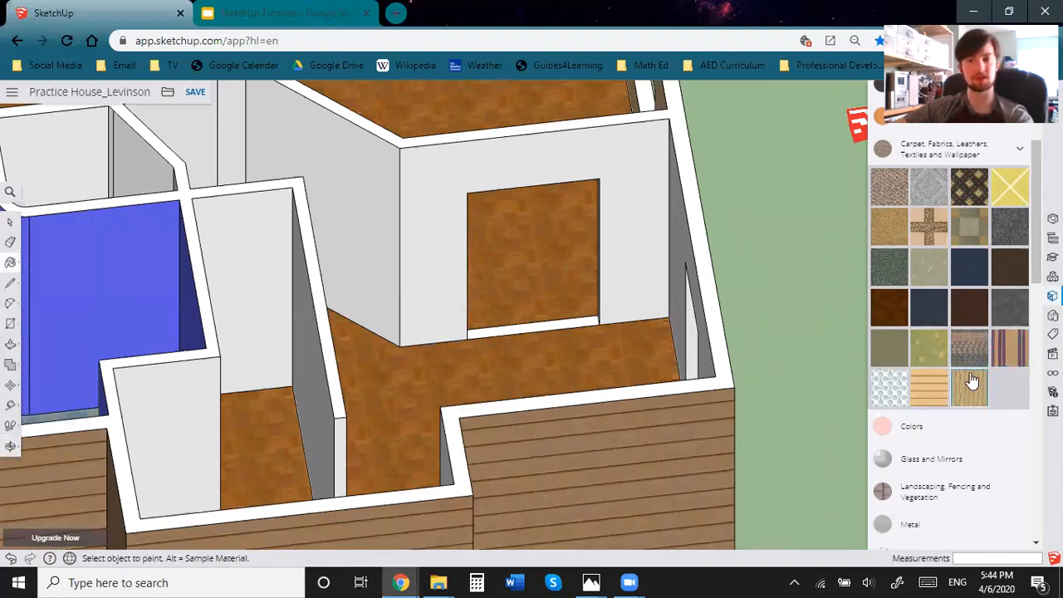
click(981, 309)
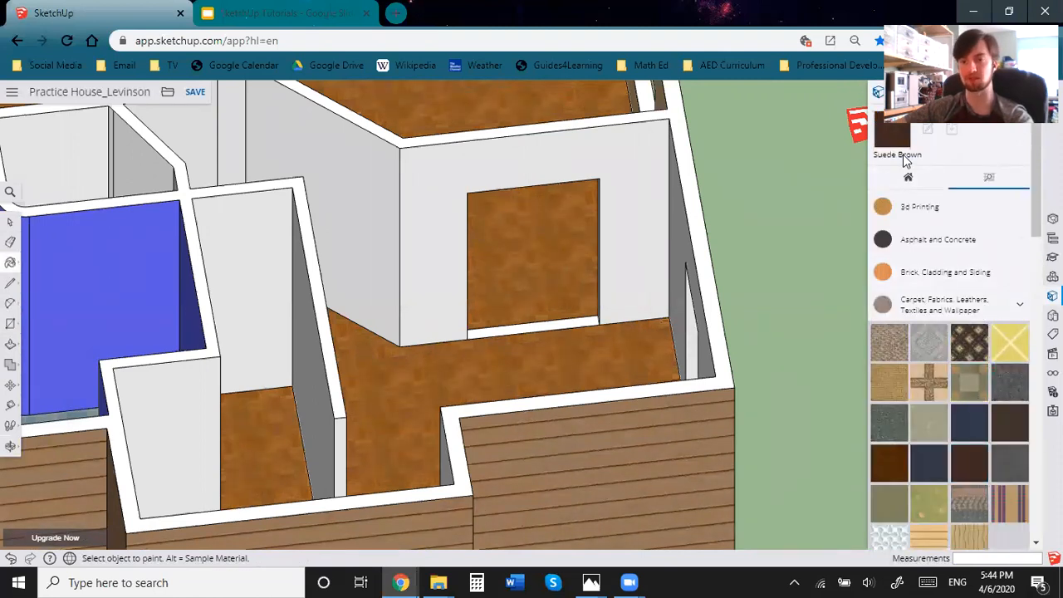
scroll(1002, 449, down, 2)
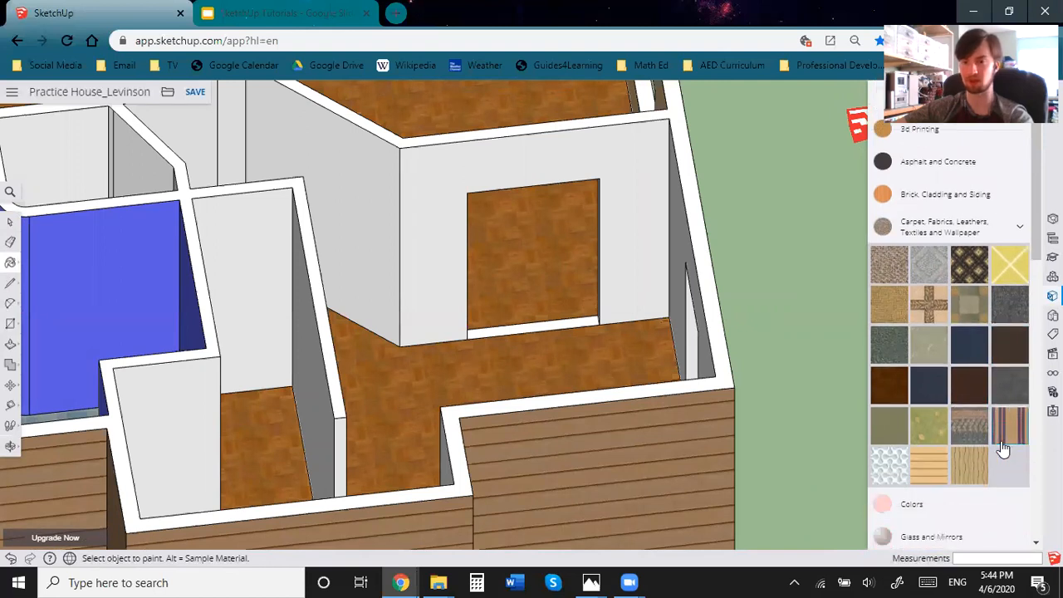
scroll(989, 407, down, 2)
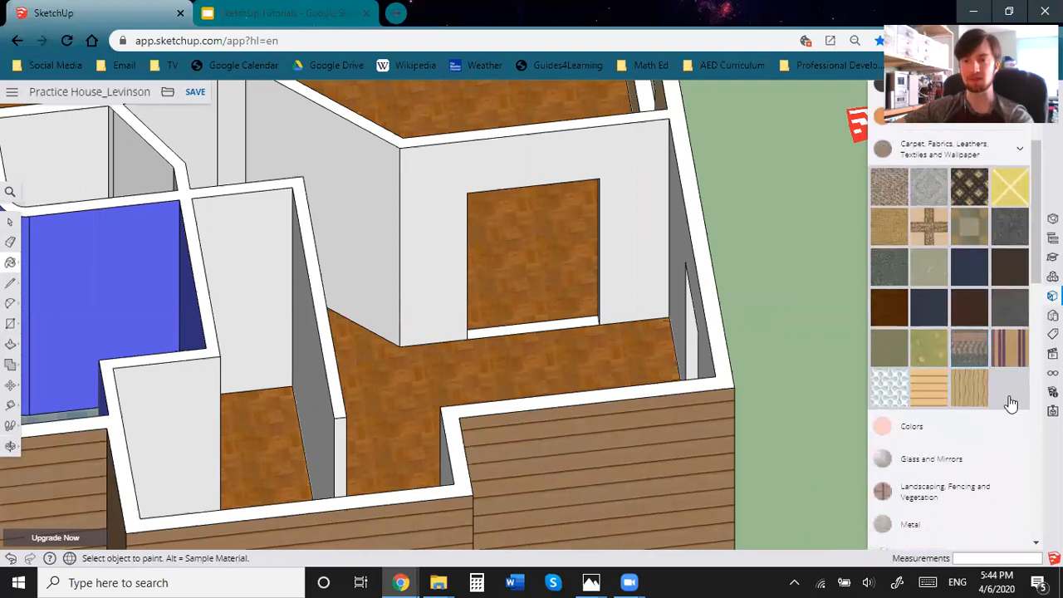
scroll(1006, 390, up, 2)
scroll(1006, 461, down, 2)
scroll(1007, 274, down, 2)
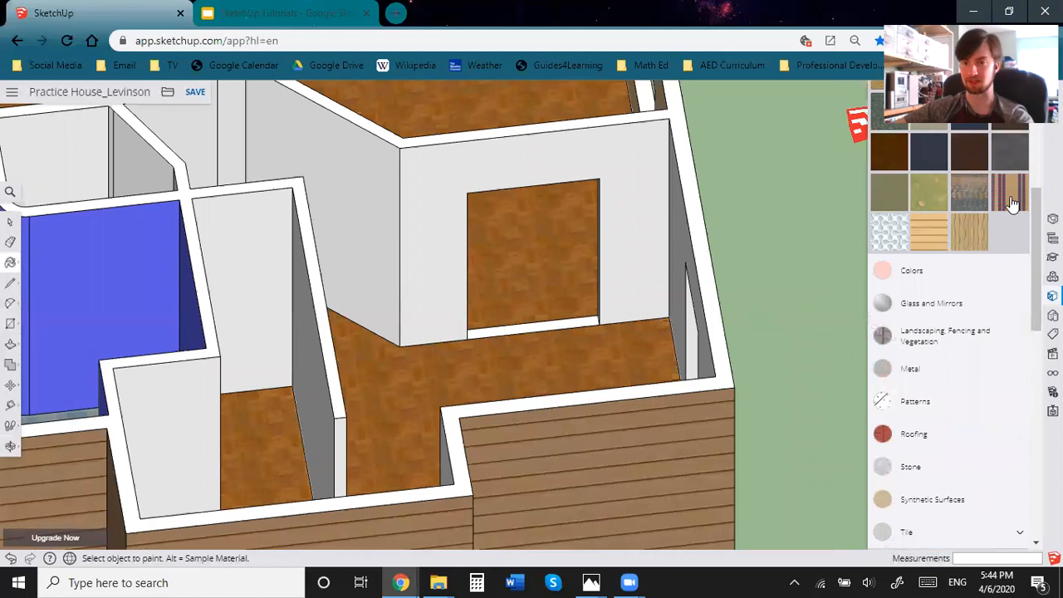
scroll(977, 356, up, 2)
scroll(955, 332, down, 2)
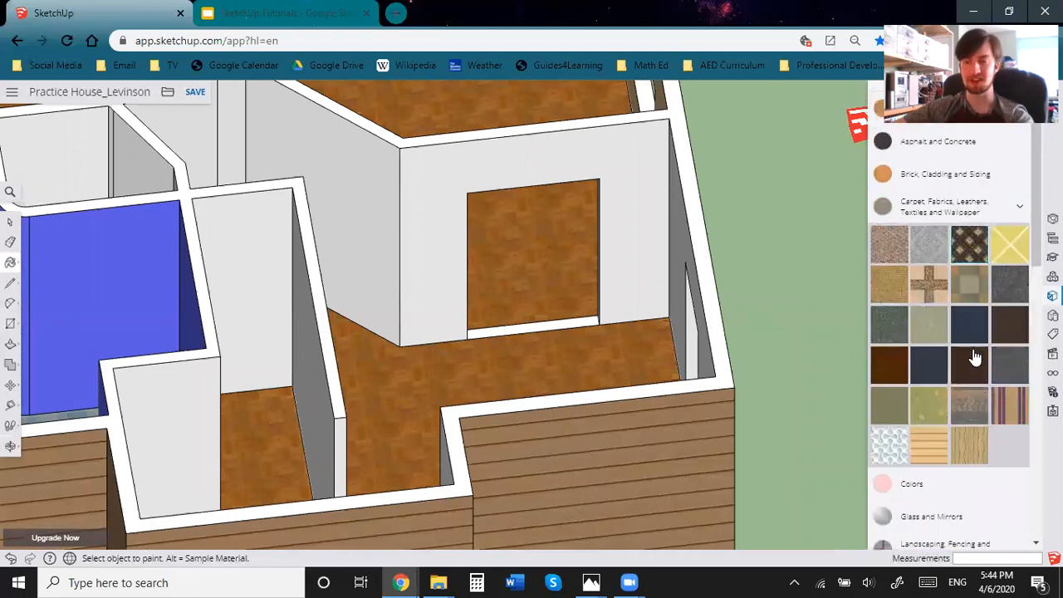
Choose a golden yellow from the Colors collection and paint the entry room's opening wall, angled wall and adjacent end walls.
click(933, 283)
scroll(967, 423, down, 2)
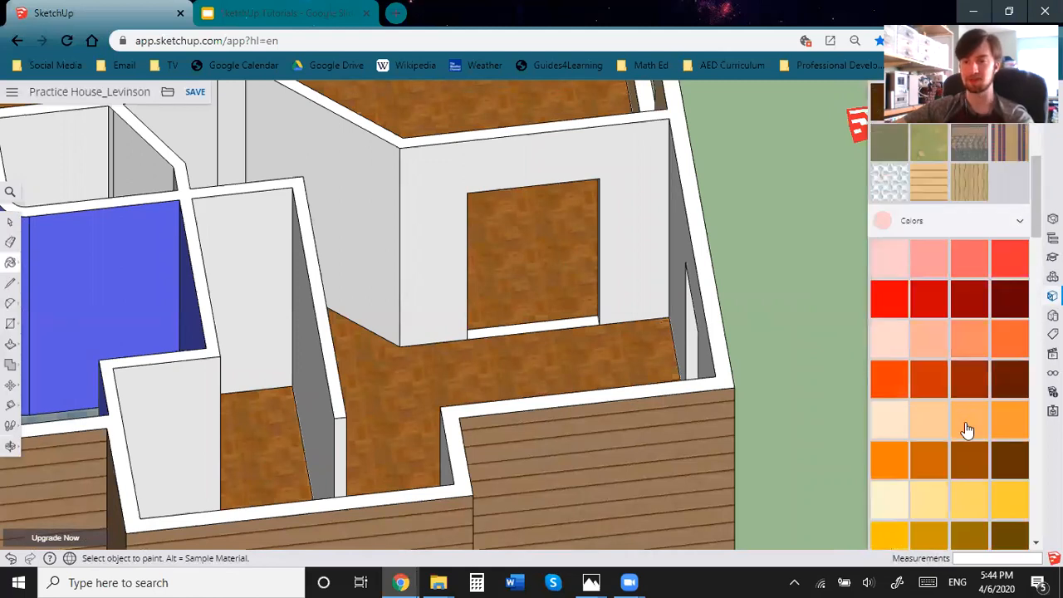
click(581, 174)
mouse_move(603, 280)
middle_down()
mouse_move(641, 185)
mouse_move(658, 309)
mouse_move(326, 296)
mouse_move(475, 268)
middle_up()
click(466, 266)
middle_drag(487, 391, 391, 196)
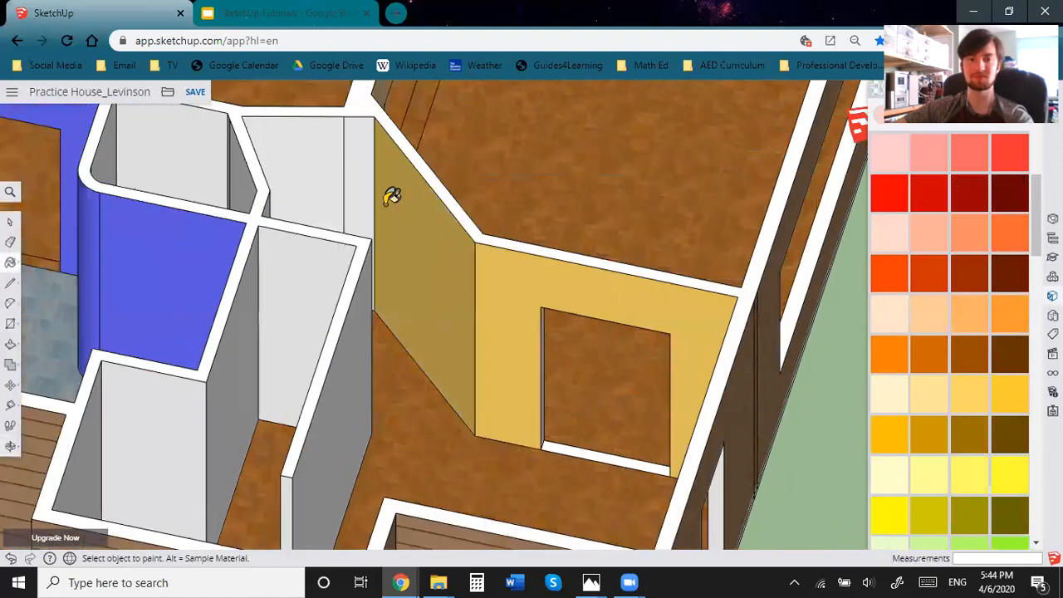
click(343, 189)
click(324, 175)
Continue the golden yellow across the entry room's other inner faces, including its long partition wall.
middle_drag(164, 268, 475, 171)
click(285, 244)
middle_drag(563, 258, 178, 314)
shift+middle_drag(555, 275, 678, 451)
click(311, 182)
click(382, 116)
Paint the back and side walls of the narrow room next to the tiled room golden yellow.
mouse_move(558, 344)
middle_down()
mouse_move(592, 347)
mouse_move(631, 323)
mouse_move(855, 316)
mouse_move(772, 311)
mouse_move(572, 382)
mouse_move(392, 273)
middle_up()
click(638, 283)
click(658, 274)
click(682, 274)
mouse_move(791, 332)
middle_down()
mouse_move(663, 357)
mouse_move(568, 290)
mouse_move(607, 249)
middle_up()
click(620, 240)
click(572, 310)
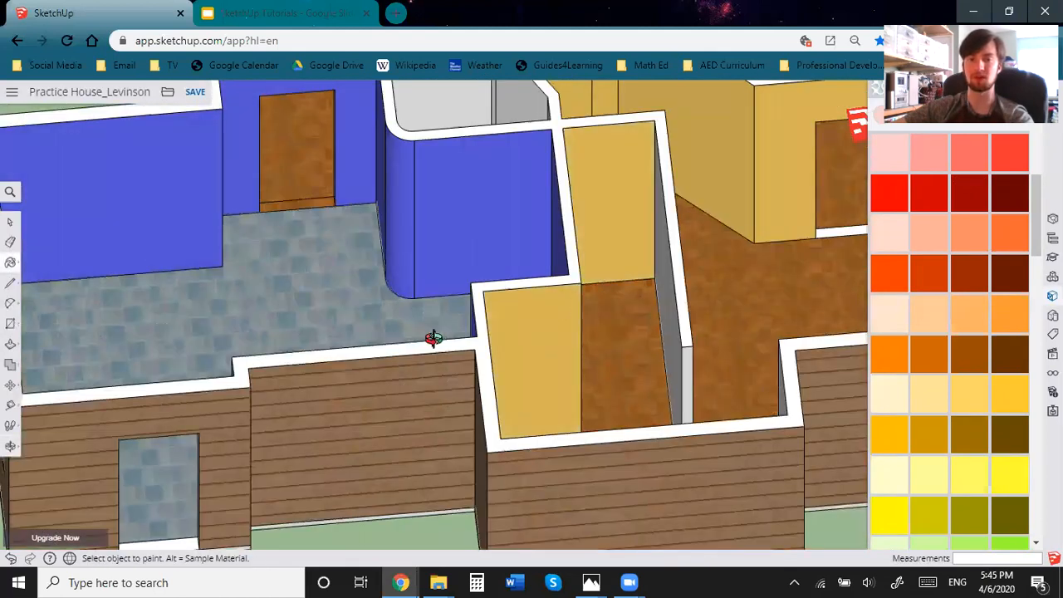
Apply the golden yellow to the partition's remaining side, its end face and the tops of the walls.
middle_drag(433, 339, 432, 339)
click(541, 350)
middle_drag(544, 349, 711, 348)
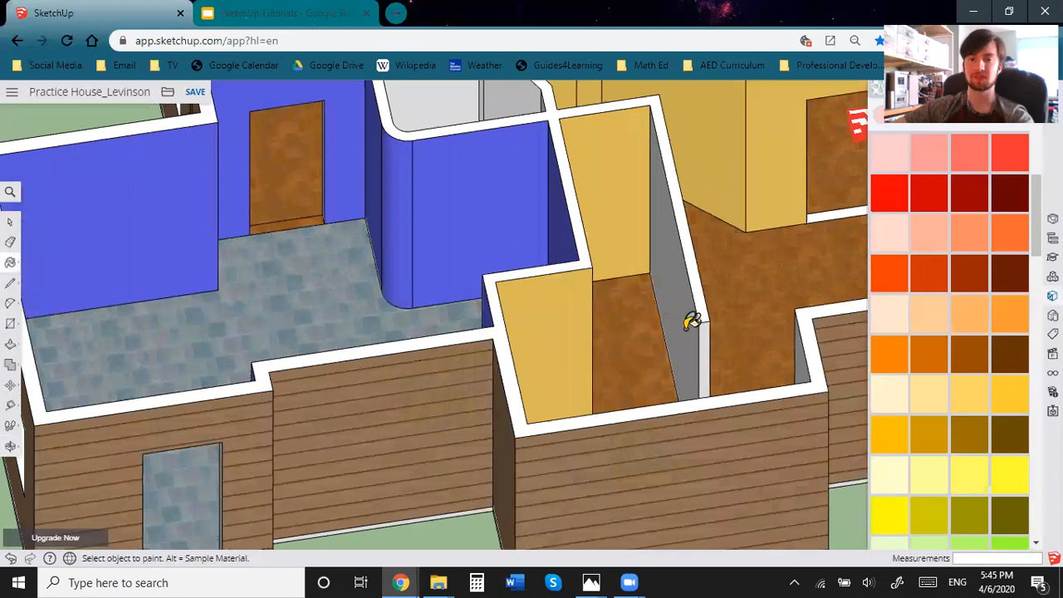
click(692, 322)
click(701, 316)
click(708, 325)
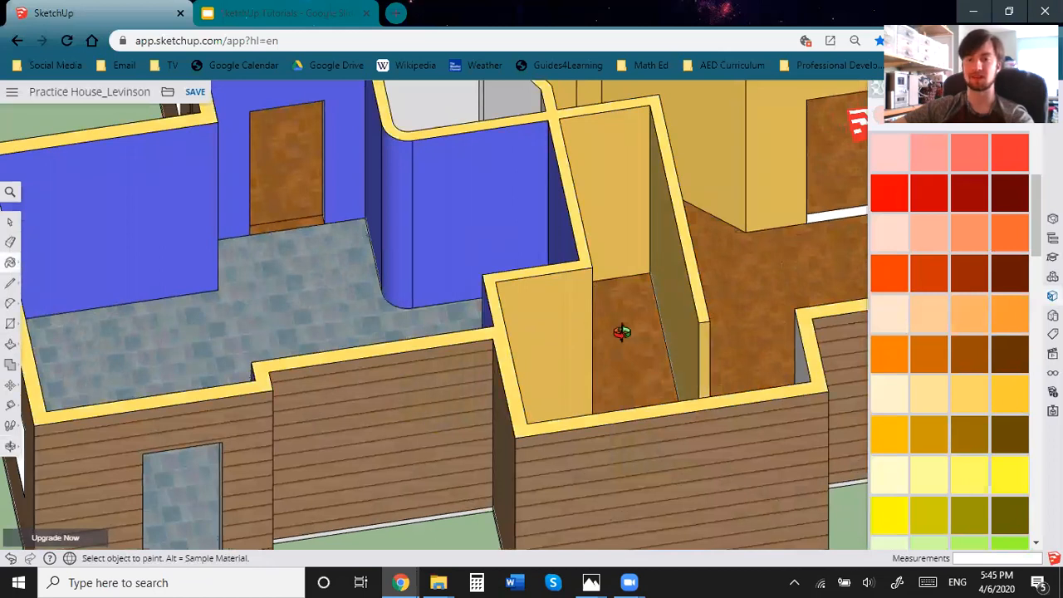
Repaint the top surfaces of all the house walls with a dark brown from the Colors collection.
middle_drag(621, 333, 623, 193)
shift+middle_drag(411, 319, 664, 404)
scroll(598, 372, down, 4)
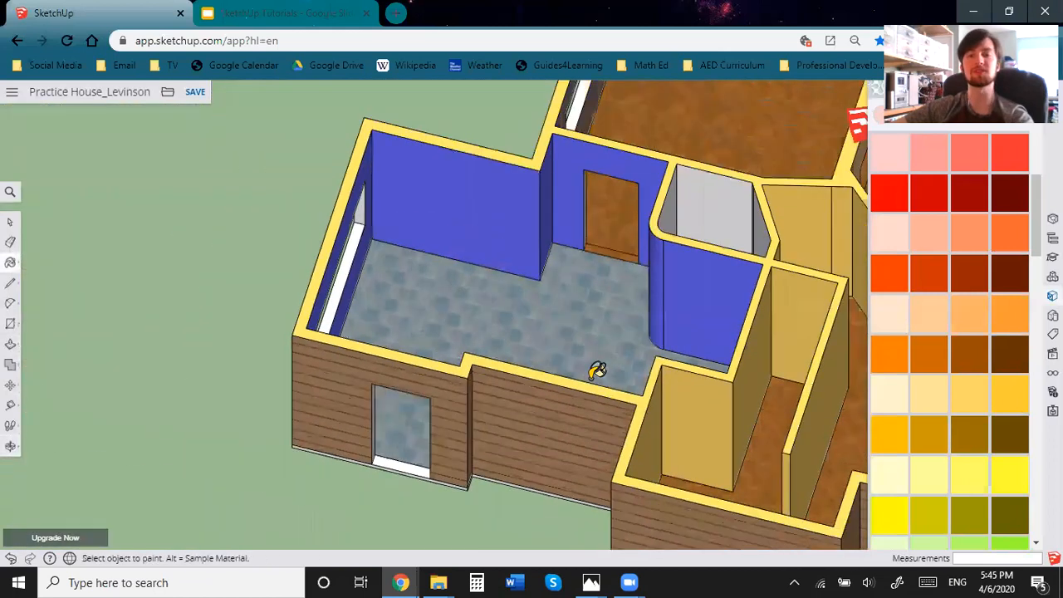
shift+middle_drag(500, 380, 157, 385)
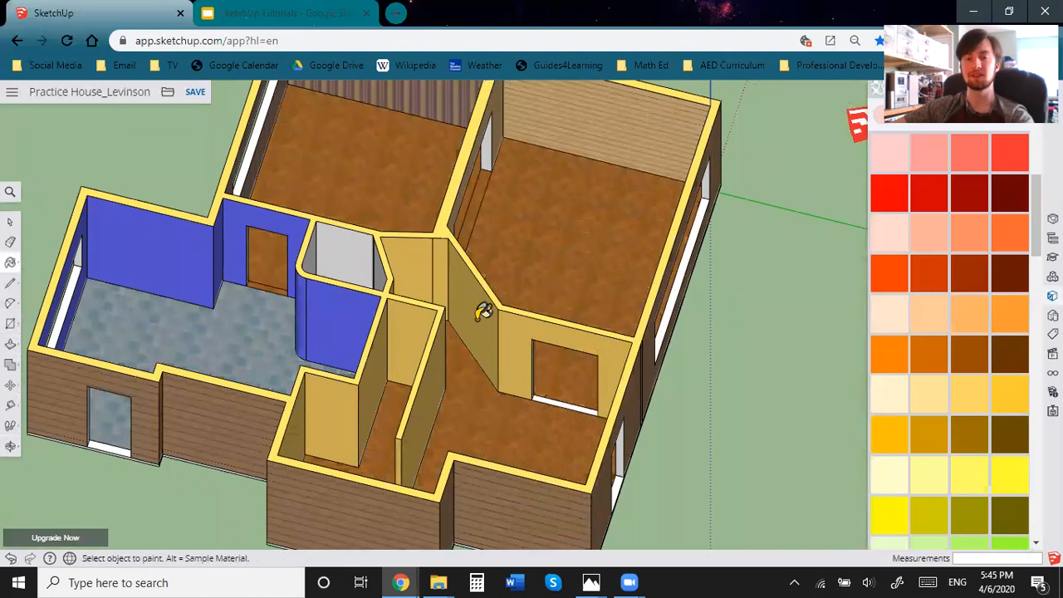
middle_drag(483, 312, 497, 196)
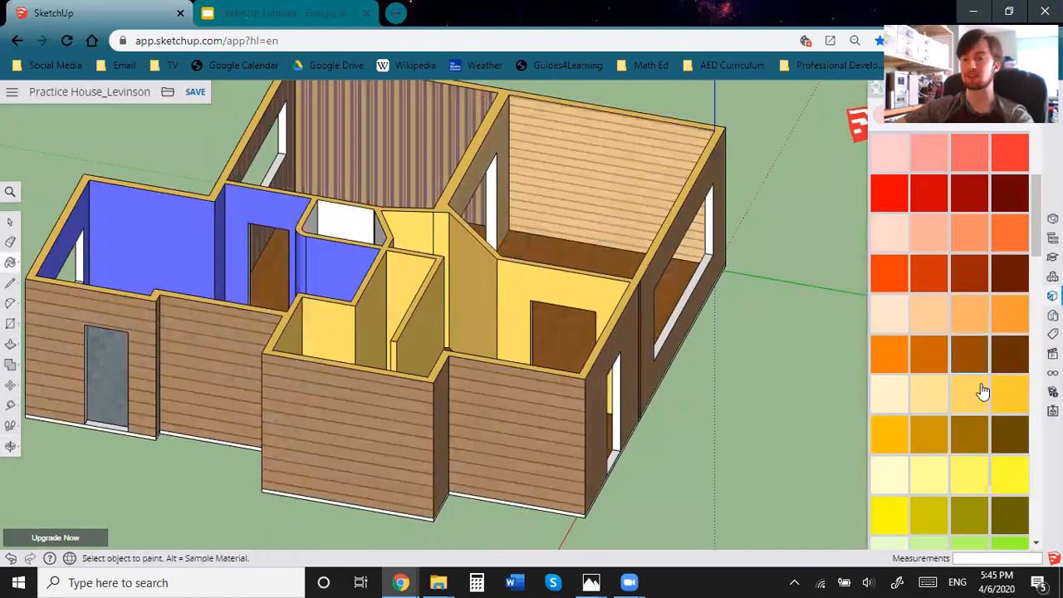
scroll(974, 461, up, 2)
scroll(973, 463, down, 5)
scroll(981, 488, down, 5)
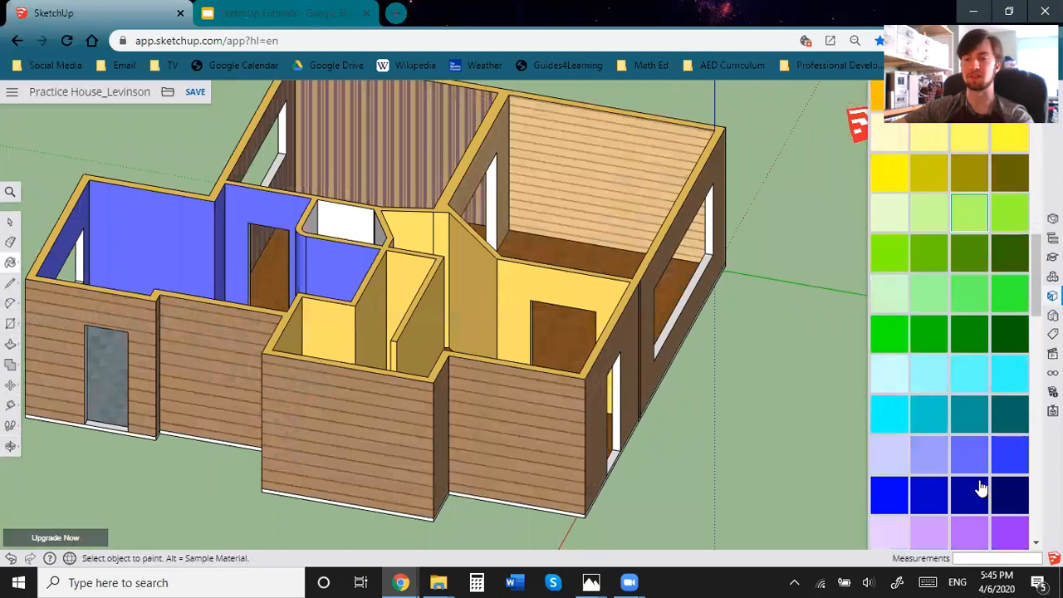
scroll(981, 488, up, 8)
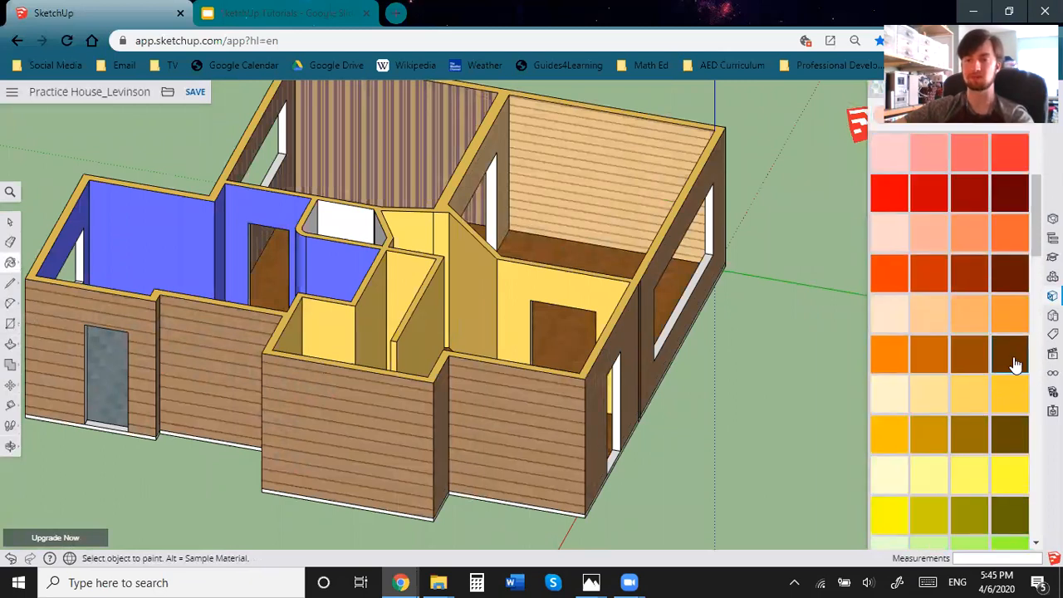
scroll(645, 273, up, 4)
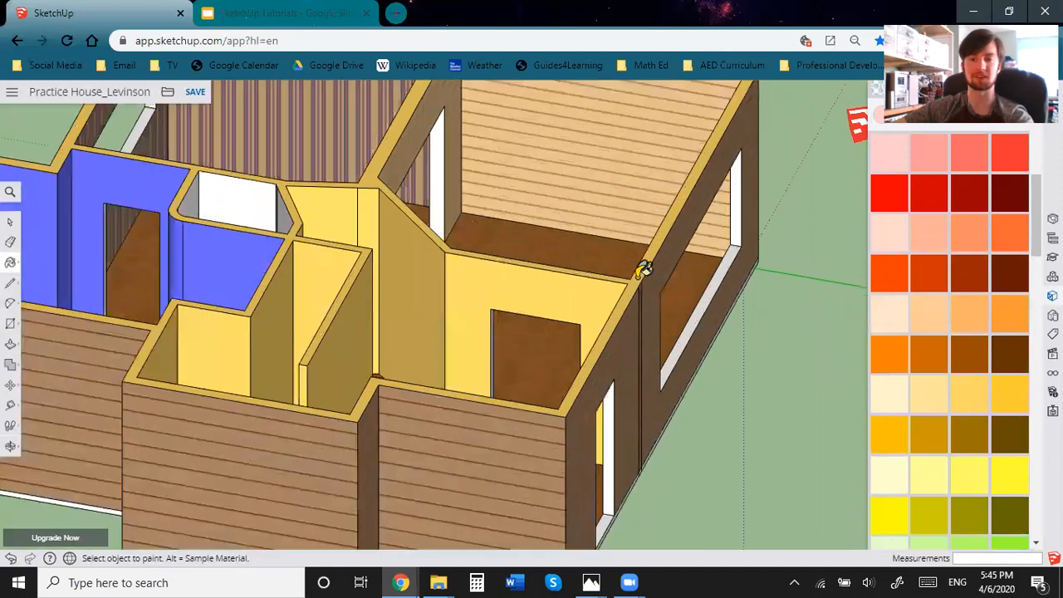
scroll(597, 295, down, 2)
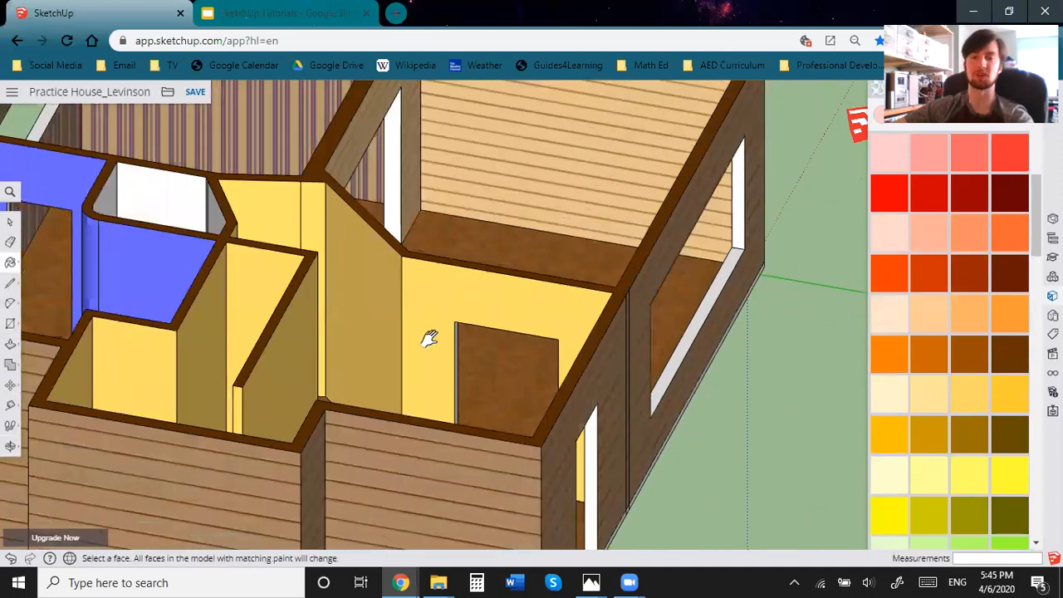
shift+middle_drag(429, 338, 439, 354)
scroll(441, 355, down, 2)
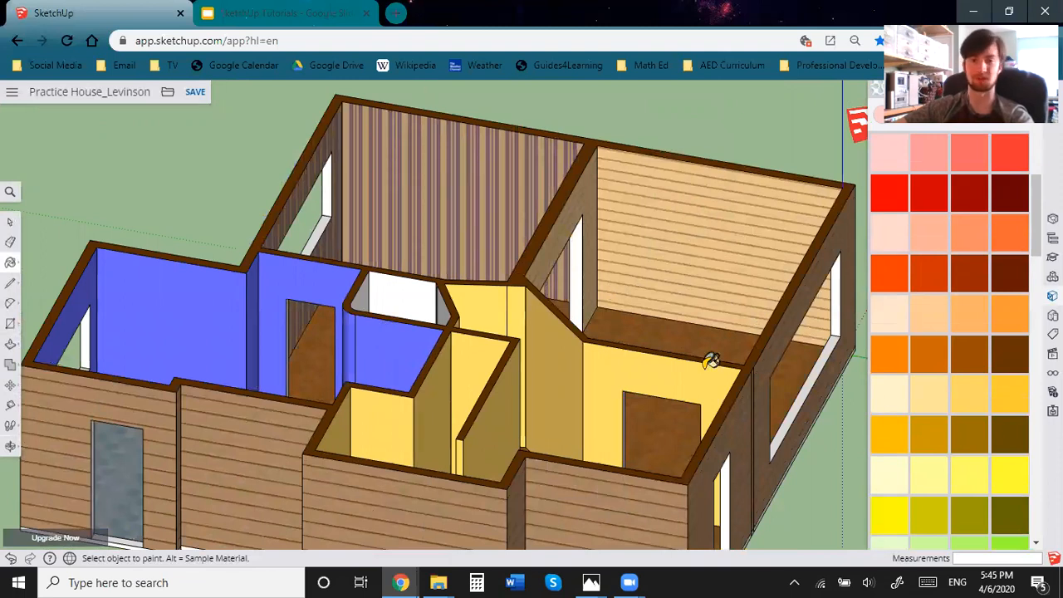
Choose an orange from the Colors collection and paint the first inner walls of the small closet with the rounded corner.
scroll(712, 362, up, 2)
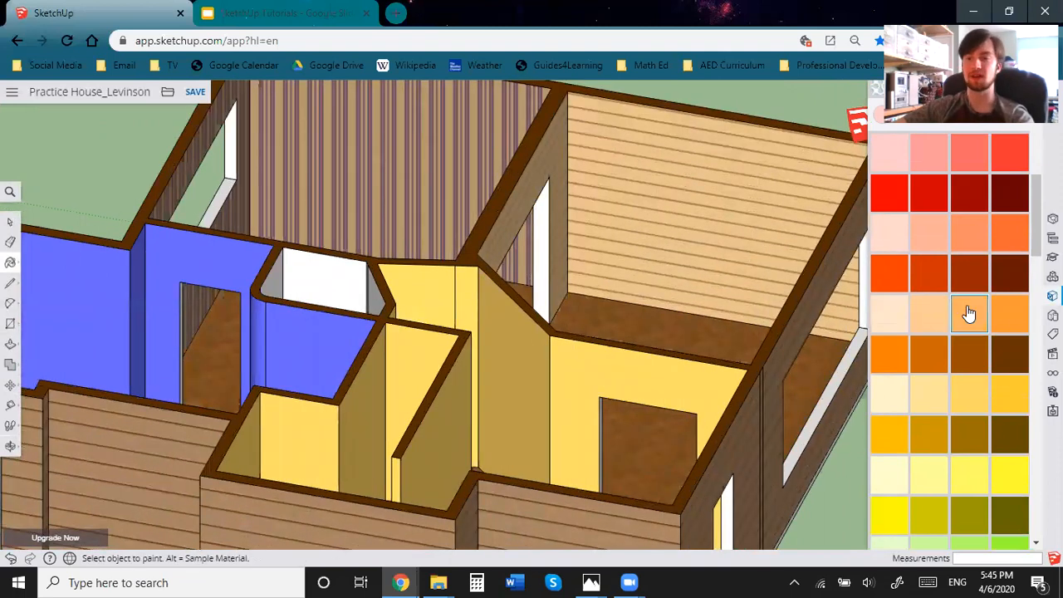
middle_drag(218, 354, 285, 218)
click(285, 256)
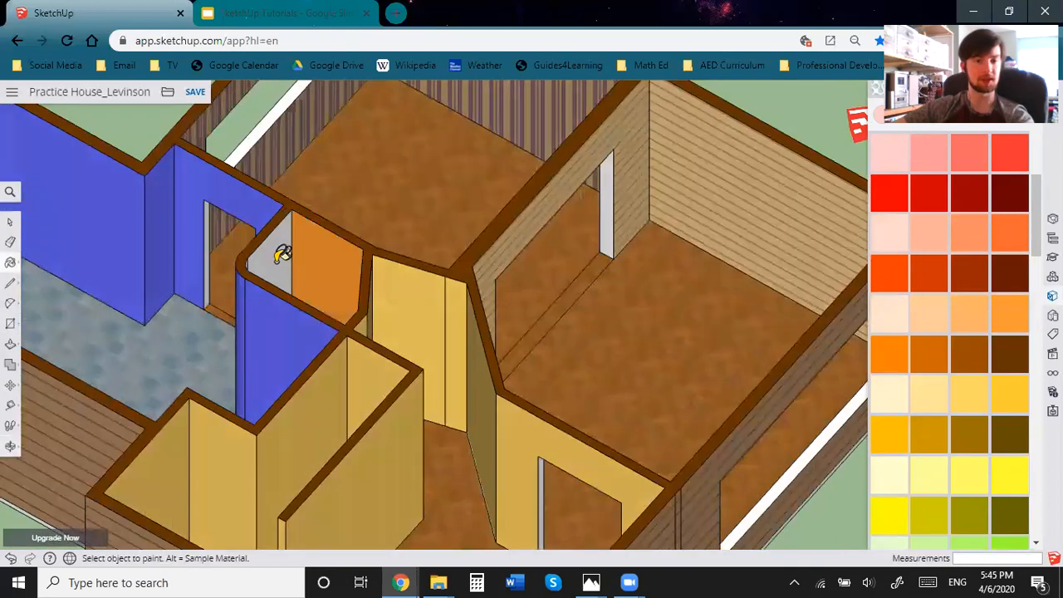
middle_drag(174, 415, 505, 113)
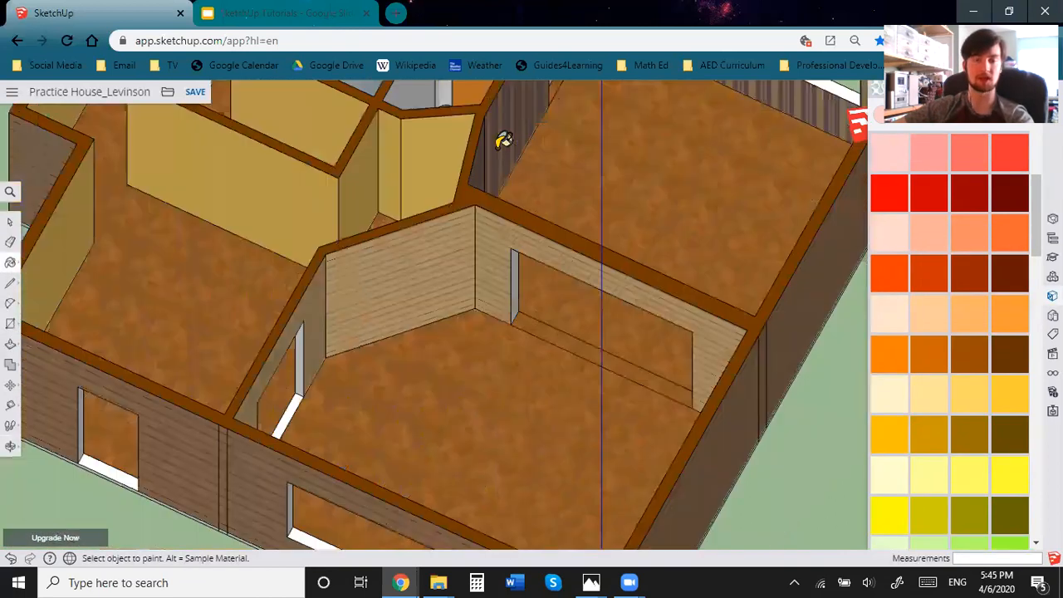
shift+middle_drag(491, 284, 478, 409)
scroll(446, 164, up, 1)
click(441, 168)
click(411, 197)
Paint the rounded-corner closet's remaining inner faces orange, including the narrow strip in its corner.
mouse_move(479, 301)
middle_down()
mouse_move(707, 273)
mouse_move(377, 255)
mouse_move(637, 161)
middle_up()
click(637, 166)
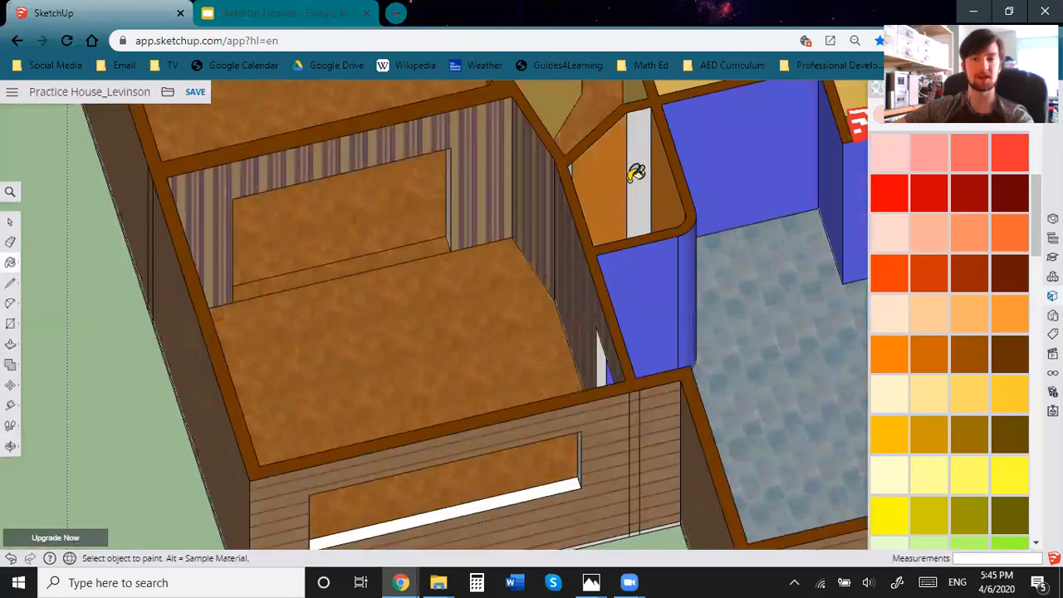
click(630, 203)
middle_drag(348, 270, 570, 257)
scroll(600, 261, up, 6)
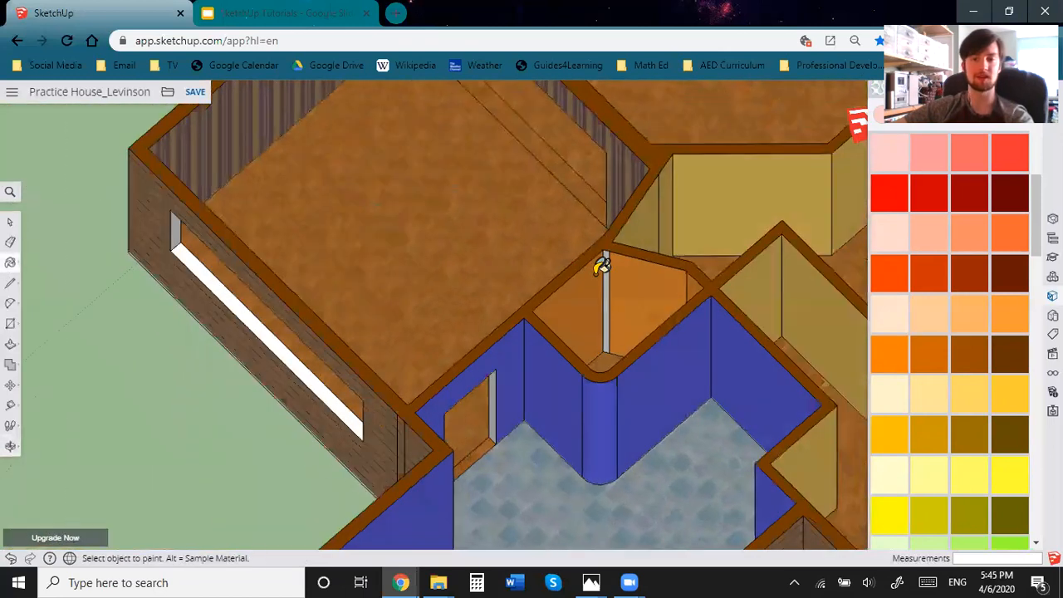
click(616, 274)
scroll(641, 297, down, 6)
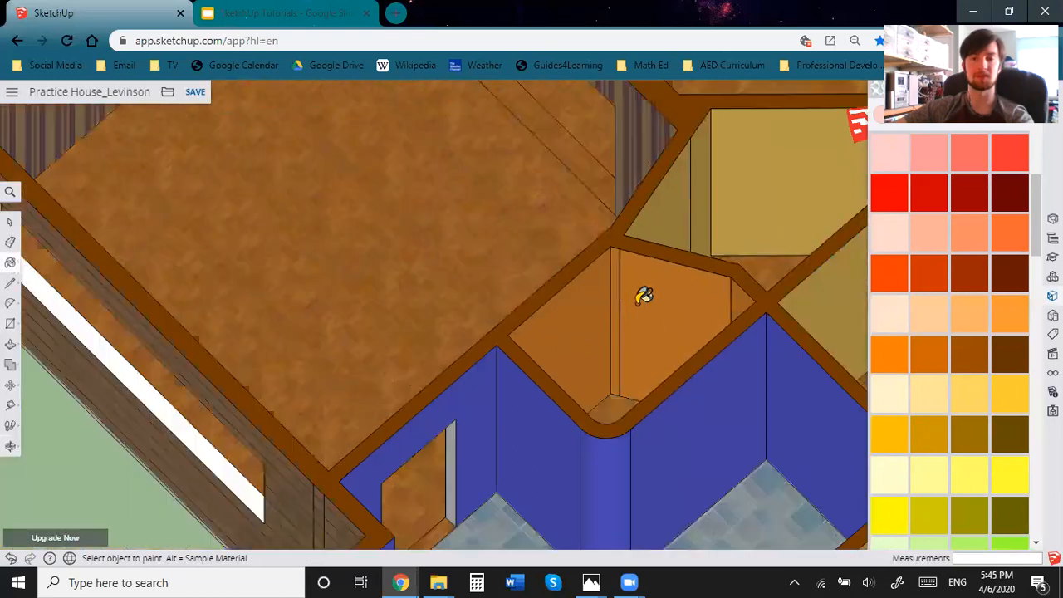
scroll(546, 324, down, 3)
mouse_move(579, 333)
middle_down()
mouse_move(347, 320)
mouse_move(304, 299)
mouse_move(501, 380)
mouse_move(595, 357)
mouse_move(440, 383)
mouse_move(485, 446)
middle_up()
middle_drag(640, 391, 696, 356)
scroll(696, 355, up, 5)
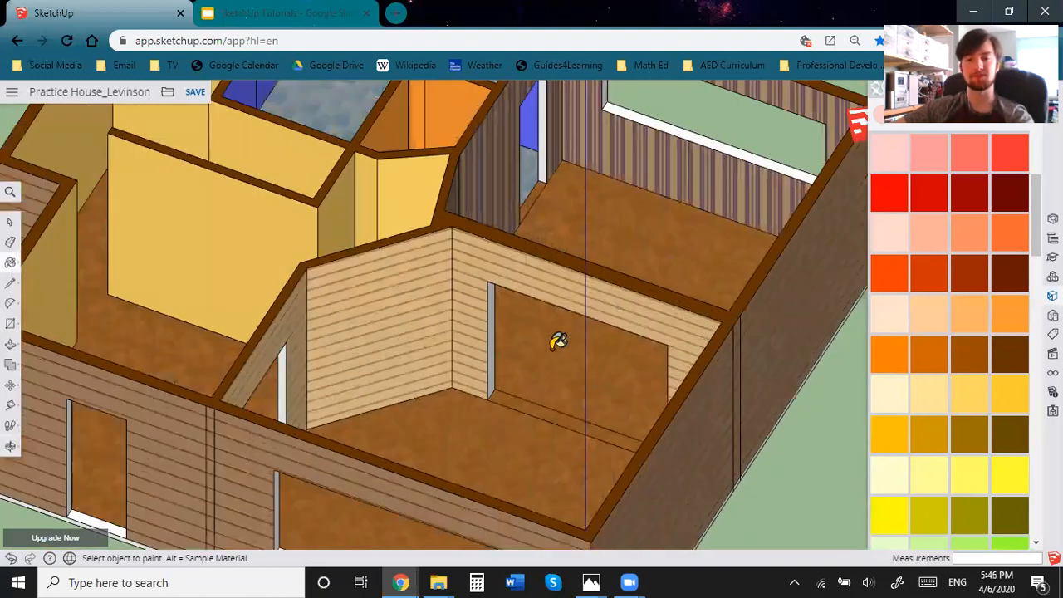
scroll(523, 333, up, 2)
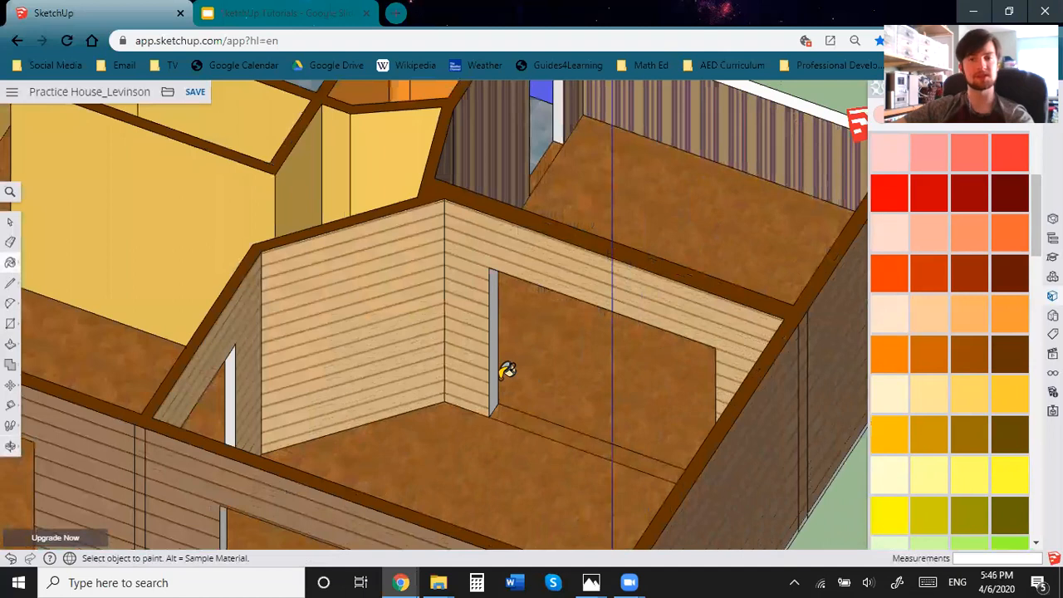
scroll(222, 393, down, 2)
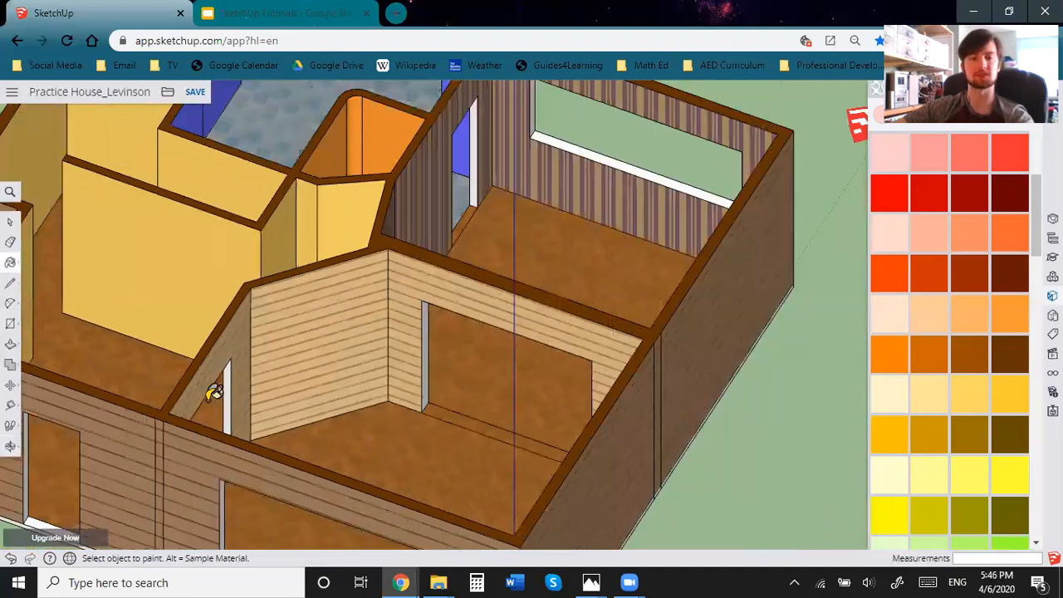
Choose a dark brown wood from the Wood collection and paint a jamb of the doorway between the siding room and the striped room.
scroll(214, 393, down, 1)
mouse_move(229, 372)
middle_down()
mouse_move(465, 432)
mouse_move(527, 374)
mouse_move(388, 374)
middle_up()
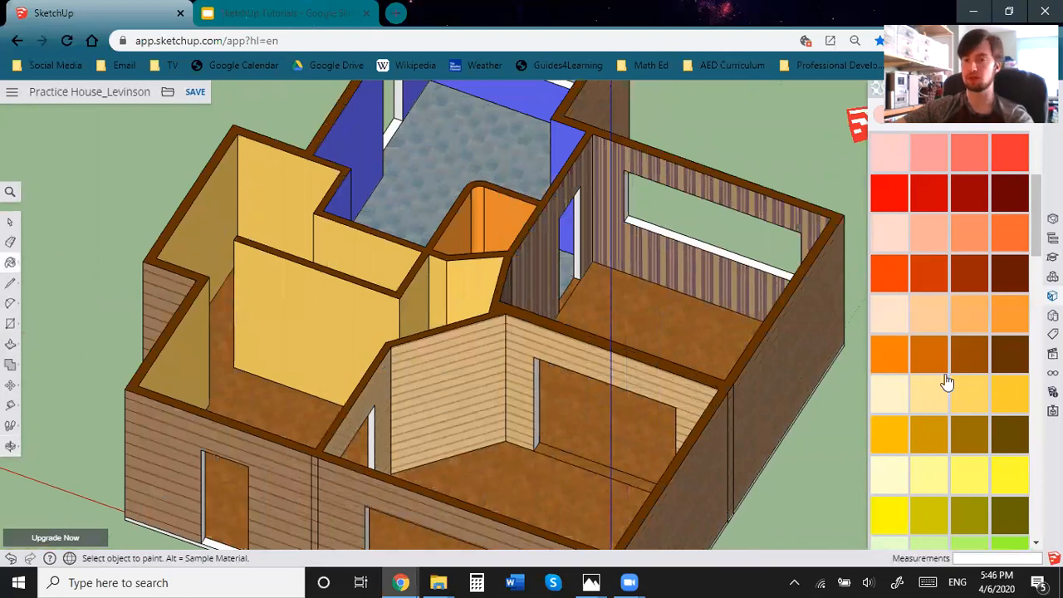
scroll(948, 383, down, 10)
scroll(918, 430, down, 6)
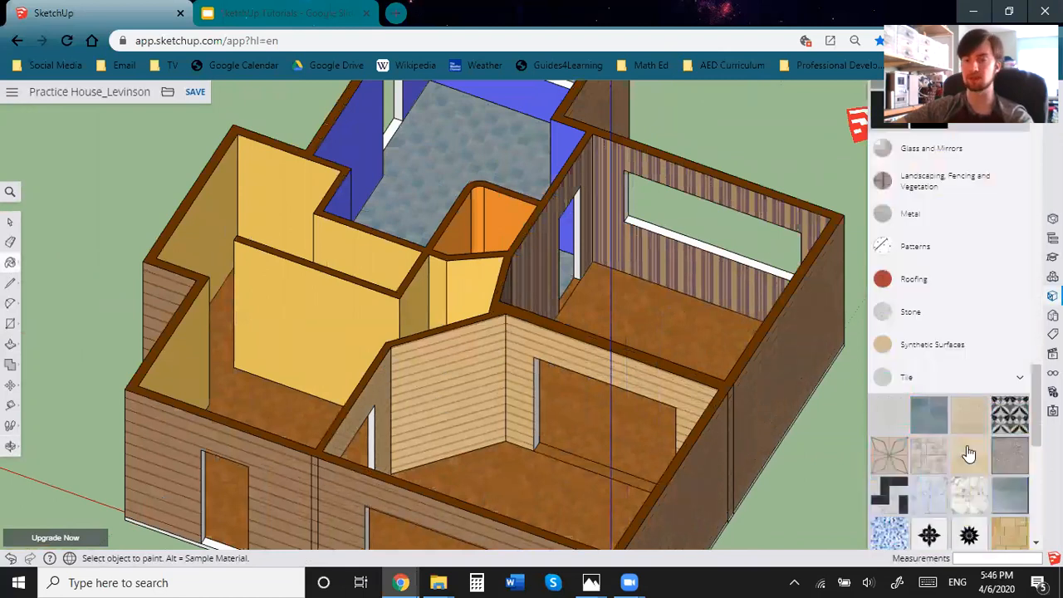
scroll(970, 453, down, 5)
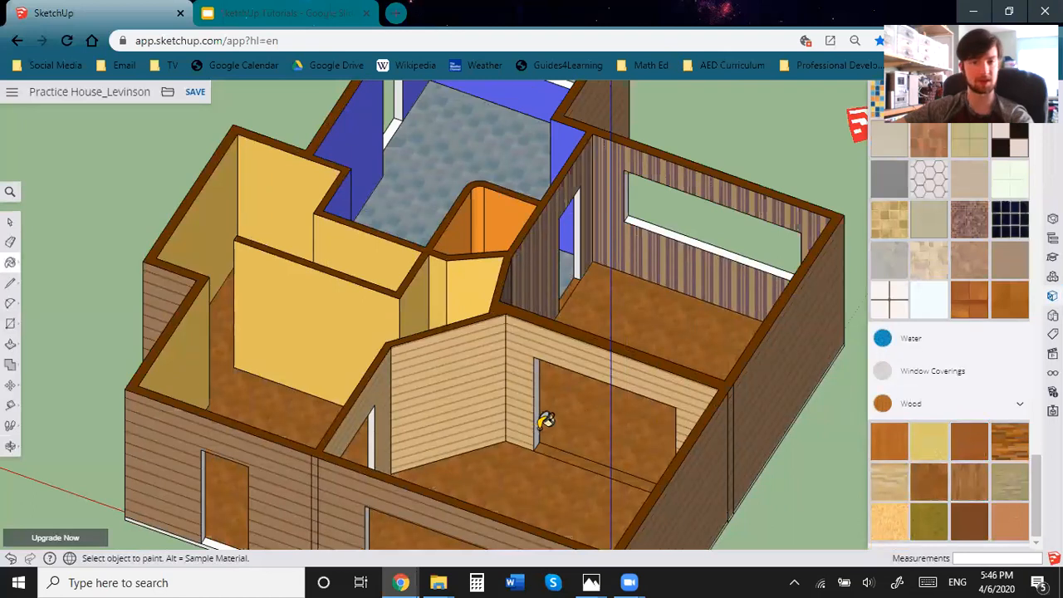
scroll(545, 418, up, 6)
click(530, 384)
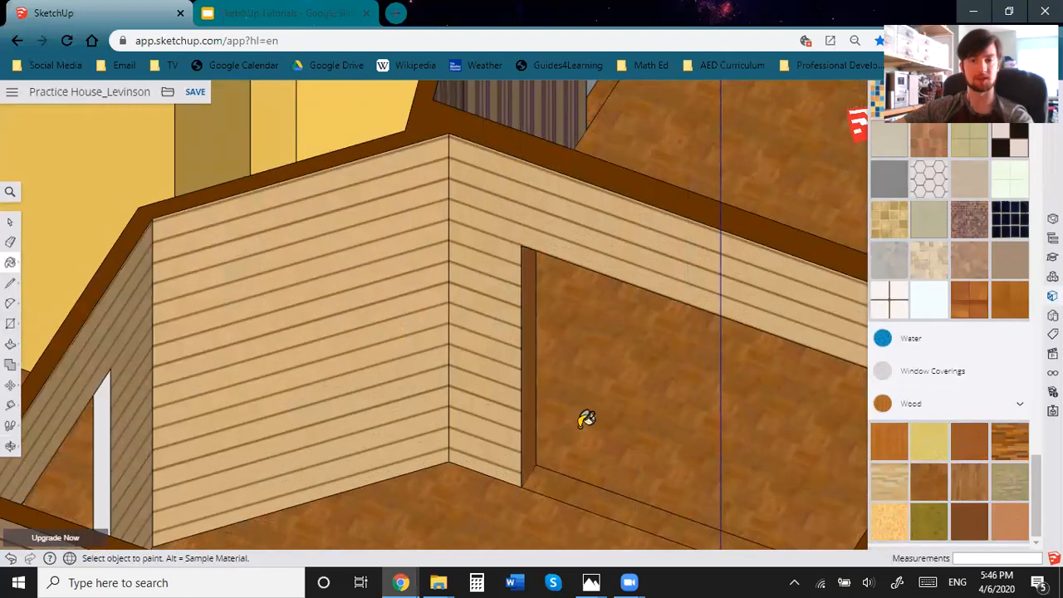
Paint a side jamb of the siding room's doorway to the yellow room with the same dark brown wood.
mouse_move(573, 297)
middle_down()
mouse_move(613, 263)
mouse_move(596, 434)
mouse_move(643, 373)
mouse_move(463, 441)
mouse_move(432, 385)
mouse_move(437, 337)
mouse_move(503, 277)
middle_up()
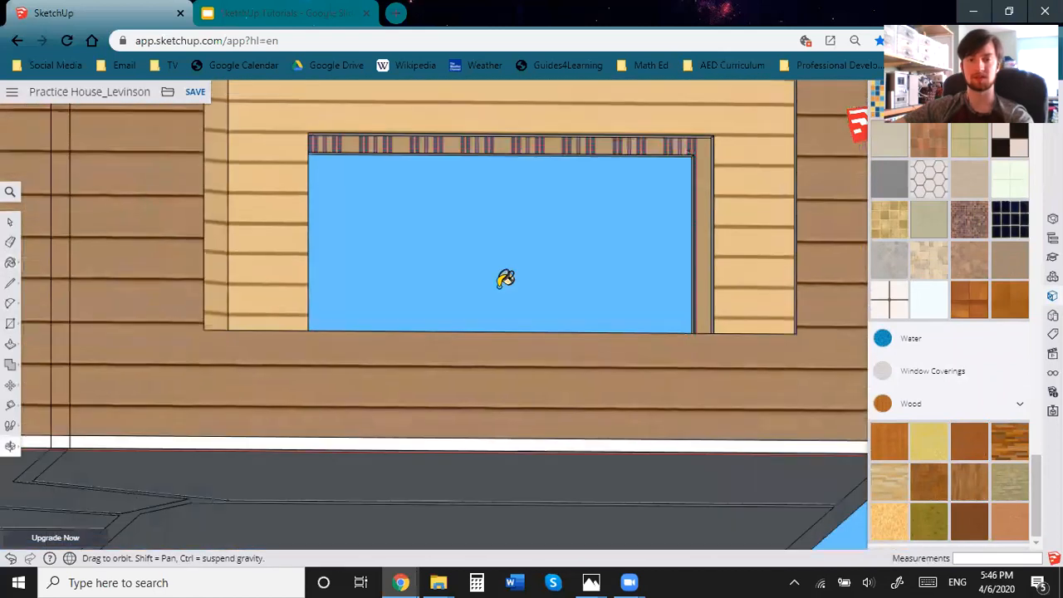
scroll(571, 138, up, 5)
mouse_move(552, 130)
middle_down()
mouse_move(567, 124)
mouse_move(539, 307)
mouse_move(774, 429)
mouse_move(544, 411)
mouse_move(683, 430)
mouse_move(726, 380)
mouse_move(710, 370)
middle_up()
mouse_move(564, 431)
middle_down()
mouse_move(394, 484)
mouse_move(335, 518)
mouse_move(235, 352)
mouse_move(204, 358)
mouse_move(138, 335)
mouse_move(379, 418)
mouse_move(155, 441)
mouse_move(339, 418)
mouse_move(750, 485)
mouse_move(247, 387)
middle_up()
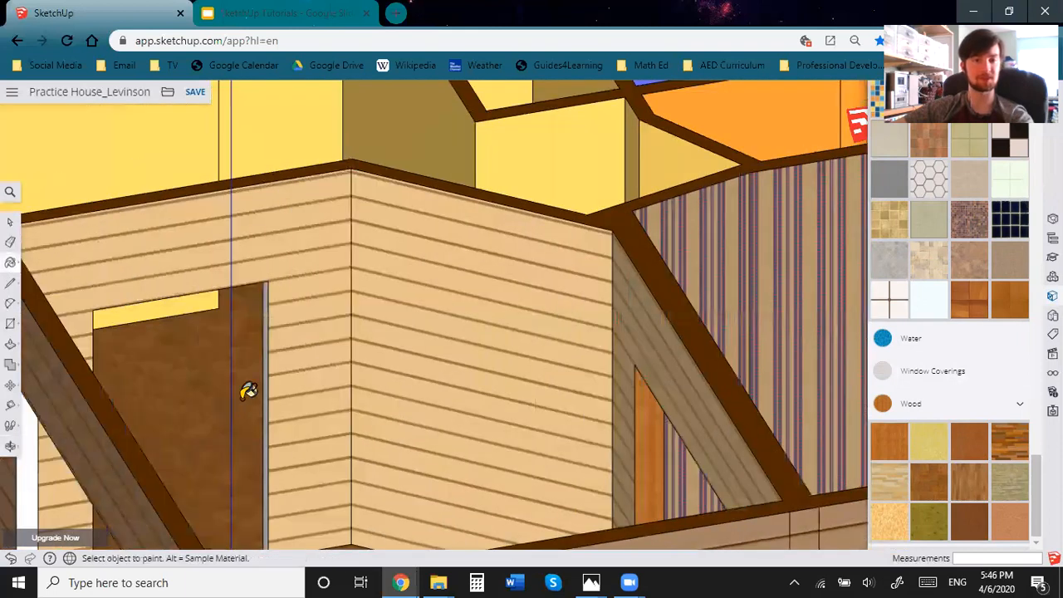
scroll(248, 391, up, 3)
click(215, 408)
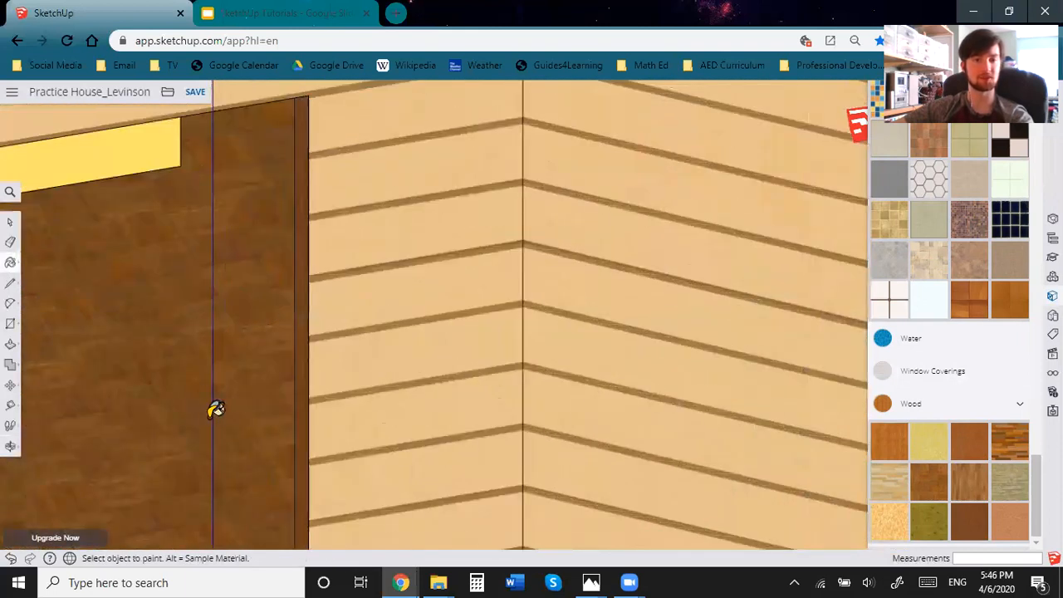
Paint the opposite side jamb of the doorway to the yellow room with the dark brown wood.
mouse_move(335, 311)
middle_down()
mouse_move(437, 399)
mouse_move(301, 321)
mouse_move(294, 305)
mouse_move(222, 282)
middle_up()
scroll(221, 284, down, 2)
scroll(153, 300, down, 4)
shift+middle_drag(110, 339, 109, 340)
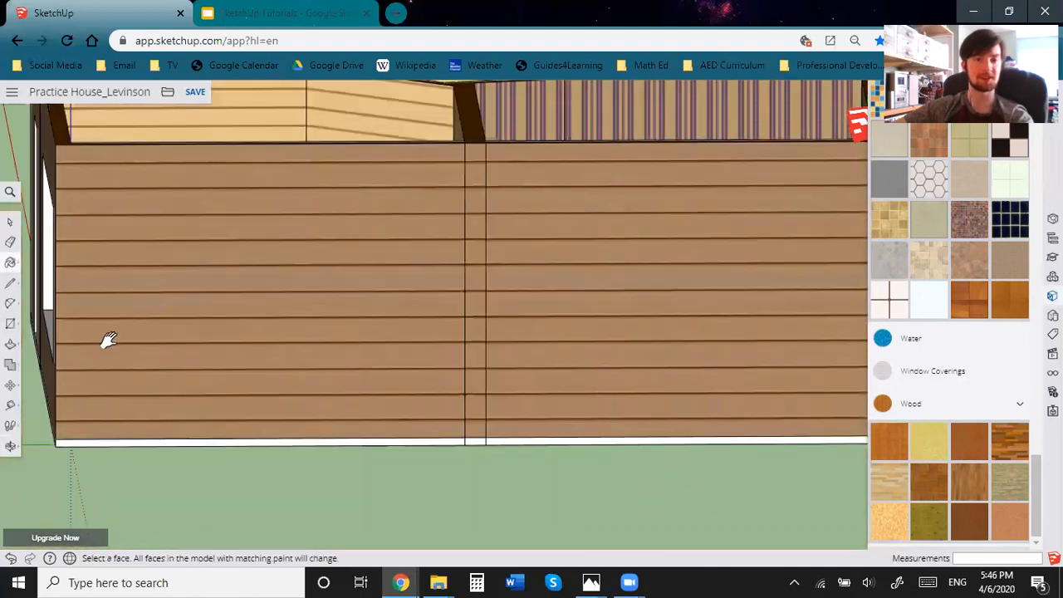
shift+middle_drag(348, 407, 515, 478)
middle_drag(430, 230, 374, 391)
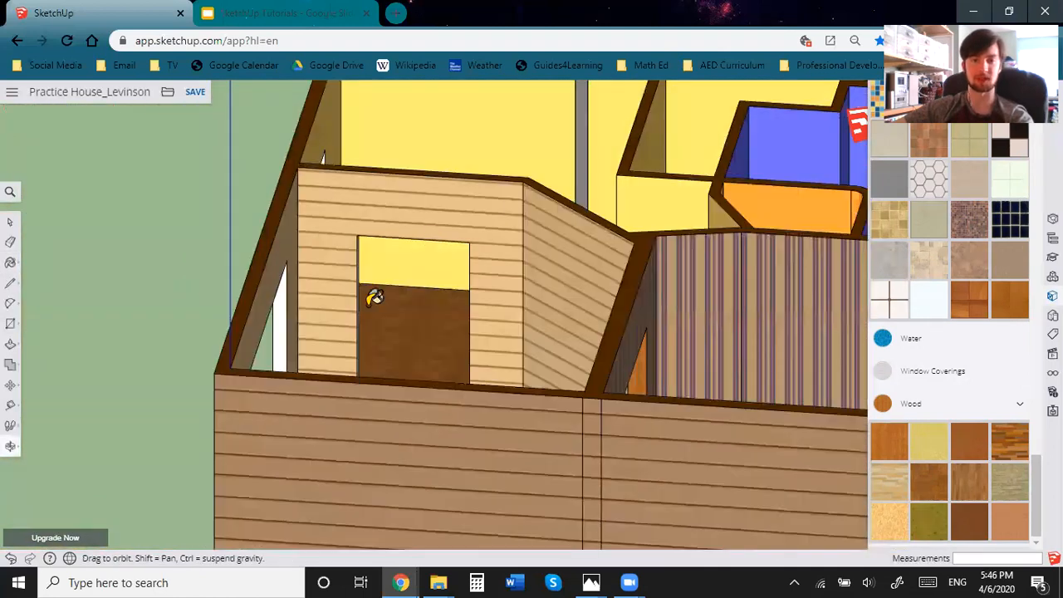
scroll(390, 296, up, 5)
middle_drag(421, 333, 190, 273)
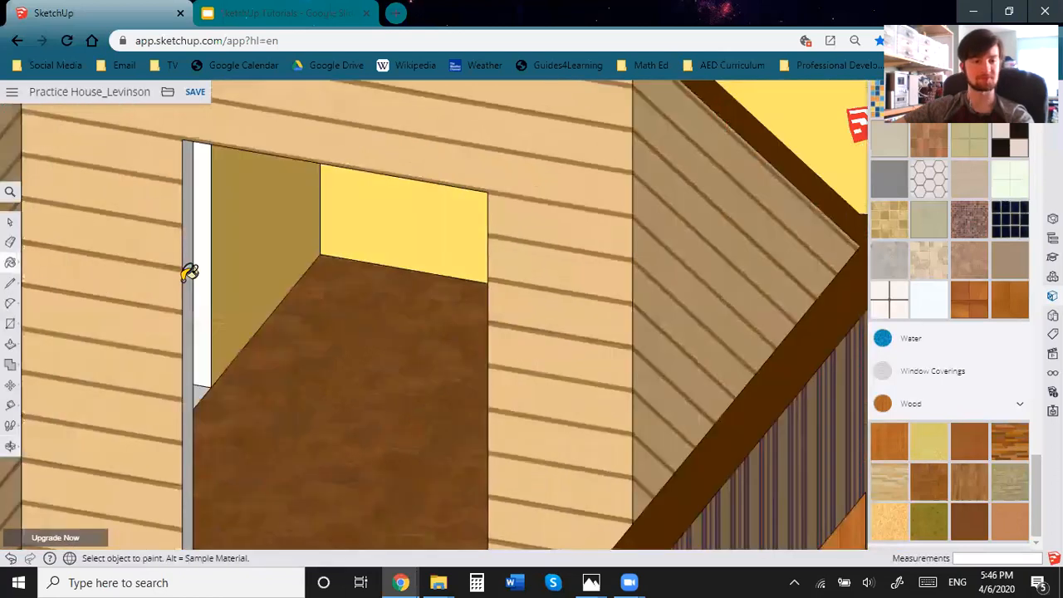
scroll(199, 272, up, 3)
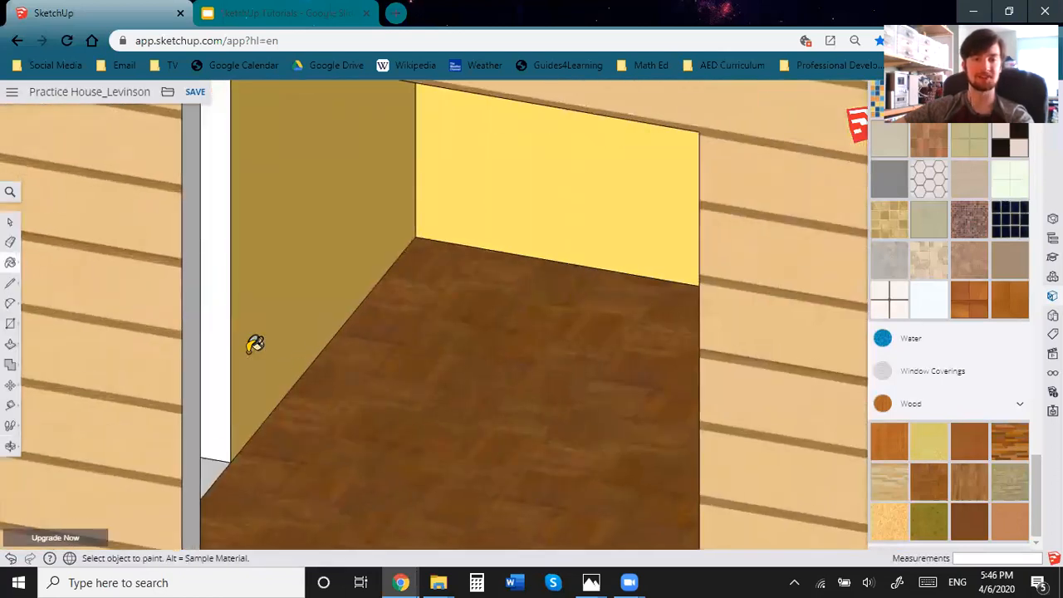
scroll(267, 353, down, 3)
middle_drag(390, 316, 391, 315)
Place a section plane on the siding-covered wall that contains the doorway to the yellow room.
middle_drag(410, 234, 420, 178)
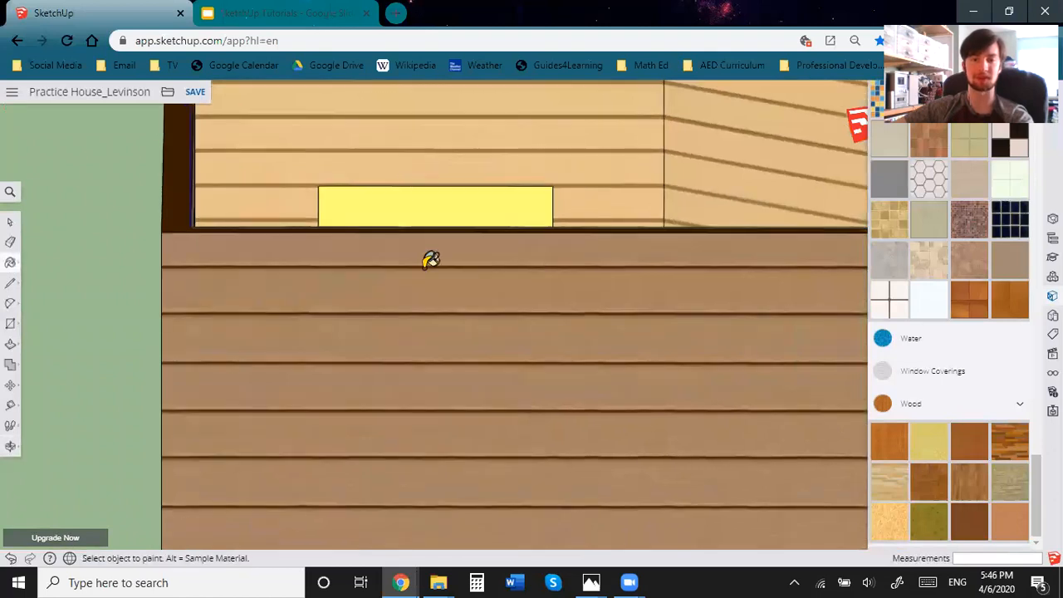
middle_drag(430, 260, 415, 184)
middle_drag(395, 286, 375, 257)
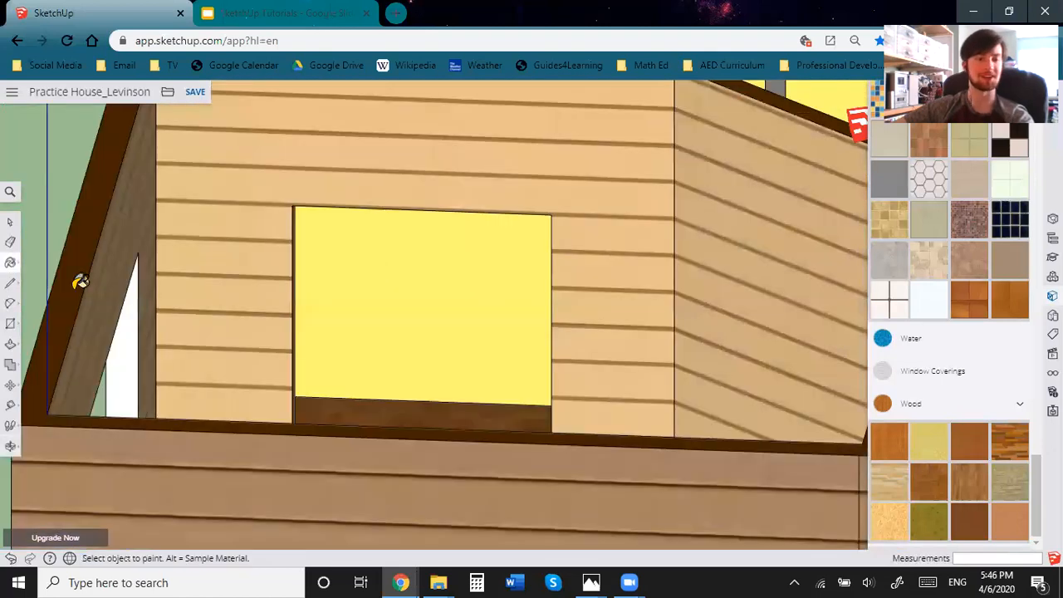
scroll(10, 429, down, 1)
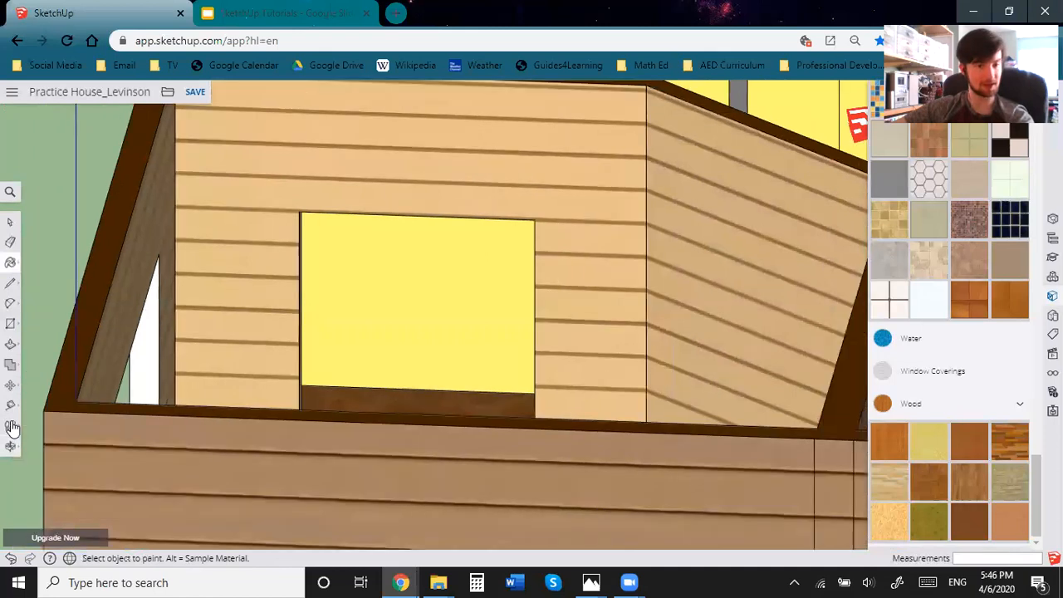
click(10, 423)
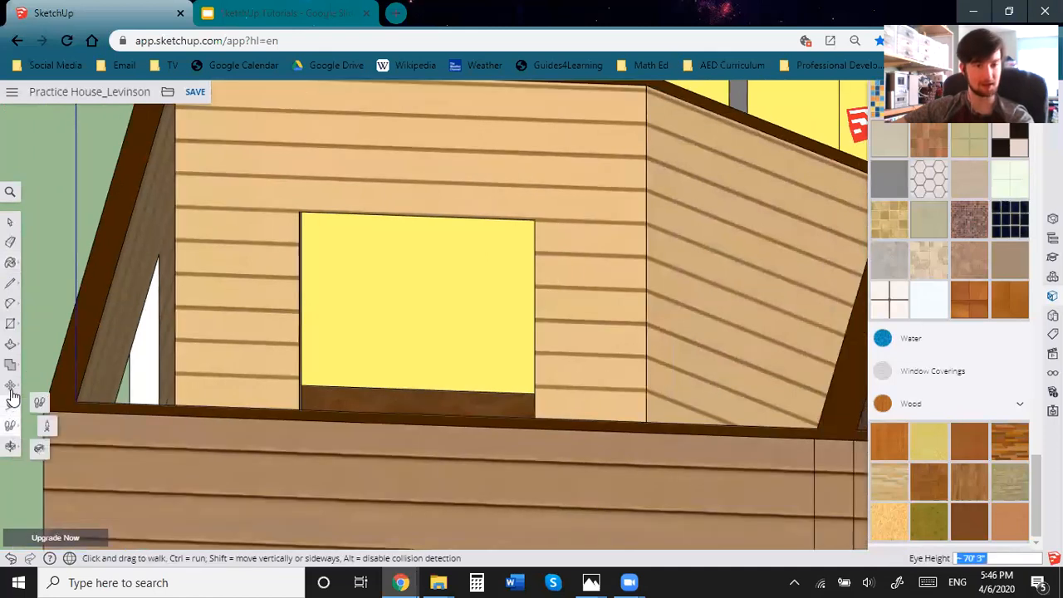
click(8, 408)
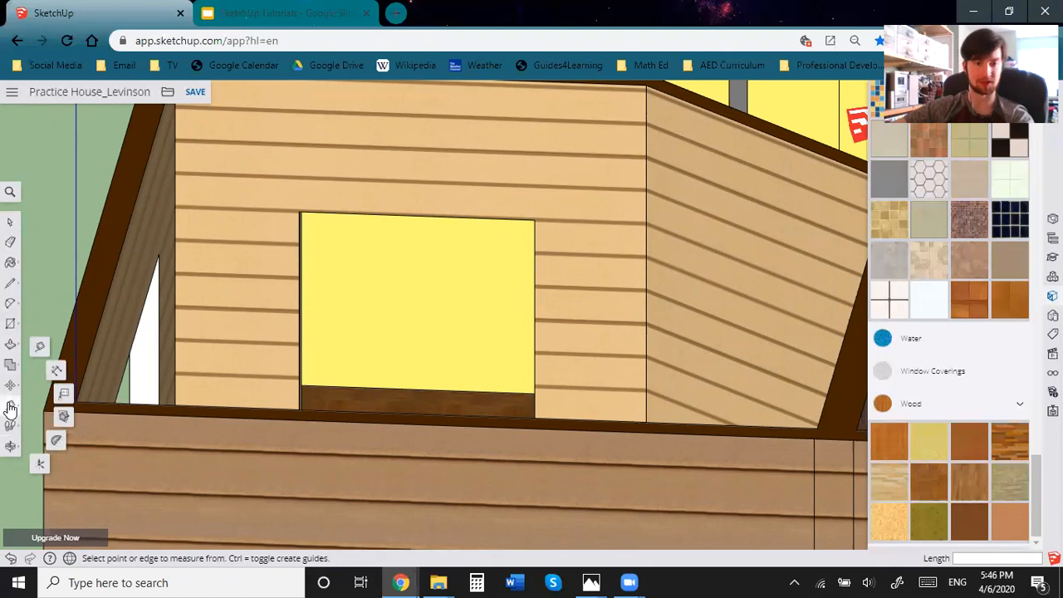
click(61, 417)
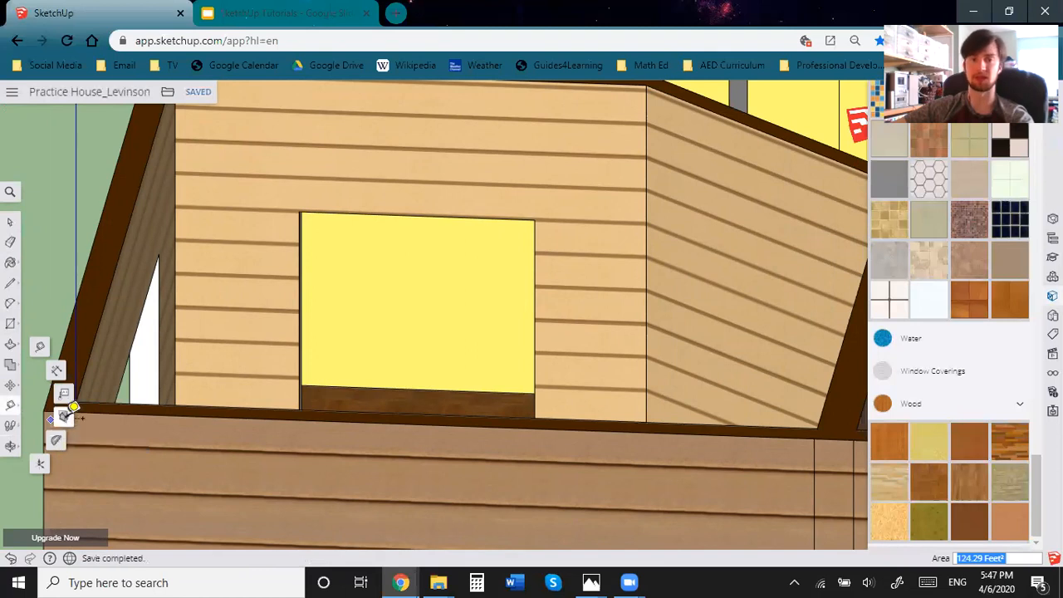
click(66, 419)
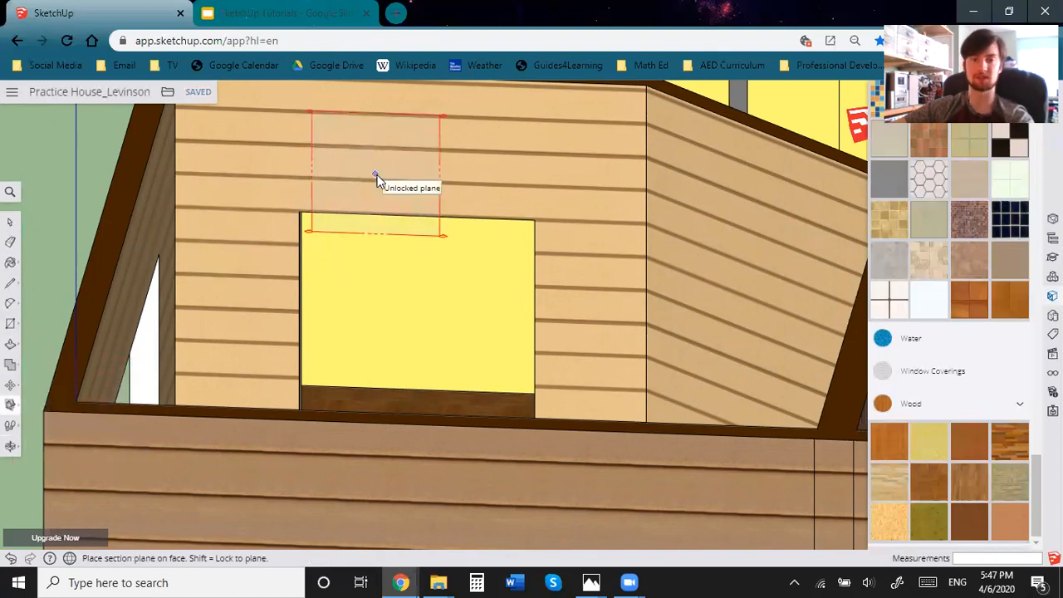
click(377, 174)
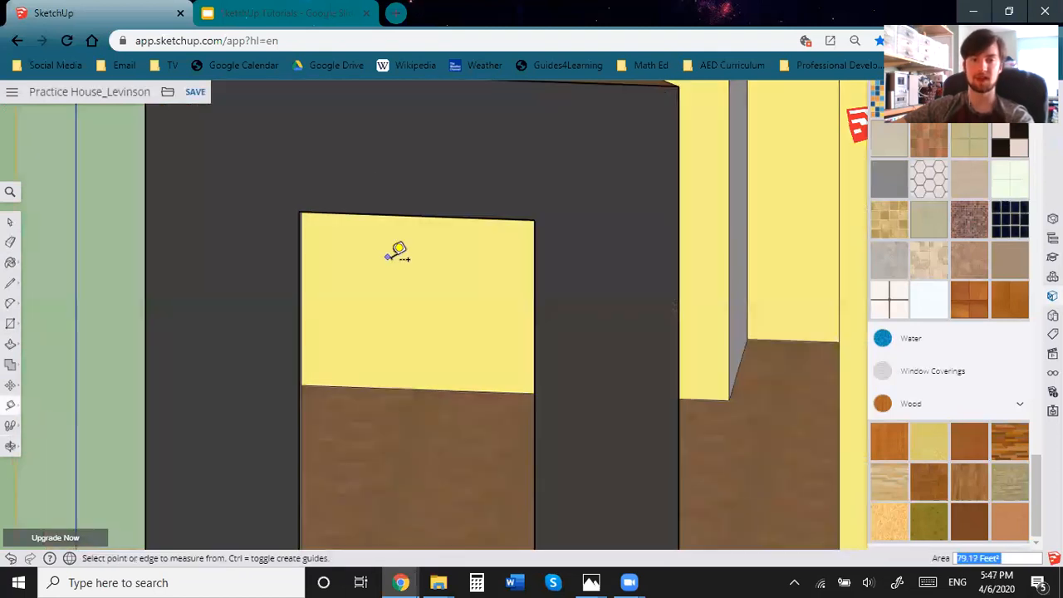
Paint the underside of the doorway's head and its threshold with the dark brown wood.
scroll(427, 332, down, 3)
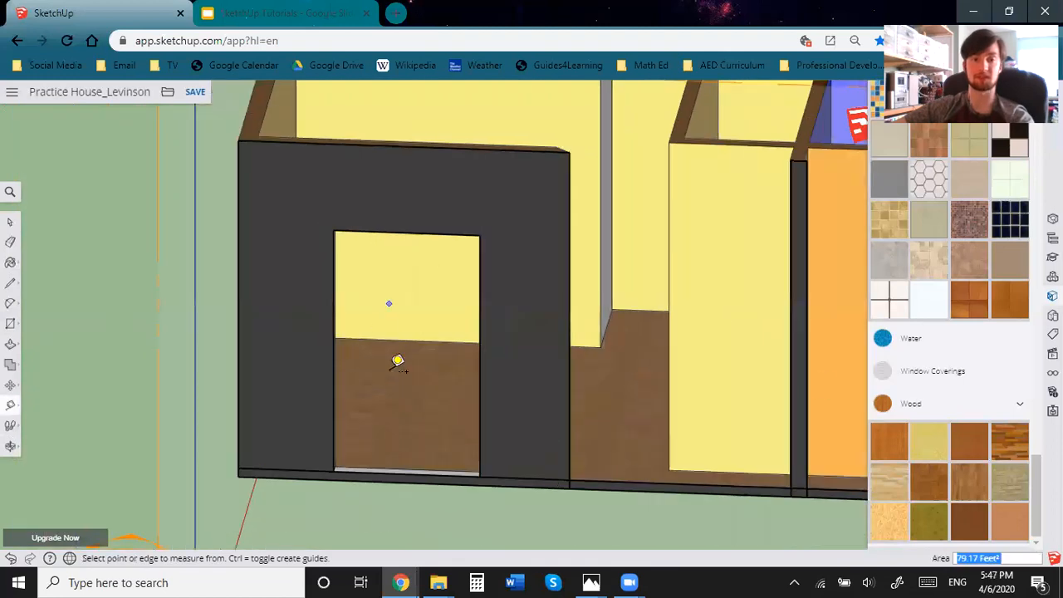
scroll(392, 382, up, 5)
middle_drag(387, 387, 362, 449)
middle_drag(430, 185, 404, 309)
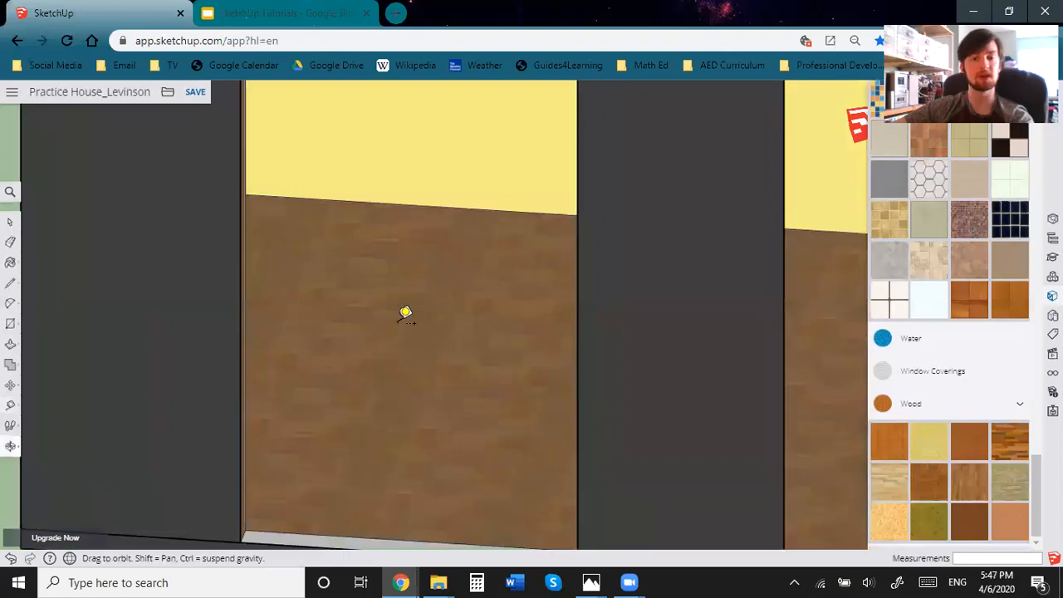
scroll(405, 312, down, 2)
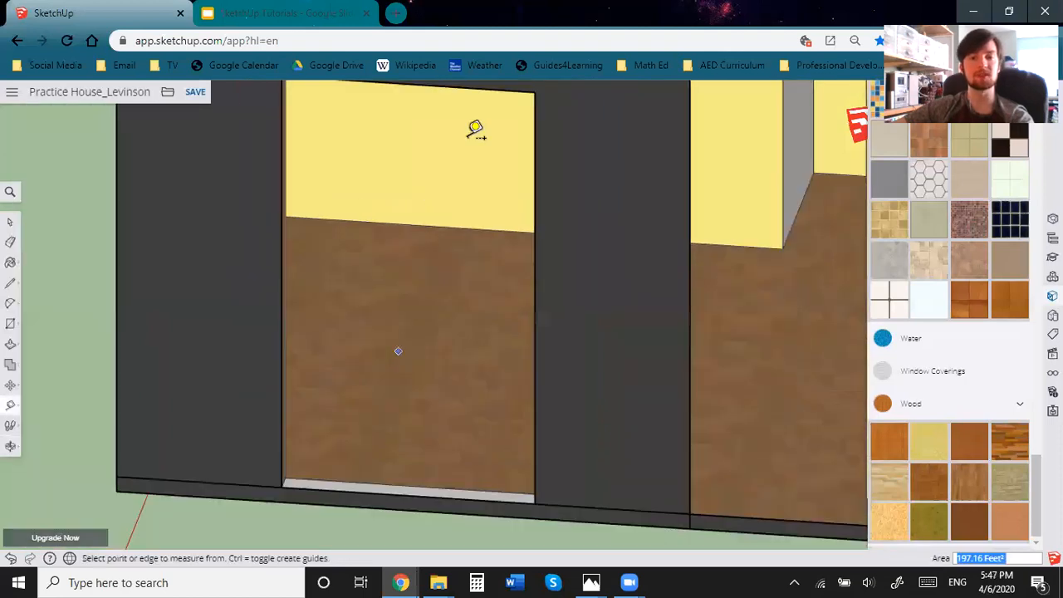
middle_drag(398, 351, 453, 287)
middle_drag(422, 322, 446, 188)
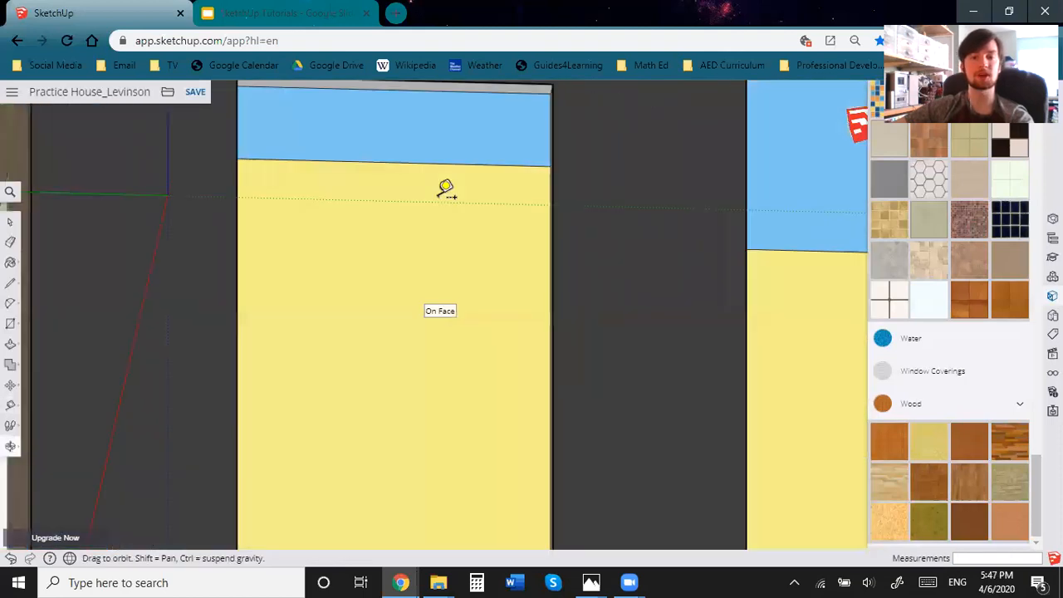
click(10, 282)
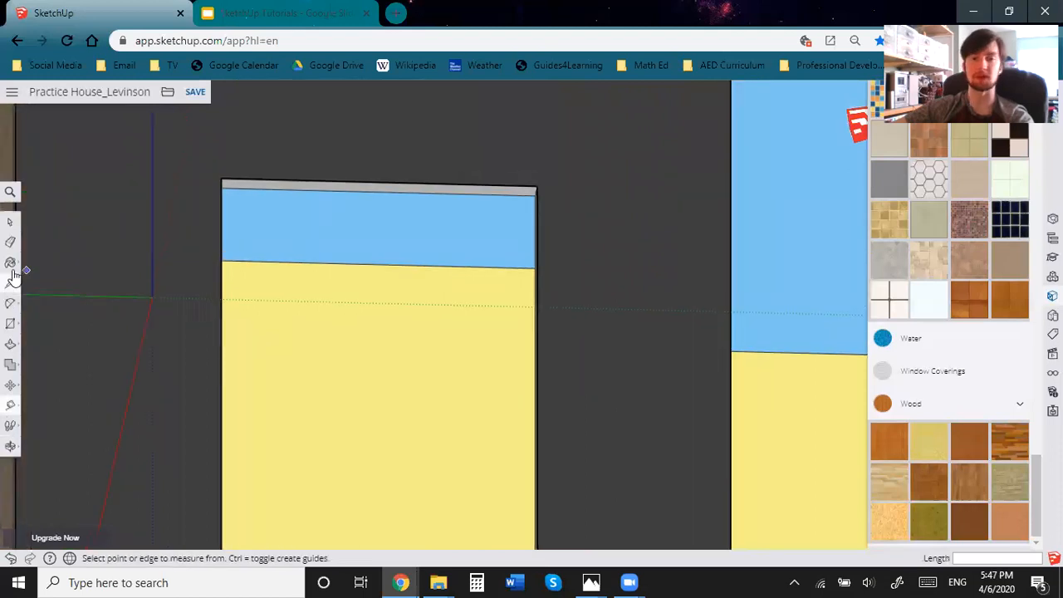
key(b)
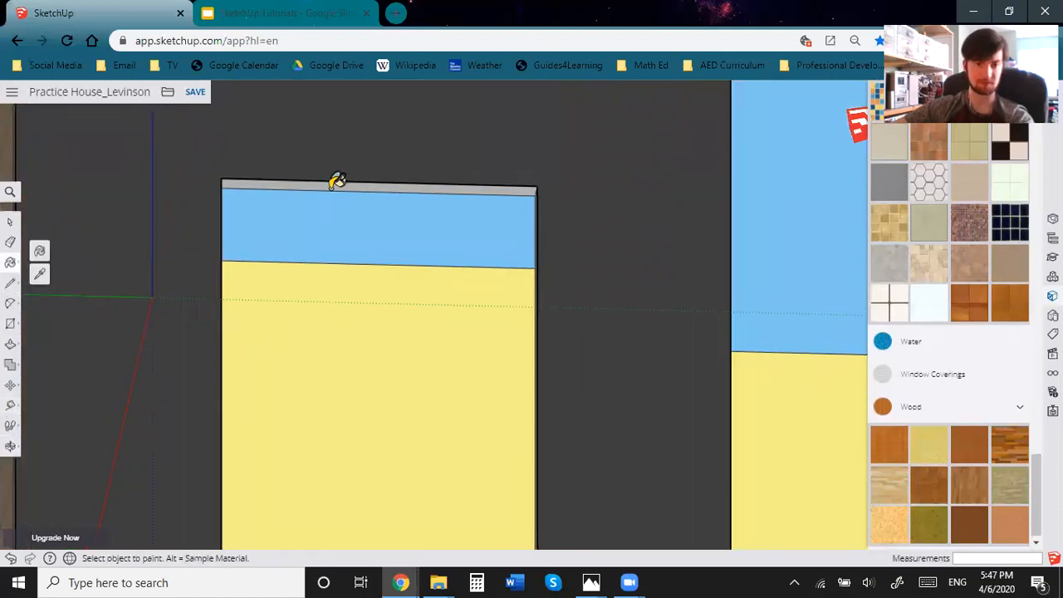
middle_drag(321, 489, 321, 387)
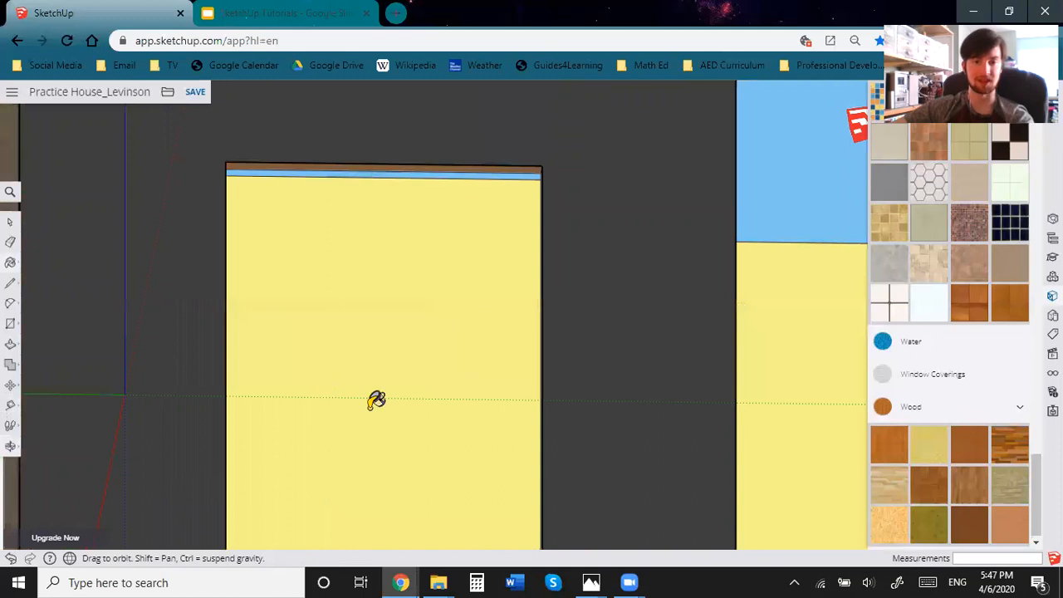
scroll(401, 394, up, 5)
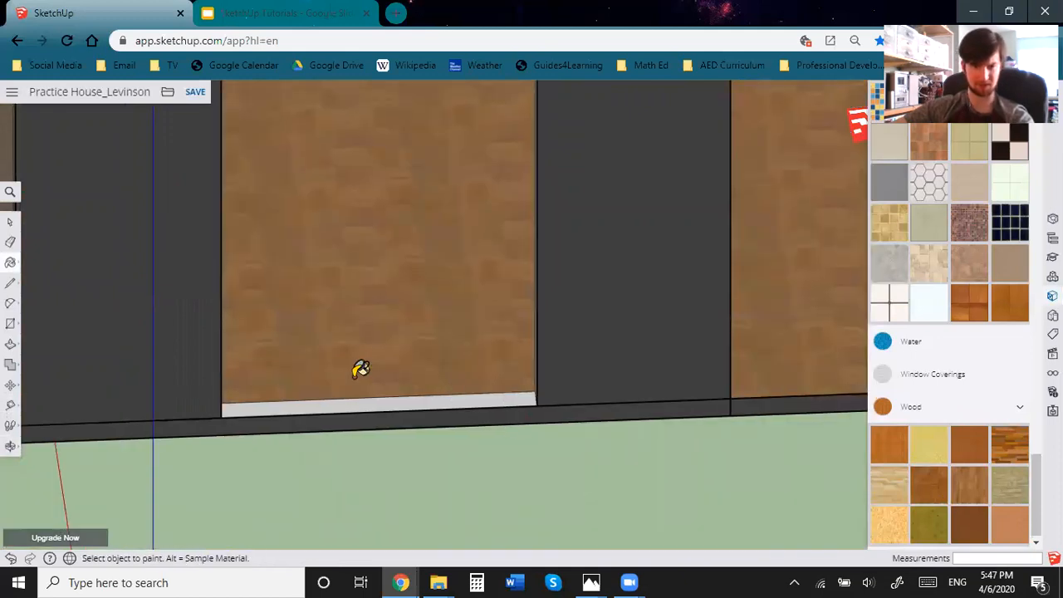
click(304, 398)
Delete the section plane cutting through the siding room's doorway wall.
scroll(99, 266, down, 4)
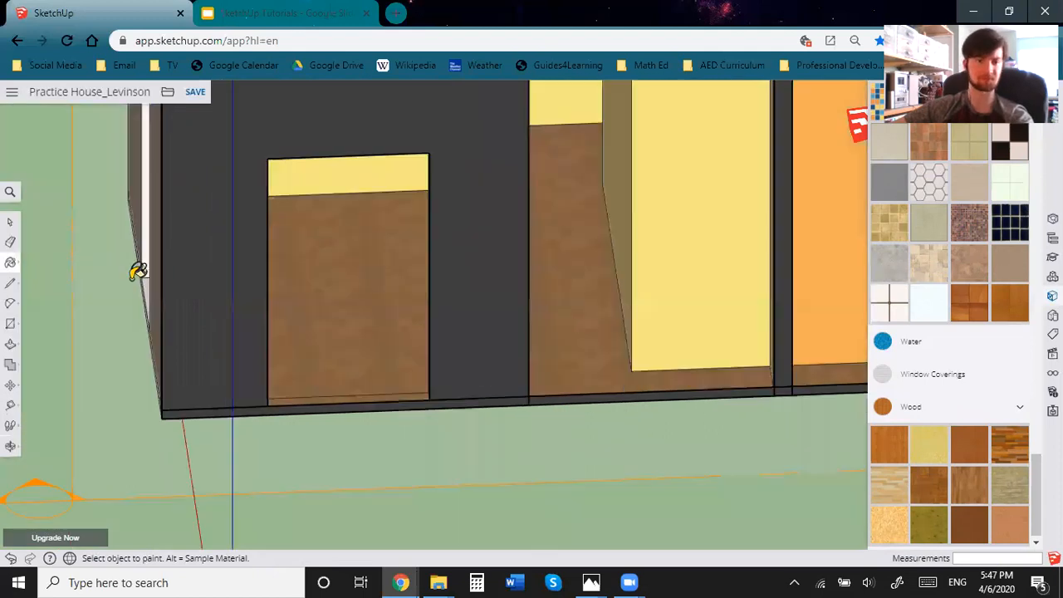
scroll(91, 262, down, 2)
scroll(84, 186, up, 1)
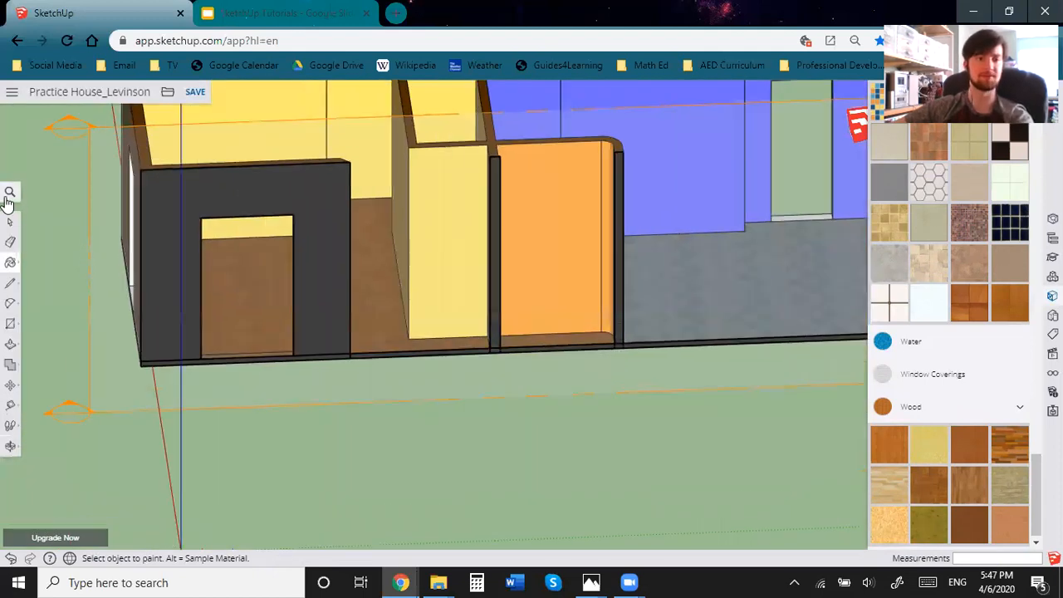
click(10, 222)
middle_drag(104, 173, 162, 249)
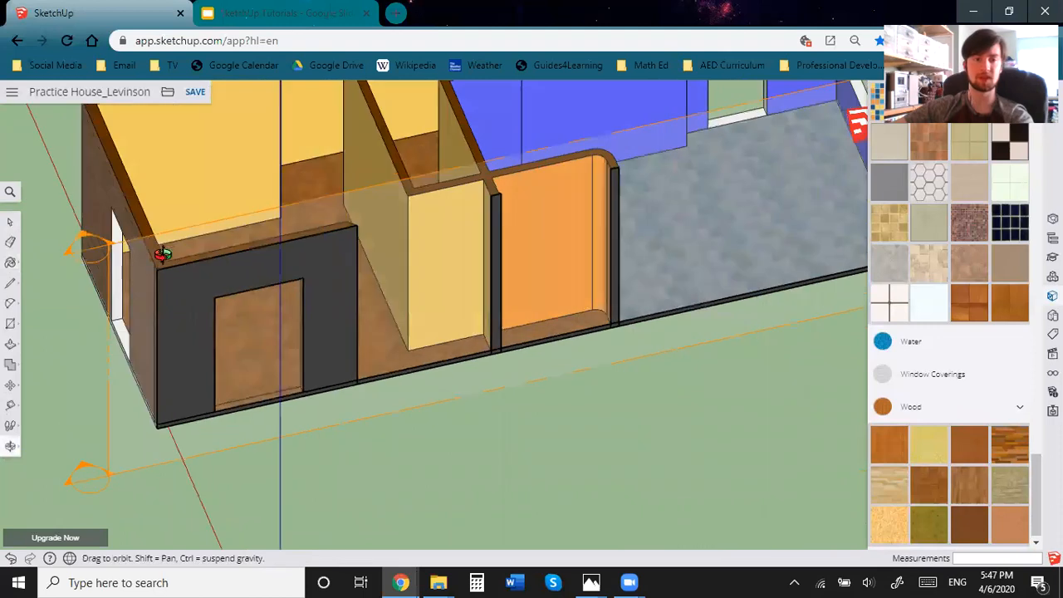
click(98, 253)
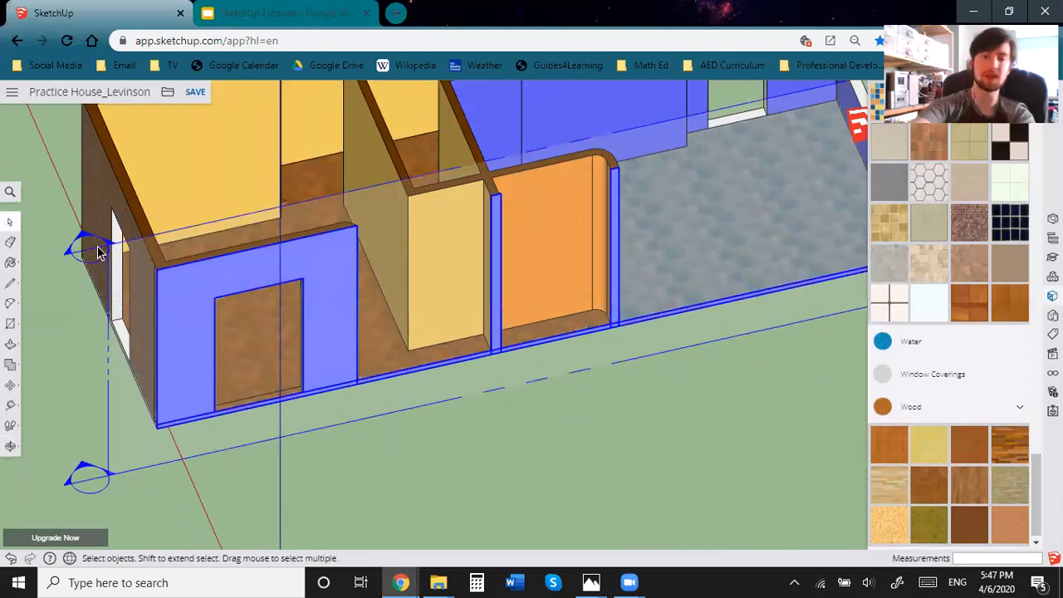
key(Delete)
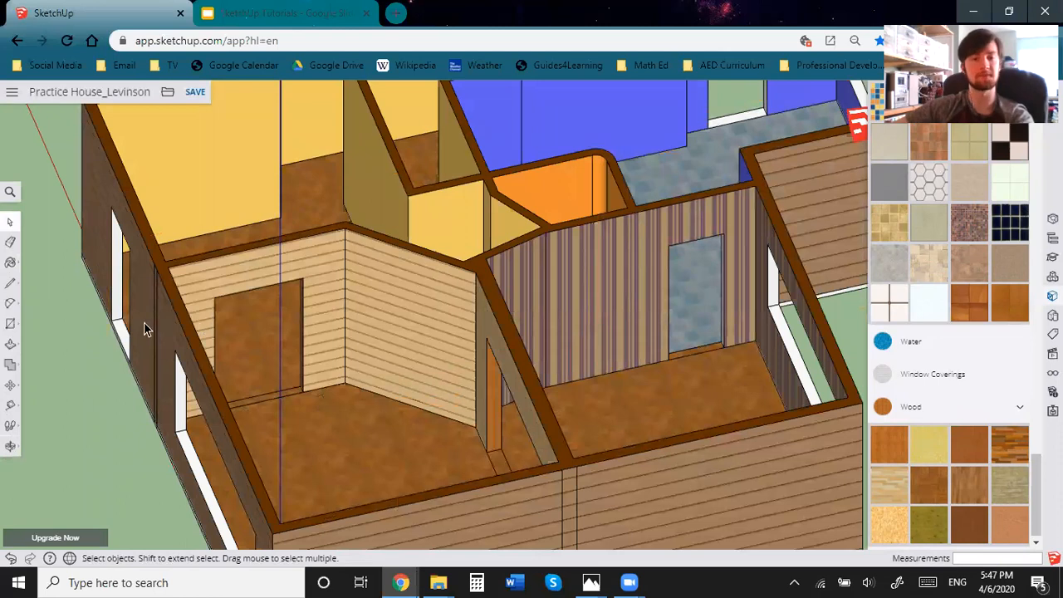
Examine the front door opening and the neighbouring window opening from outside the house.
middle_drag(221, 327, 302, 327)
scroll(303, 326, down, 4)
middle_drag(125, 347, 459, 364)
scroll(373, 408, up, 3)
middle_drag(373, 408, 377, 463)
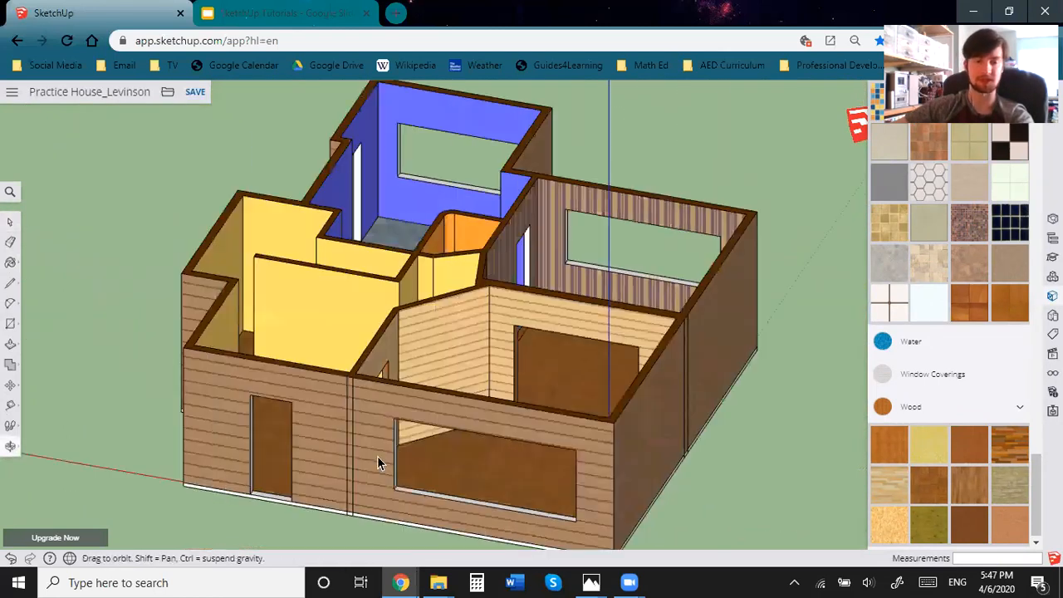
scroll(281, 463, up, 2)
middle_drag(382, 412, 406, 432)
middle_drag(424, 513, 394, 321)
scroll(373, 393, up, 3)
middle_drag(371, 407, 378, 446)
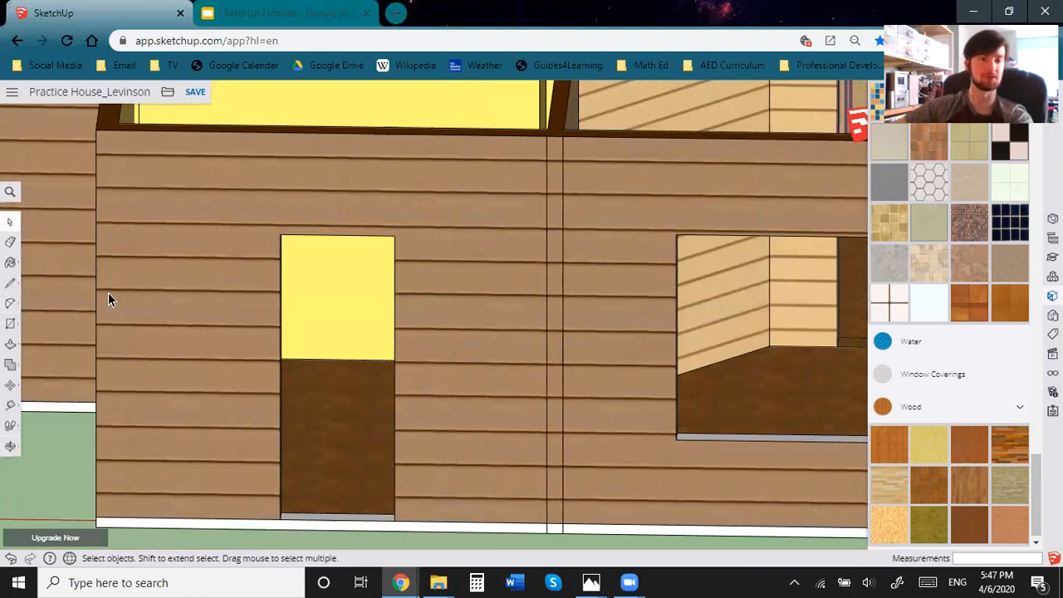
scroll(323, 330, up, 1)
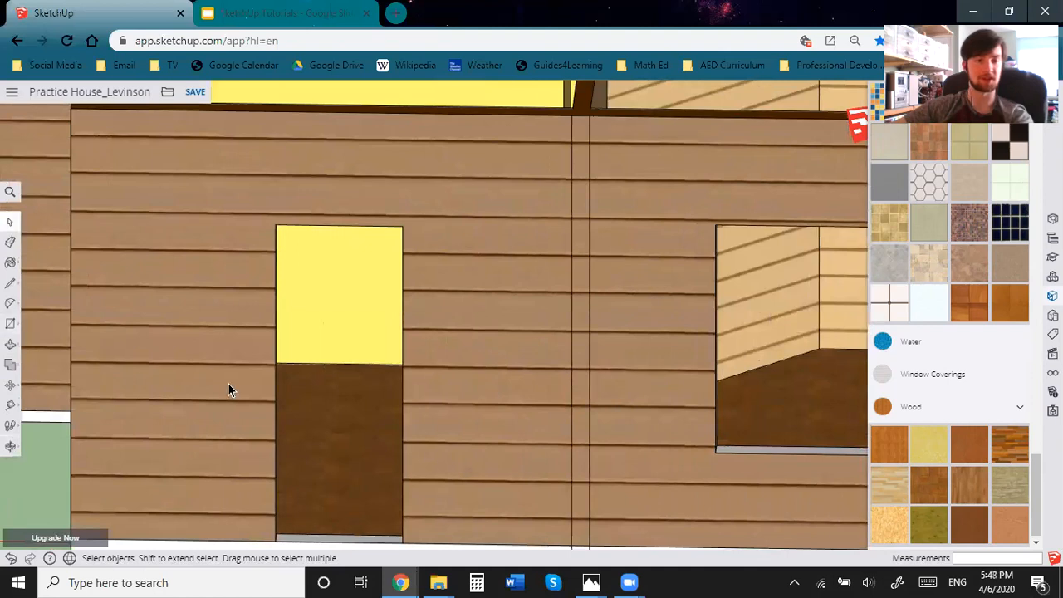
Draw a 7' by 2' 8" rectangle from corner to corner across the front door opening on the outside wall.
scroll(230, 384, down, 1)
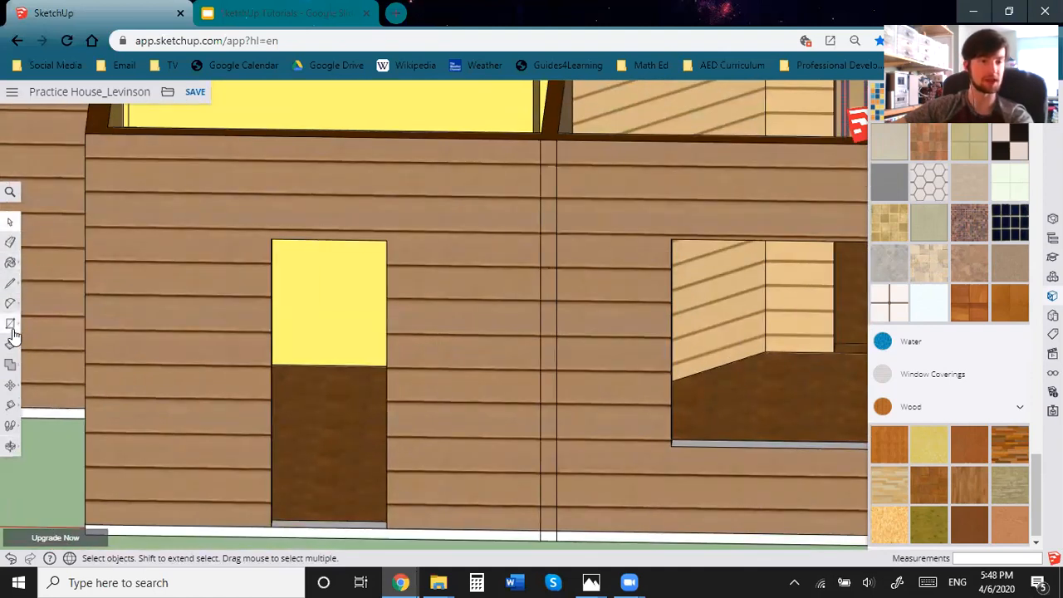
key(r)
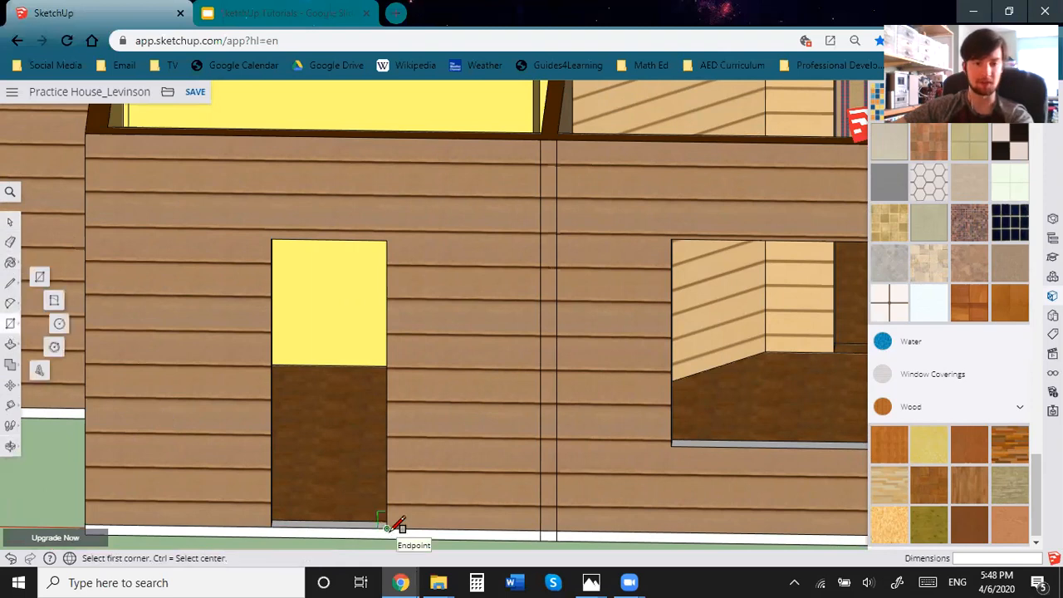
click(386, 527)
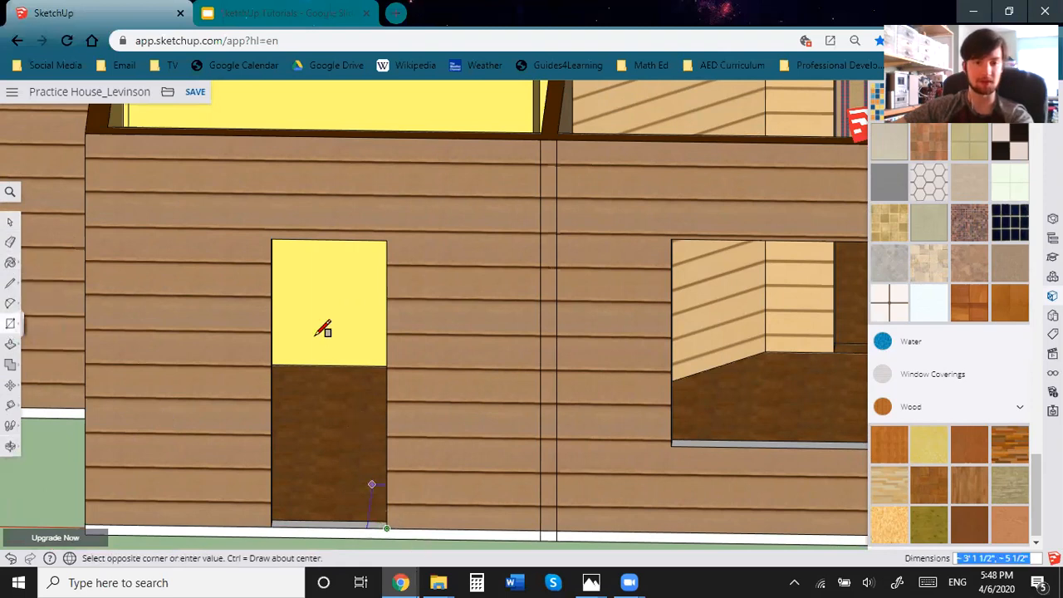
click(273, 242)
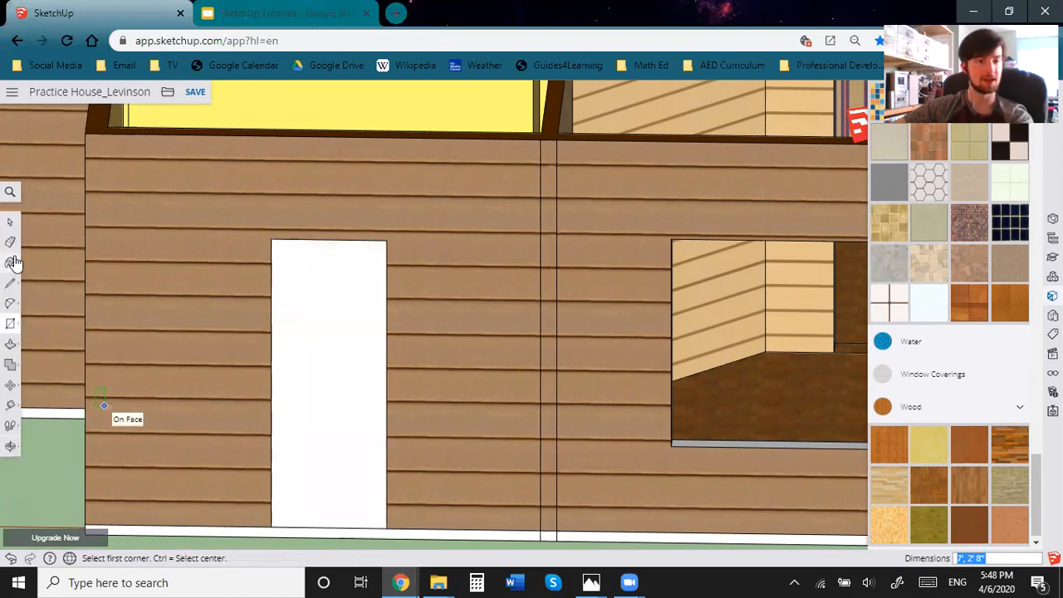
Push/Pull the new door face 5" inward, flush with the wall's interior side, so the door fills the wall's thickness.
click(10, 345)
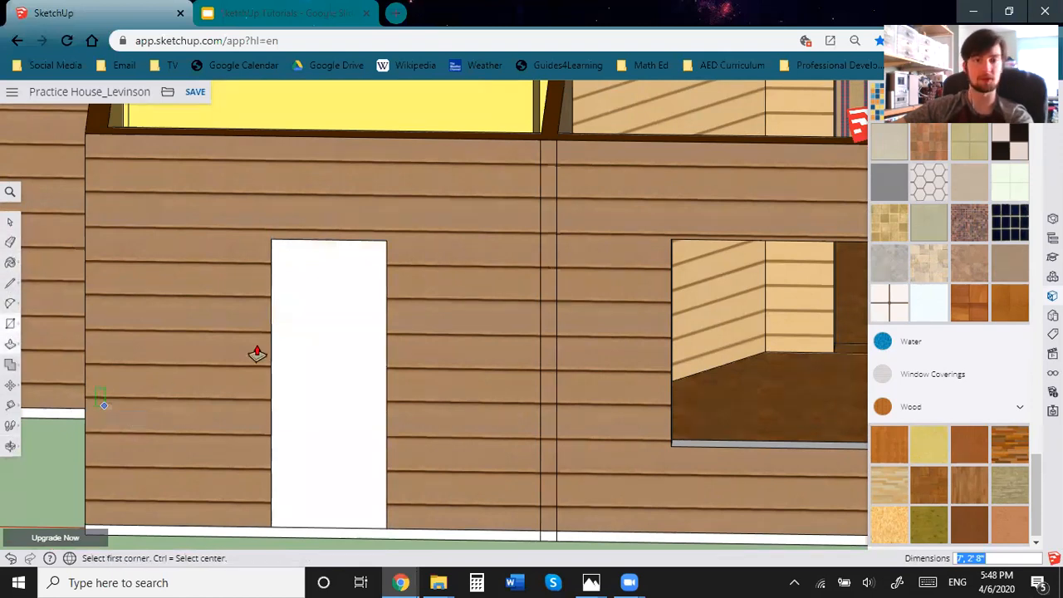
click(334, 299)
middle_drag(330, 302, 234, 405)
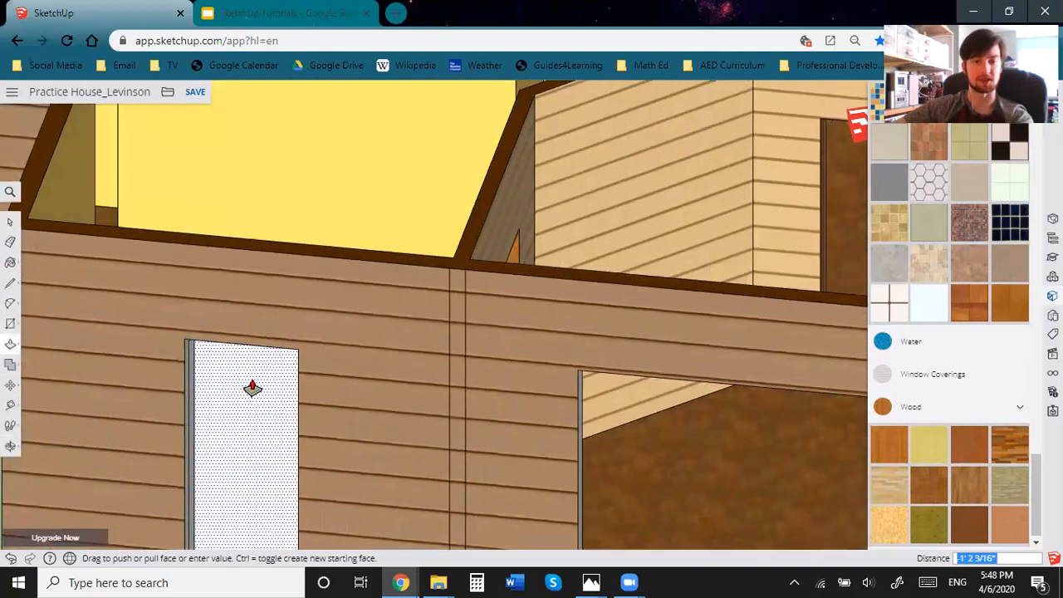
scroll(256, 382, up, 2)
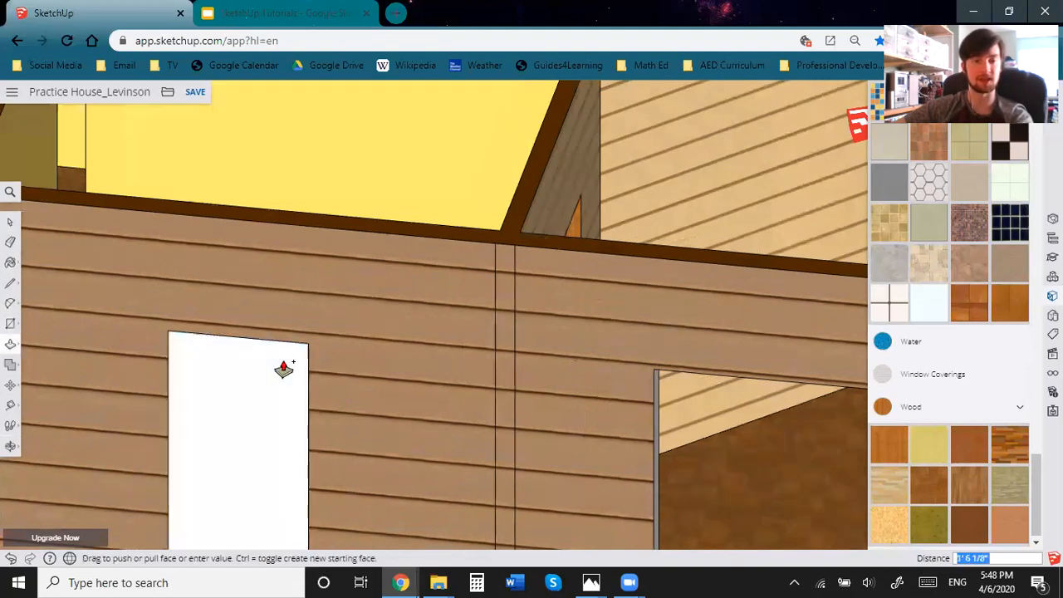
middle_drag(294, 360, 213, 441)
shift+middle_drag(341, 371, 352, 365)
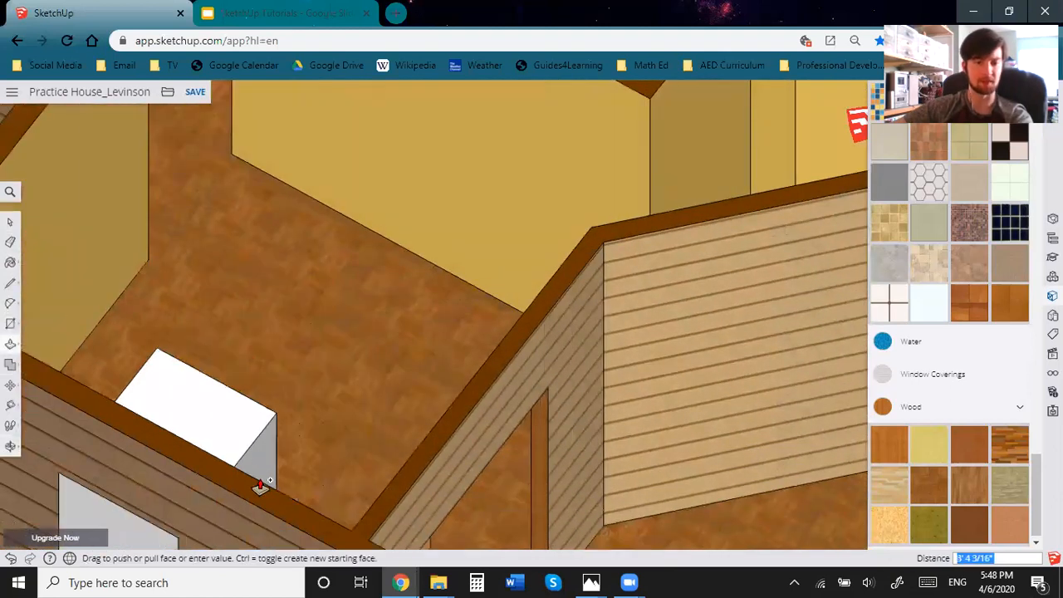
click(262, 482)
middle_drag(292, 319, 262, 436)
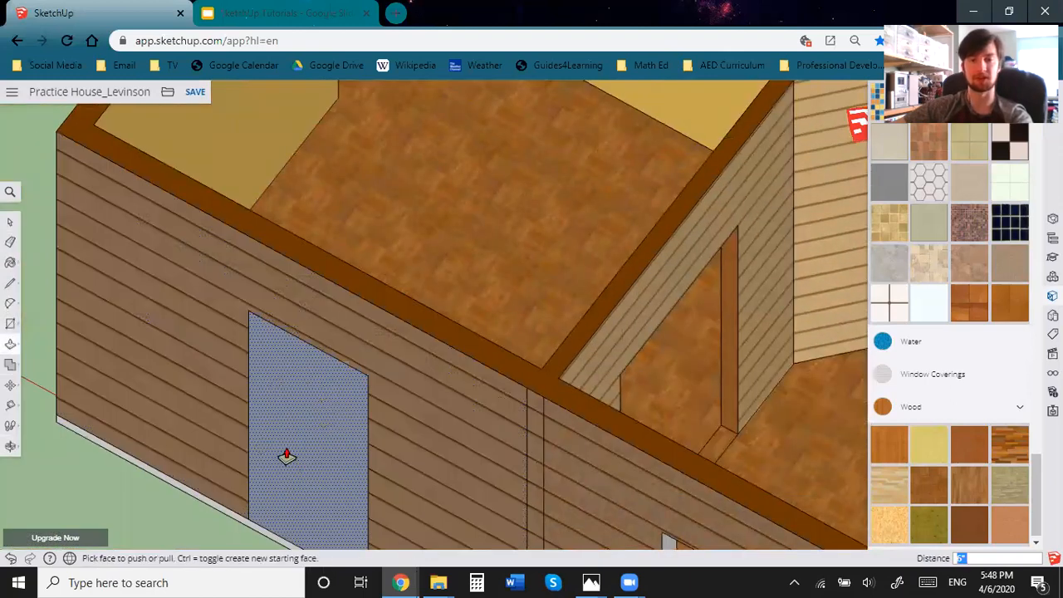
mouse_move(374, 421)
middle_down()
mouse_move(394, 368)
mouse_move(410, 425)
mouse_move(367, 435)
middle_up()
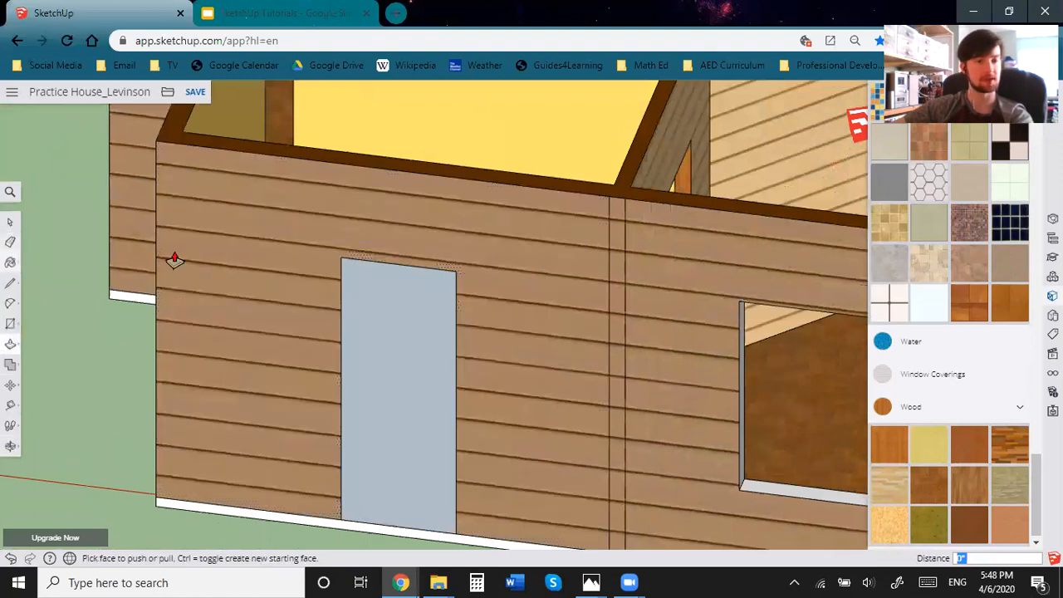
Try a medium green and a darker green from the Colors materials on the front door's outer face.
click(11, 265)
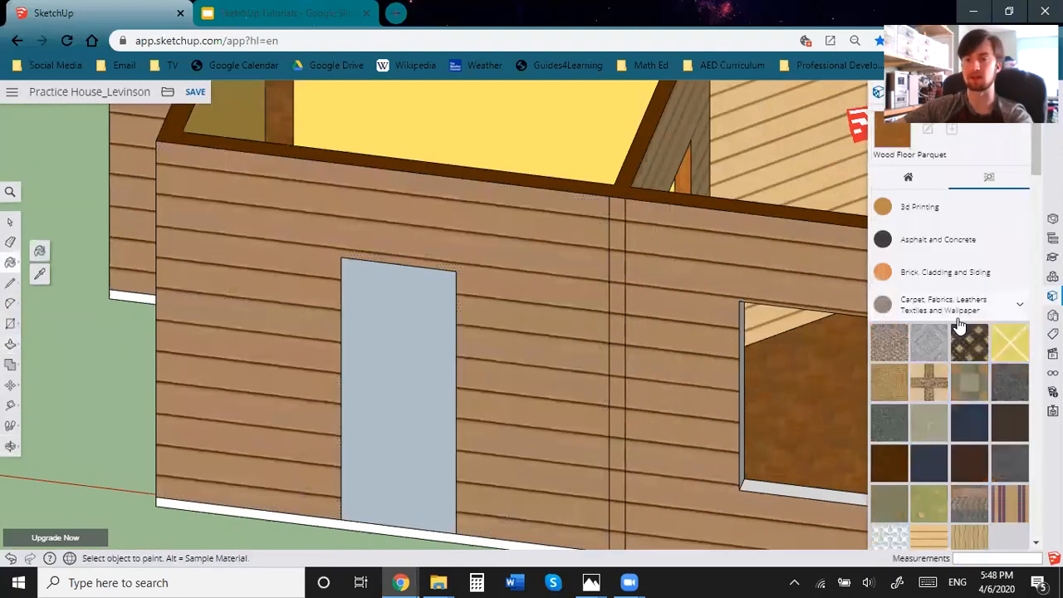
click(945, 310)
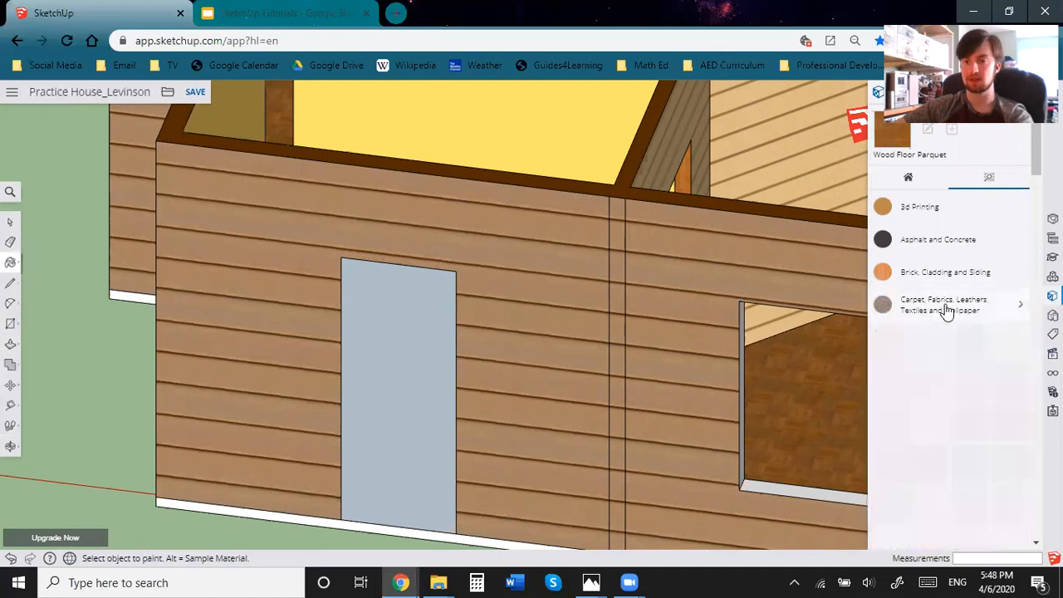
scroll(959, 308, down, 3)
scroll(955, 332, down, 10)
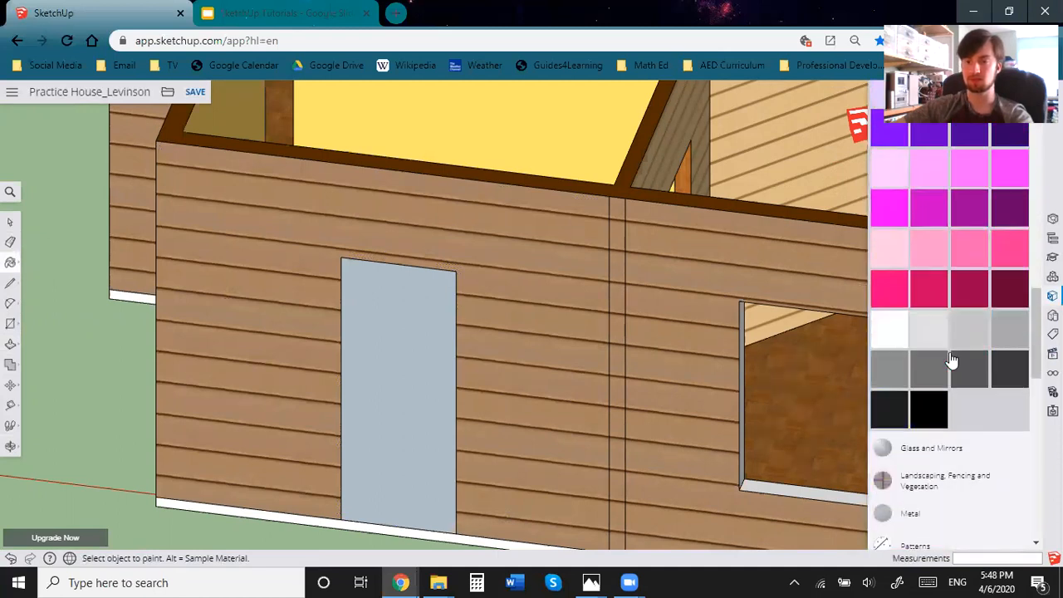
scroll(967, 349, up, 5)
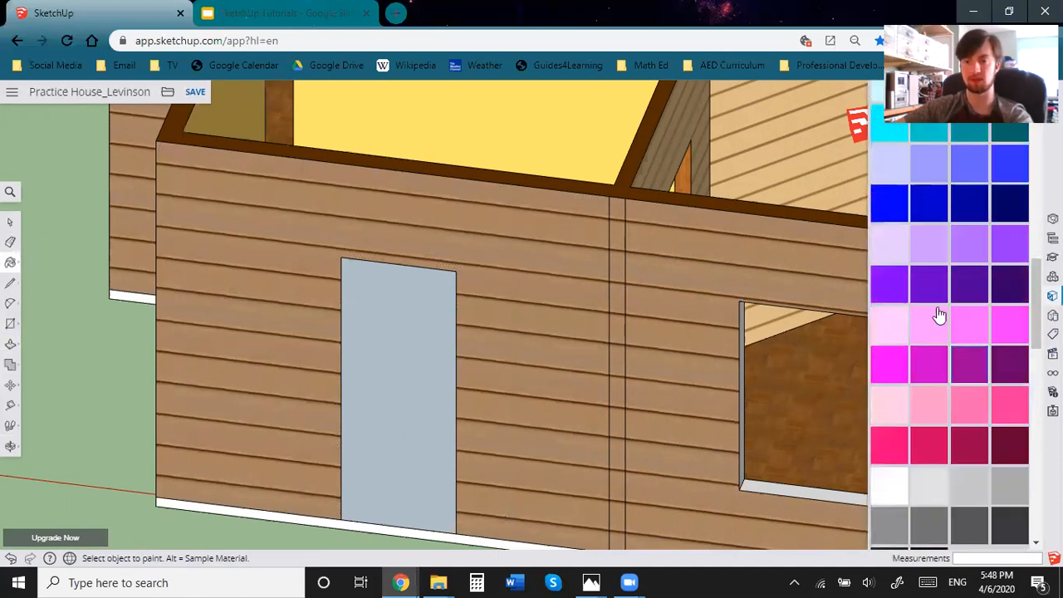
scroll(945, 332, up, 5)
click(970, 353)
click(399, 344)
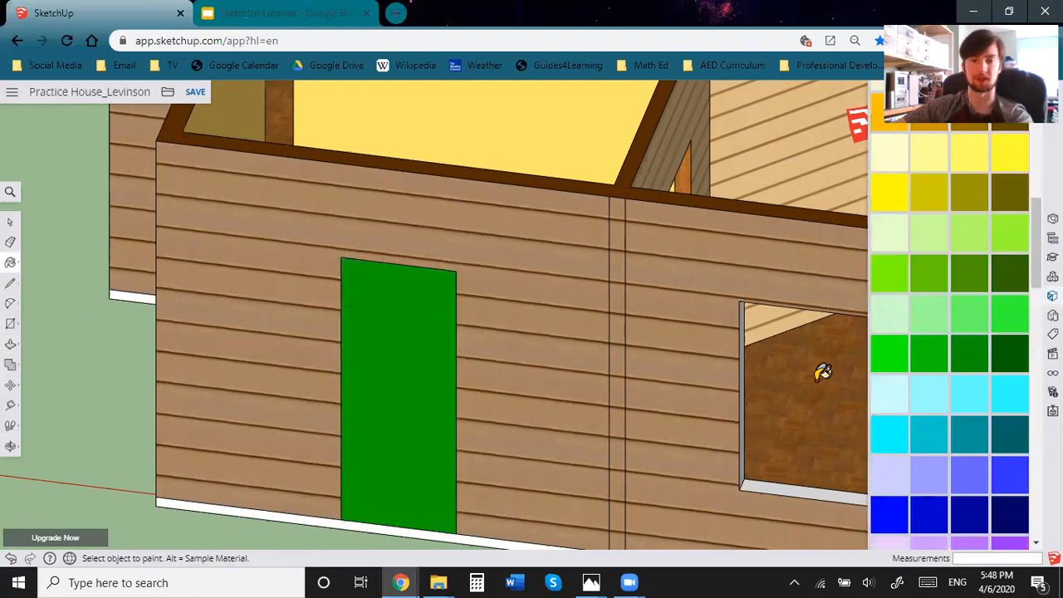
click(1010, 357)
click(410, 353)
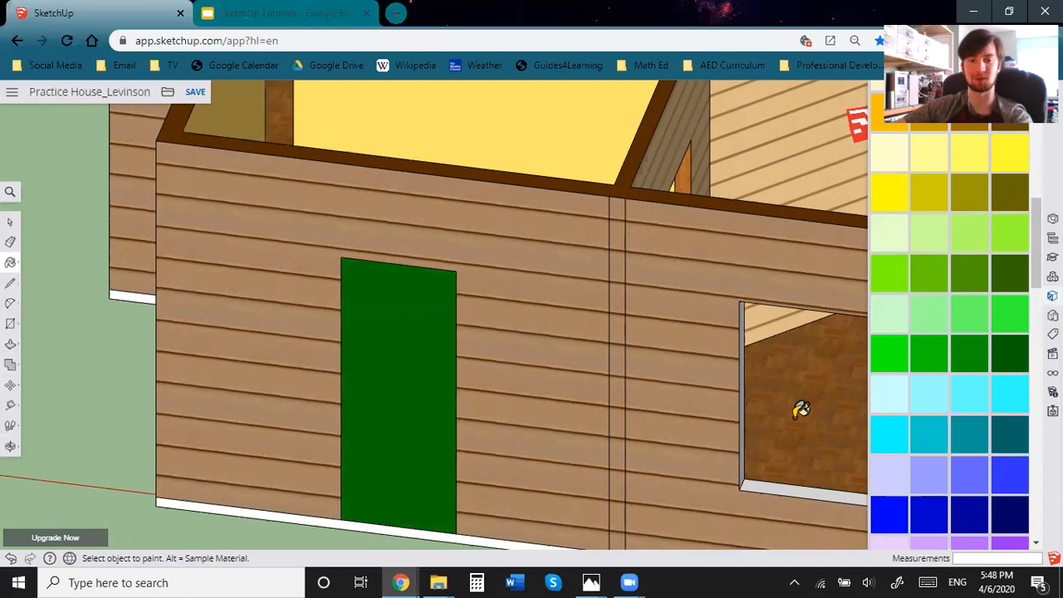
Try bright orange on the front door's outer face, then paint it dark reddish brown.
scroll(993, 466, down, 6)
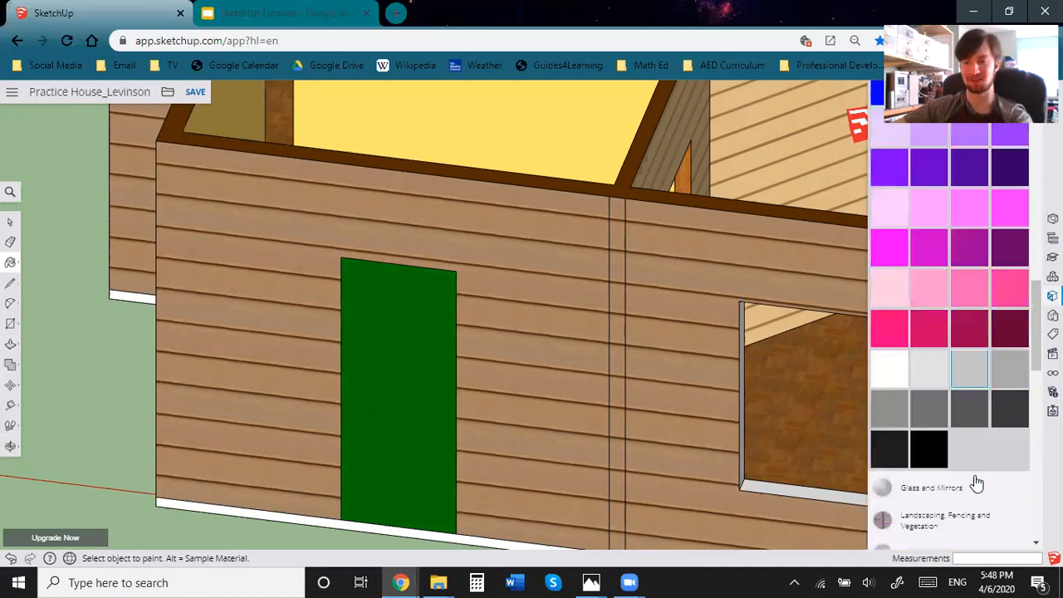
scroll(973, 487, up, 10)
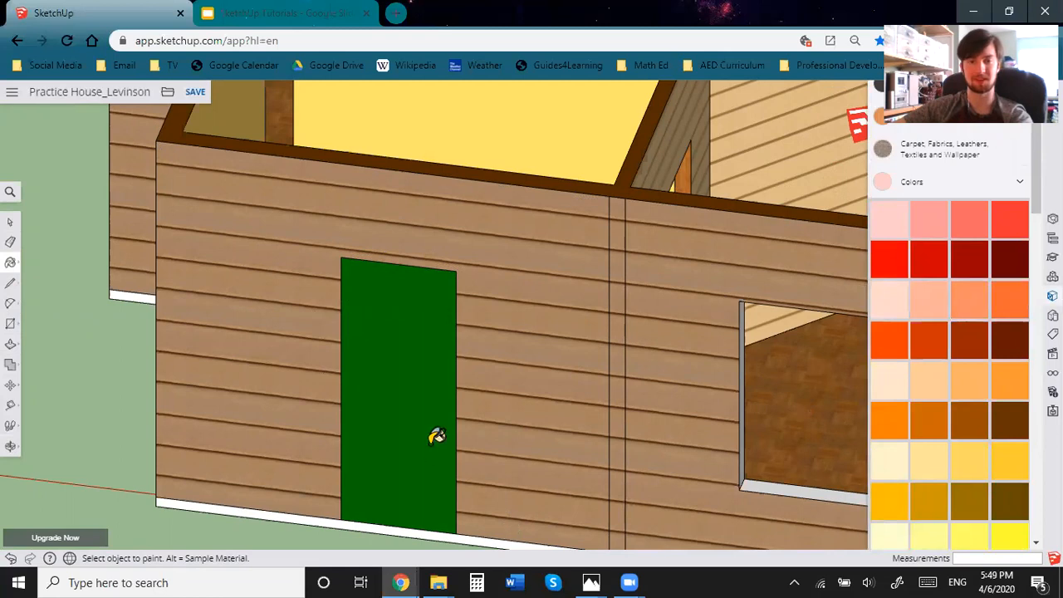
click(1001, 306)
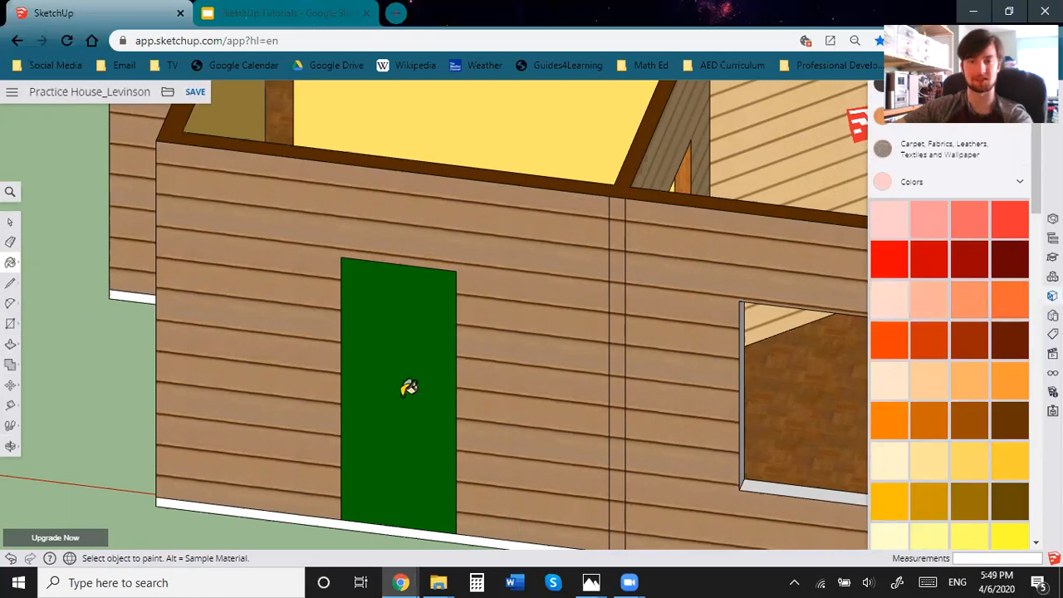
click(408, 387)
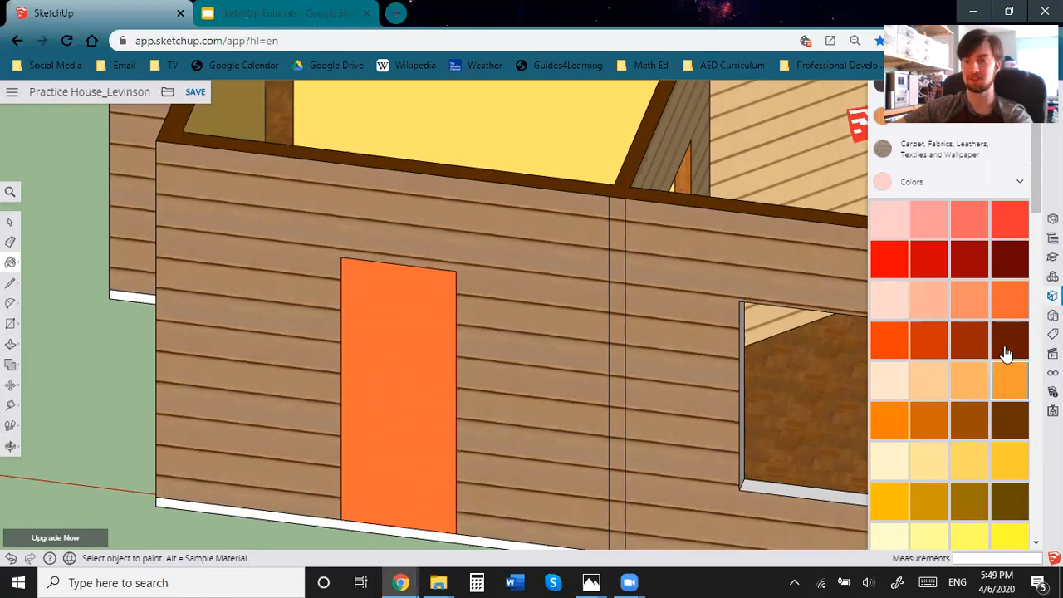
click(433, 388)
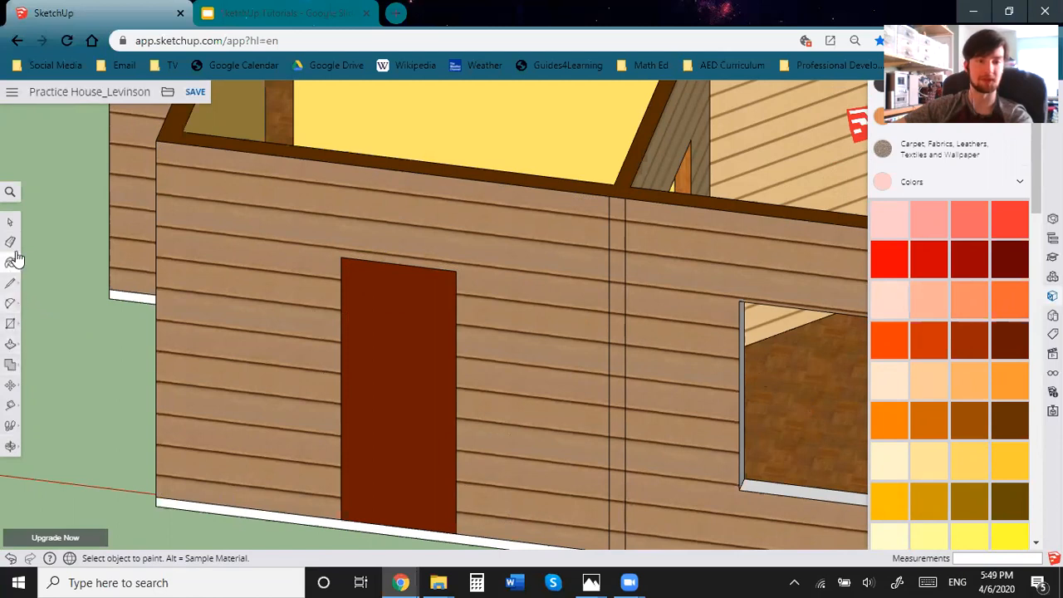
click(9, 326)
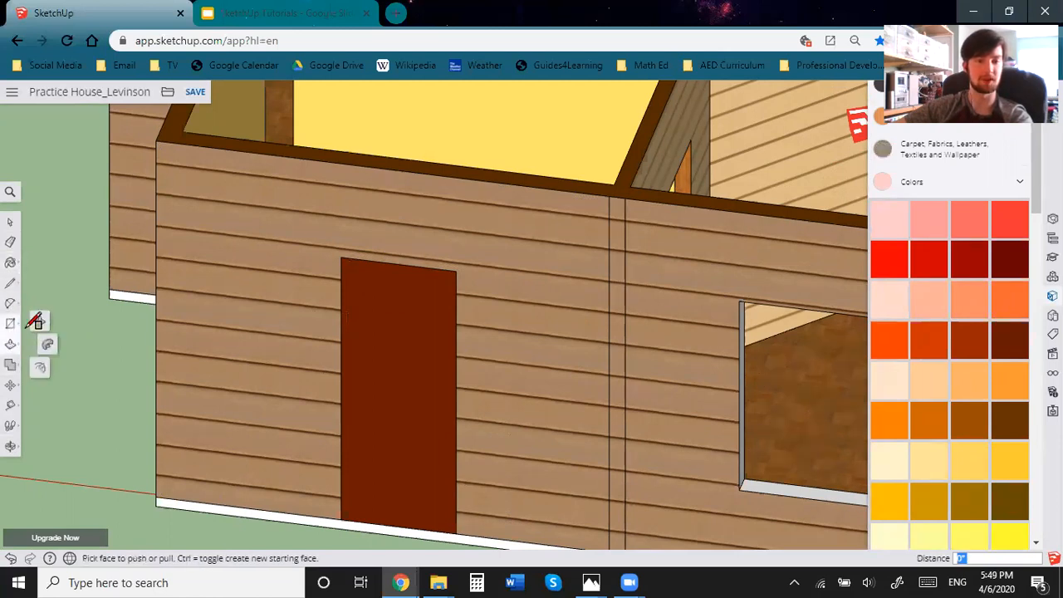
click(12, 325)
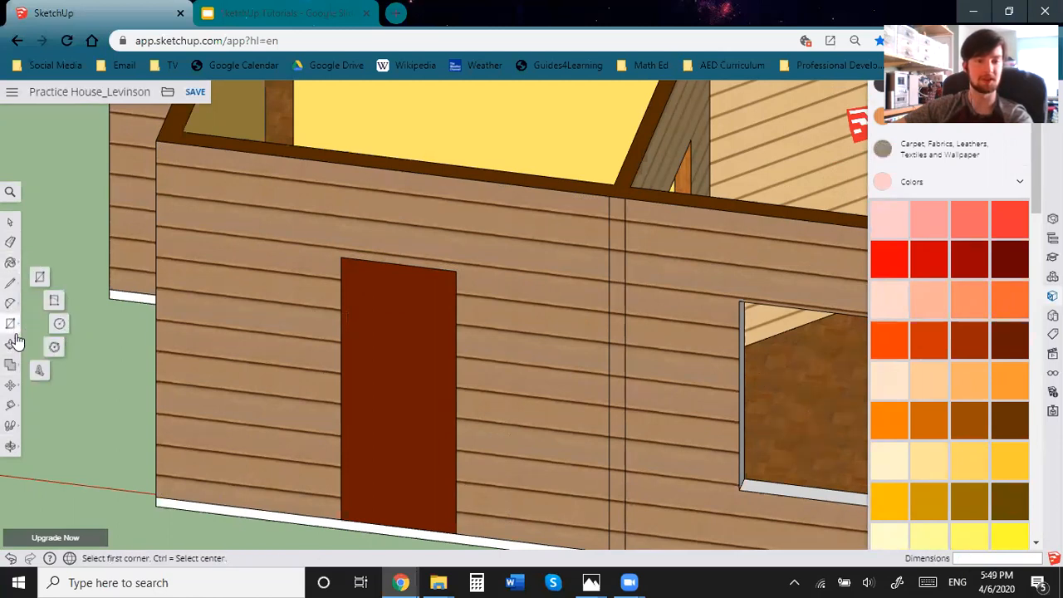
click(434, 399)
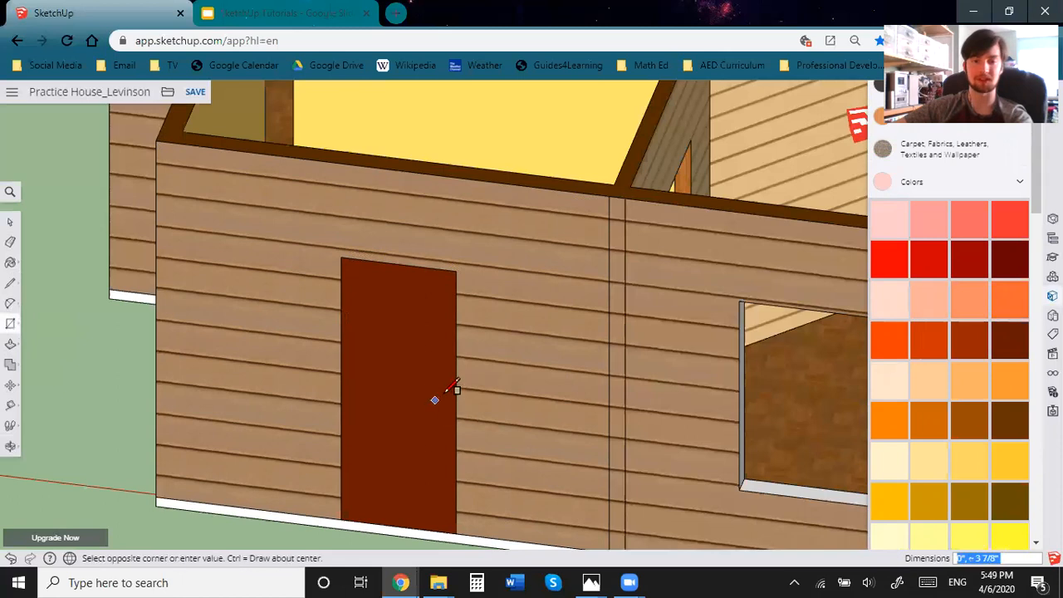
scroll(449, 384, up, 3)
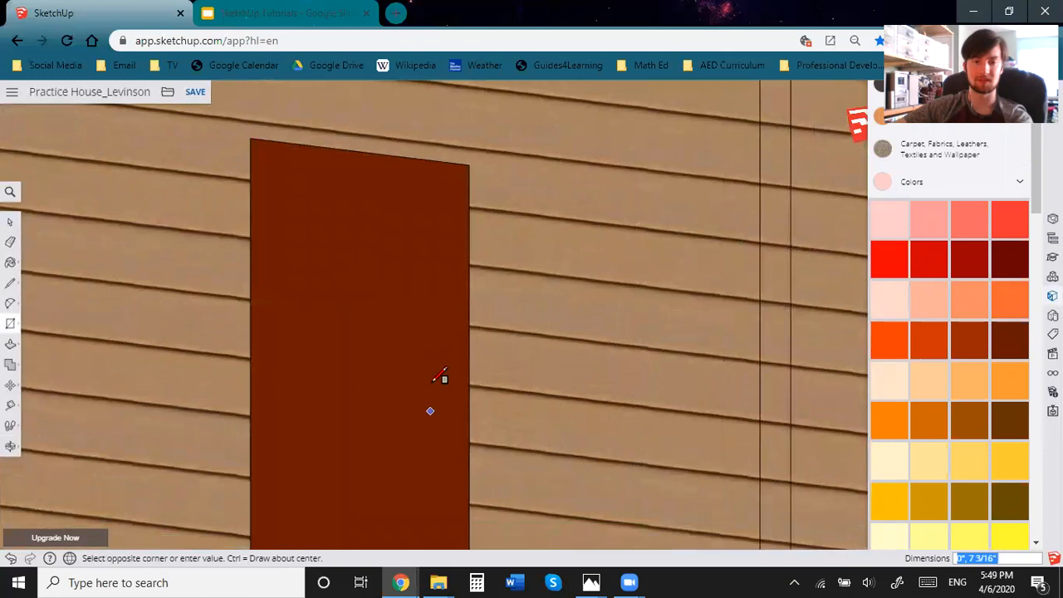
Draw a doorknob circle with a radius of about 2 1/4" near the right edge of the front door's outer face.
click(10, 324)
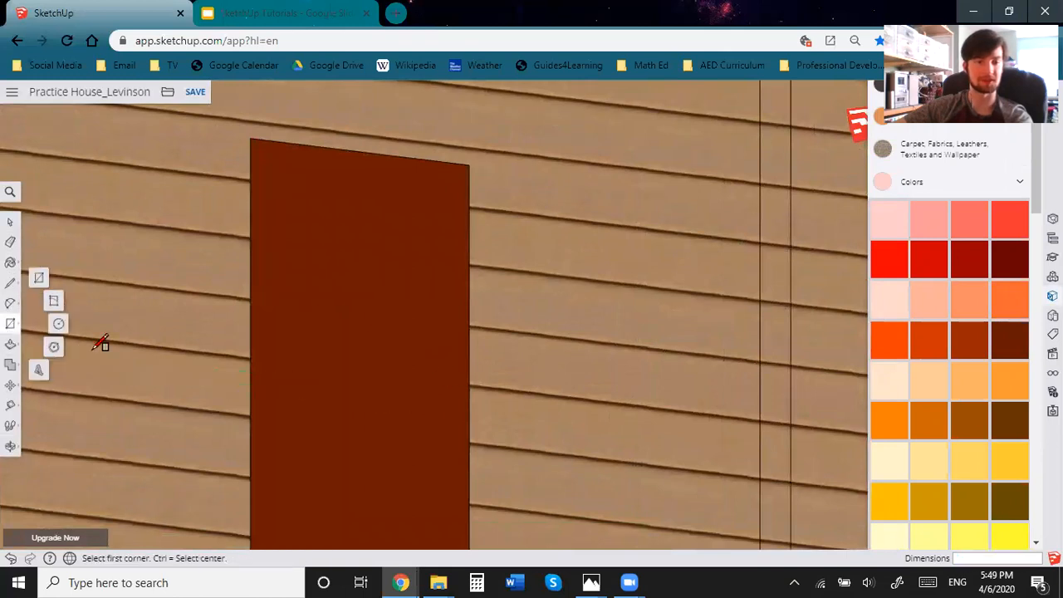
click(54, 327)
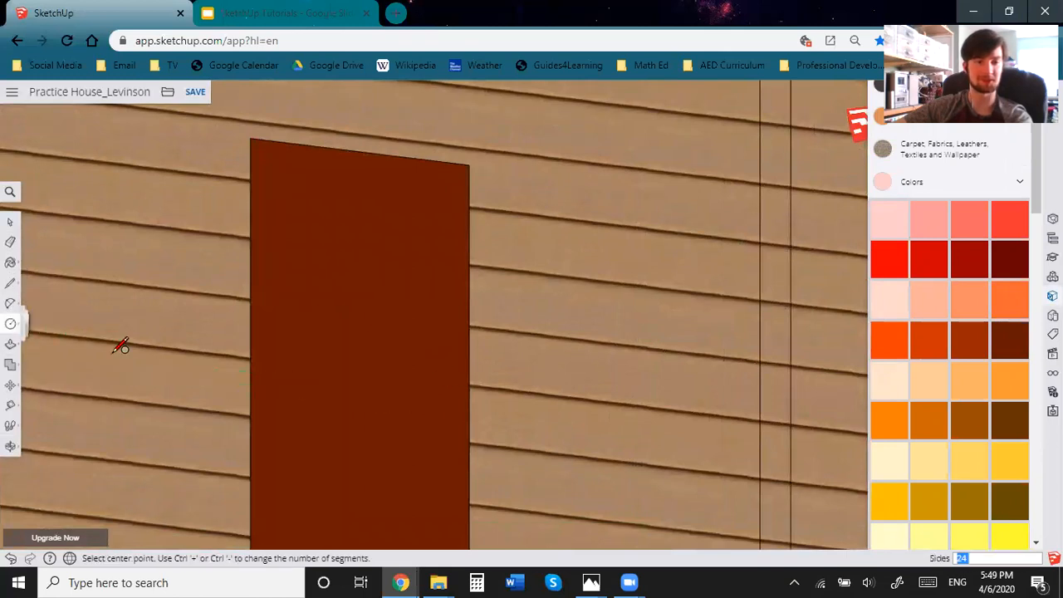
click(439, 417)
click(454, 404)
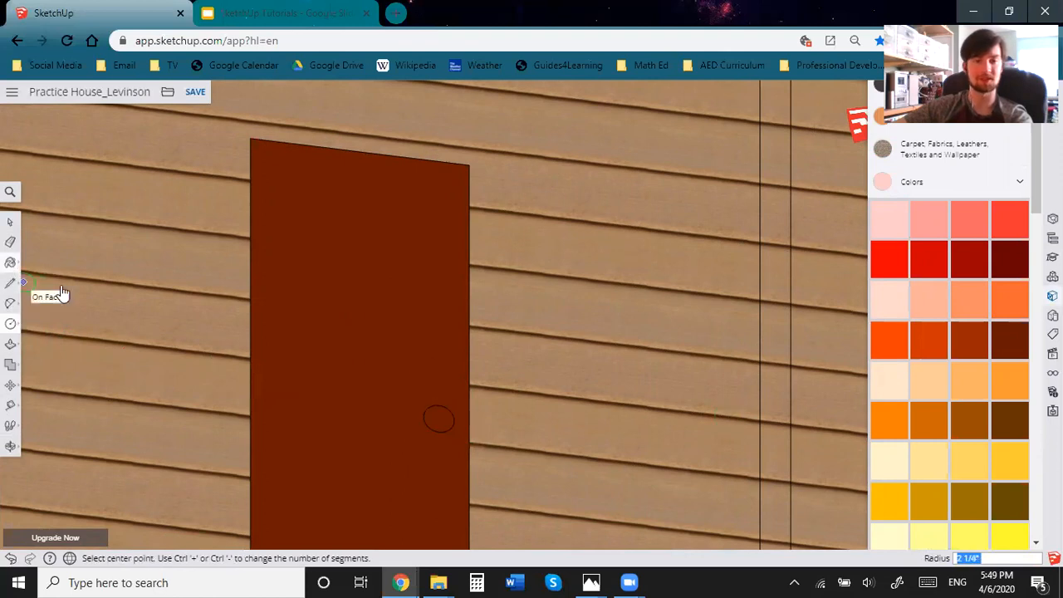
Paint the front door's inner face, inside the yellow room, dark maroon red from the Colors materials.
click(10, 262)
scroll(927, 494, down, 4)
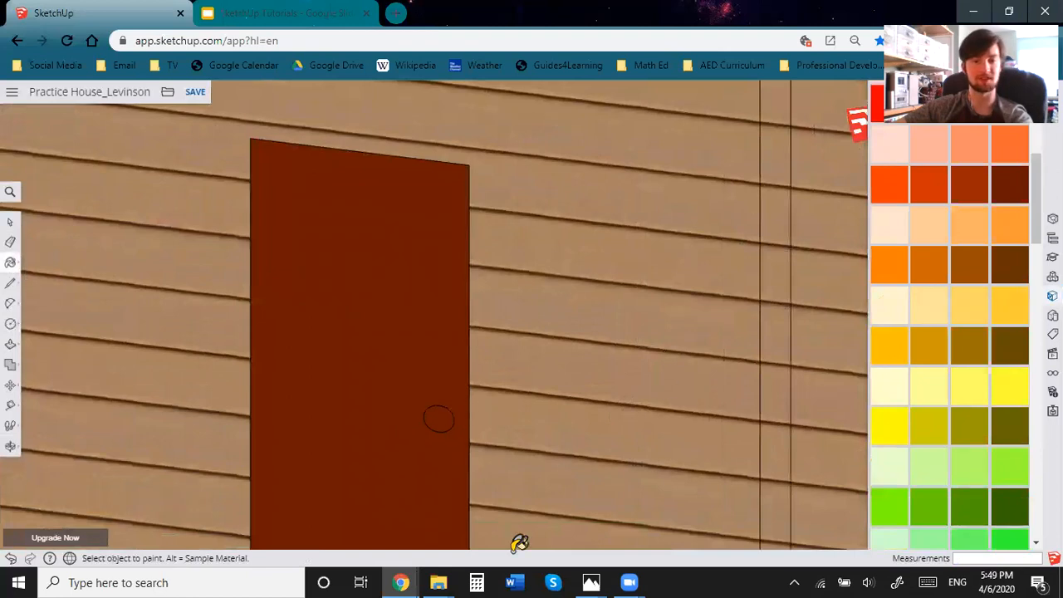
scroll(529, 473, down, 5)
middle_drag(529, 473, 280, 440)
scroll(294, 181, up, 3)
middle_drag(449, 435, 286, 407)
scroll(339, 314, up, 1)
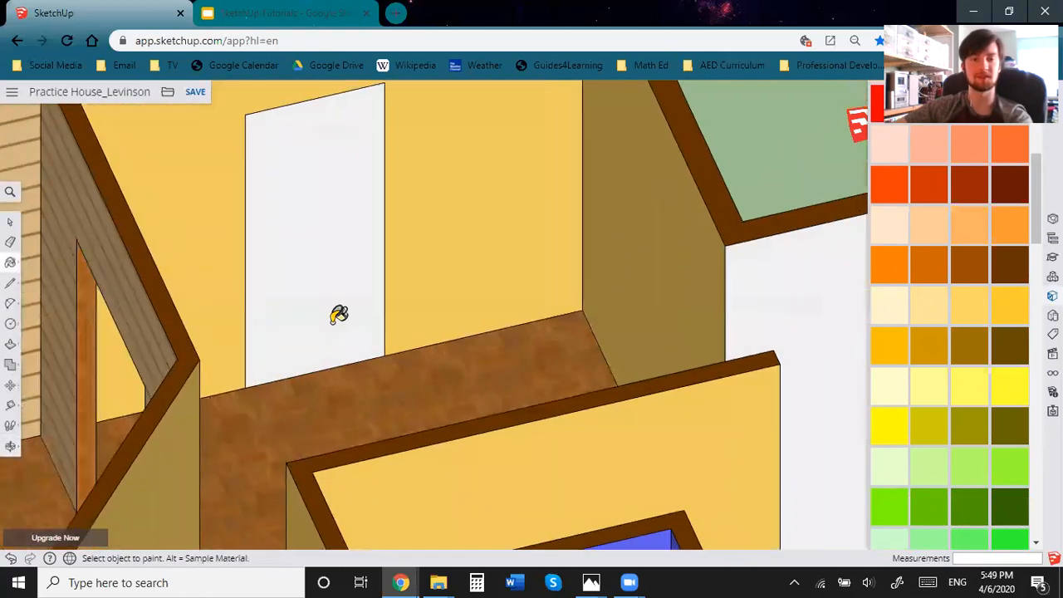
middle_drag(332, 321, 249, 439)
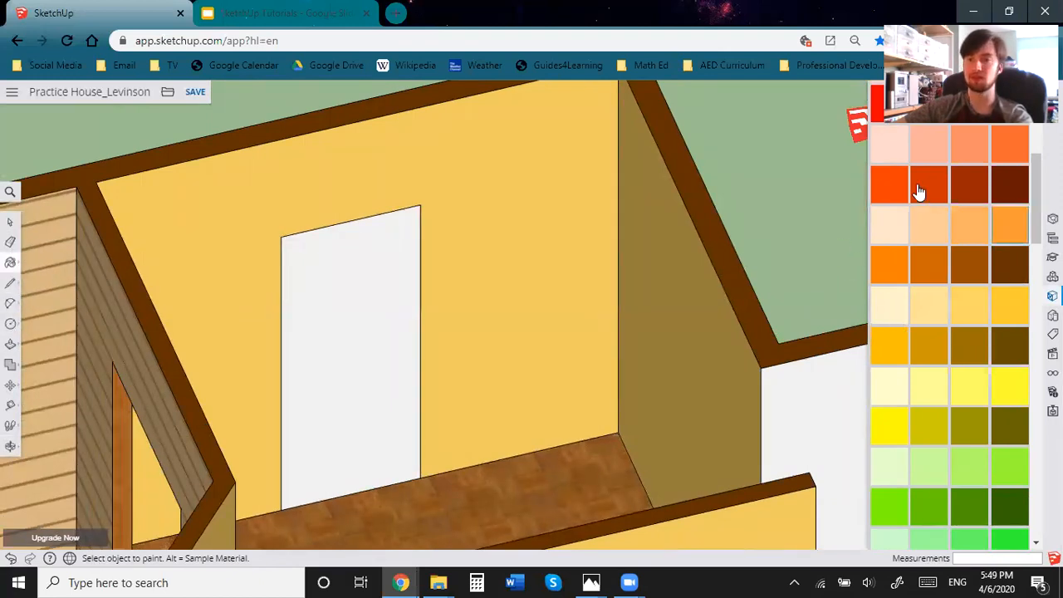
scroll(992, 218, up, 3)
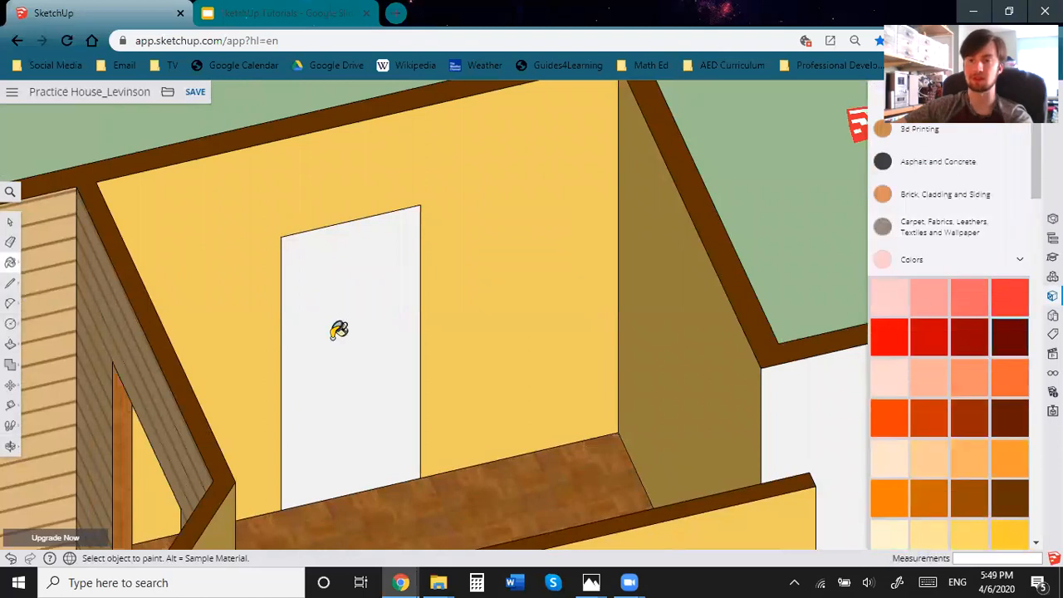
click(411, 328)
Draw a doorknob circle with a radius of about 3 11/16" near the left edge of the front door's inner face.
mouse_move(504, 442)
middle_down()
mouse_move(491, 427)
mouse_move(729, 398)
mouse_move(195, 407)
mouse_move(343, 410)
mouse_move(297, 416)
mouse_move(258, 403)
middle_up()
scroll(313, 393, up, 2)
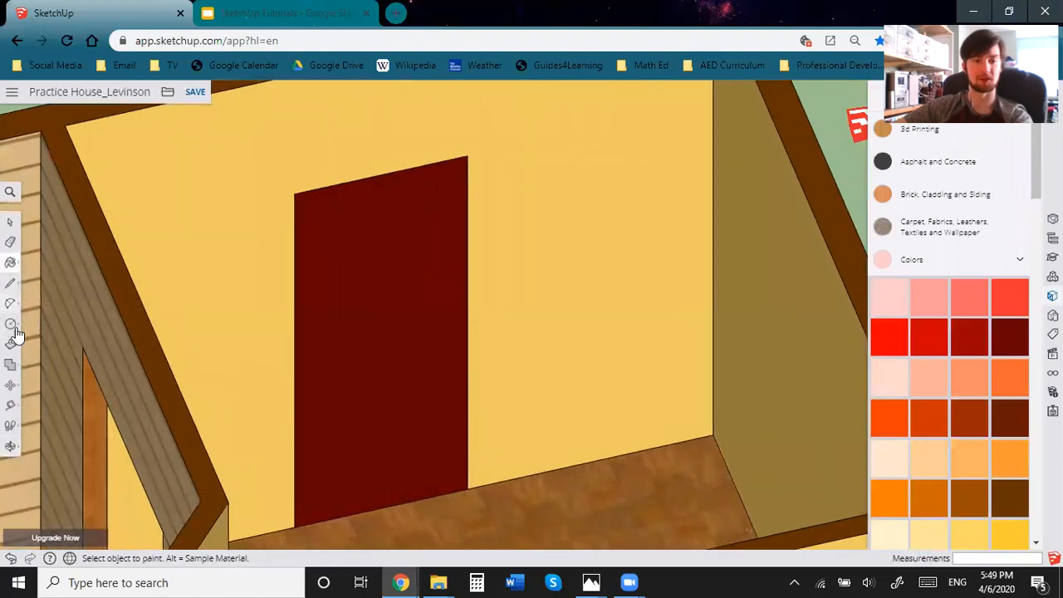
key(c)
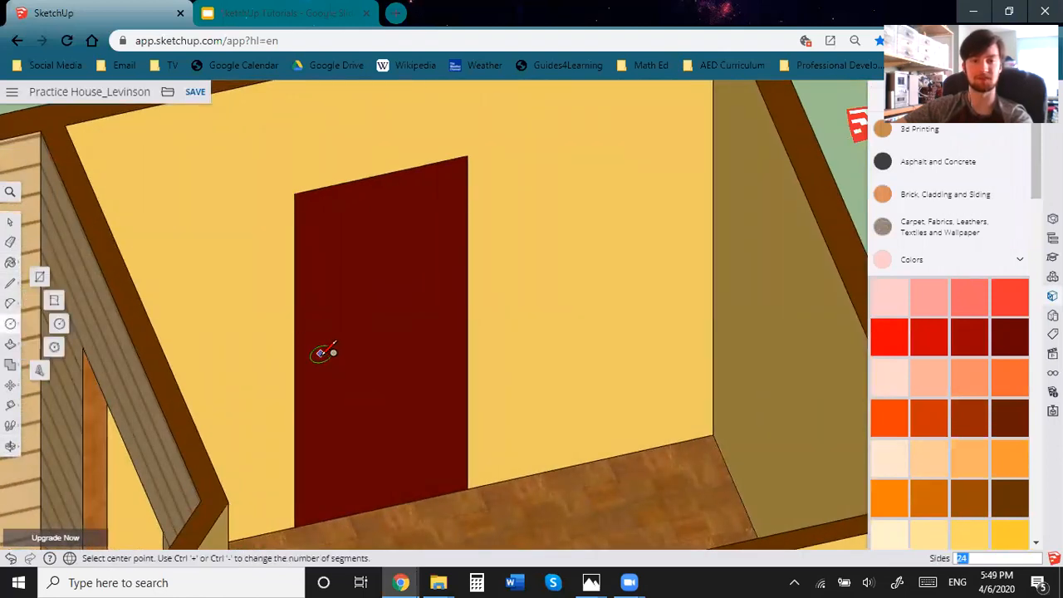
click(323, 353)
click(342, 344)
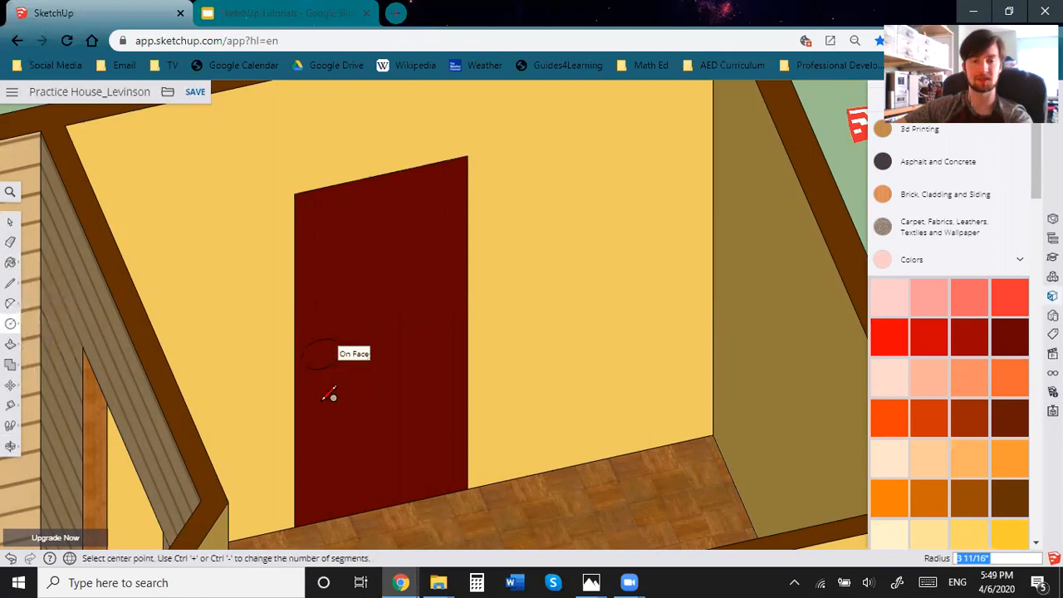
Paint the doorknob circle on the front door's inner face golden yellow with Color D05.
click(10, 262)
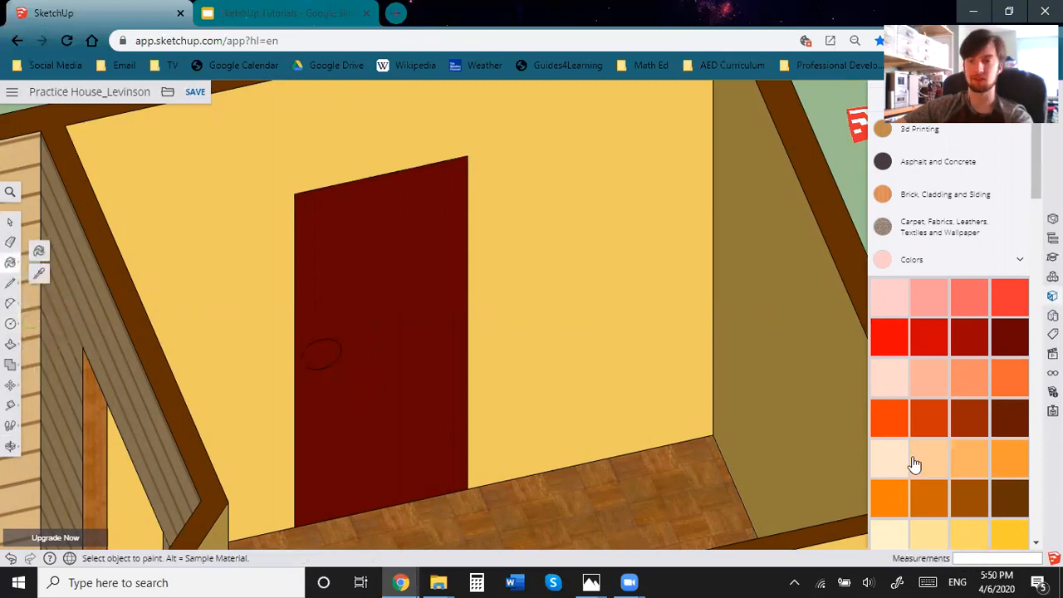
scroll(918, 415, down, 5)
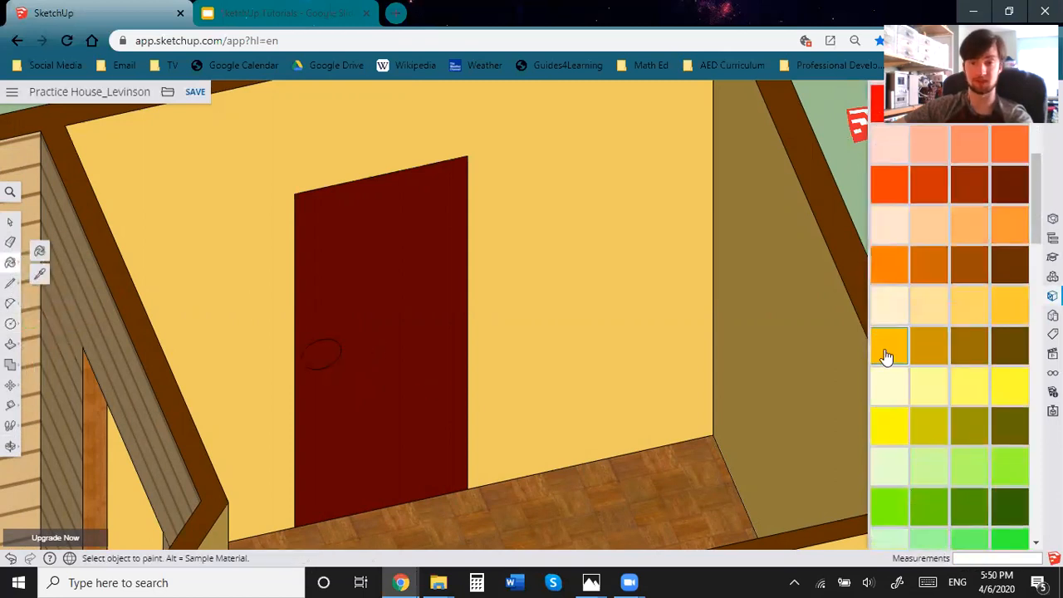
click(887, 353)
click(334, 359)
Check the front door's painted outer face and doorknob from outside the house, and put away the materials.
mouse_move(352, 388)
middle_down()
mouse_move(759, 358)
mouse_move(402, 366)
mouse_move(840, 400)
middle_up()
scroll(736, 364, down, 3)
shift+middle_drag(534, 385, 259, 523)
middle_drag(624, 281, 598, 420)
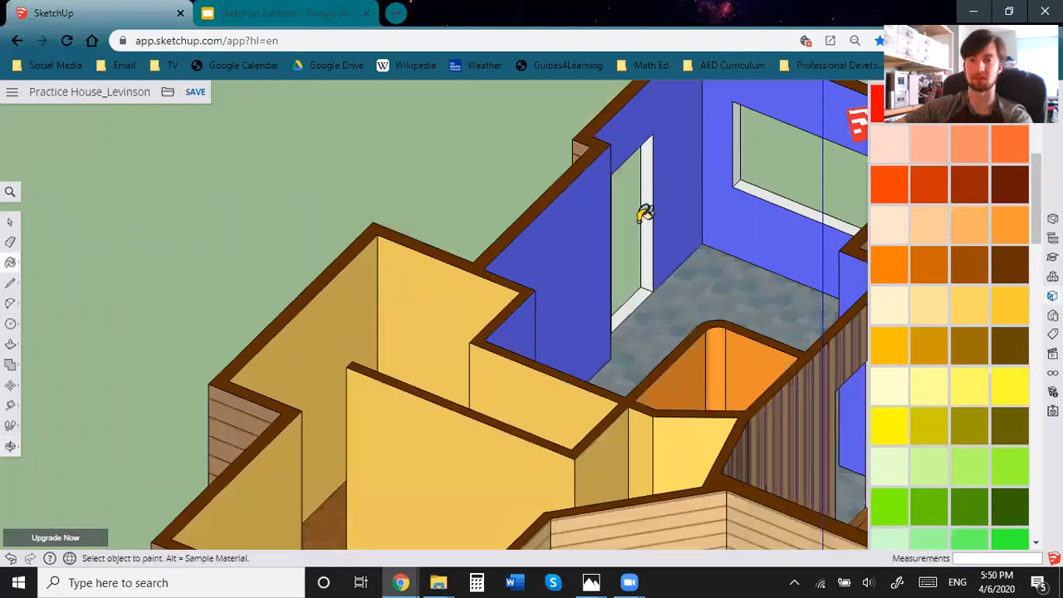
middle_drag(486, 465, 636, 325)
scroll(636, 325, up, 2)
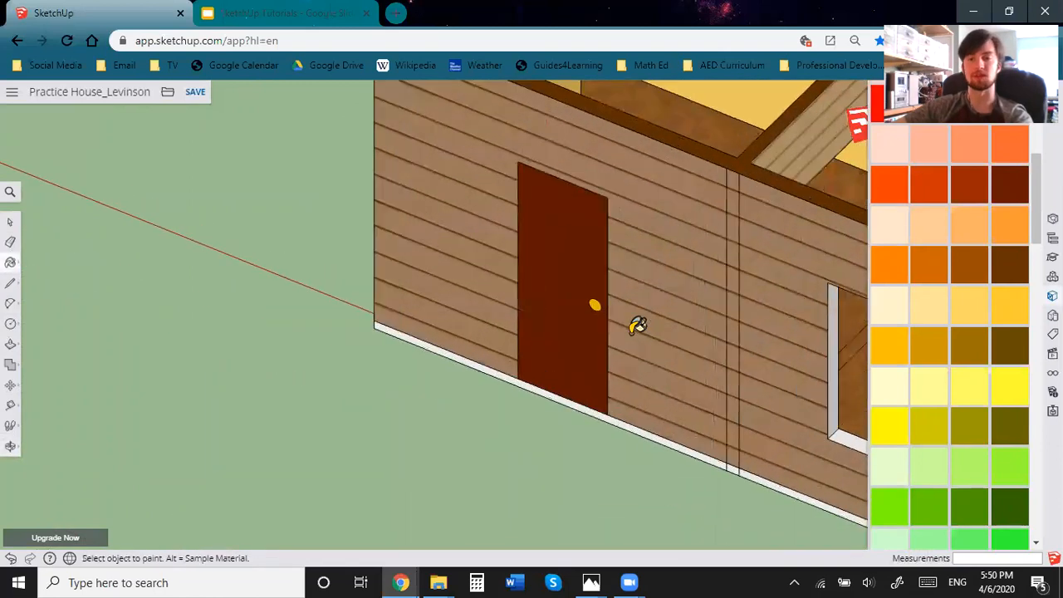
scroll(629, 325, up, 1)
shift+middle_drag(551, 337, 517, 387)
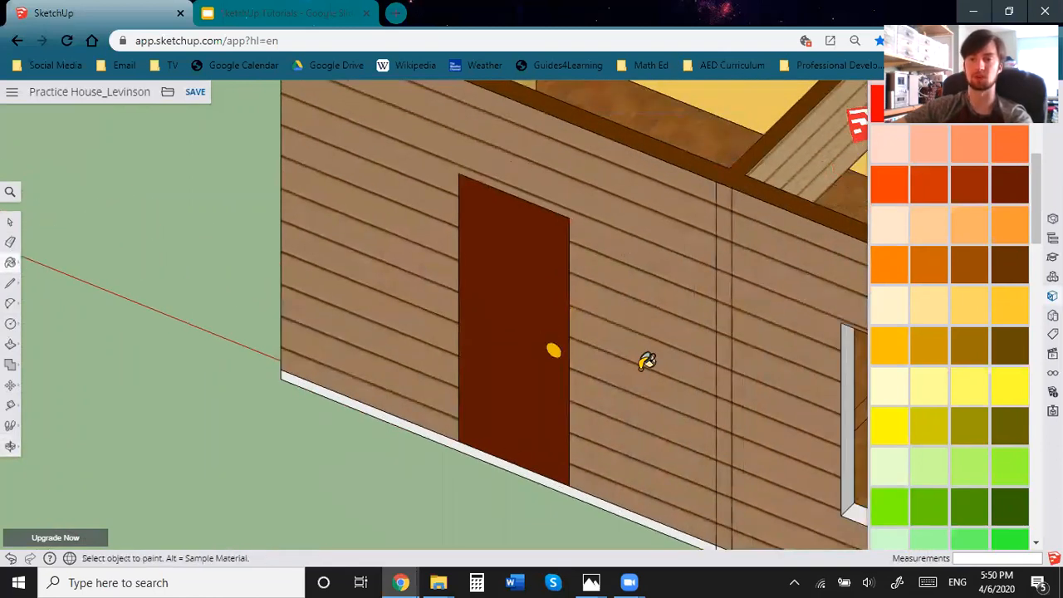
scroll(1001, 301, up, 4)
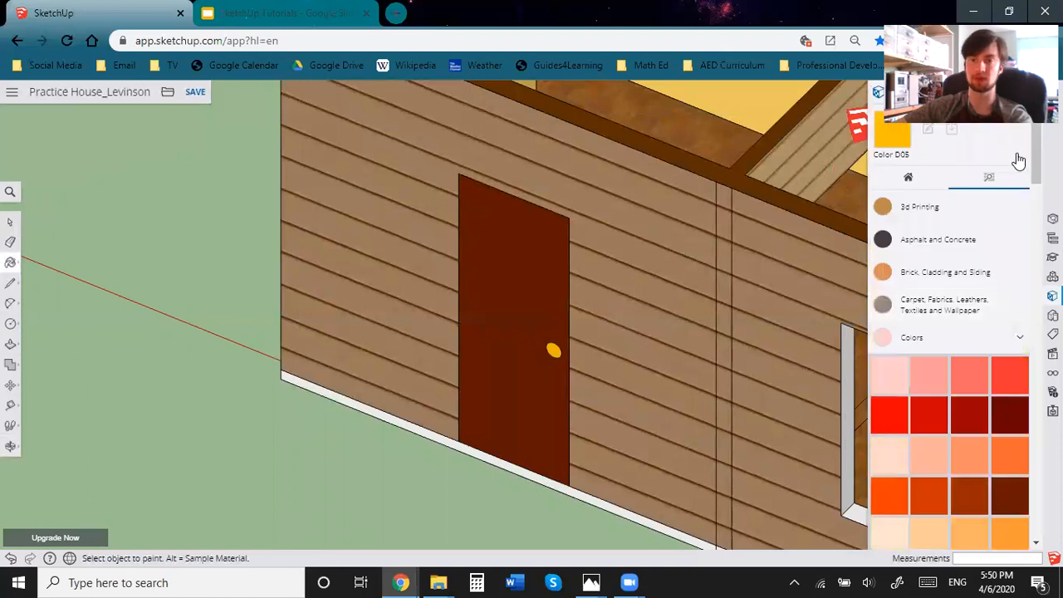
click(1017, 93)
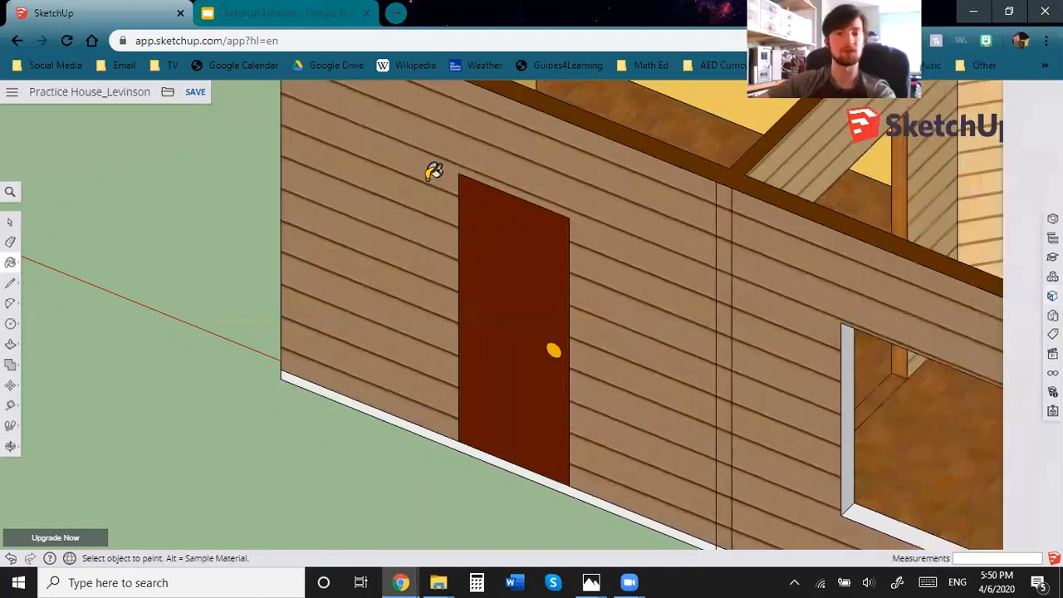
Make the front door, including its doorknobs, into a component named Entry Door.
click(10, 222)
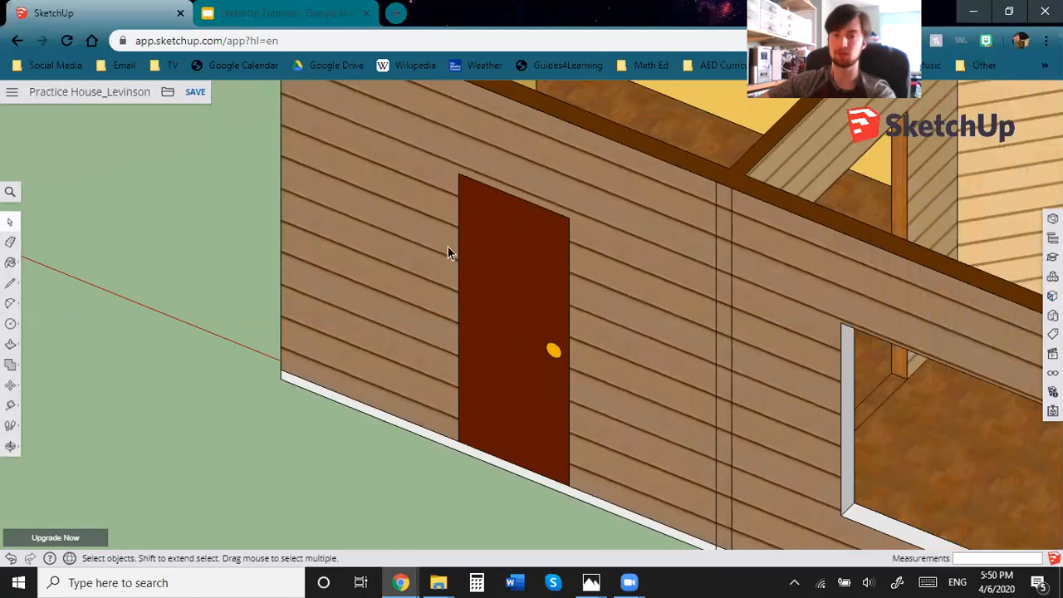
drag(570, 390, 586, 510)
middle_drag(703, 374, 472, 420)
middle_drag(796, 310, 556, 338)
right_click(556, 340)
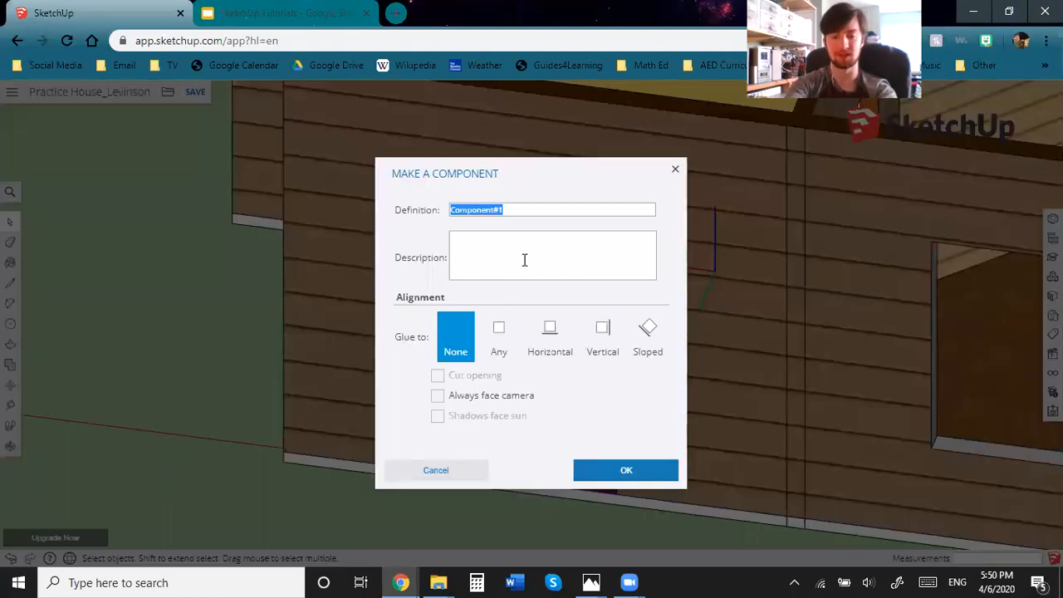
text(Entra)
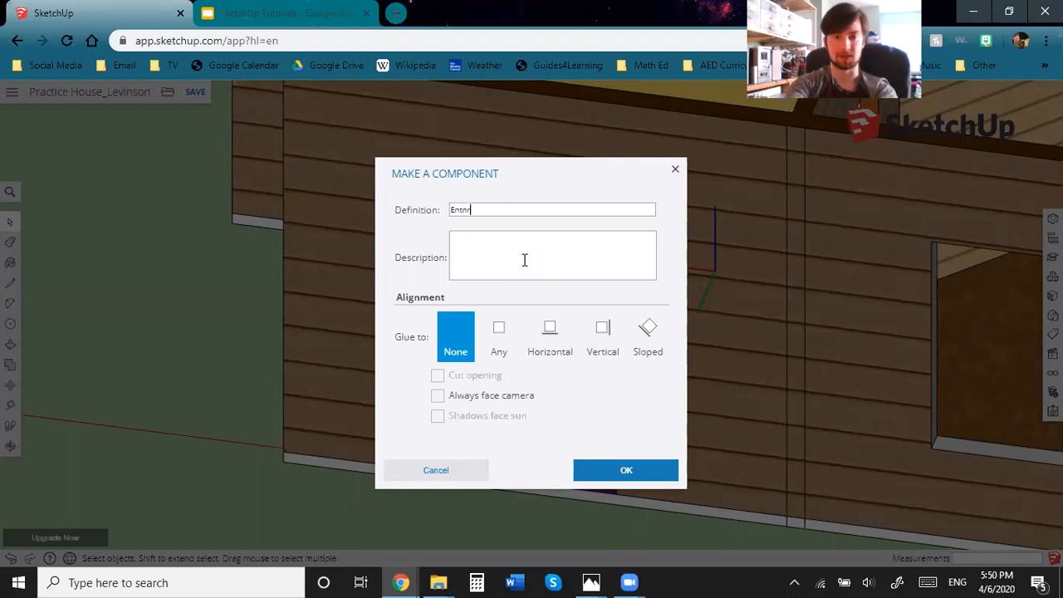
text( Door)
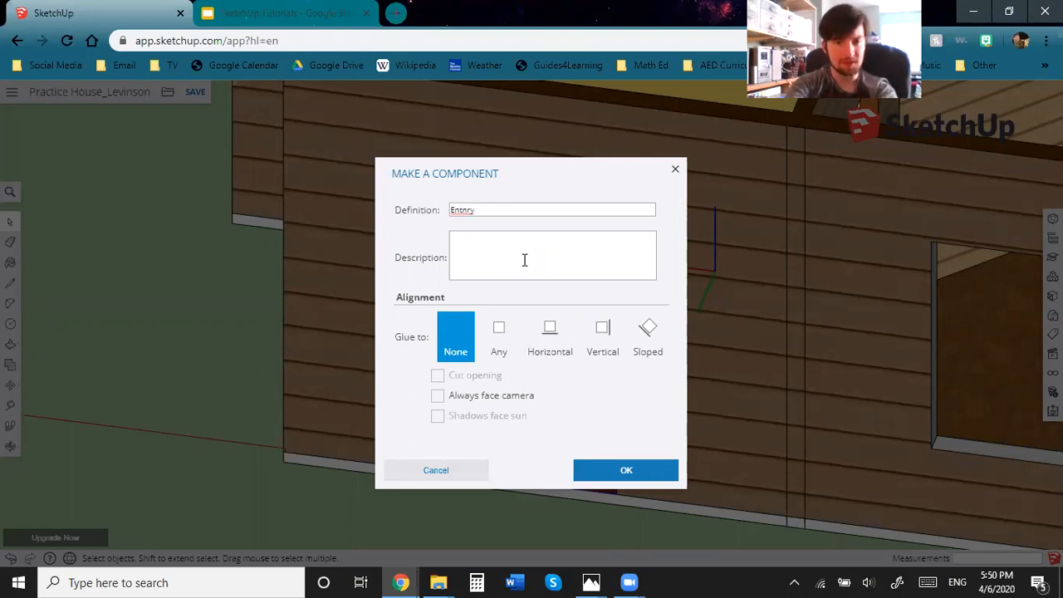
key(BackSpace)
key(BackSpace)
key(BackSpace)
key(BackSpace)
key(BackSpace)
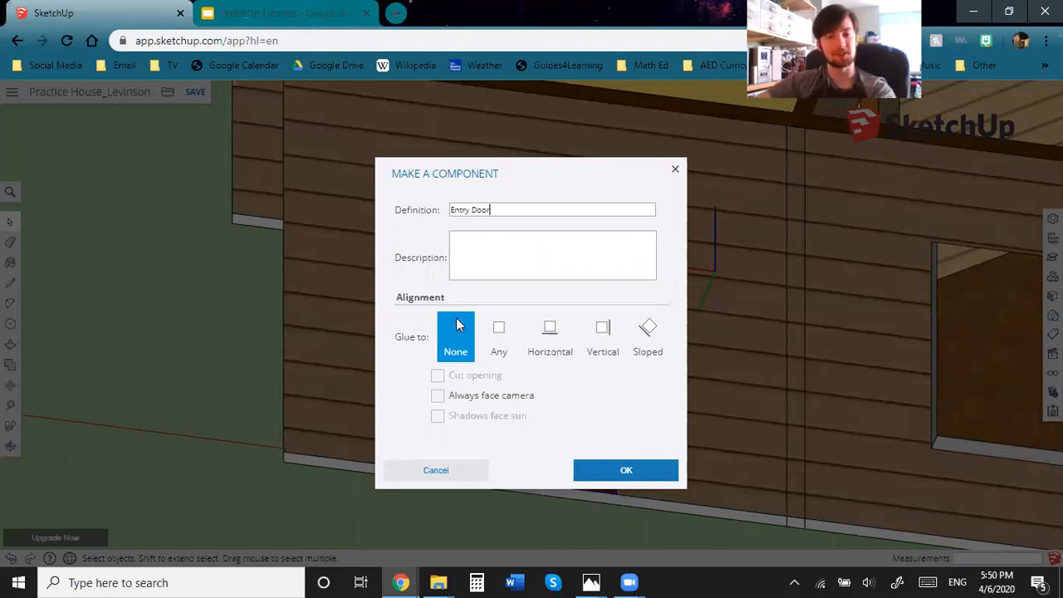
click(603, 472)
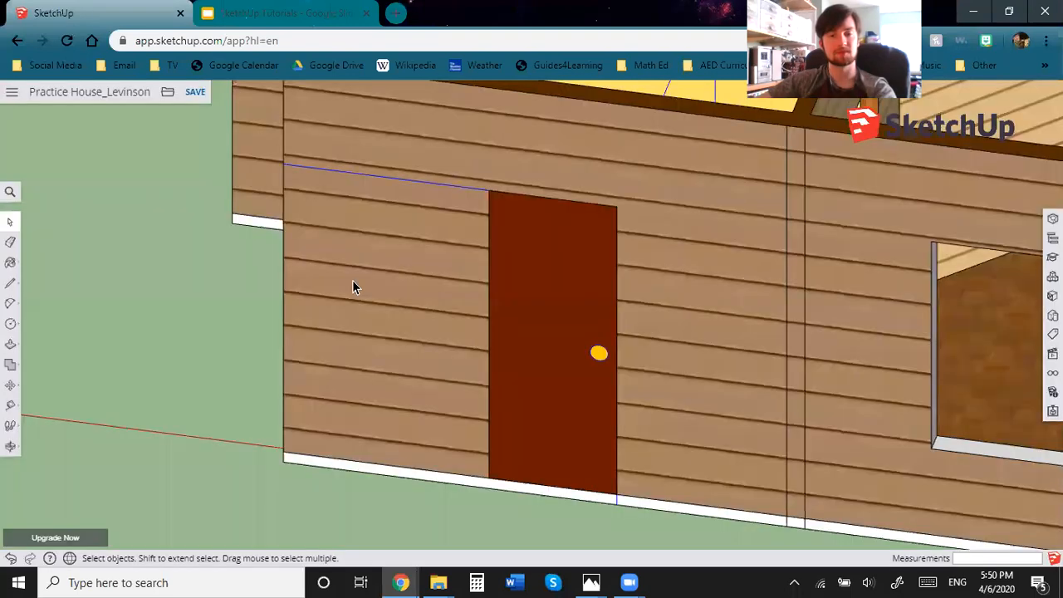
Place an Entry Door component from the model's own components on the ground outside the blue room's open exterior doorway.
middle_drag(304, 257, 174, 218)
scroll(441, 323, up, 4)
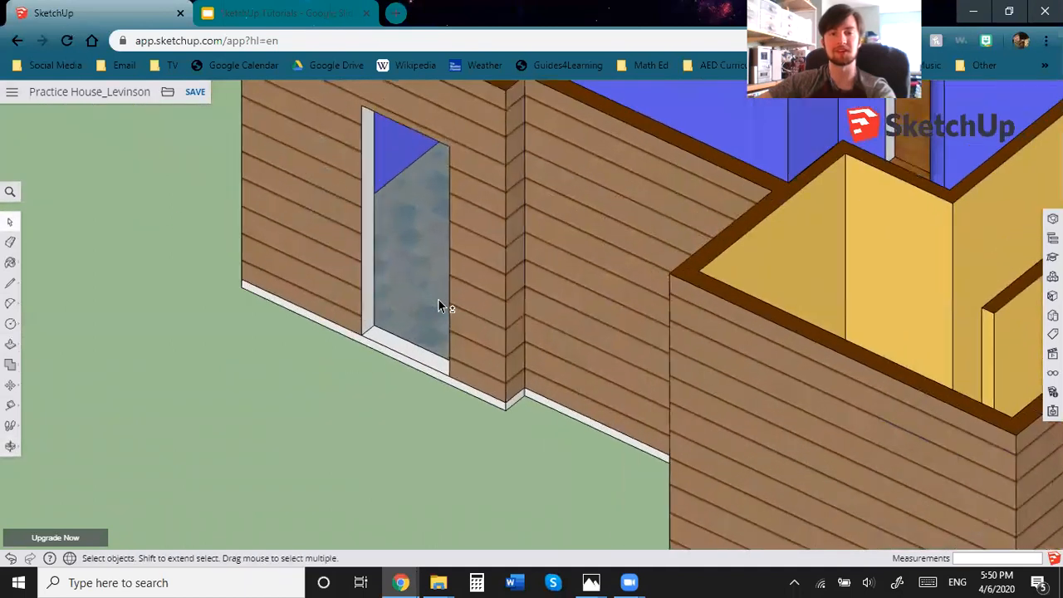
middle_drag(491, 474, 104, 329)
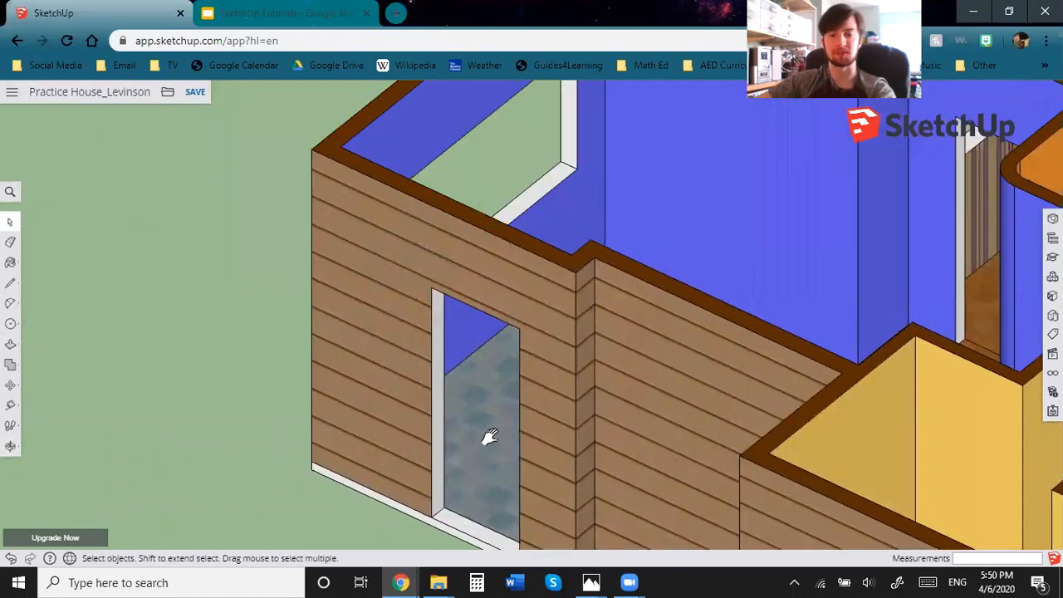
shift+middle_drag(463, 371, 416, 309)
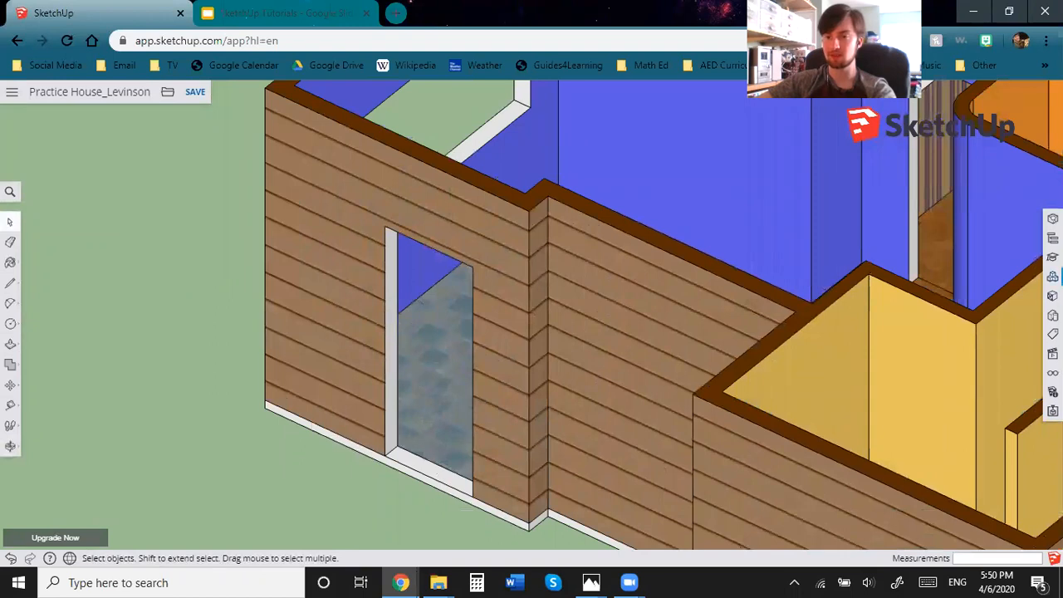
click(1053, 277)
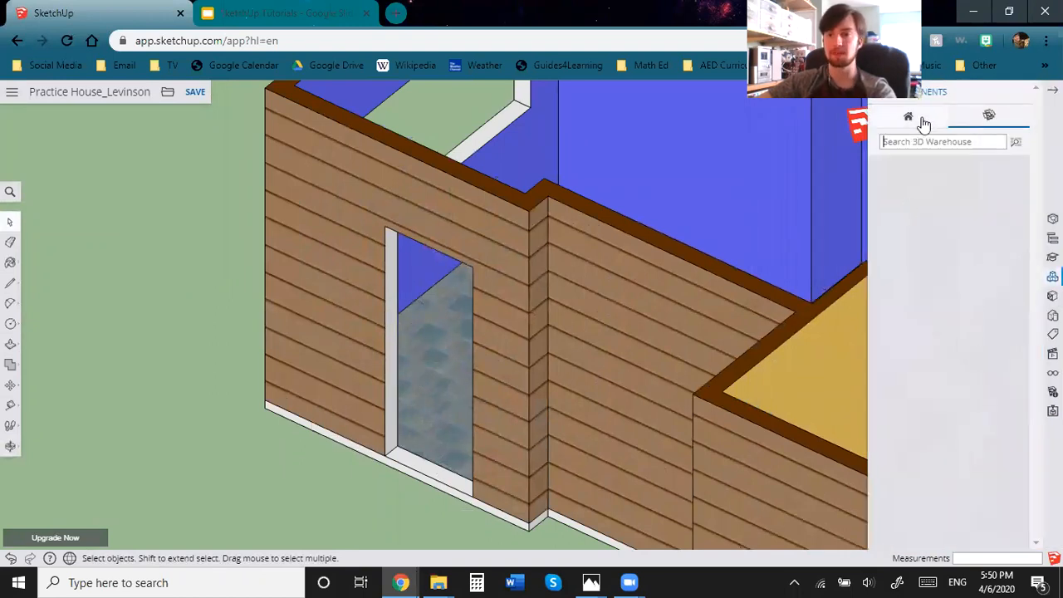
click(923, 122)
click(949, 151)
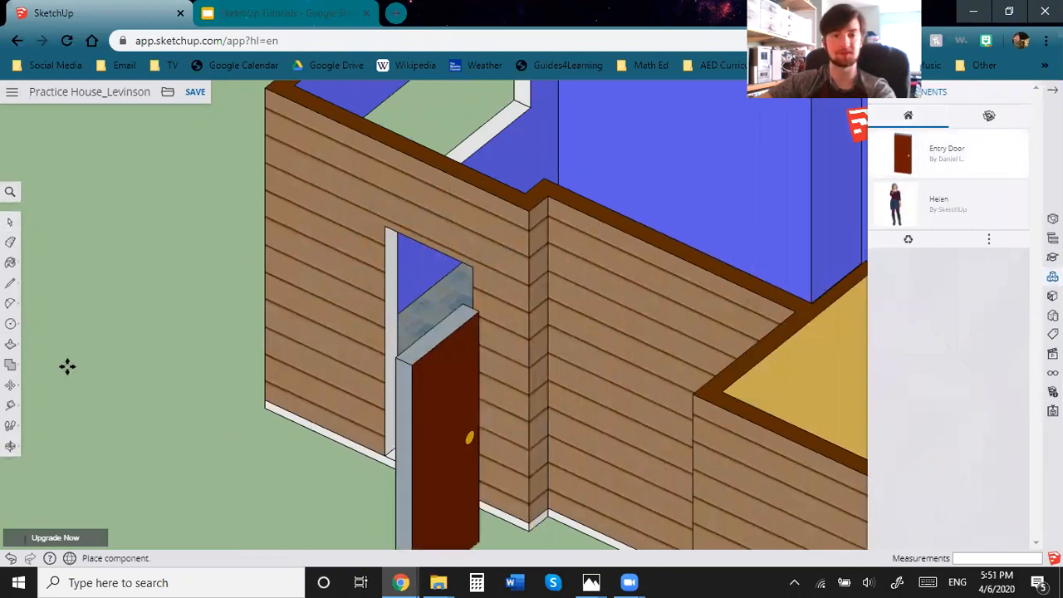
click(92, 359)
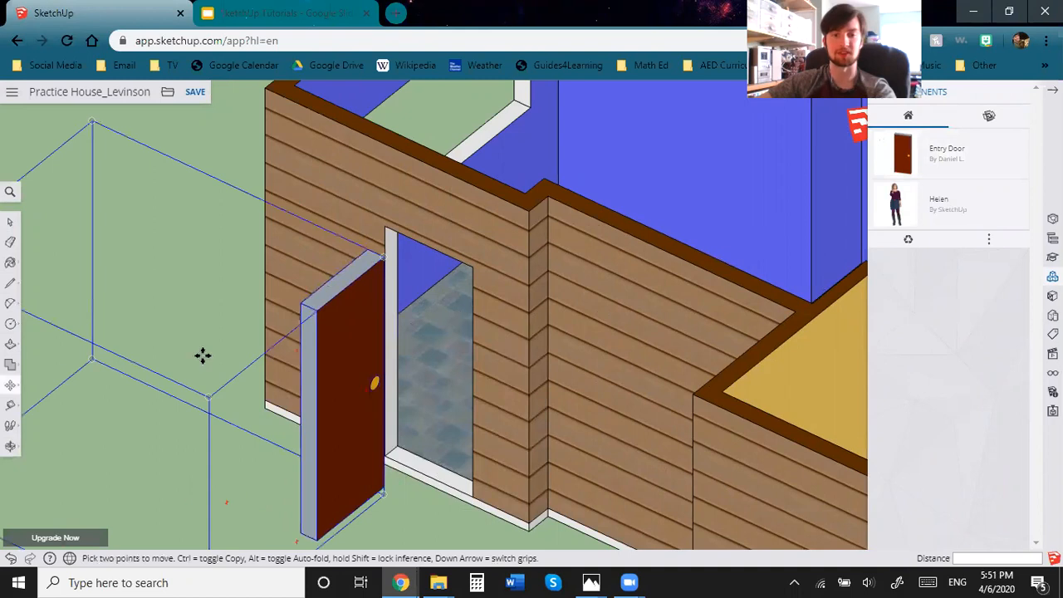
Try to rotate the placed Entry Door component about its upper corner, and delete it.
scroll(200, 411, down, 2)
scroll(190, 428, up, 1)
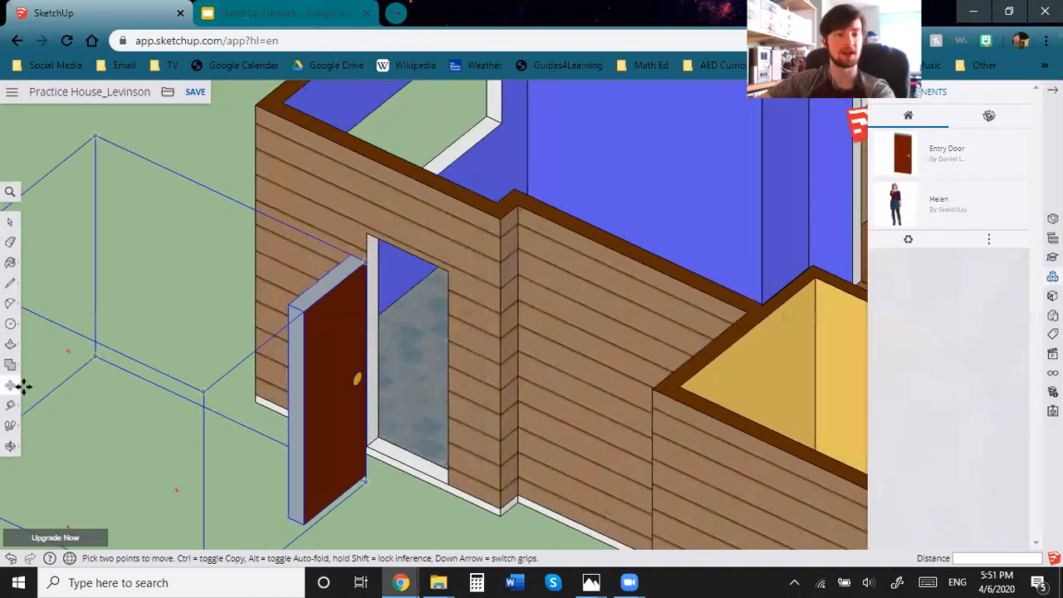
mouse_move(11, 389)
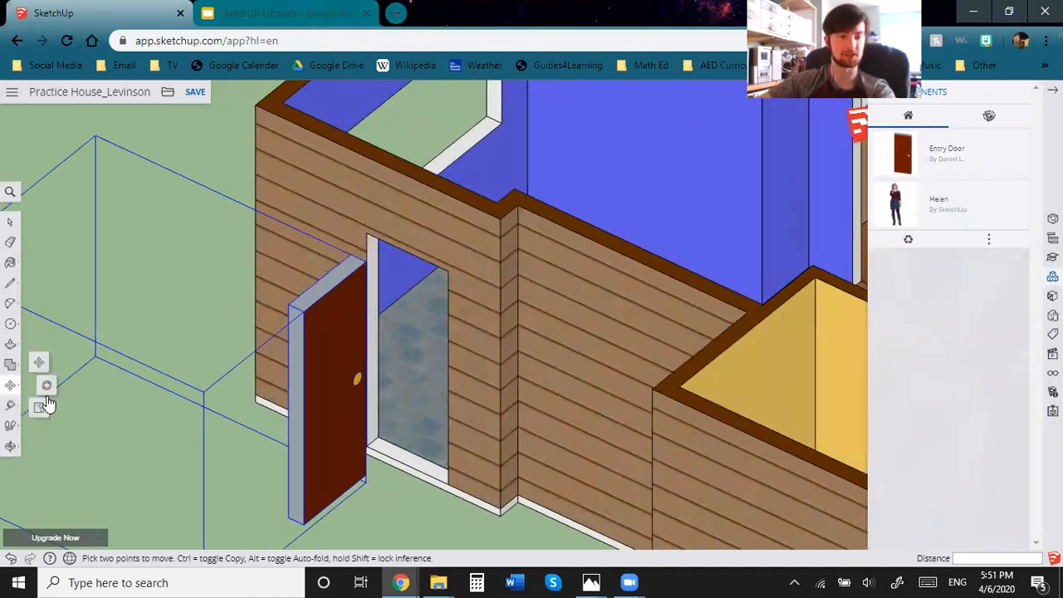
click(47, 388)
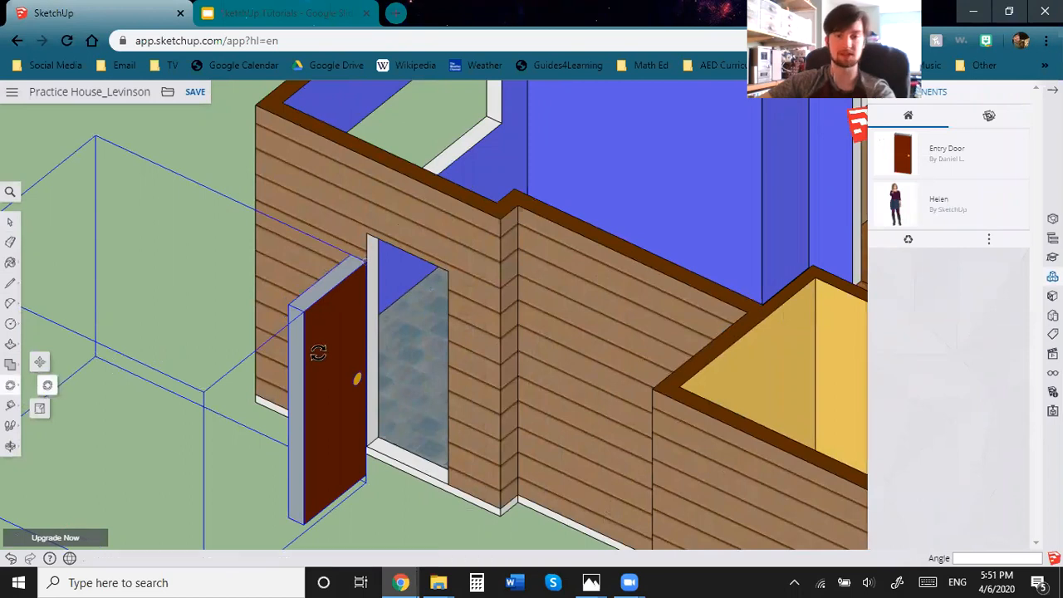
click(366, 263)
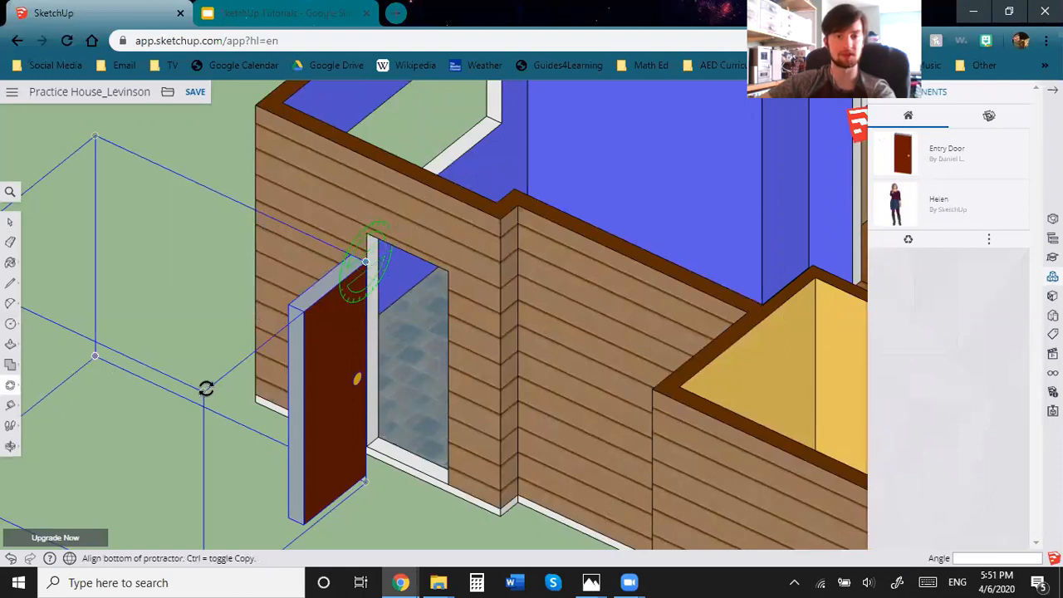
click(206, 277)
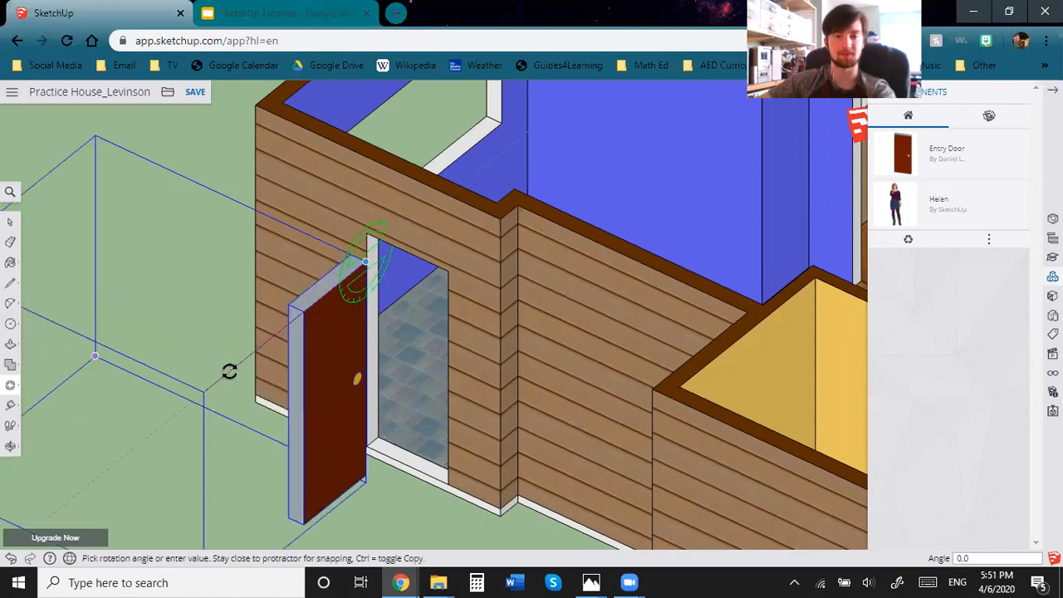
key(Delete)
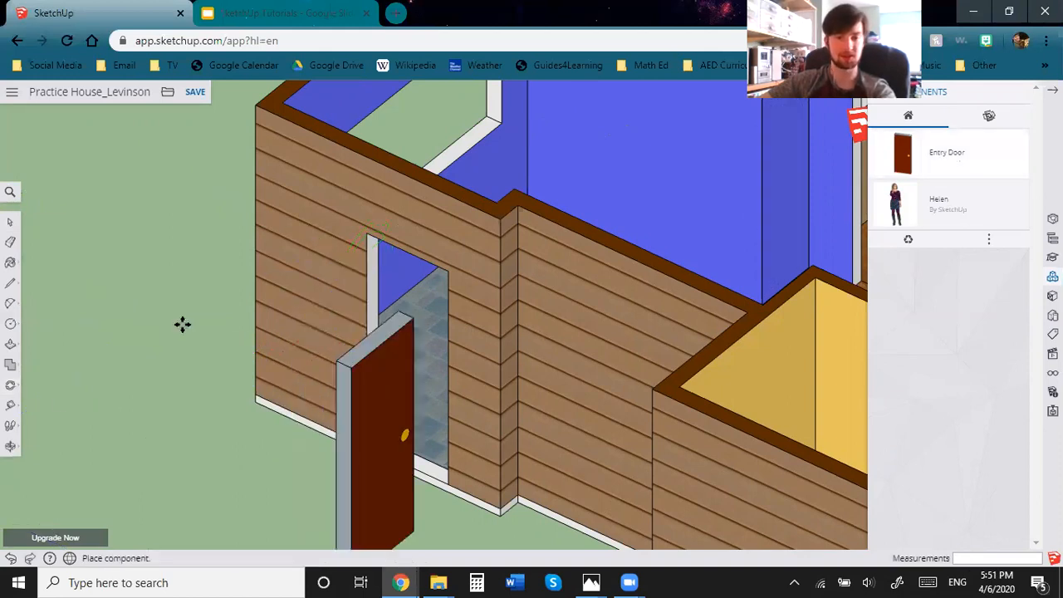
Place an Entry Door component outside the blue room's doorway and rotate it 90 degrees horizontally so it faces outward parallel to that wall.
click(20, 337)
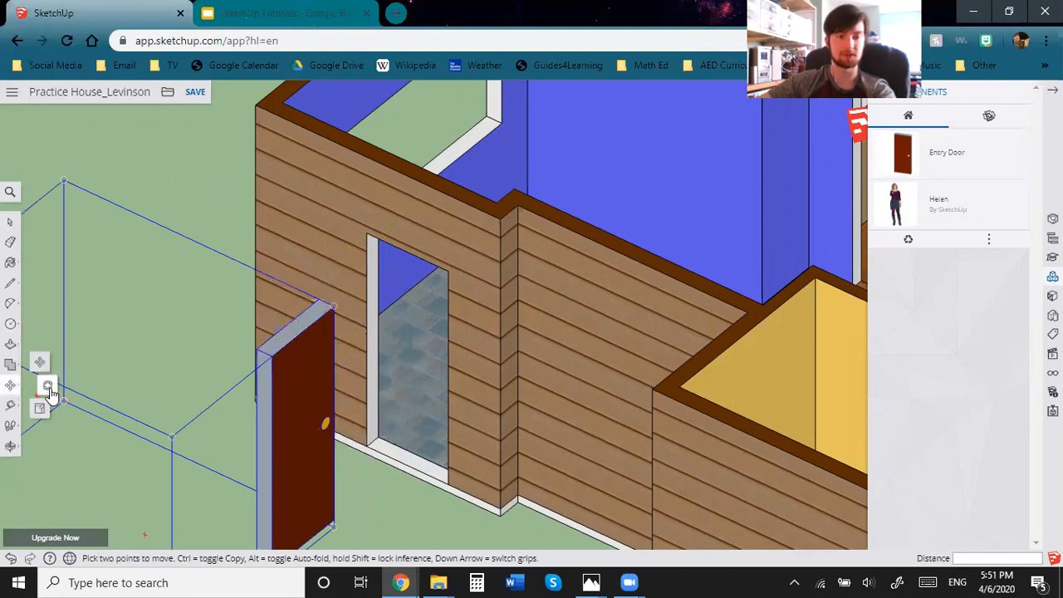
key(q)
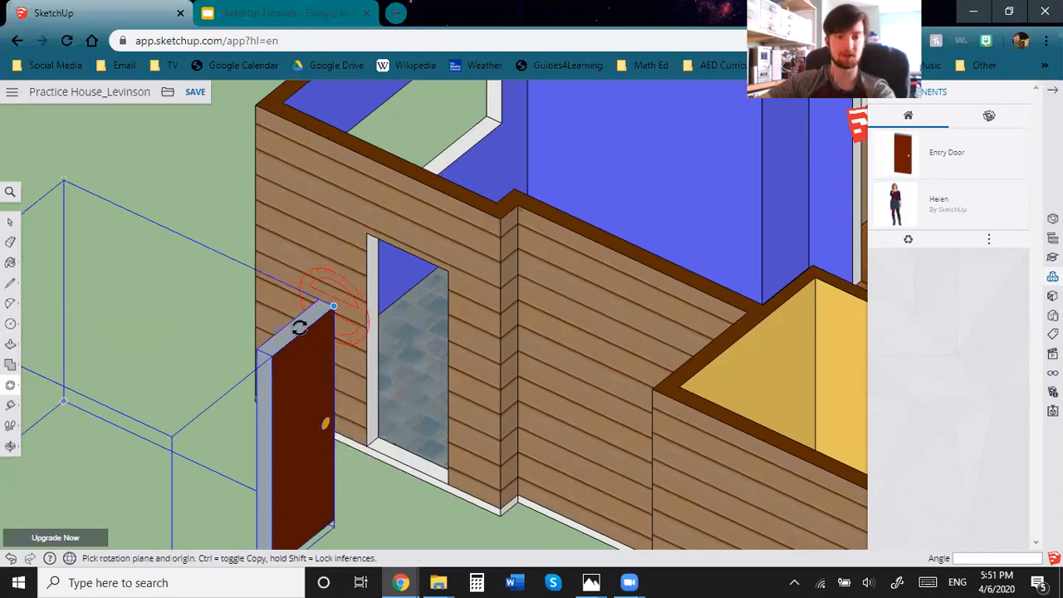
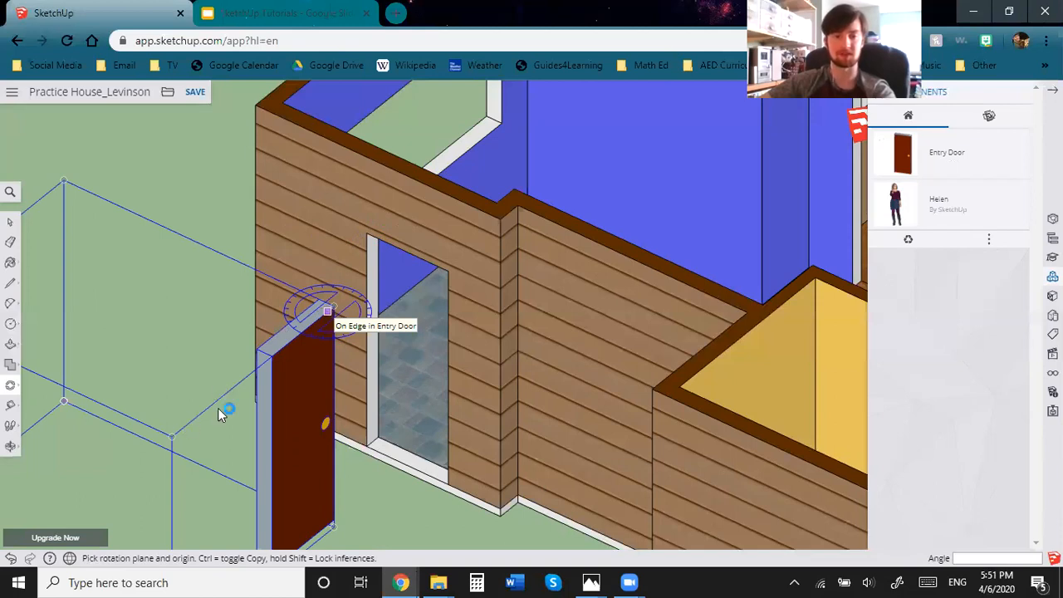
click(327, 309)
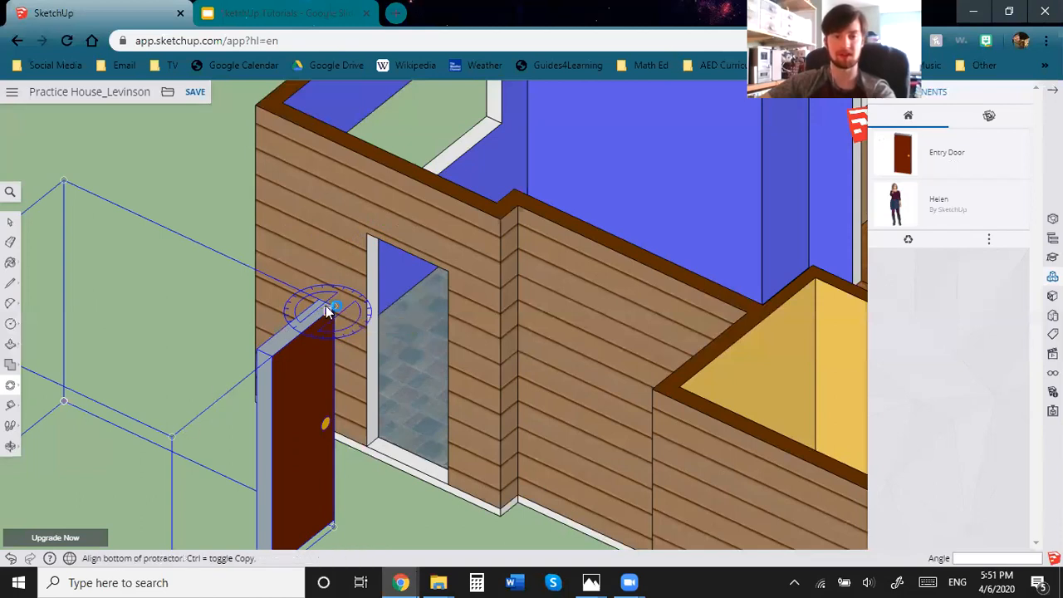
click(206, 385)
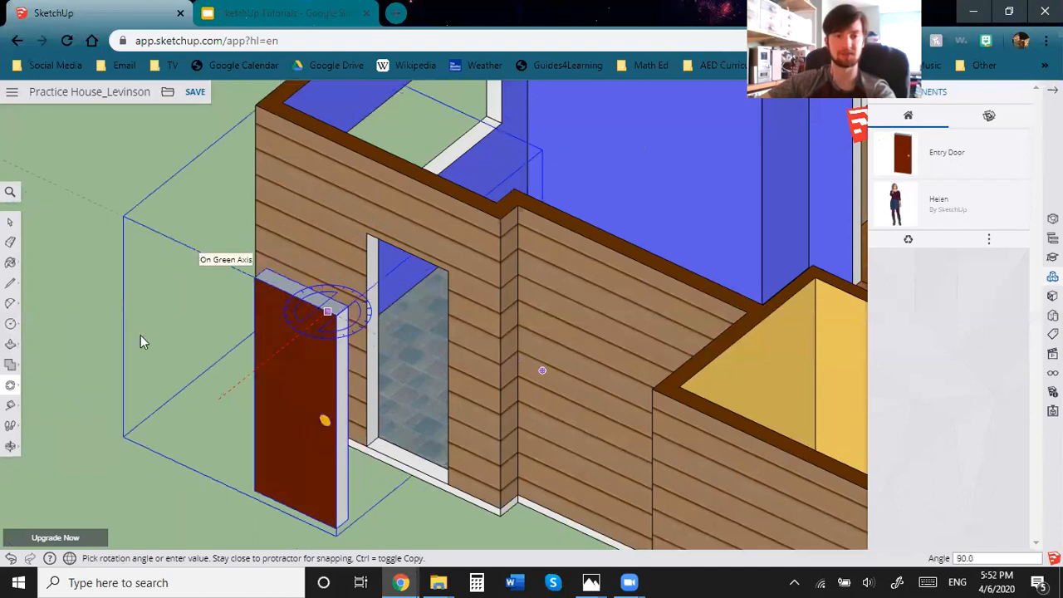
click(142, 362)
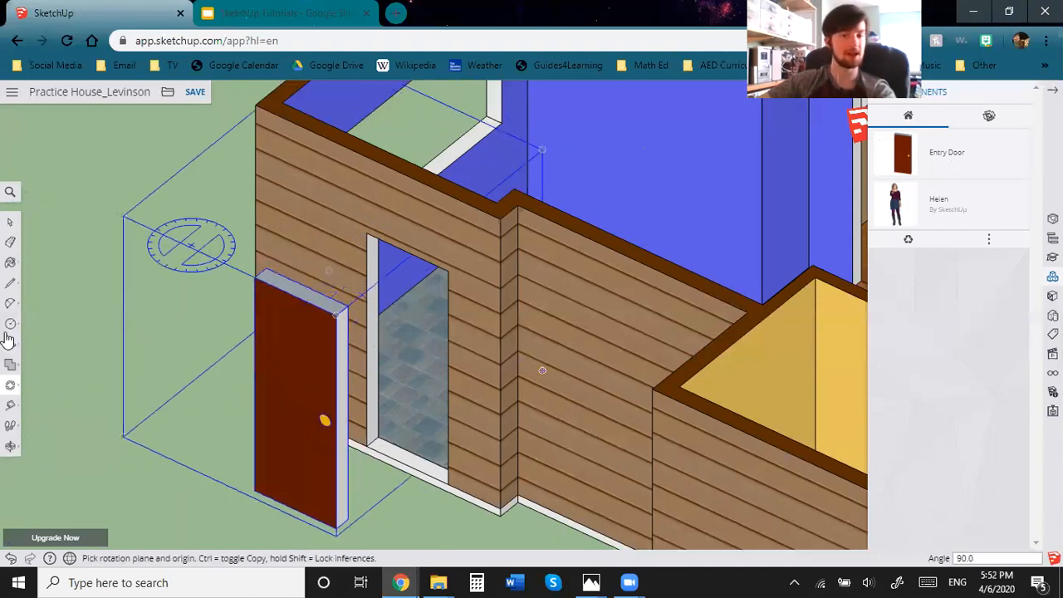
Move the Entry Door component by its lower outer corner onto the matching corner of the blue room's exterior doorway.
click(14, 388)
click(43, 362)
click(42, 361)
scroll(346, 539, up, 2)
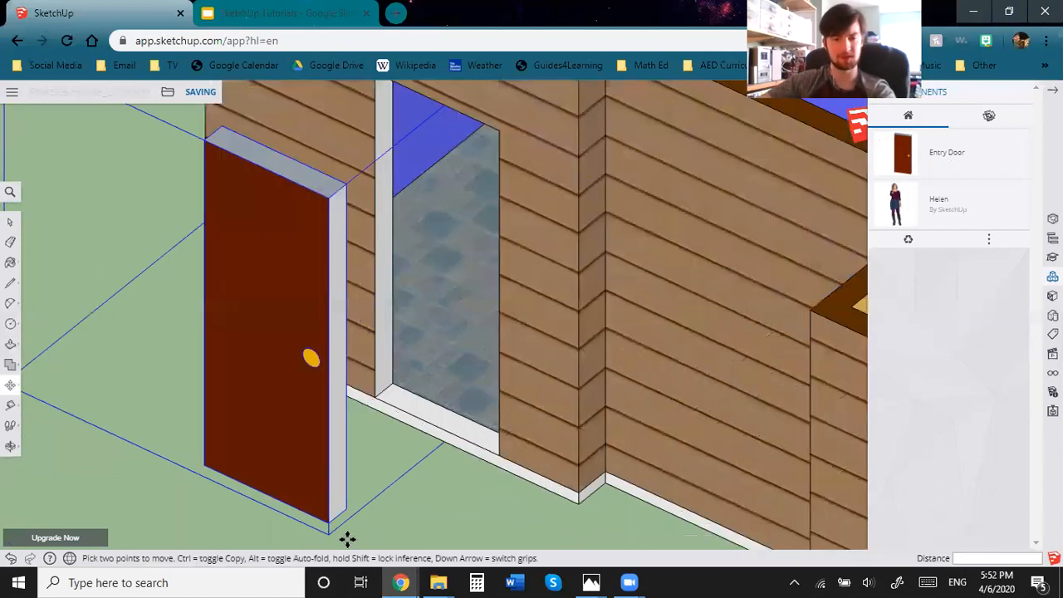
scroll(326, 518, up, 1)
click(325, 518)
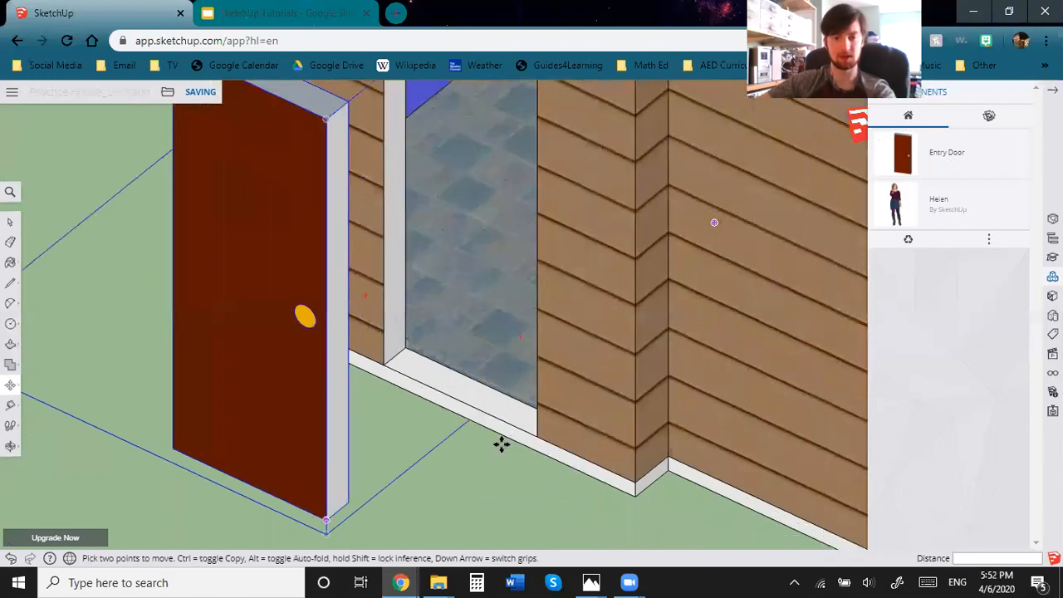
scroll(487, 449, down, 1)
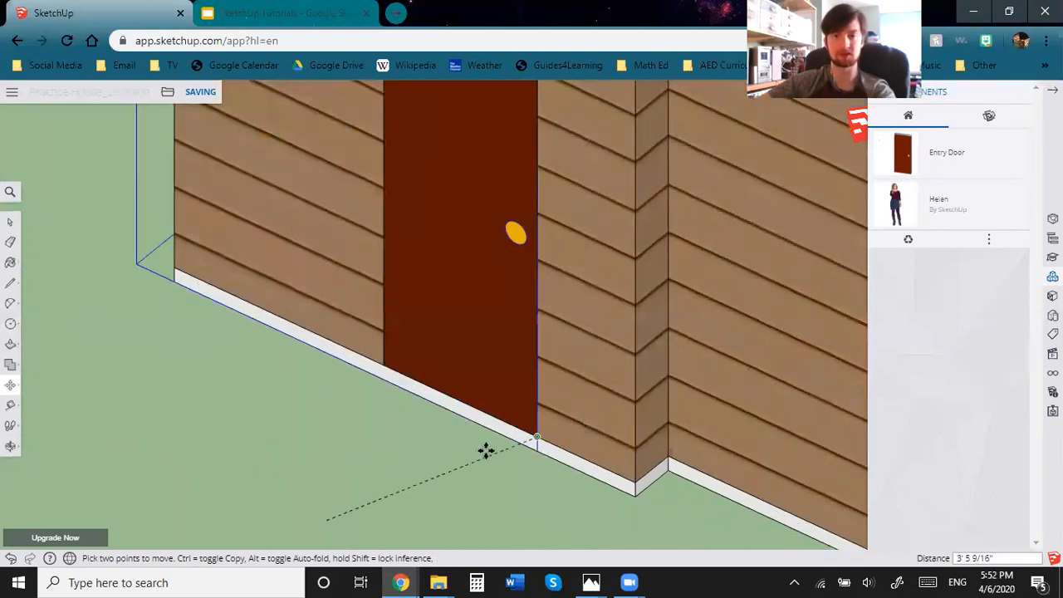
click(648, 461)
scroll(474, 380, down, 3)
scroll(585, 330, down, 3)
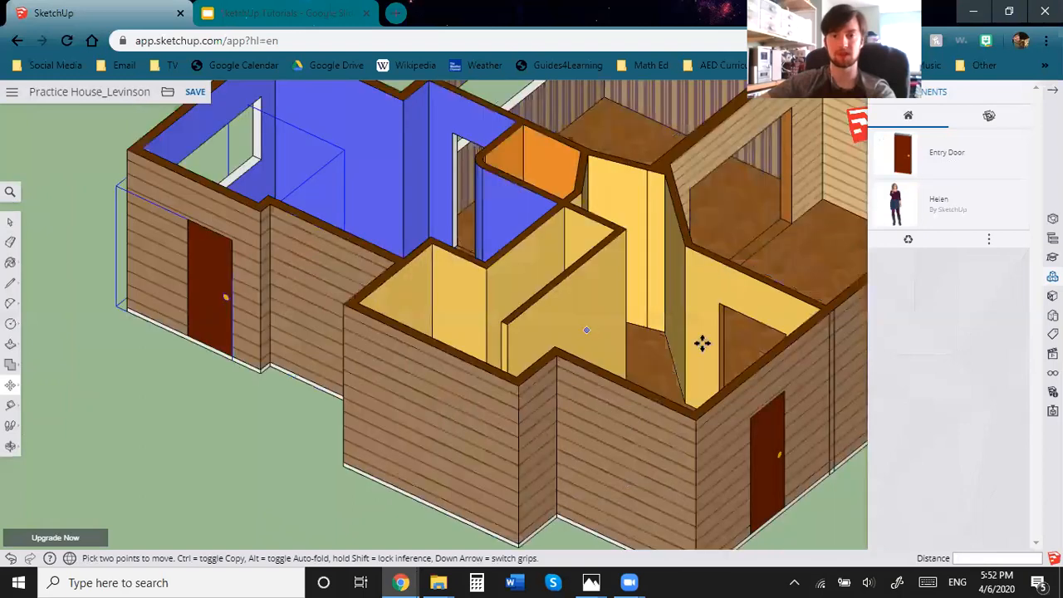
Fill the large exterior window opening beside the front door with a rectangle drawn from its upper corner to the diagonally opposite lower corner.
middle_drag(702, 343, 494, 377)
scroll(495, 378, up, 2)
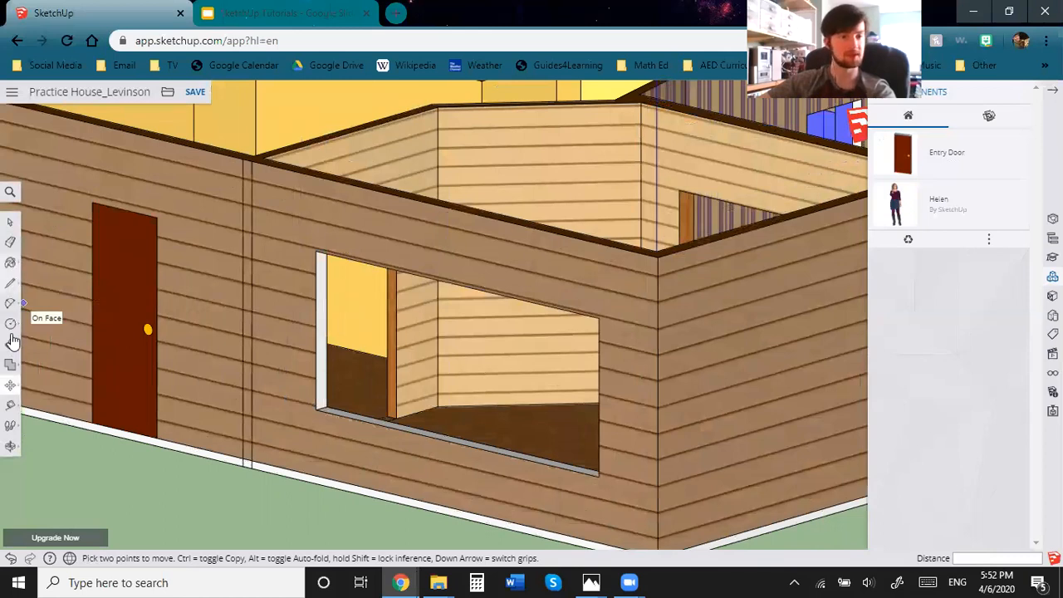
click(10, 323)
click(44, 283)
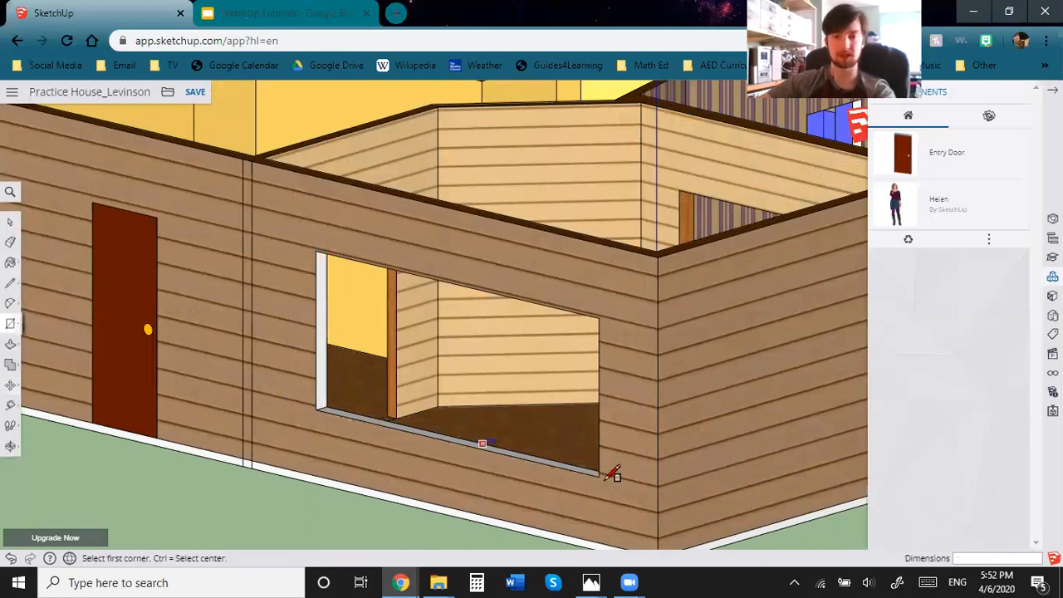
scroll(601, 478, up, 2)
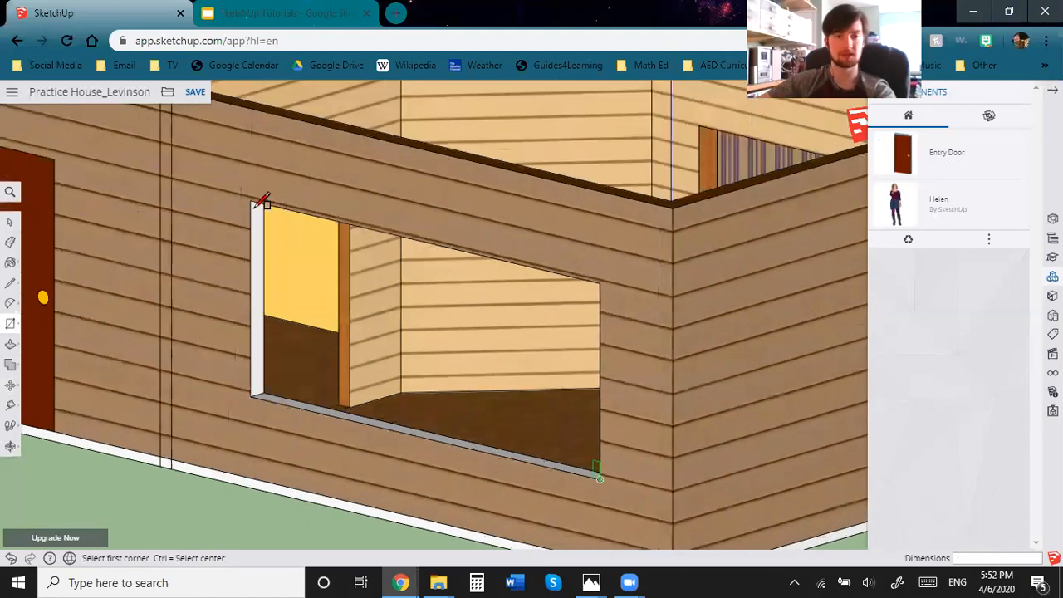
click(251, 202)
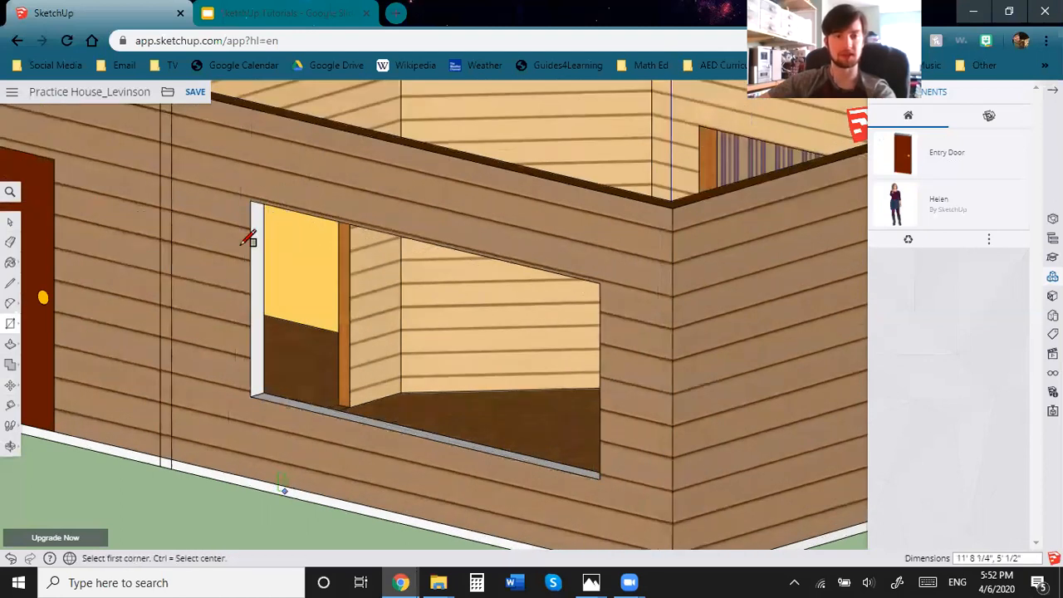
click(251, 201)
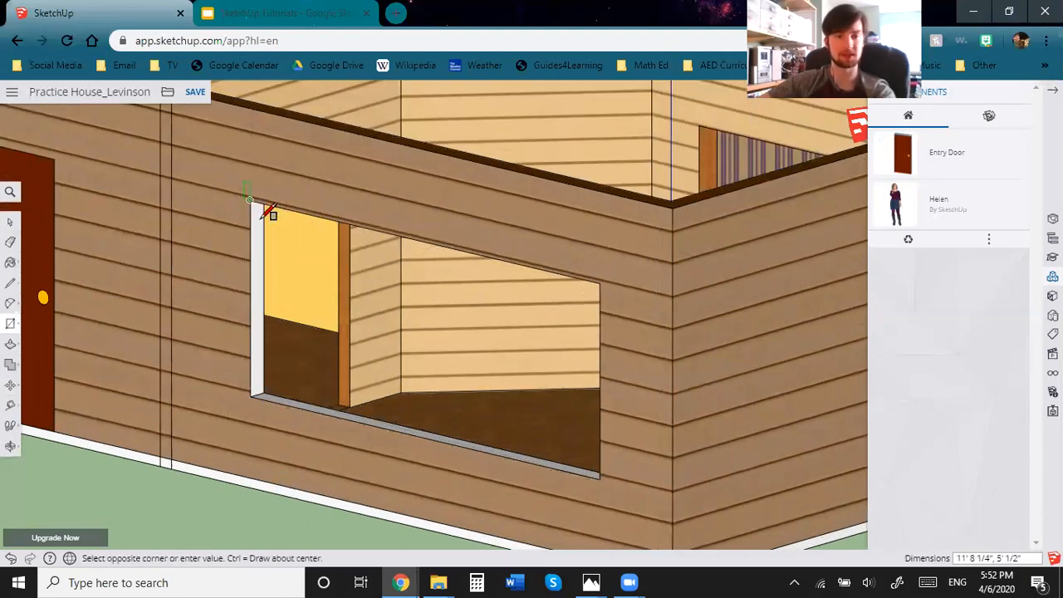
click(600, 477)
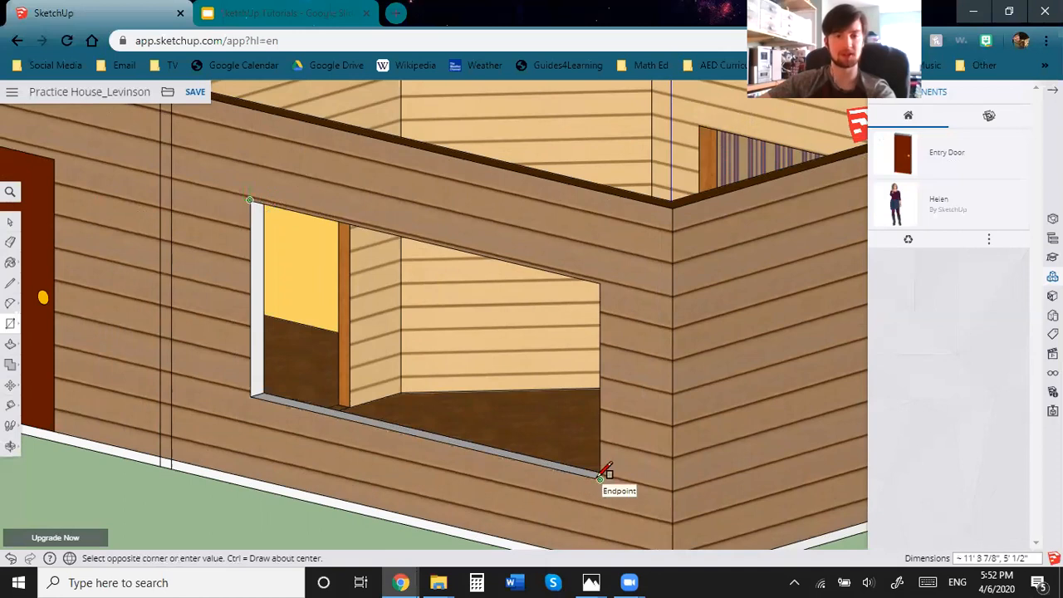
Try to push the new window face into the wall with Push/Pull, and check the opening from above.
click(12, 363)
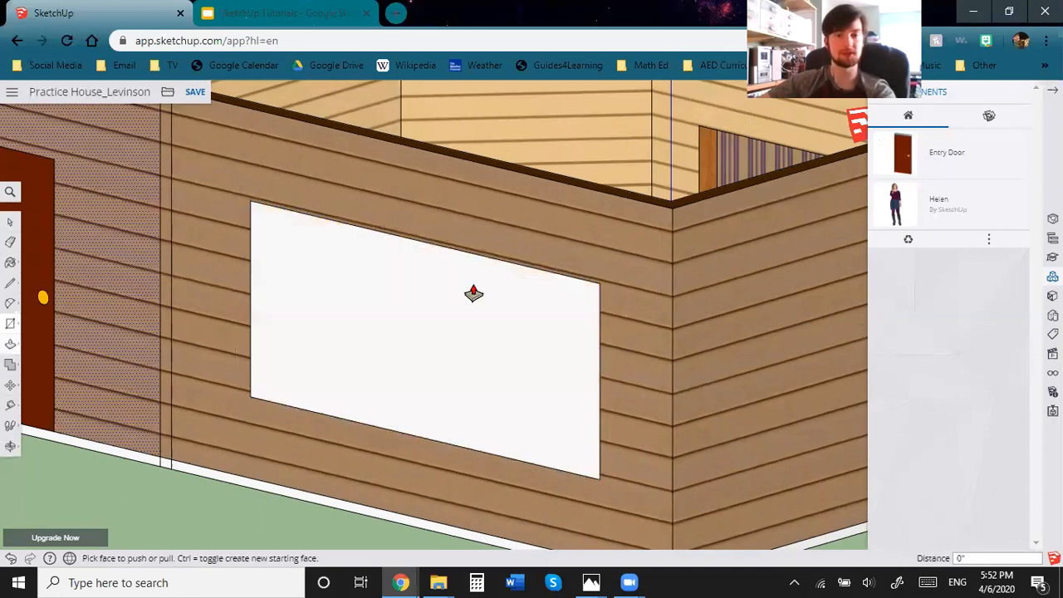
click(465, 299)
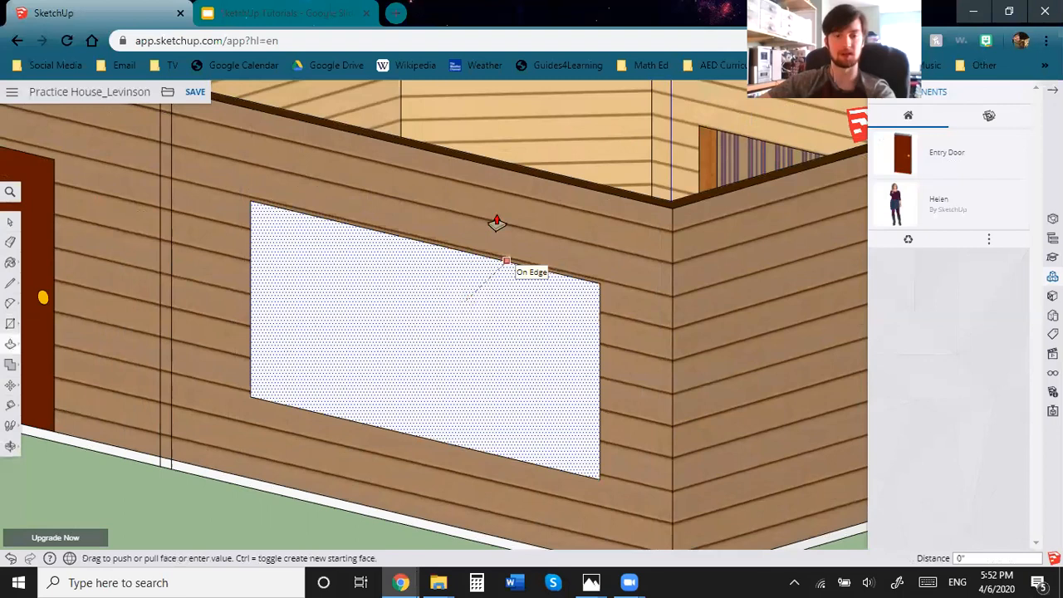
key(ctrl+z)
click(473, 265)
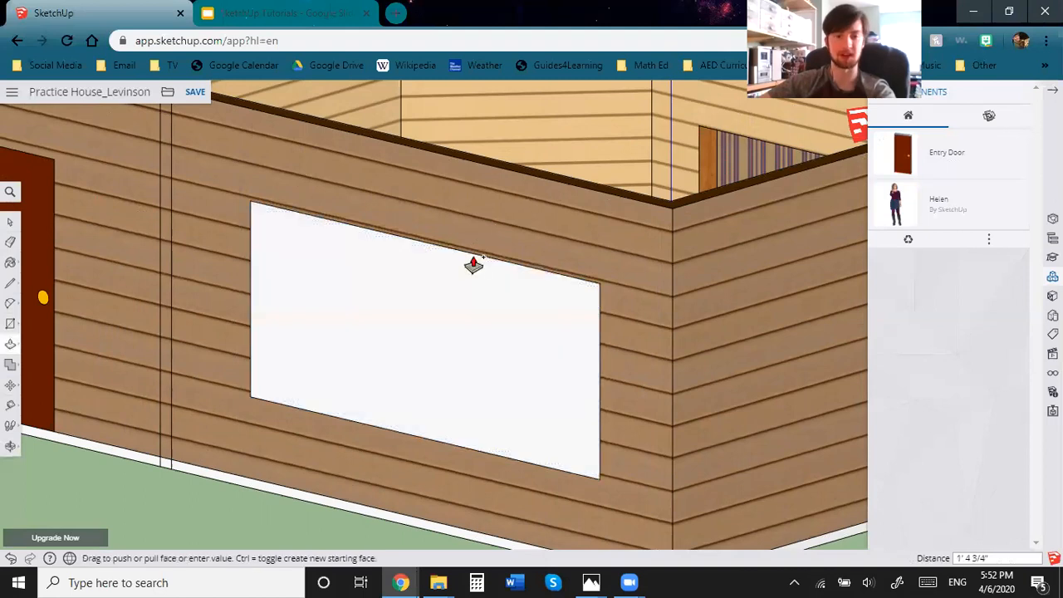
middle_drag(473, 265, 252, 350)
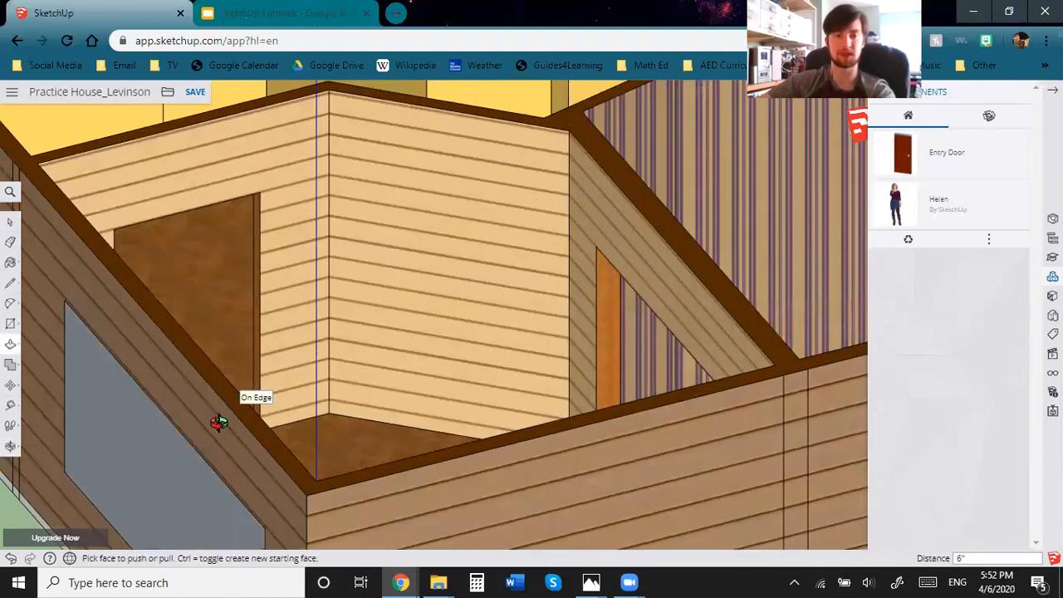
middle_drag(351, 304, 121, 293)
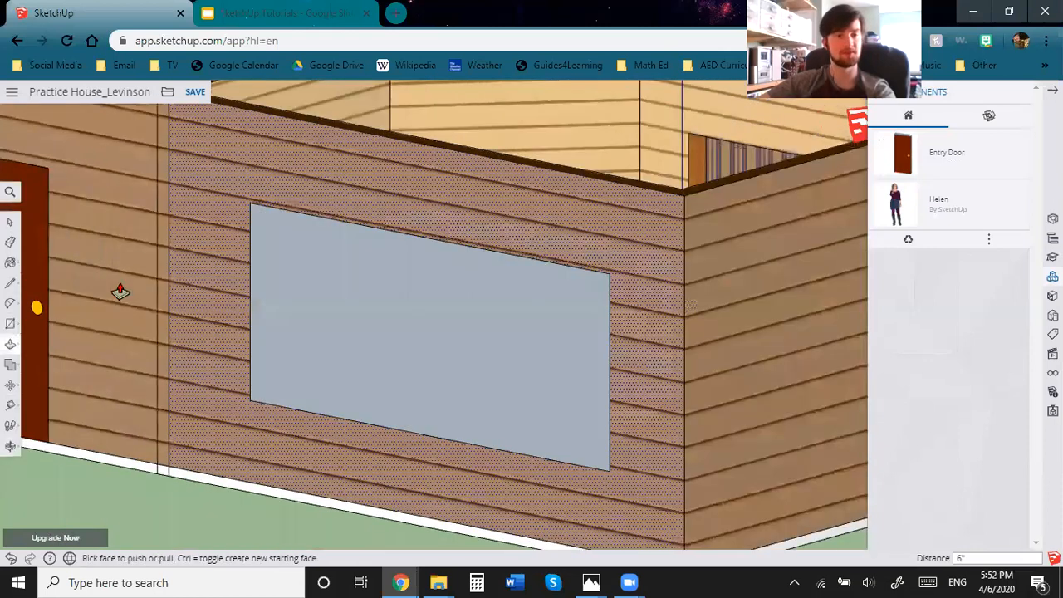
Paint the outer face of the exterior window with the glass block material from the Glass and Mirrors collection.
click(12, 264)
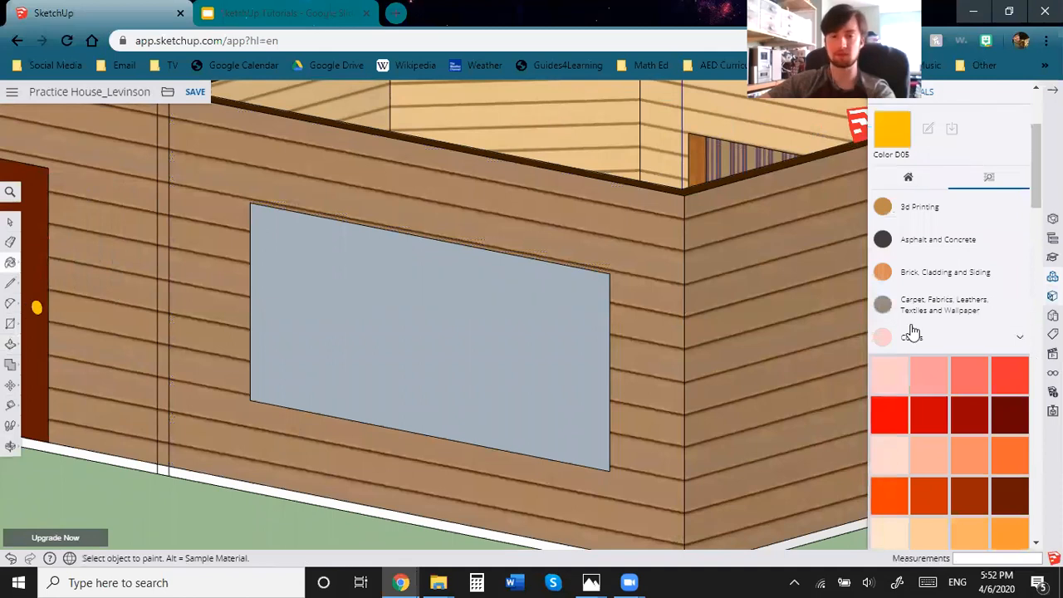
scroll(914, 341, down, 1)
scroll(919, 382, down, 8)
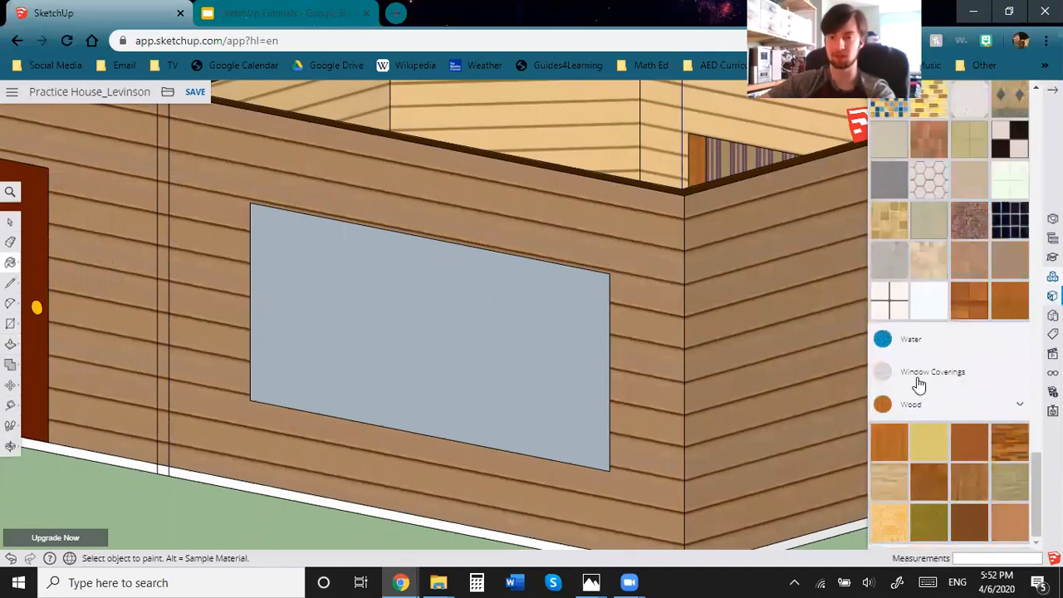
scroll(918, 366, up, 4)
scroll(955, 346, down, 3)
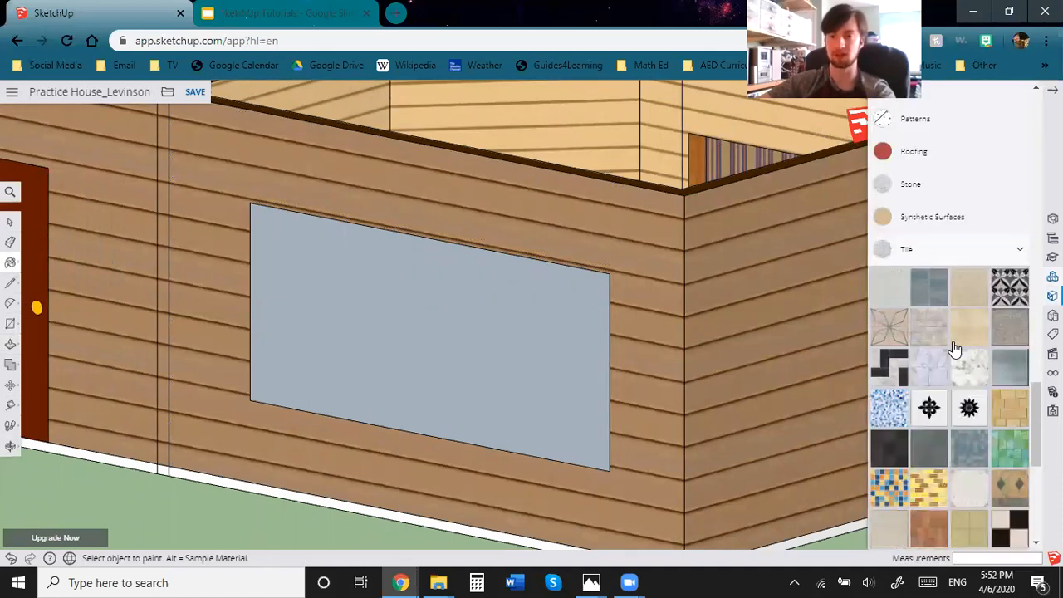
click(935, 414)
scroll(914, 420, up, 3)
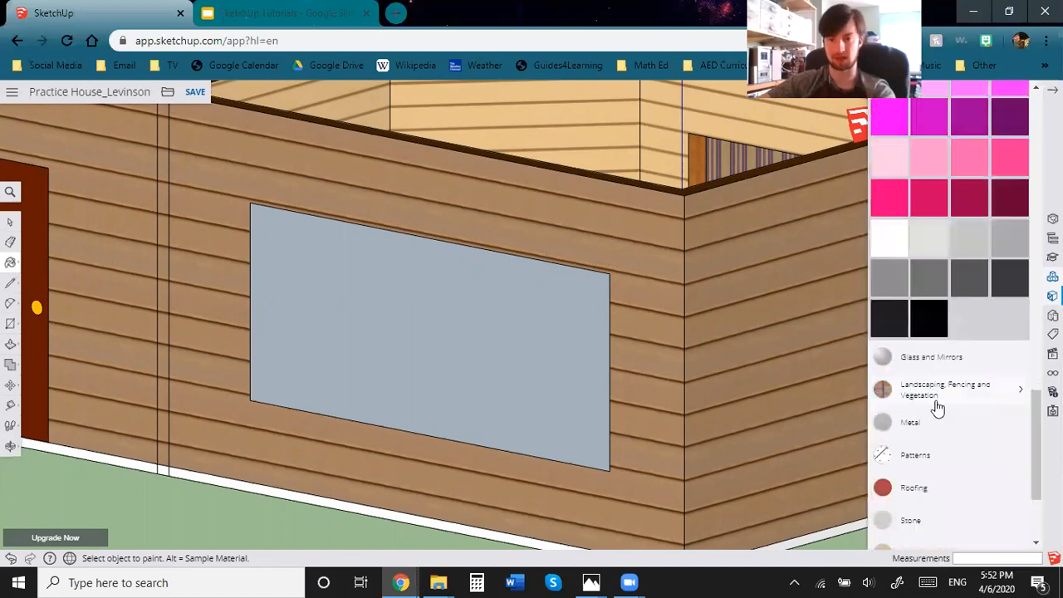
scroll(945, 289, down, 1)
click(945, 282)
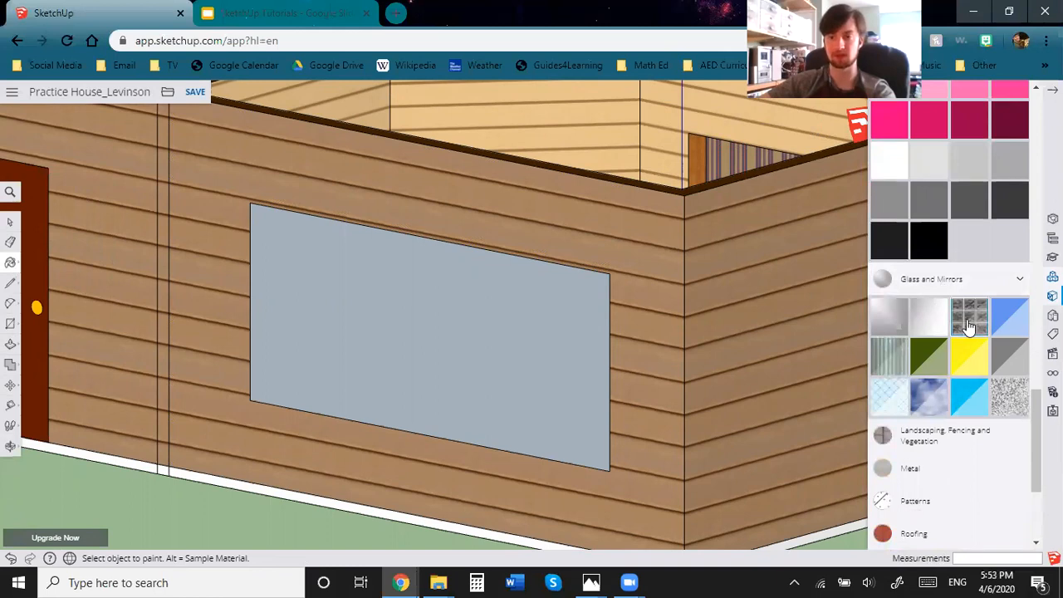
click(968, 325)
click(558, 375)
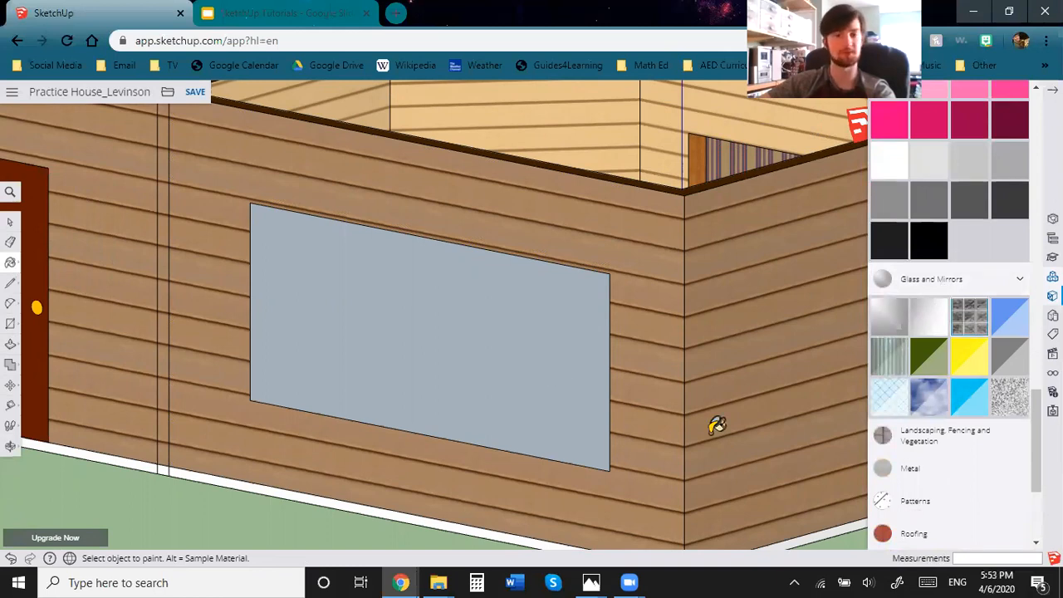
mouse_move(437, 321)
middle_down()
mouse_move(399, 373)
mouse_move(619, 387)
mouse_move(375, 380)
mouse_move(750, 340)
mouse_move(667, 375)
mouse_move(515, 315)
middle_up()
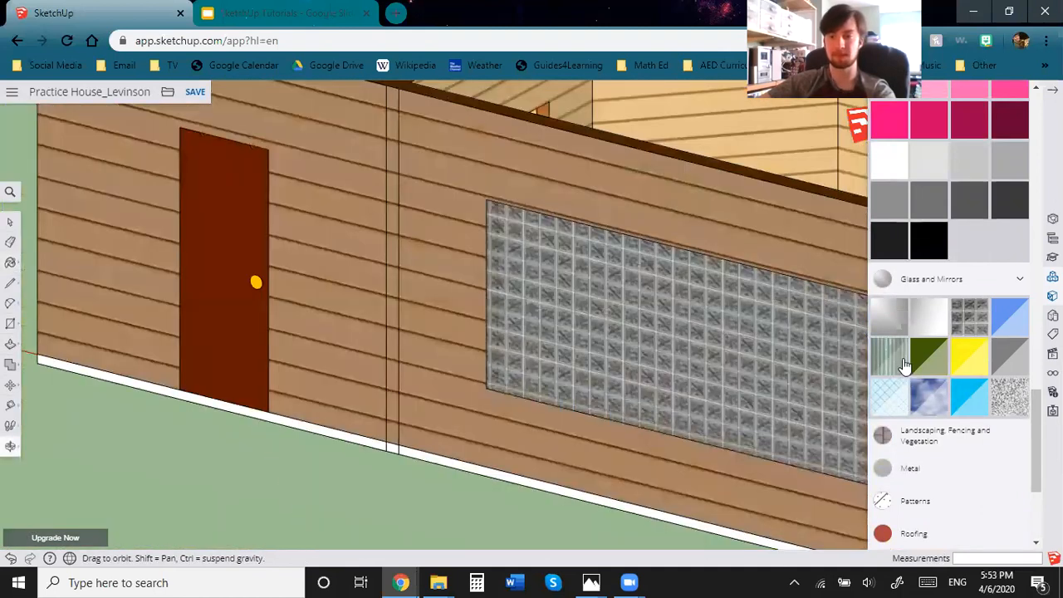
Try a blue translucent glass and a cloudy-sky glass from the Glass and Mirrors collection on the exterior window.
click(904, 362)
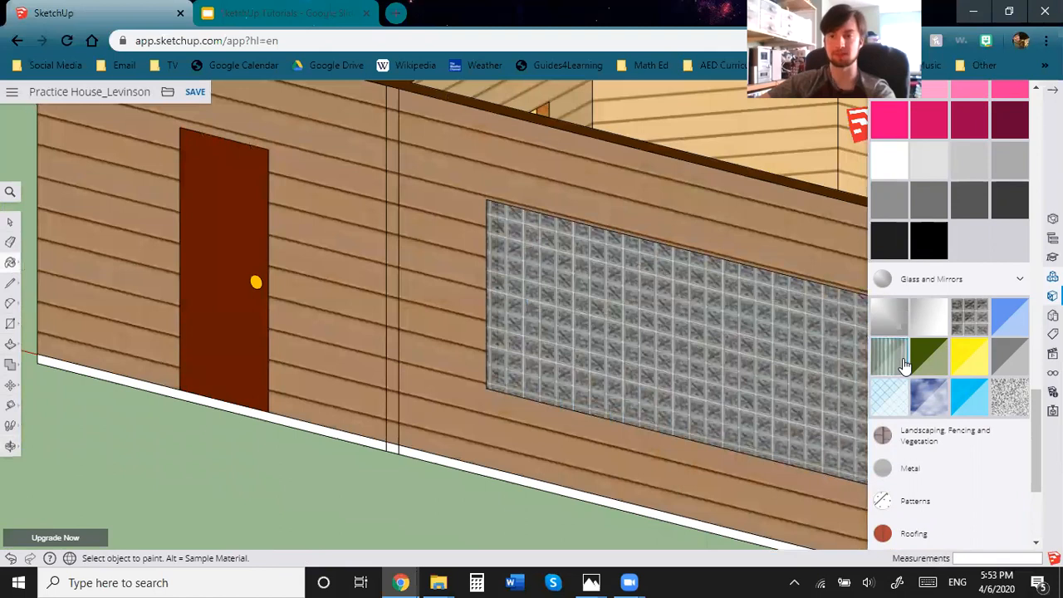
scroll(885, 364, up, 5)
scroll(961, 490, up, 10)
click(956, 503)
scroll(898, 416, down, 5)
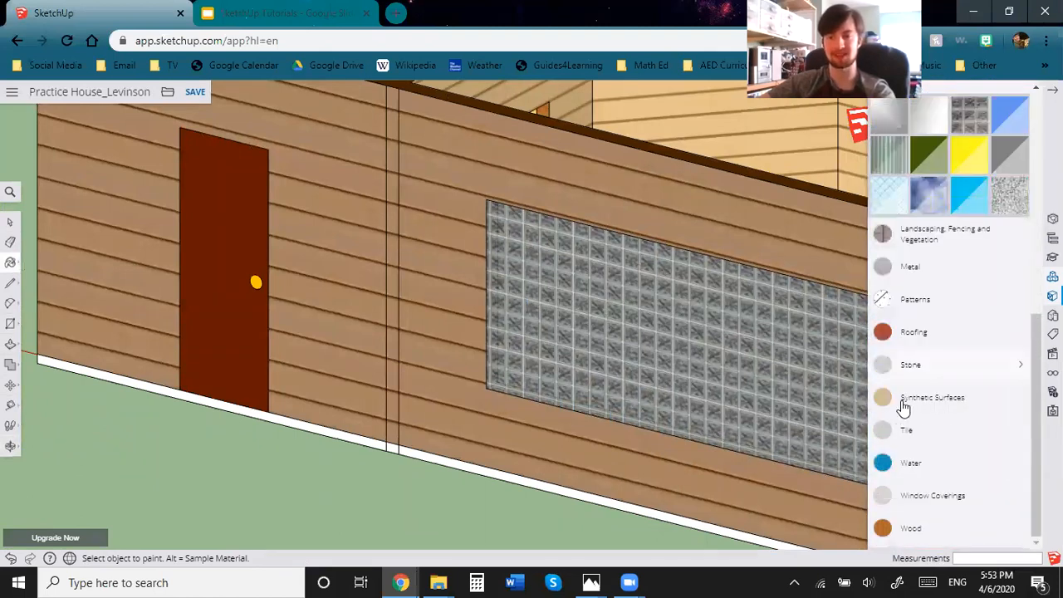
scroll(949, 285, up, 2)
click(1021, 270)
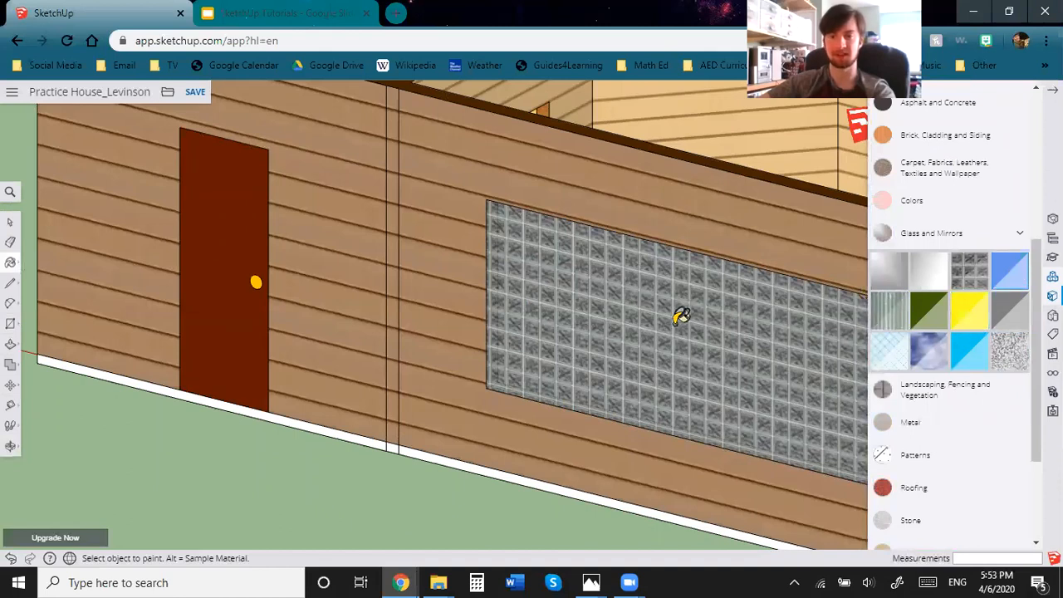
click(795, 416)
middle_drag(700, 392, 718, 389)
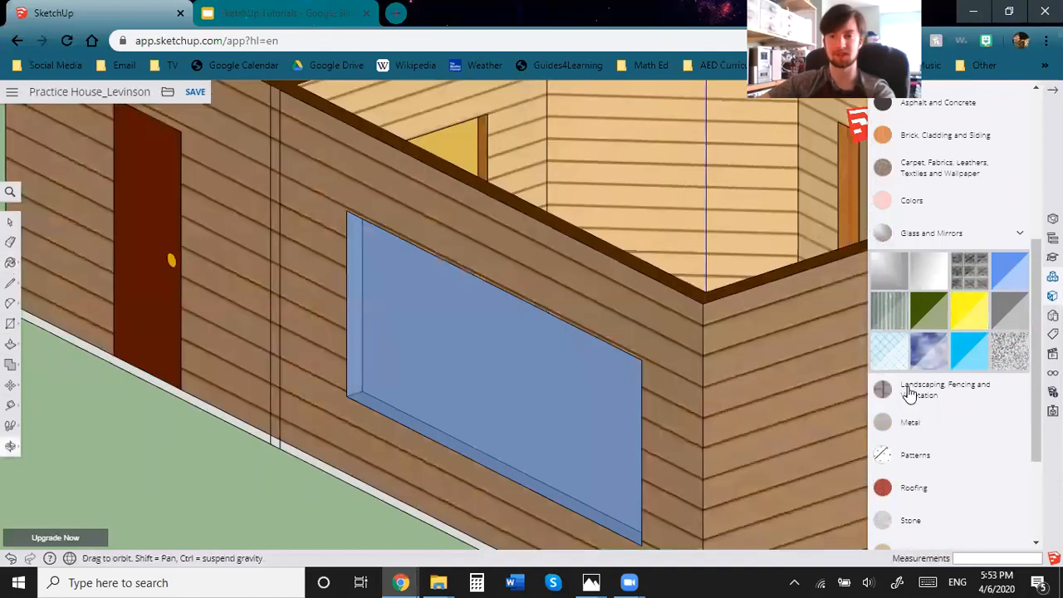
click(939, 357)
click(623, 343)
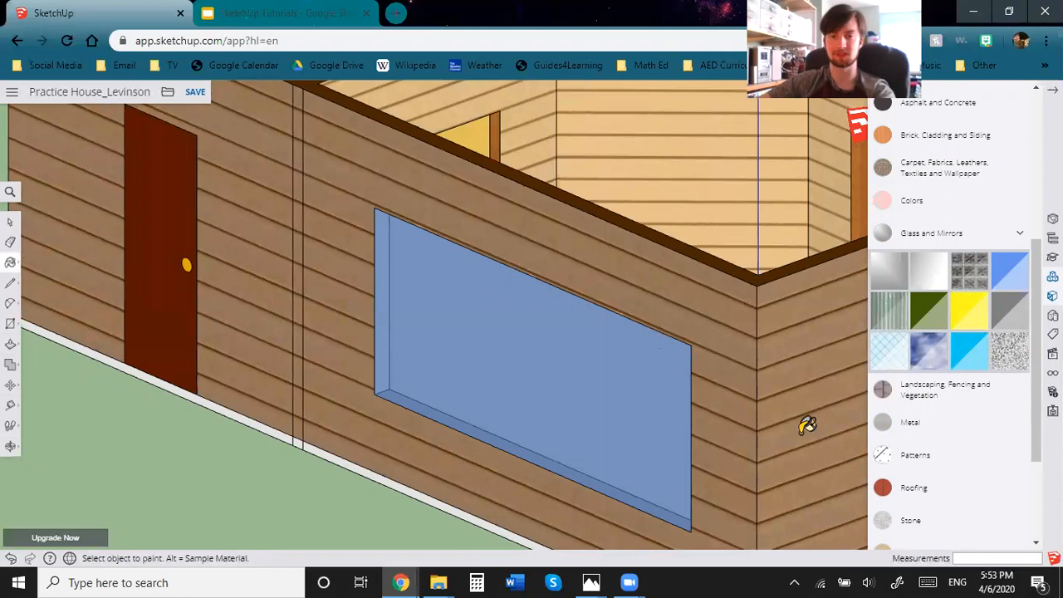
Repaint the window's outer face with the glass block material and its inner face with Blinds Roman Hobbled Blue from Window Coverings.
click(969, 270)
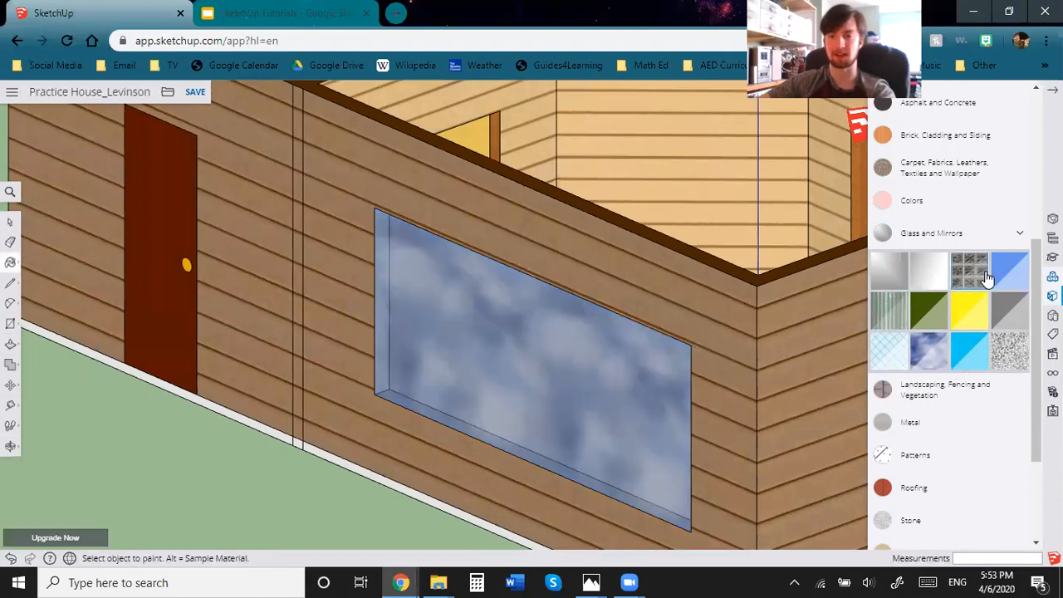
click(658, 369)
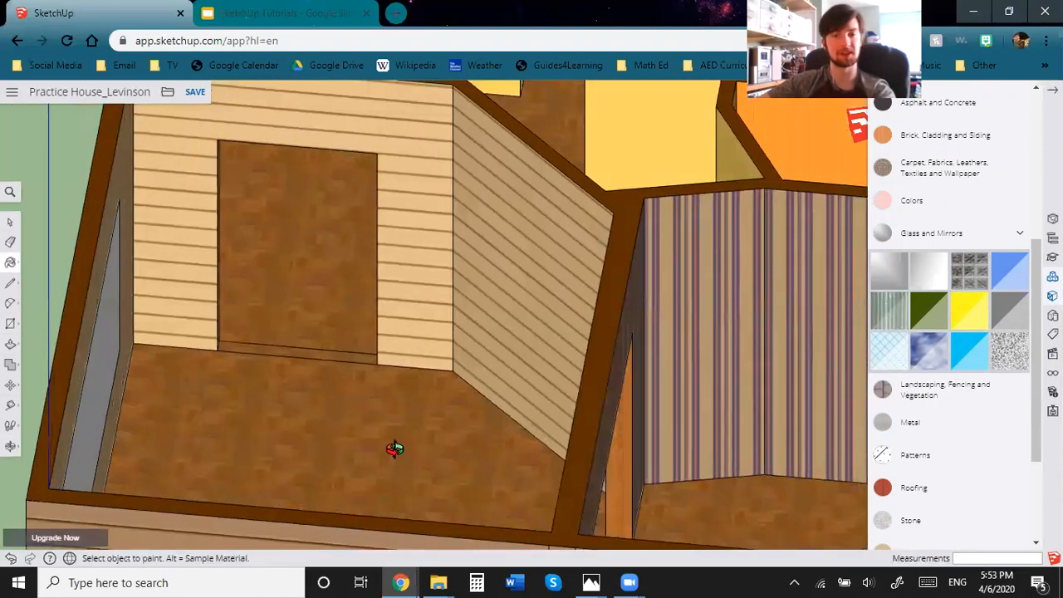
scroll(956, 442, down, 3)
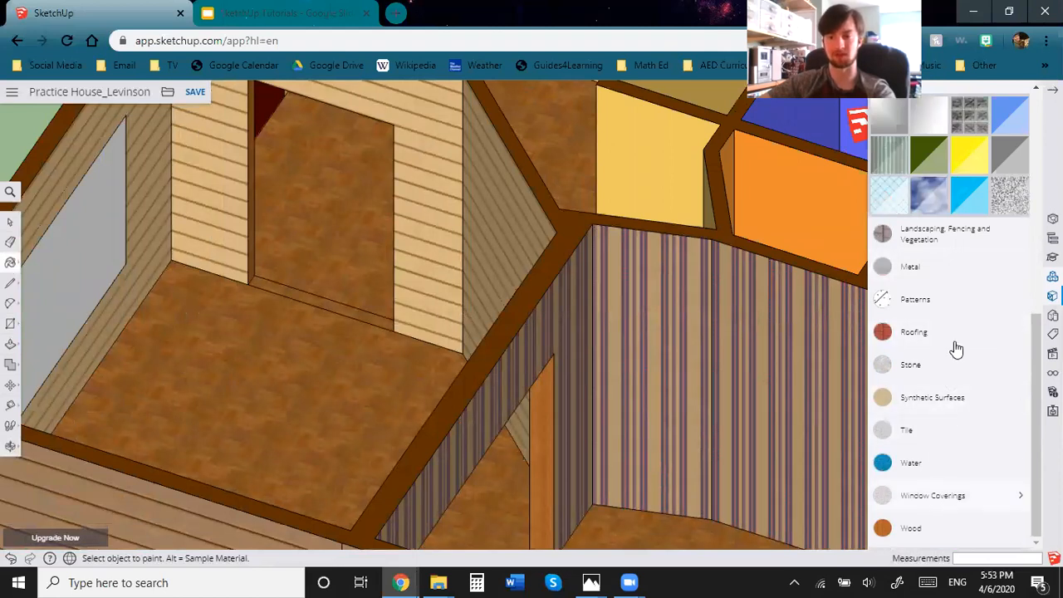
click(966, 495)
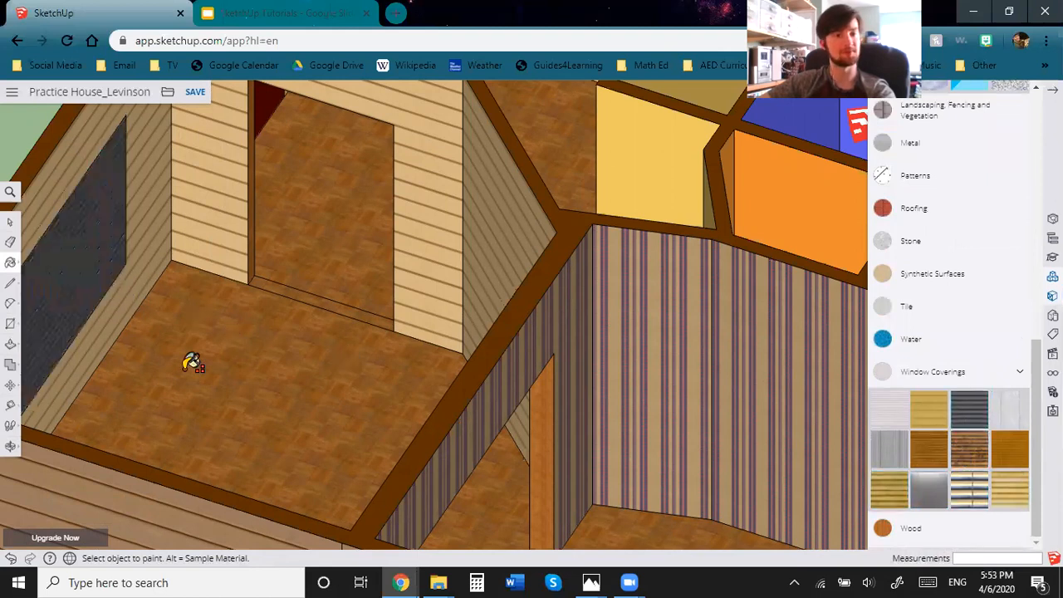
middle_drag(217, 375, 111, 363)
middle_drag(532, 349, 577, 378)
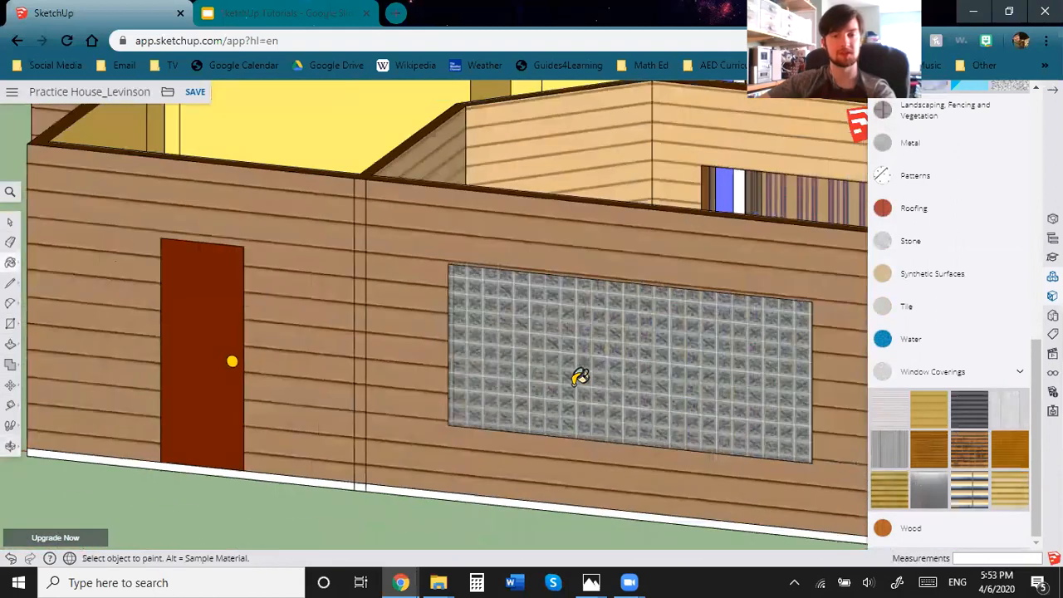
Search the 3D Warehouse components for "sofa" with the whole house in view from above.
scroll(576, 377, down, 3)
middle_drag(529, 485, 771, 382)
scroll(610, 331, down, 4)
shift+middle_drag(610, 331, 484, 375)
middle_drag(424, 378, 582, 449)
scroll(1021, 232, up, 4)
scroll(1022, 208, up, 4)
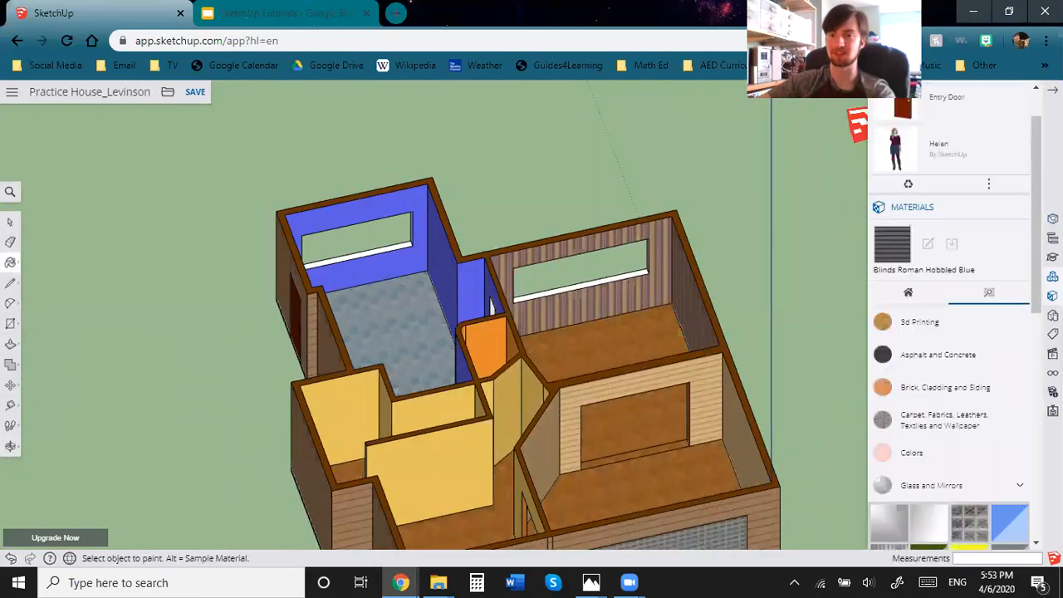
scroll(1000, 145, down, 2)
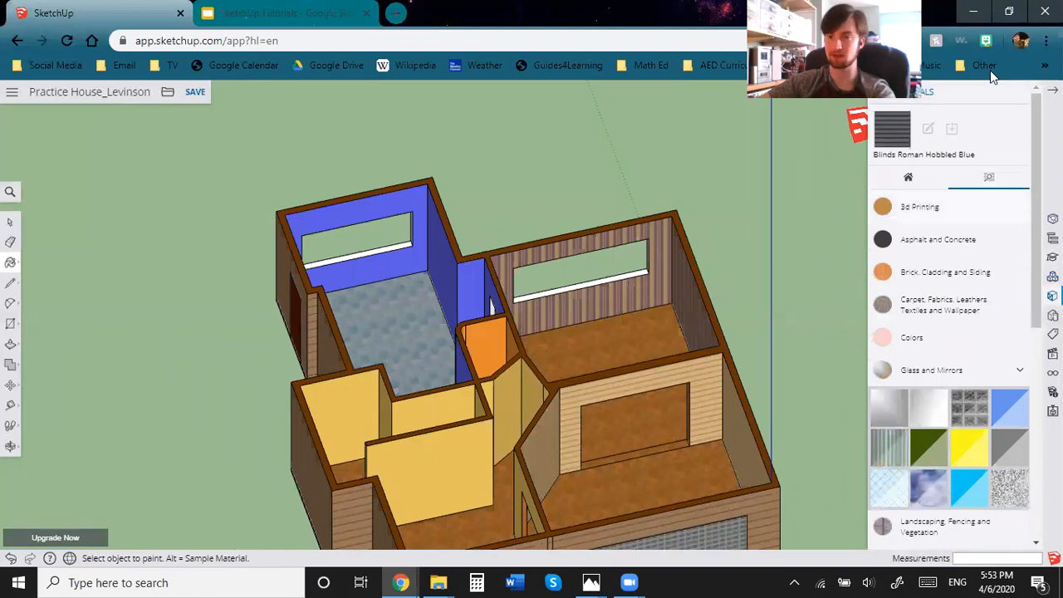
click(1018, 92)
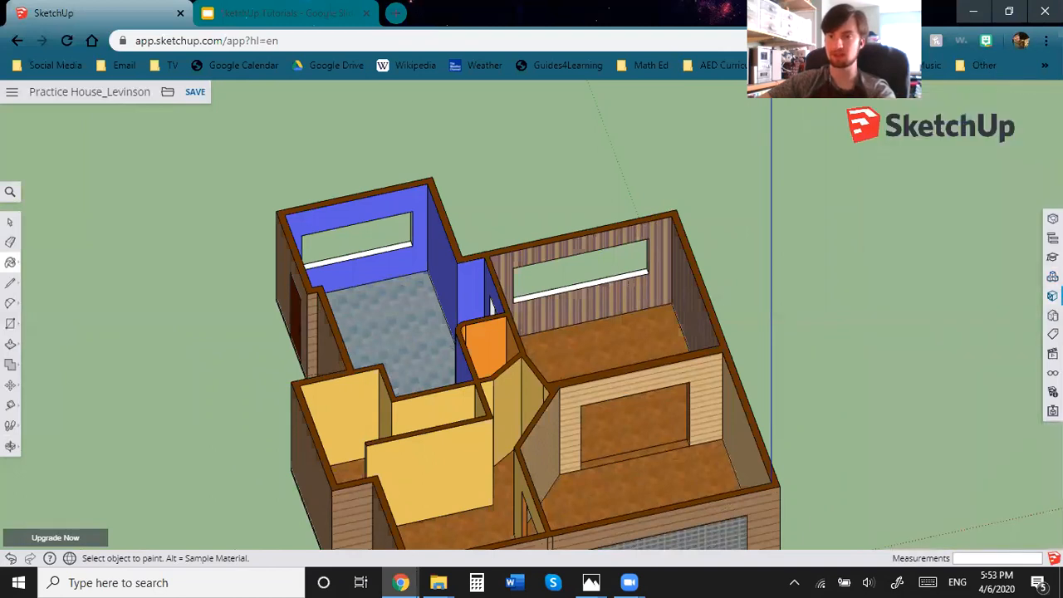
click(1053, 276)
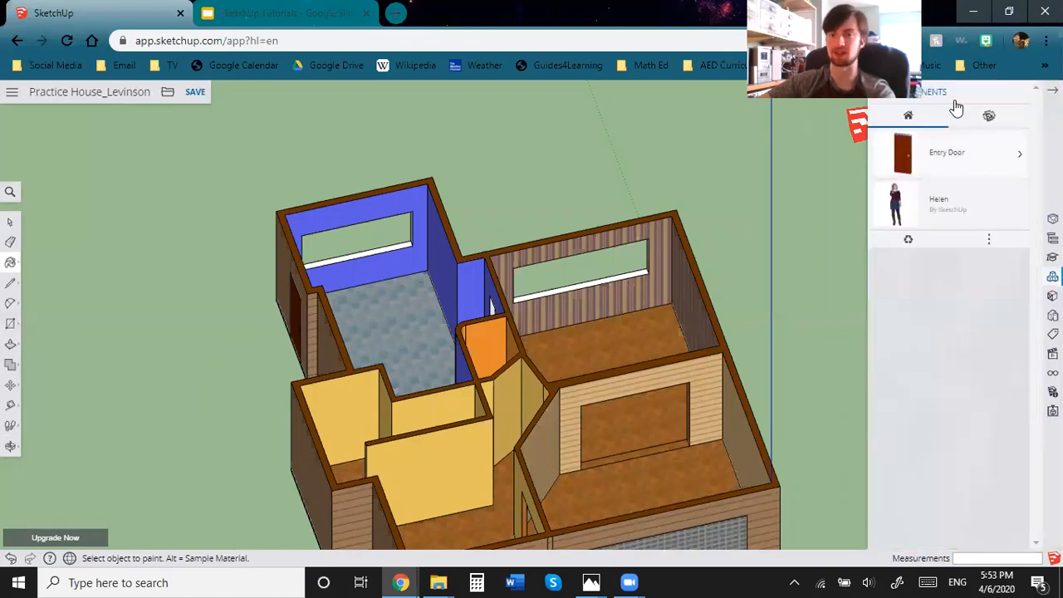
click(961, 133)
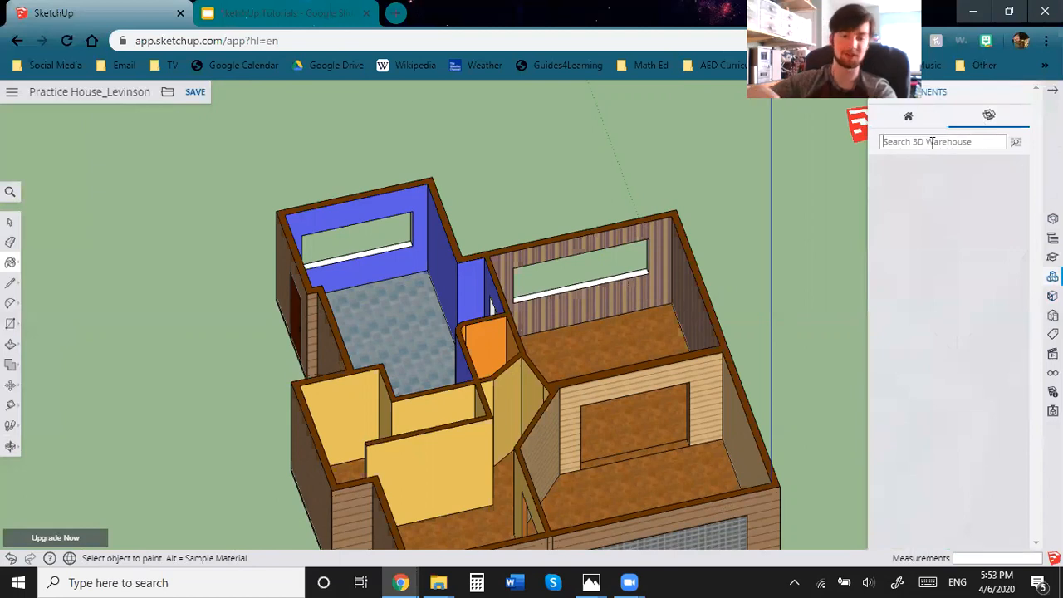
text(s)
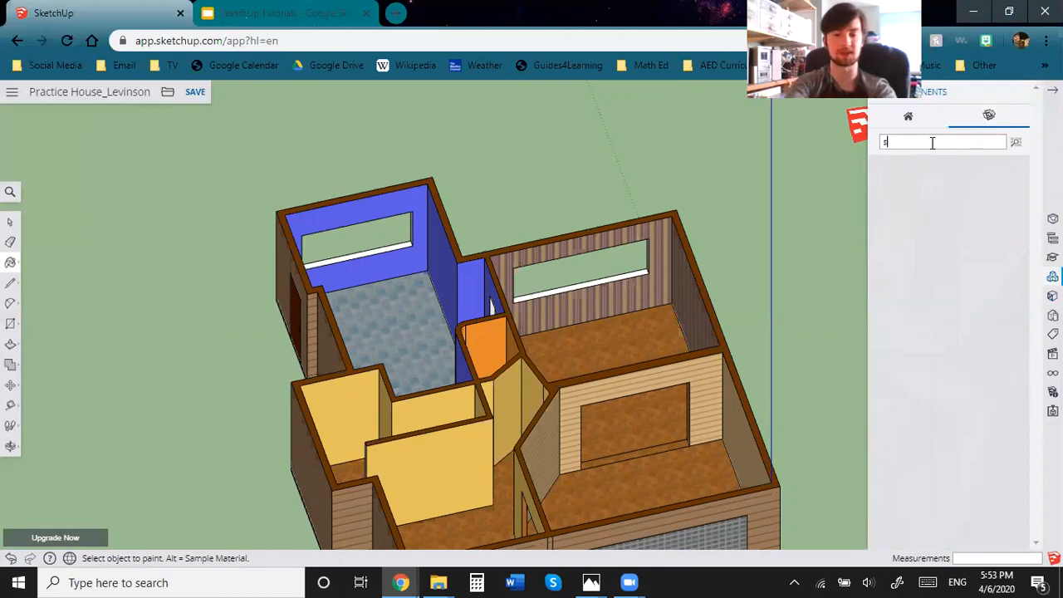
text(ofa)
key(Return)
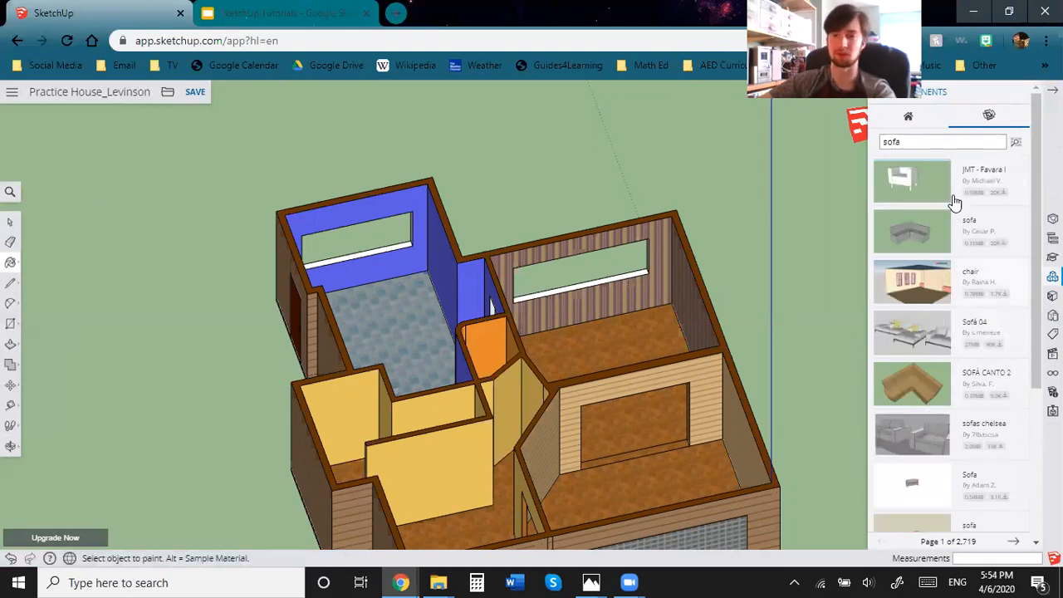
Insert the dark green three-seat Model Bank sofa into the room with light wood siding.
scroll(972, 340, down, 4)
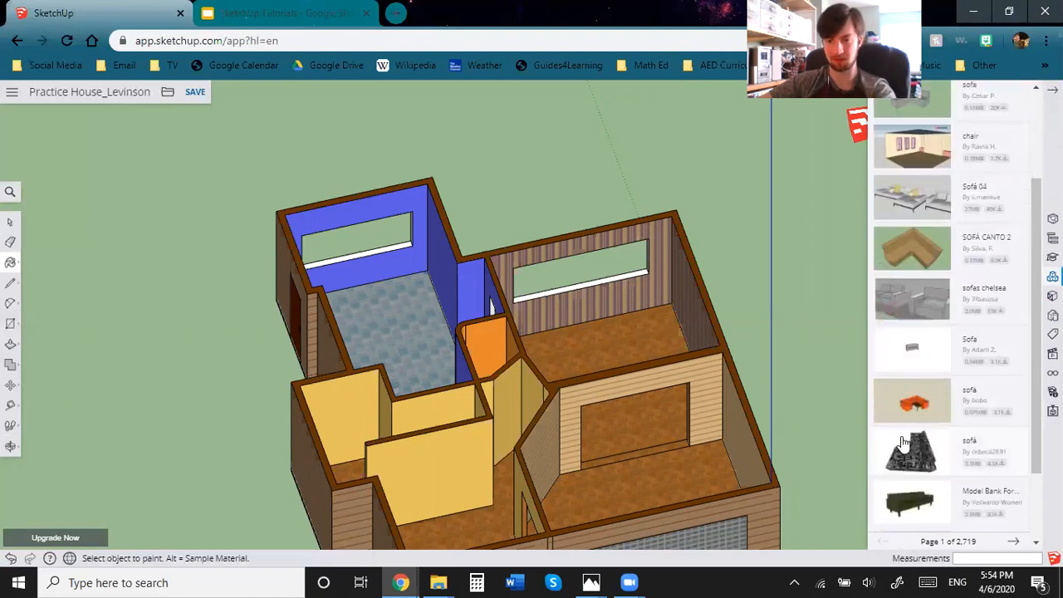
scroll(903, 443, down, 1)
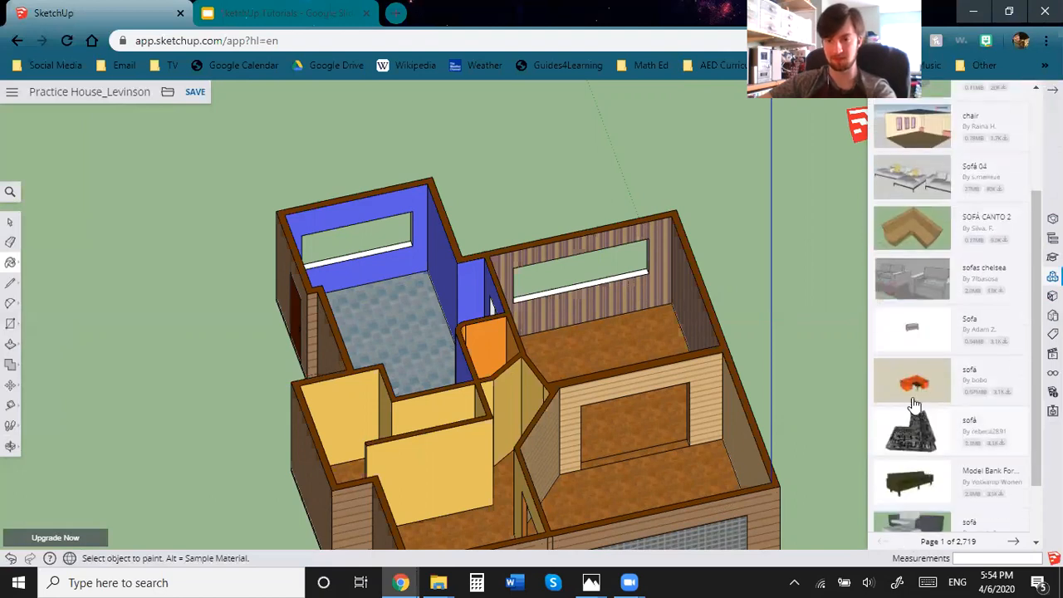
click(892, 470)
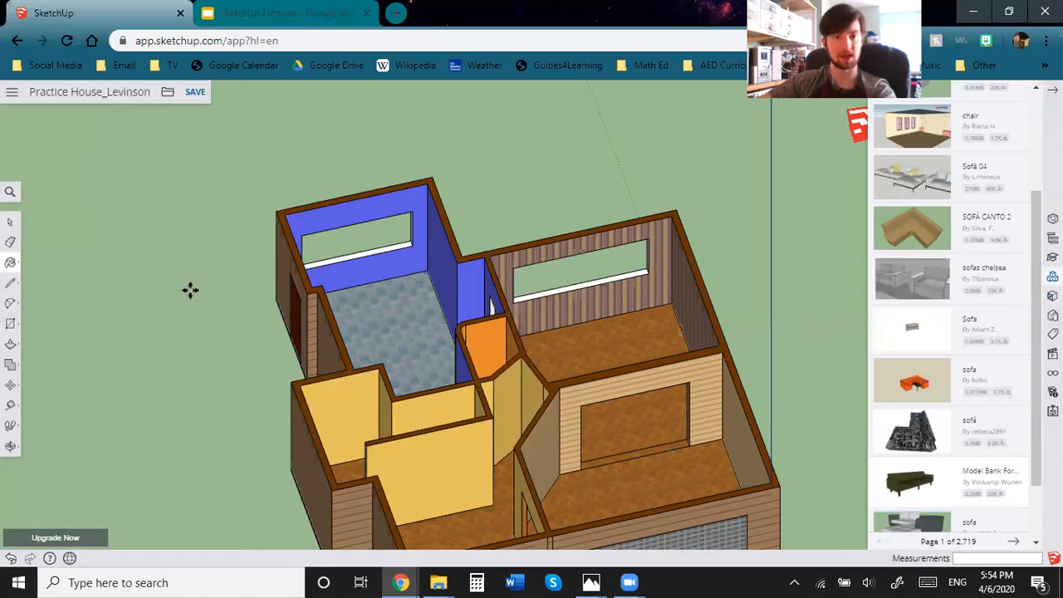
scroll(395, 286, down, 2)
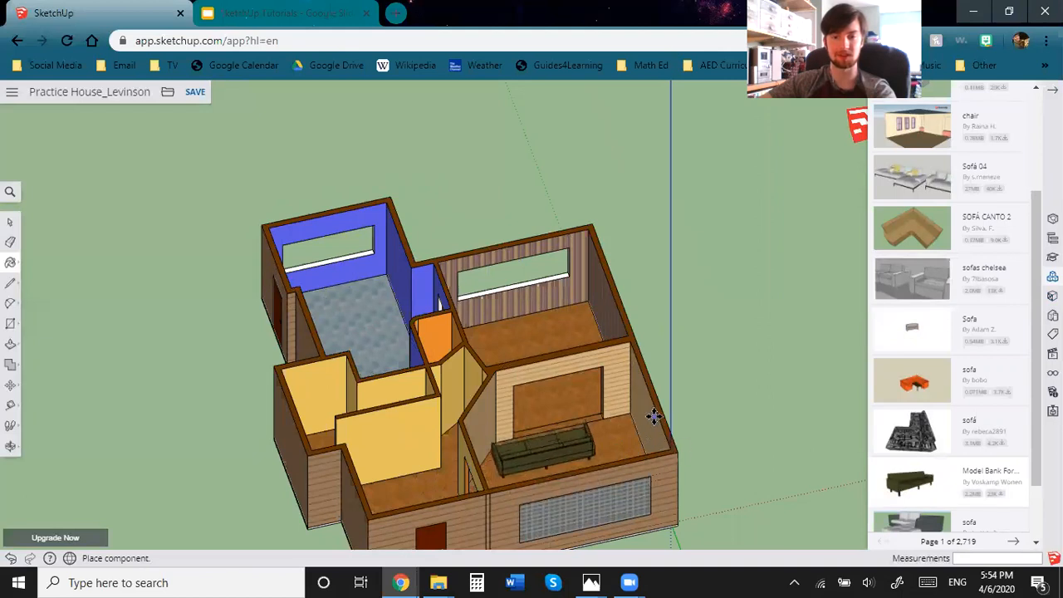
click(651, 433)
scroll(566, 454, up, 5)
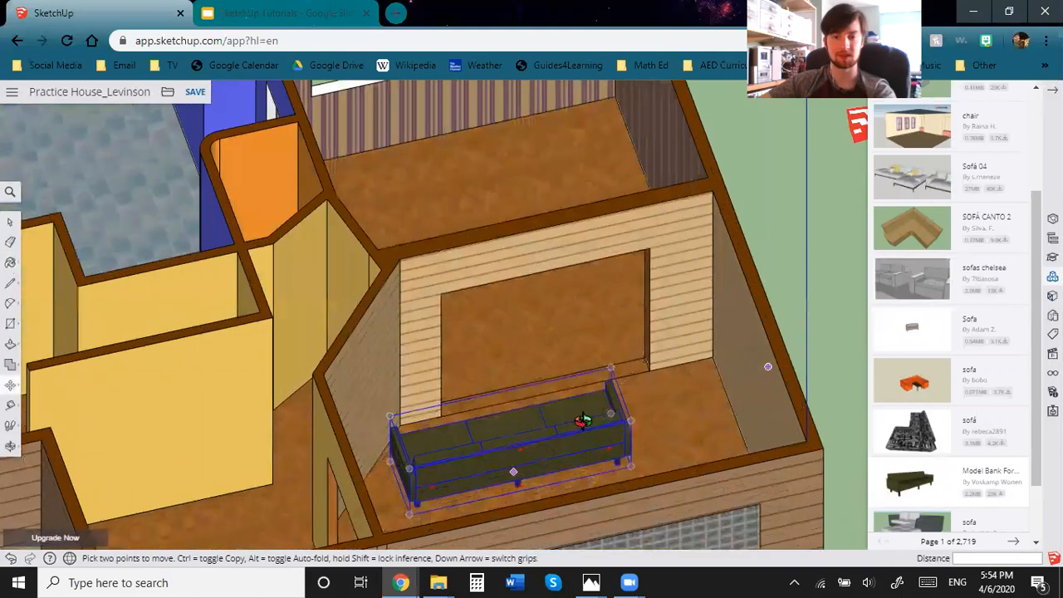
Move the sofa by a leg corner about 8' down onto the wood floor in front of the window wall.
middle_drag(810, 397, 696, 308)
scroll(498, 131, up, 5)
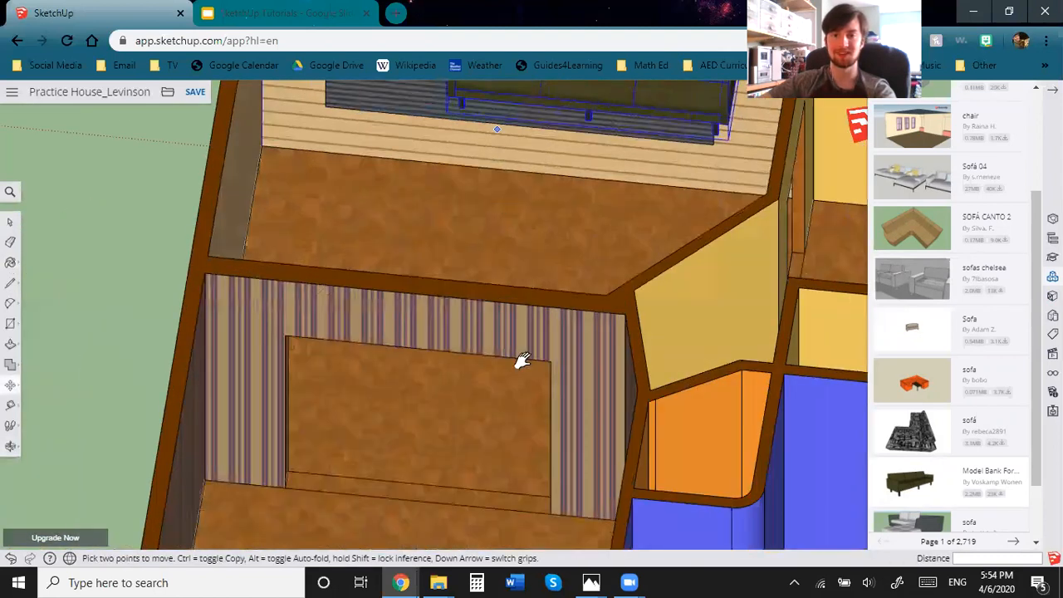
scroll(598, 256, down, 3)
middle_drag(598, 256, 615, 279)
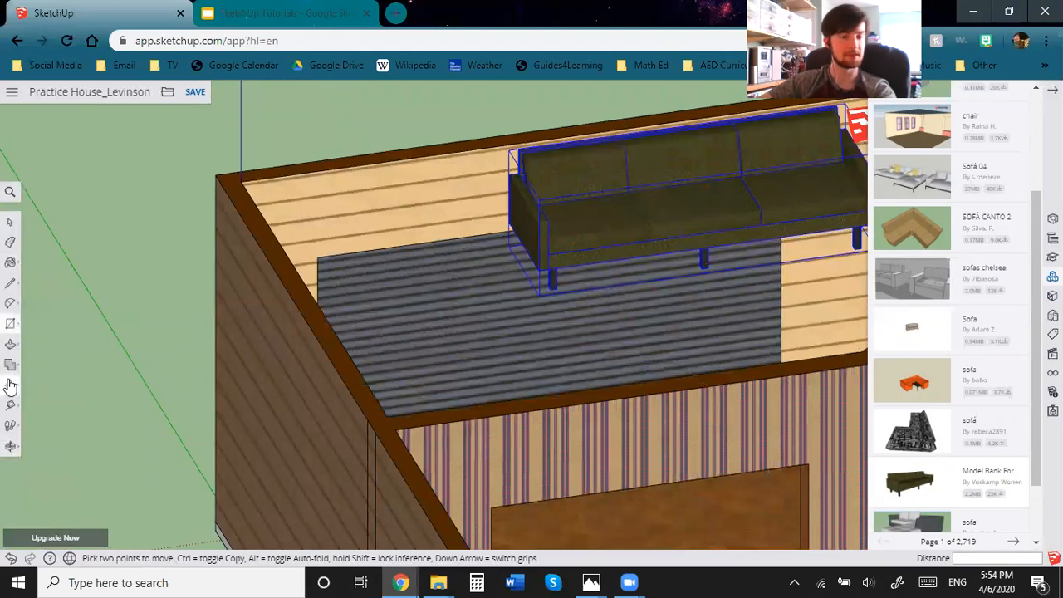
scroll(548, 287, up, 4)
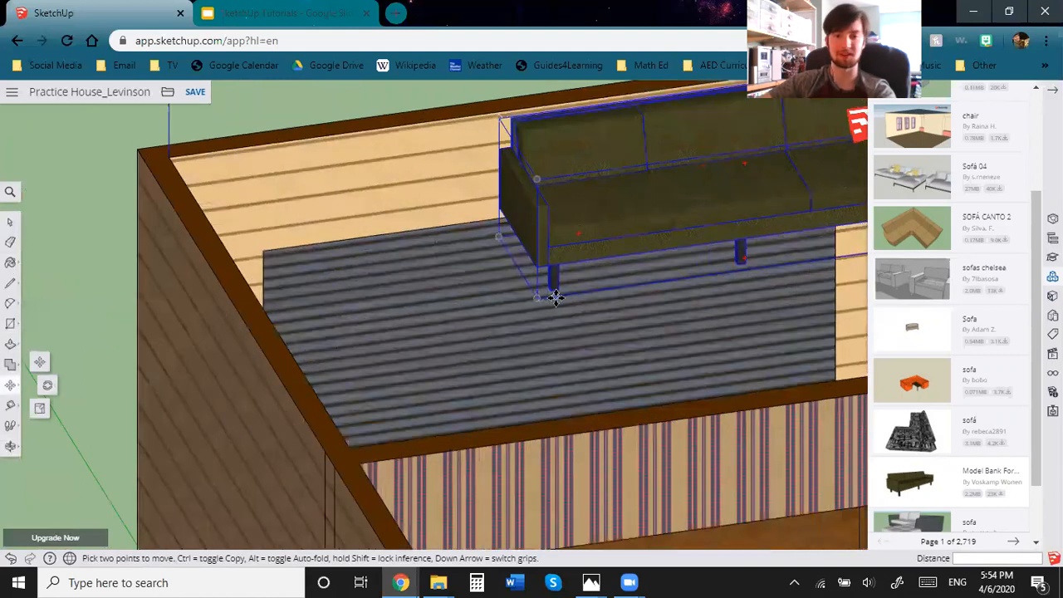
scroll(530, 290, up, 2)
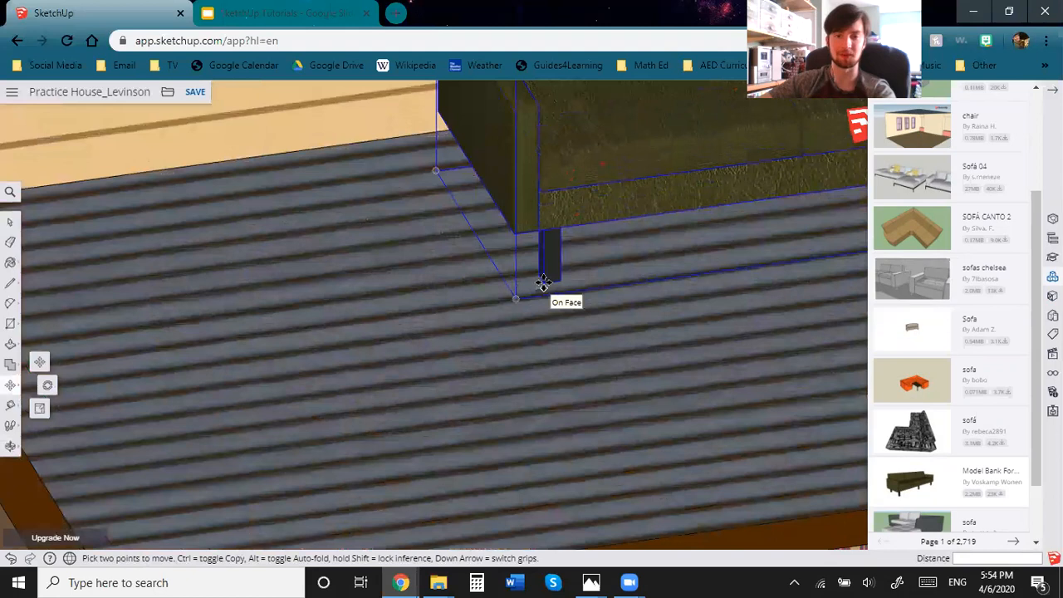
click(544, 282)
scroll(406, 428, down, 2)
shift+middle_drag(406, 432, 419, 391)
middle_drag(412, 497, 393, 303)
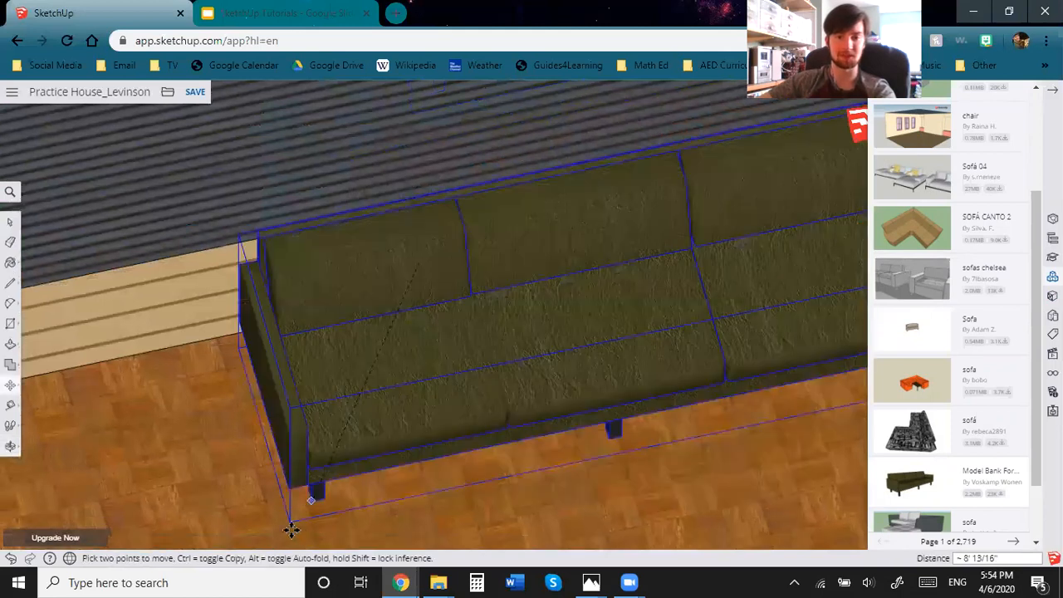
click(291, 530)
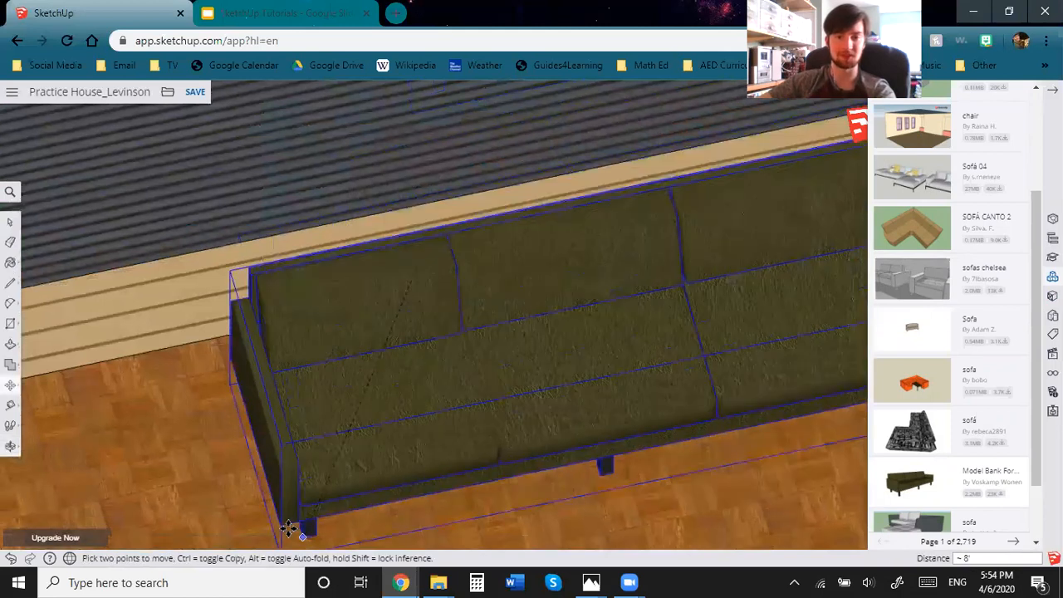
Search the 3D Warehouse components for "table" with the house's rooms in view from above.
scroll(387, 532, down, 2)
shift+middle_drag(528, 504, 233, 471)
scroll(233, 471, down, 3)
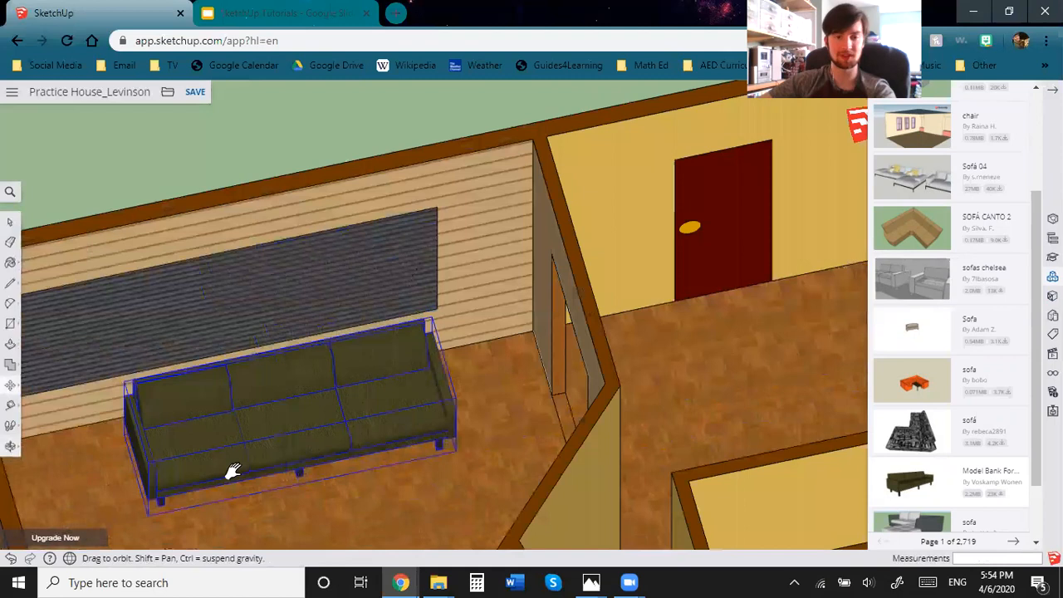
middle_drag(563, 427, 612, 270)
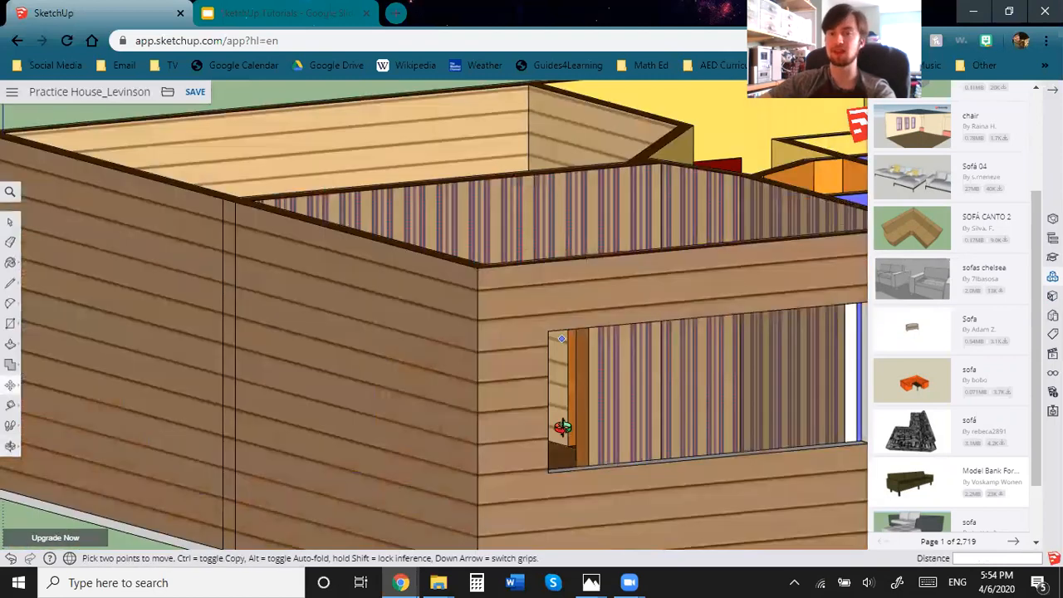
middle_drag(615, 225, 521, 364)
scroll(522, 364, down, 4)
scroll(976, 226, up, 3)
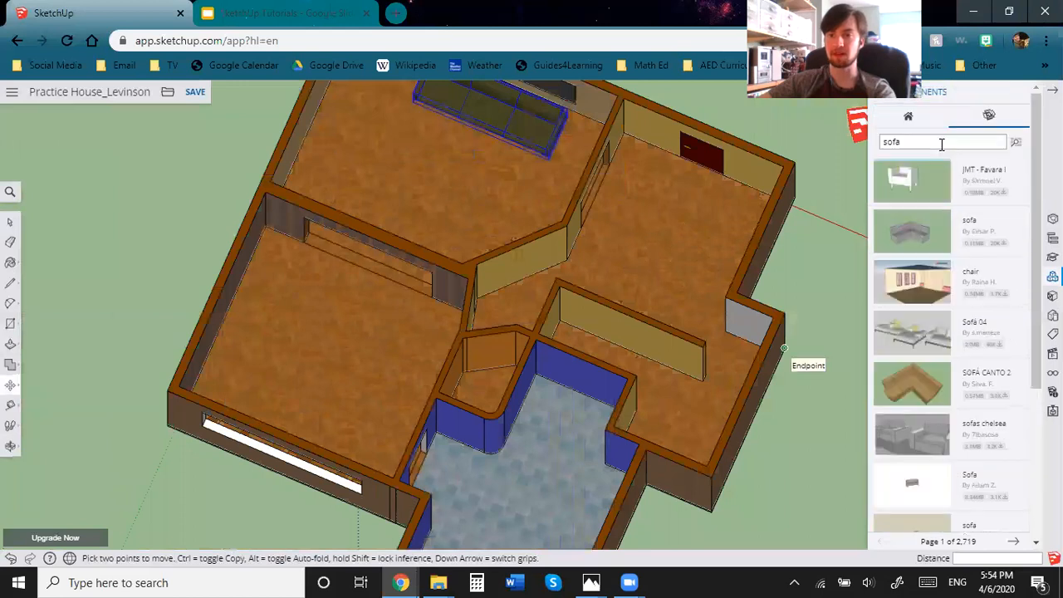
key(ctrl+a)
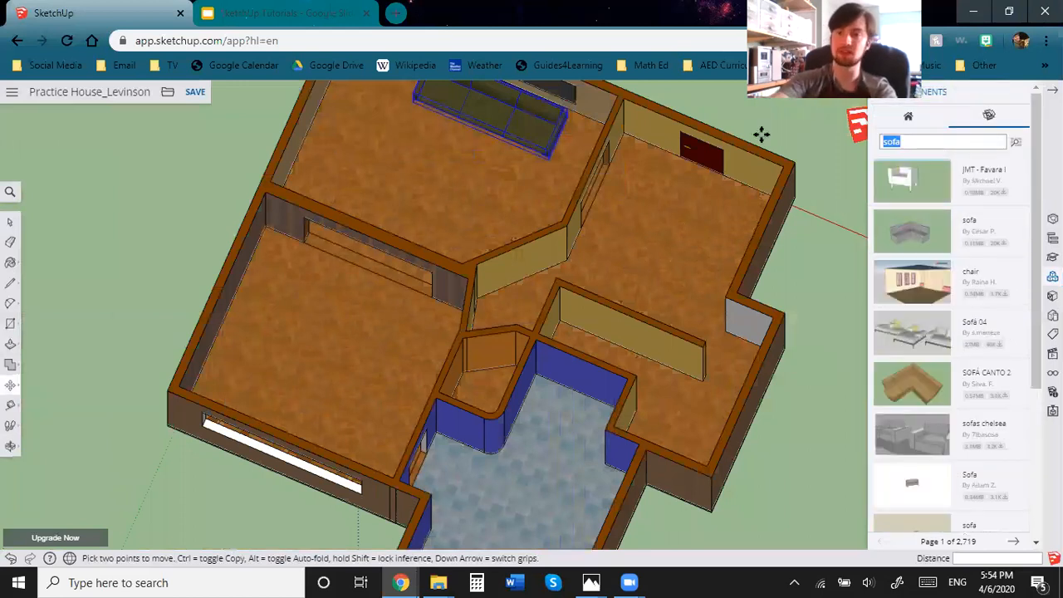
text(table)
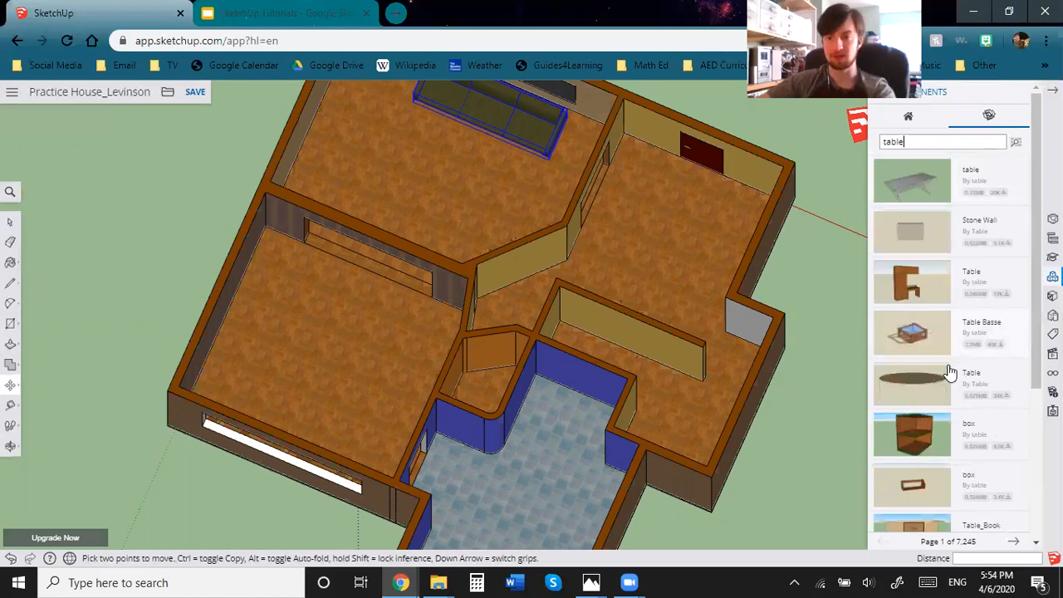
Insert the wooden Table component with tall cabinet and desk onto the tiled floor of the blue-walled room.
scroll(955, 391, down, 1)
scroll(981, 415, down, 1)
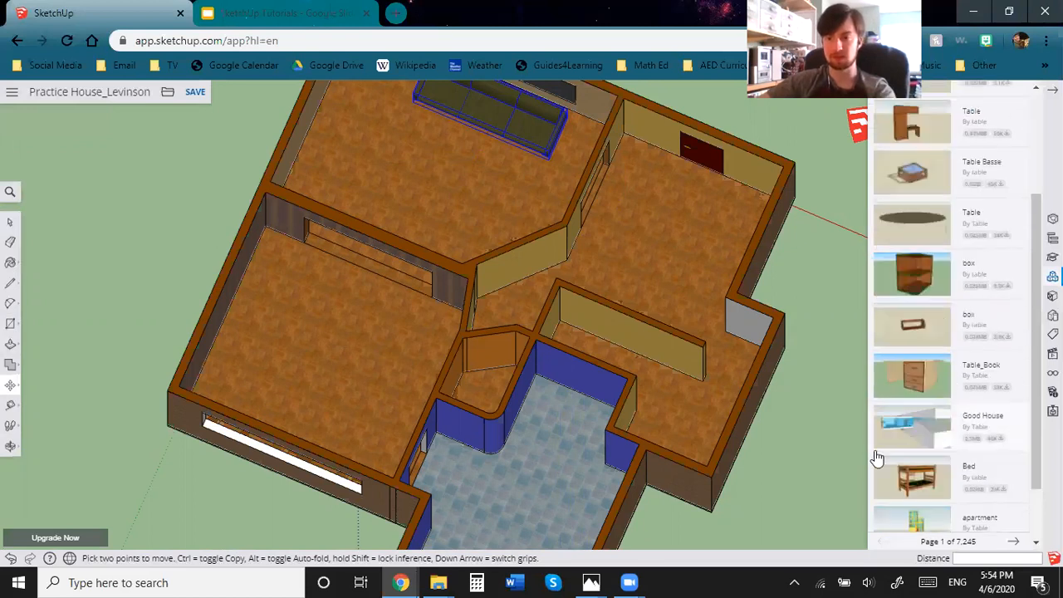
scroll(968, 432, down, 2)
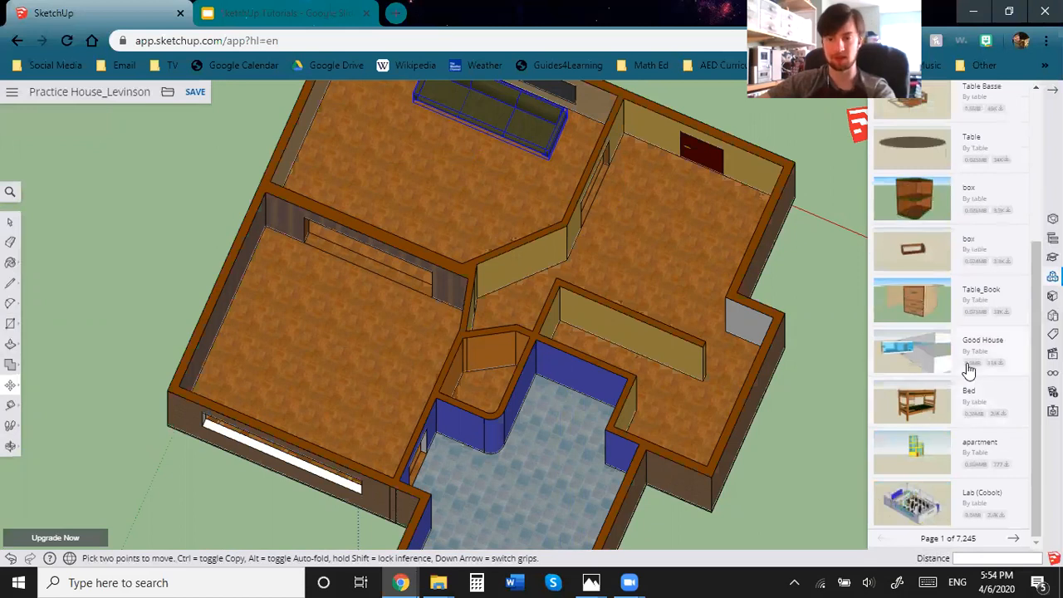
scroll(1016, 516, up, 3)
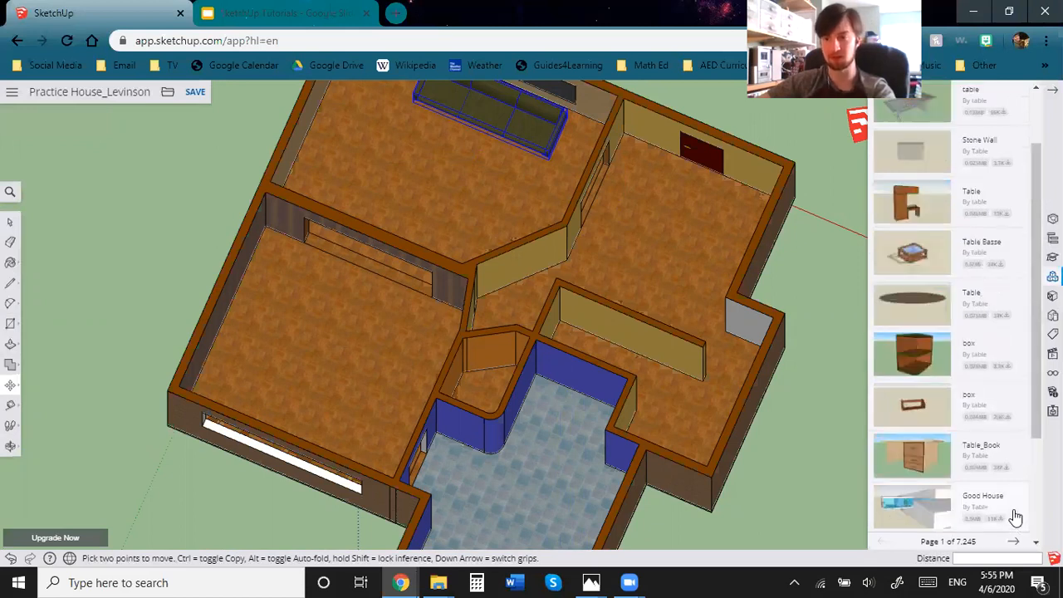
scroll(955, 373, up, 2)
click(918, 281)
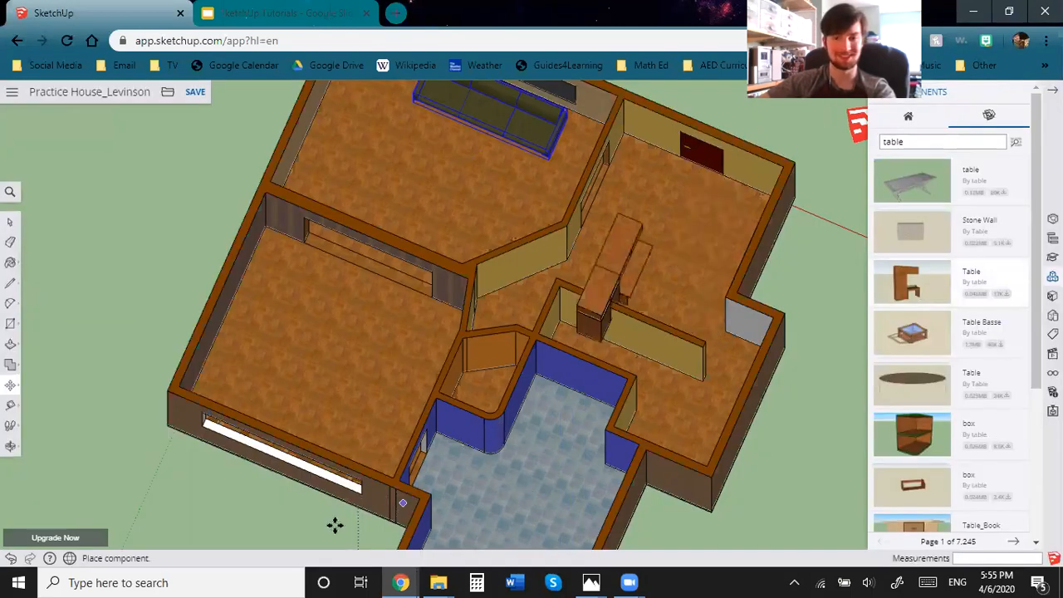
middle_drag(321, 534, 111, 357)
scroll(261, 511, up, 1)
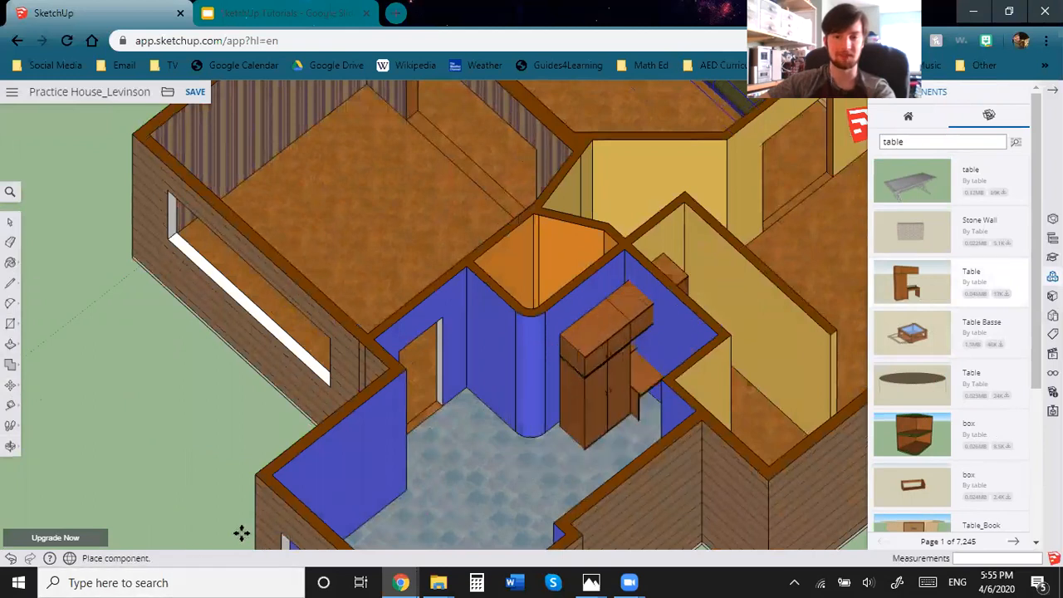
click(548, 465)
Move the desk unit about 7' 4" away from the curved wall, onto the open tile floor.
scroll(580, 460, up, 3)
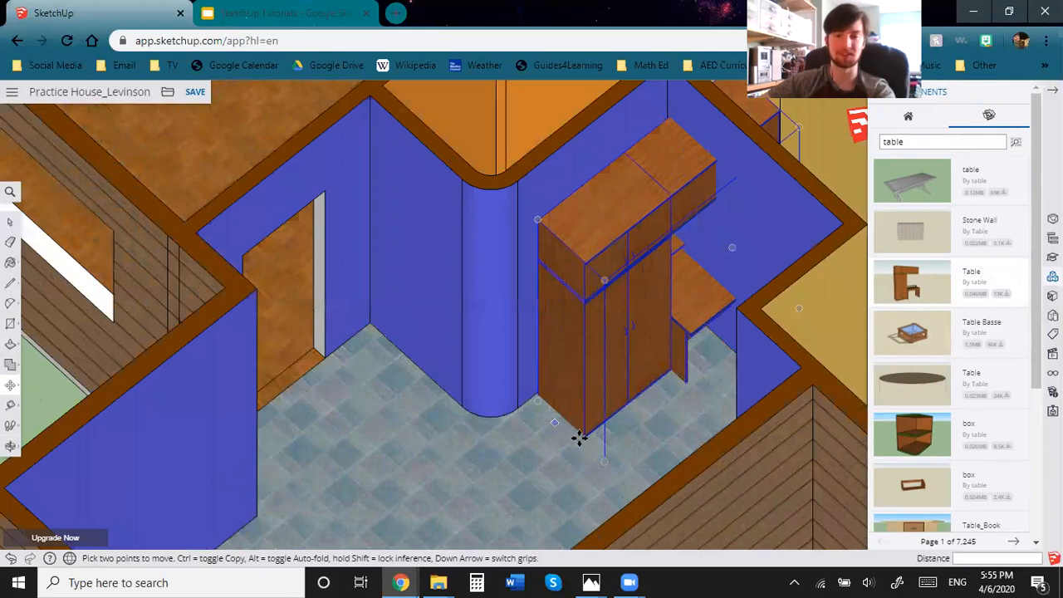
click(518, 496)
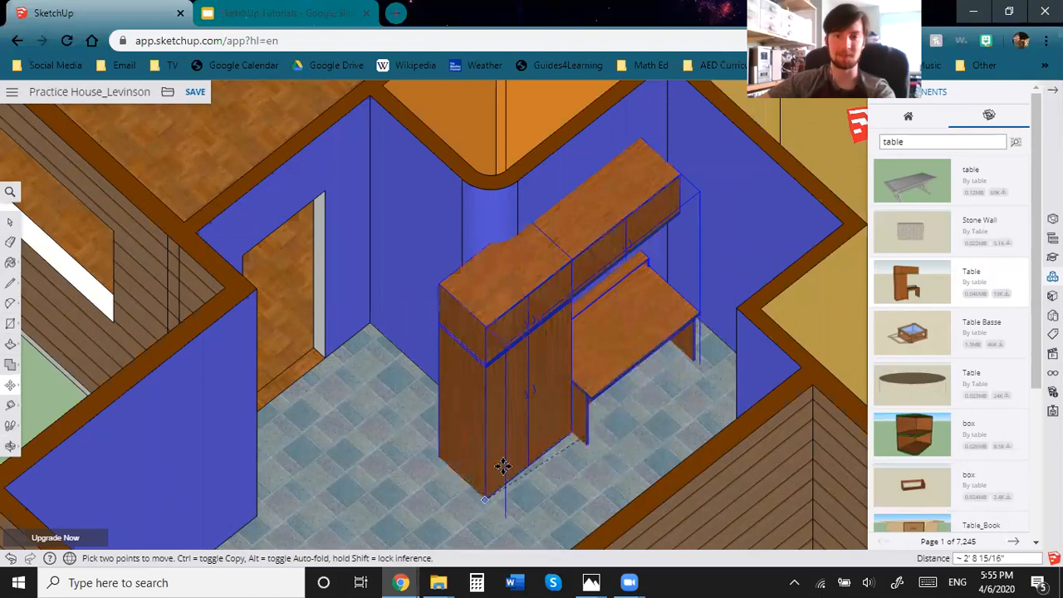
click(506, 485)
middle_drag(493, 482, 609, 391)
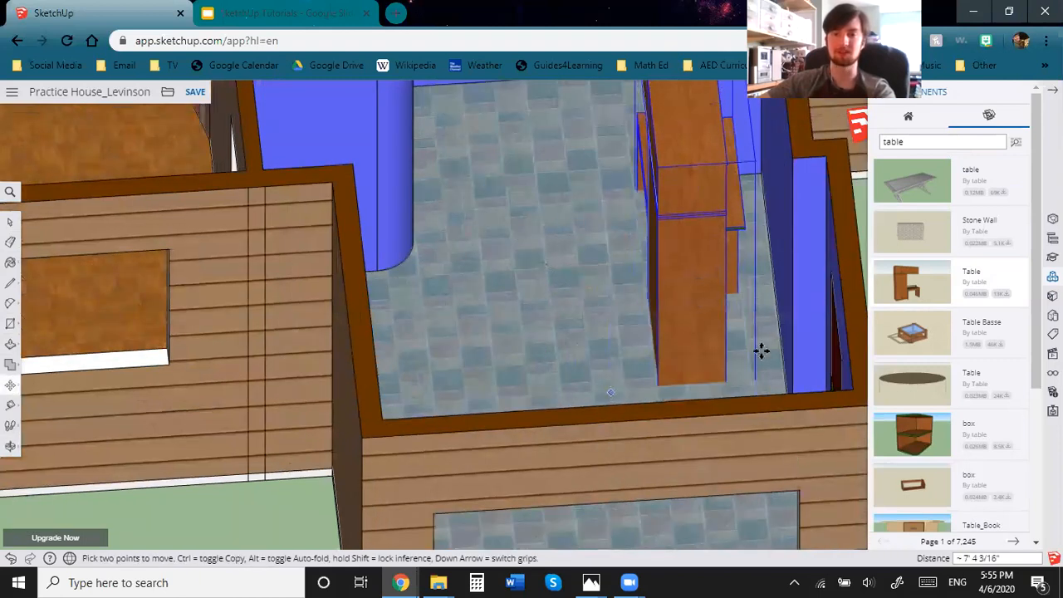
middle_drag(762, 350, 634, 480)
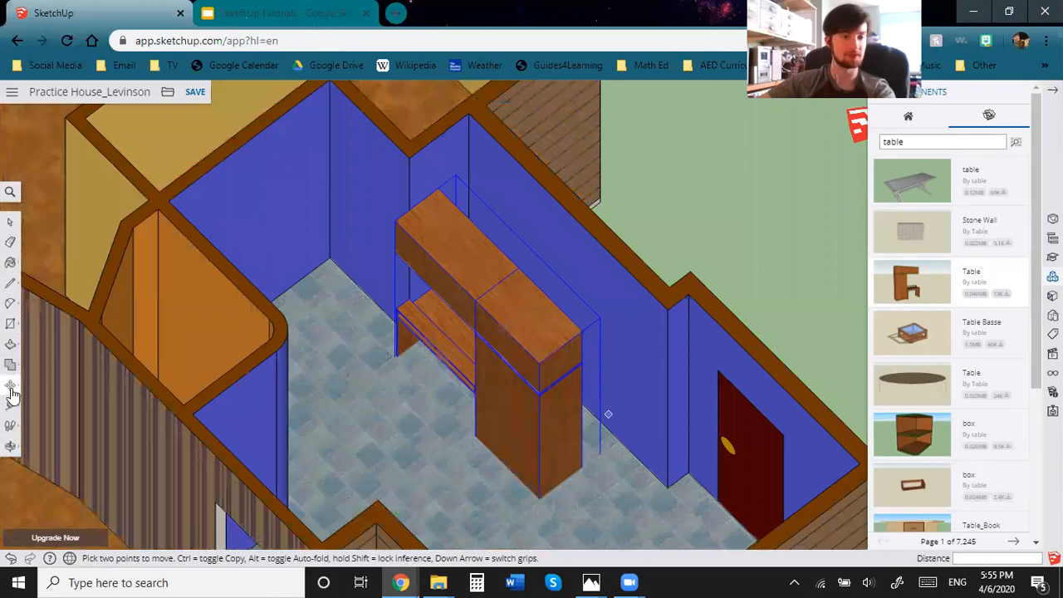
Rotate the desk unit 180 degrees about its upper cabinet corner.
click(12, 390)
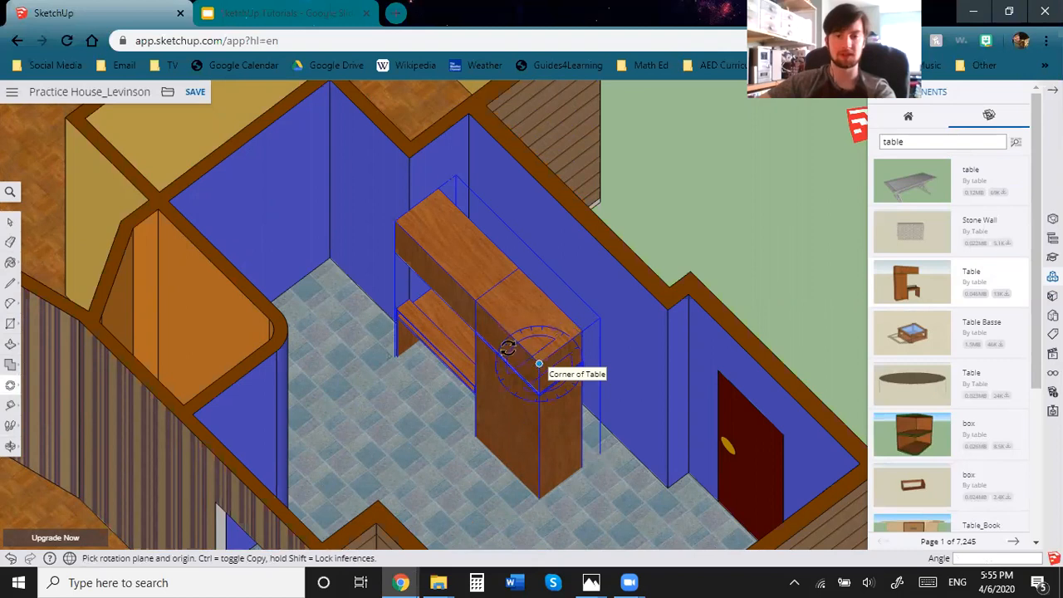
click(539, 363)
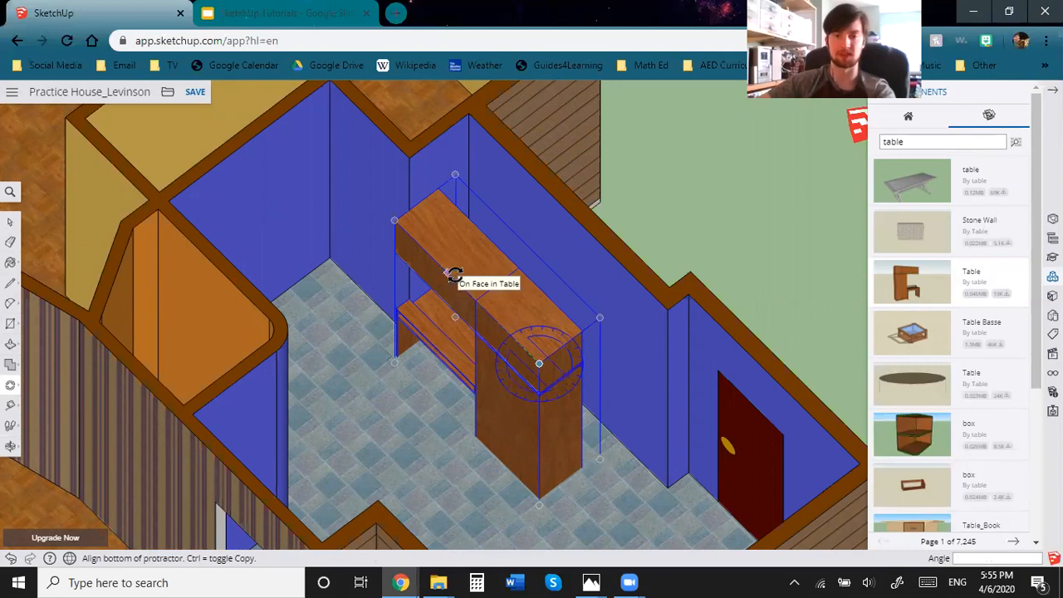
click(709, 375)
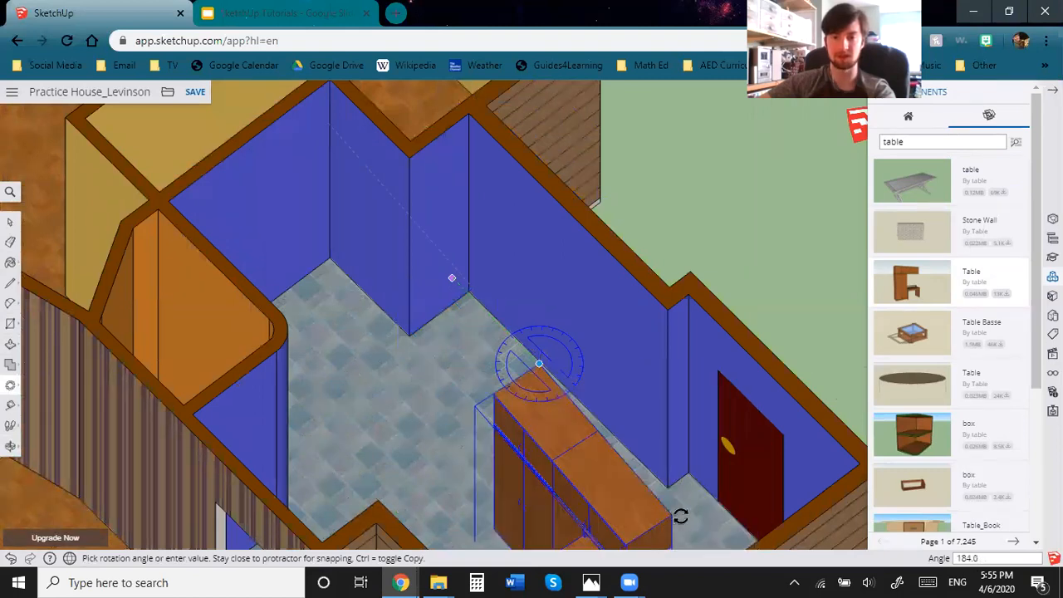
click(683, 515)
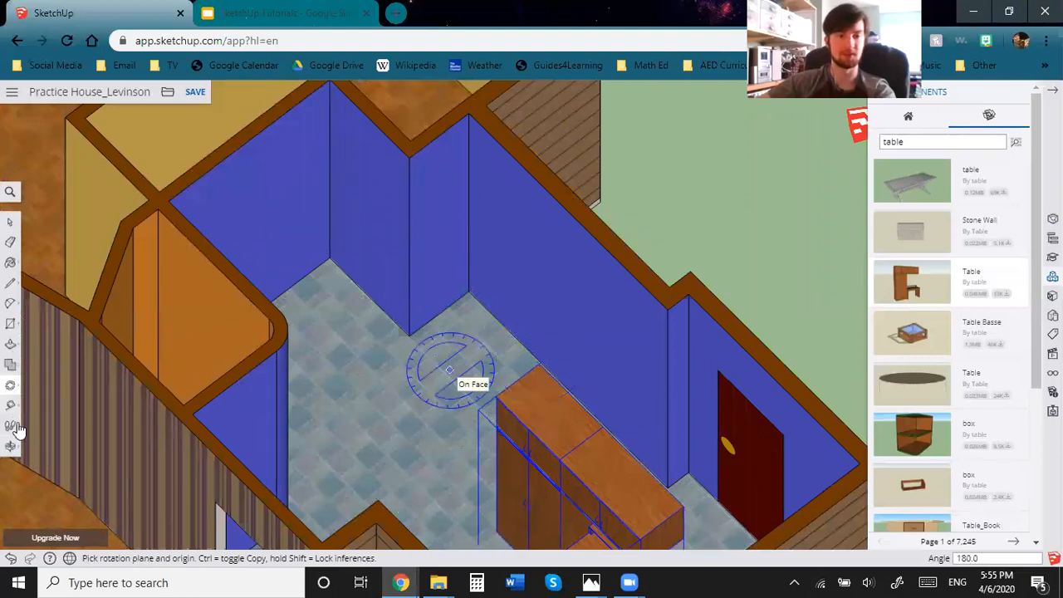
click(48, 358)
middle_drag(492, 498, 413, 447)
scroll(413, 447, up, 3)
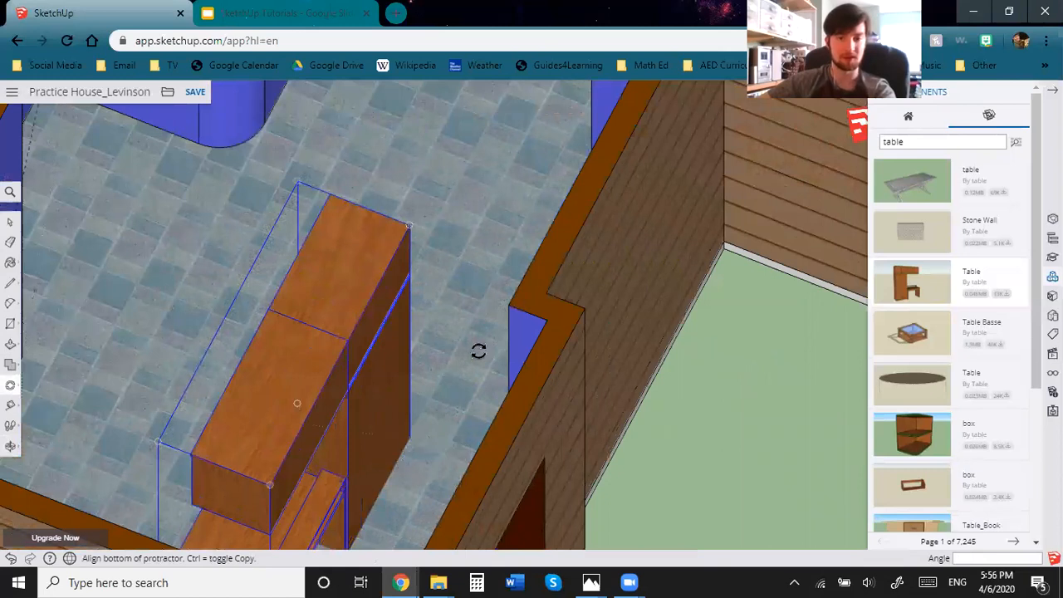
click(455, 365)
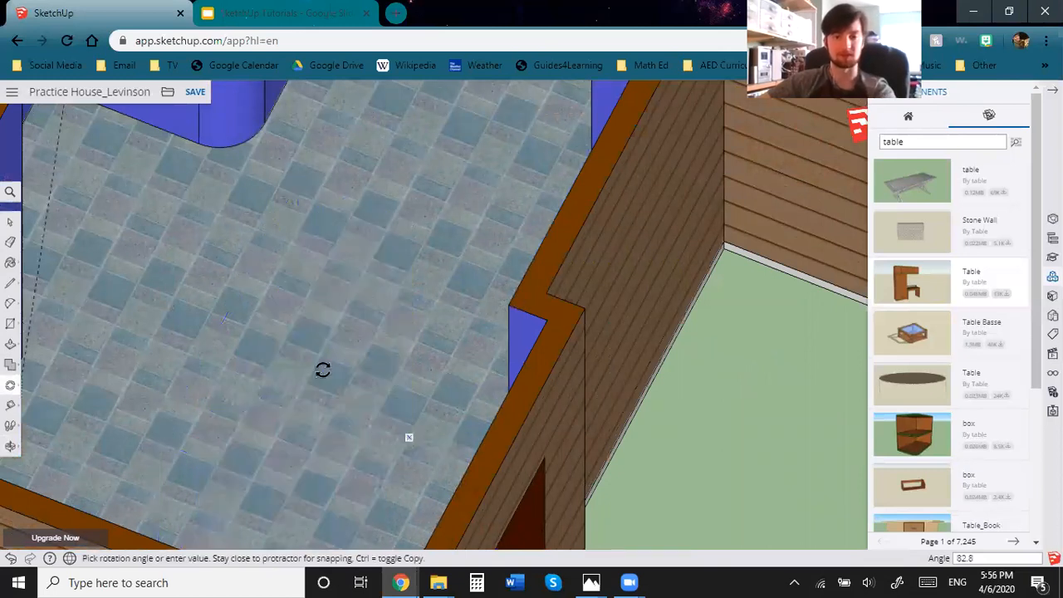
Move the desk unit from the open tile floor into the recess along the blue exterior wall.
click(7, 386)
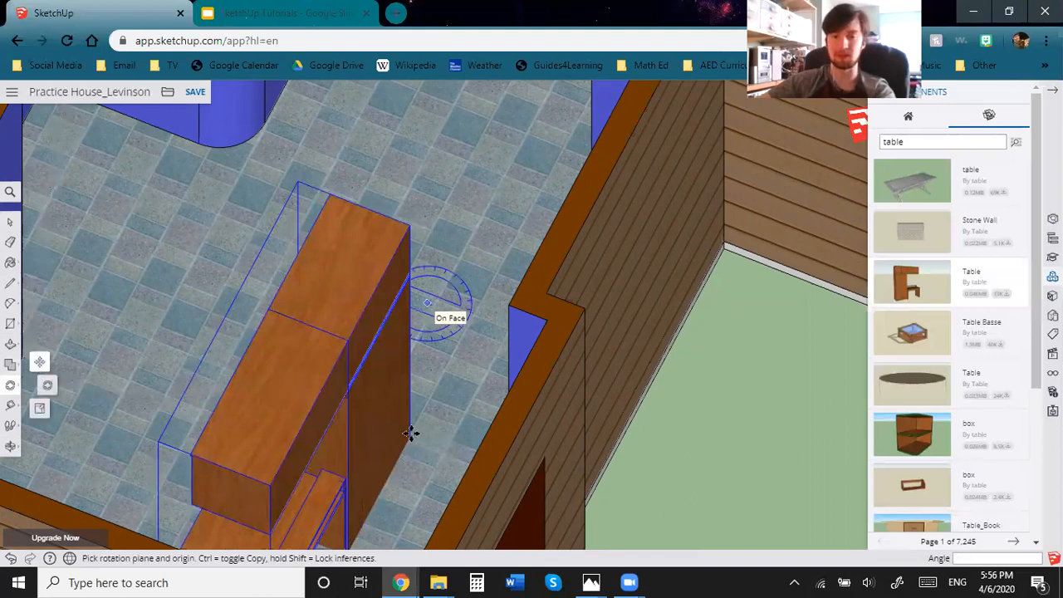
key(m)
click(541, 344)
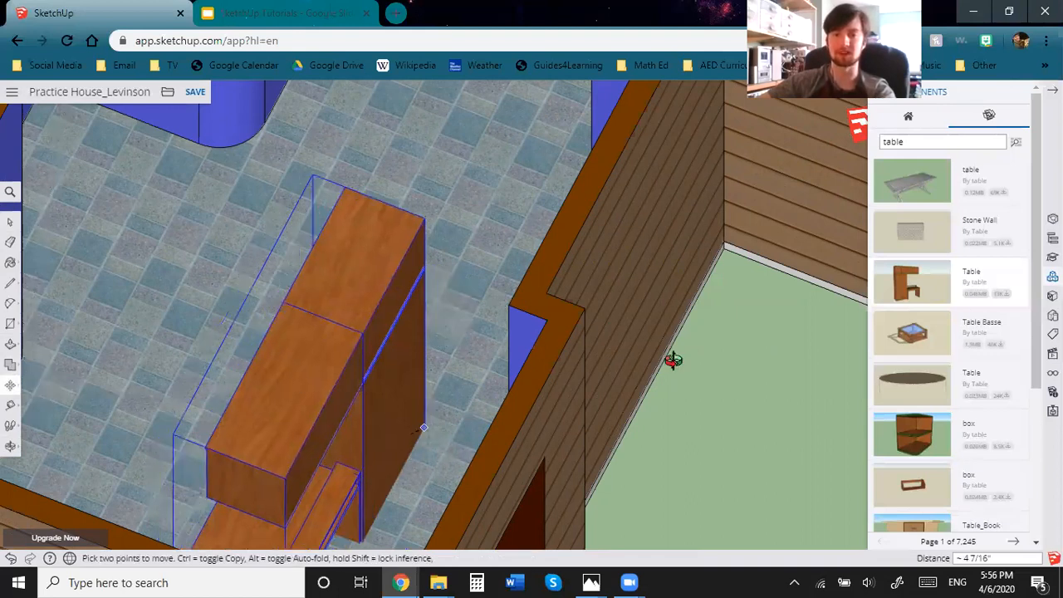
middle_drag(674, 360, 628, 197)
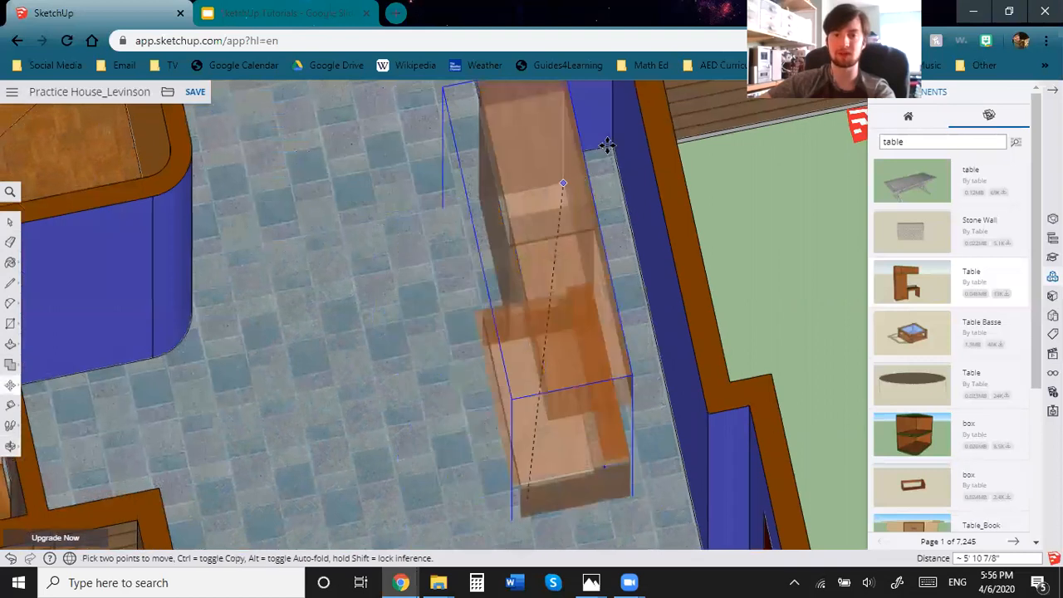
middle_drag(625, 233, 667, 213)
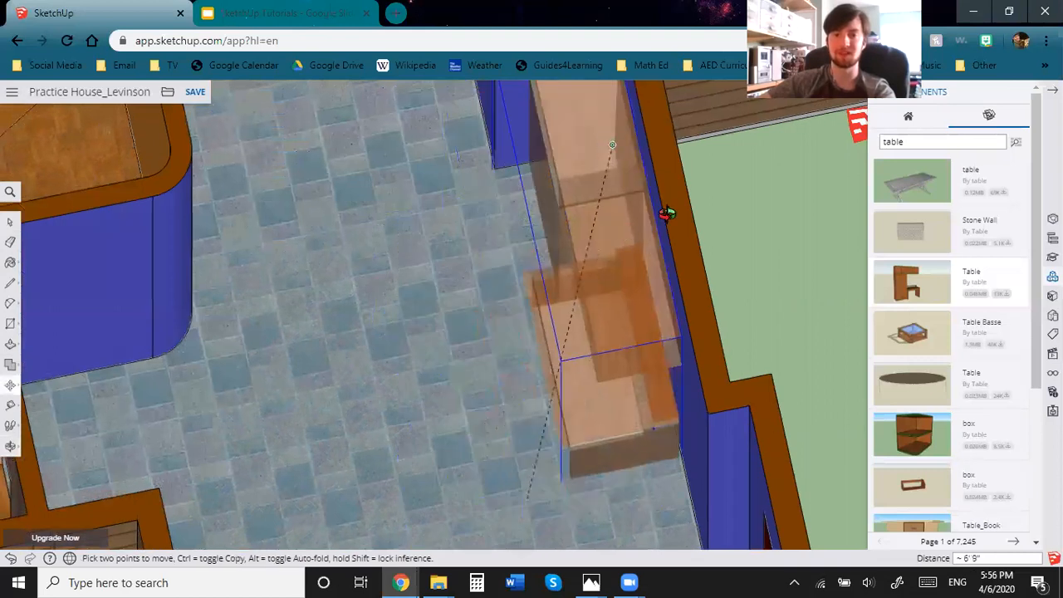
scroll(453, 423, down, 3)
middle_drag(453, 423, 495, 416)
scroll(377, 266, down, 3)
Search the 3D Warehouse components for "kitchen table".
double_click(895, 142)
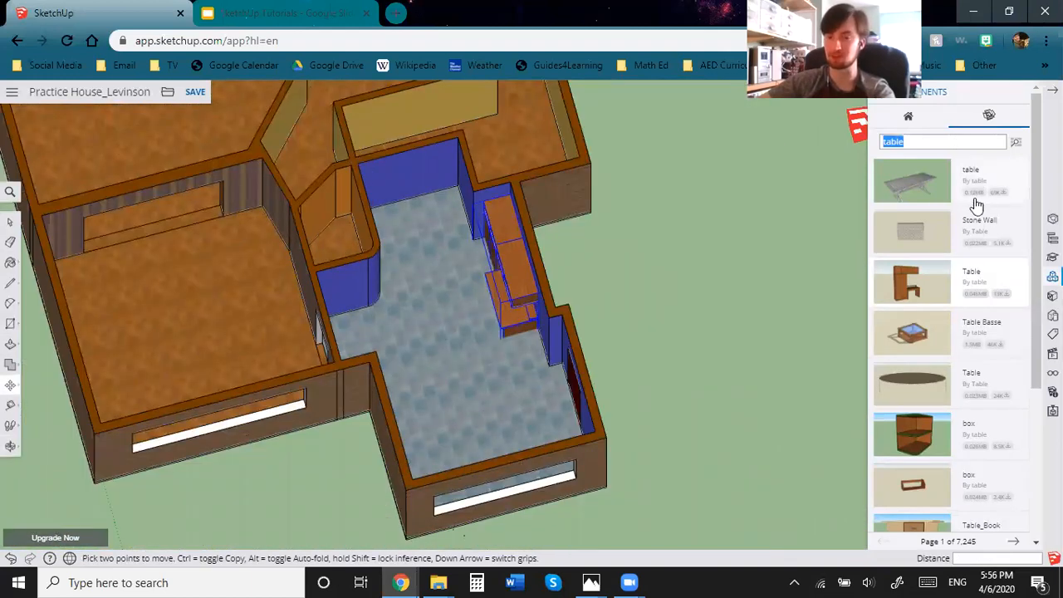
click(932, 148)
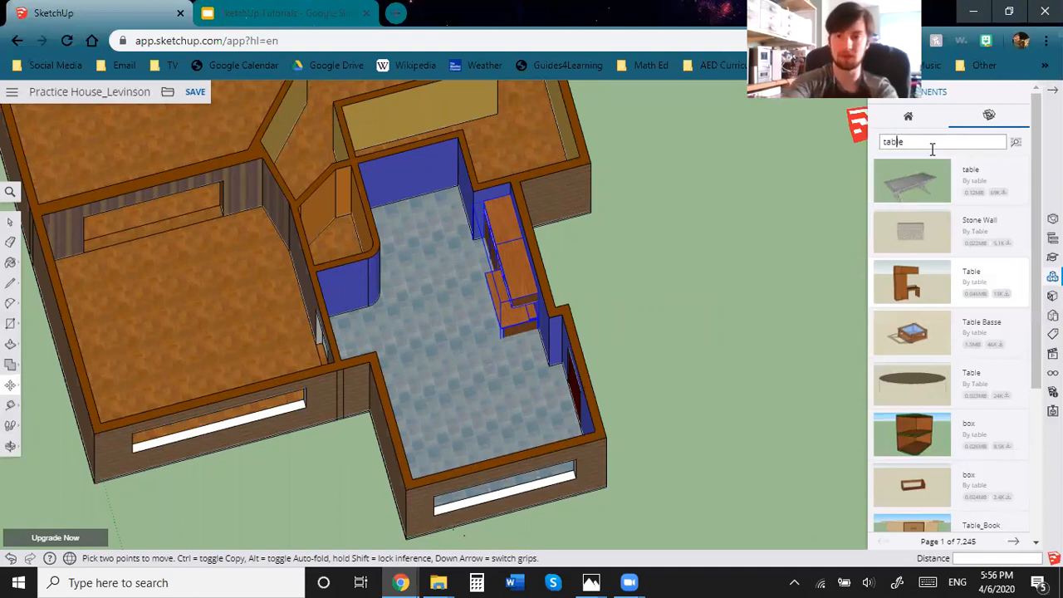
text(kict)
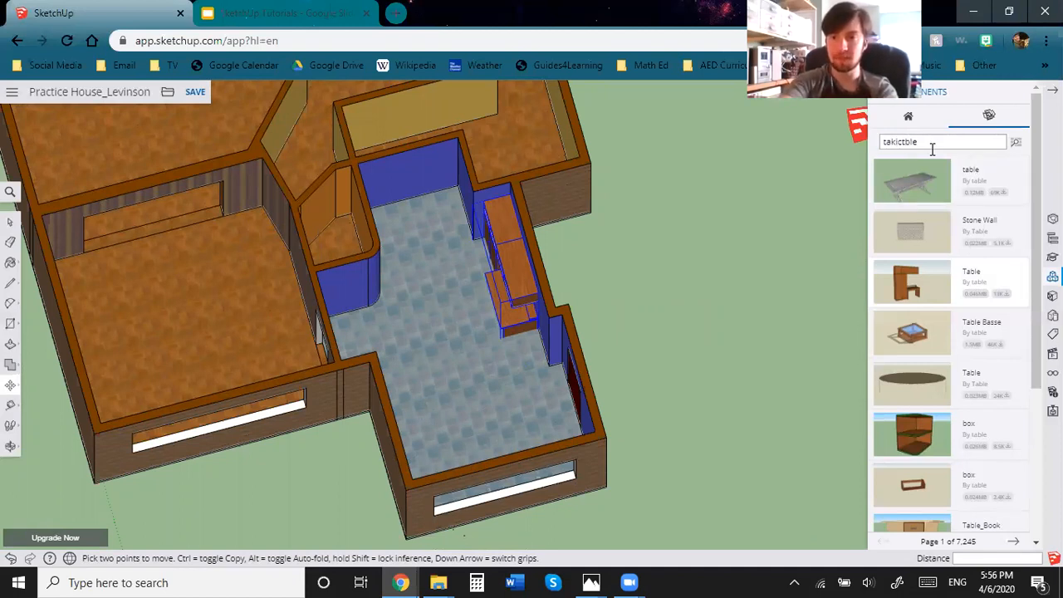
text(k)
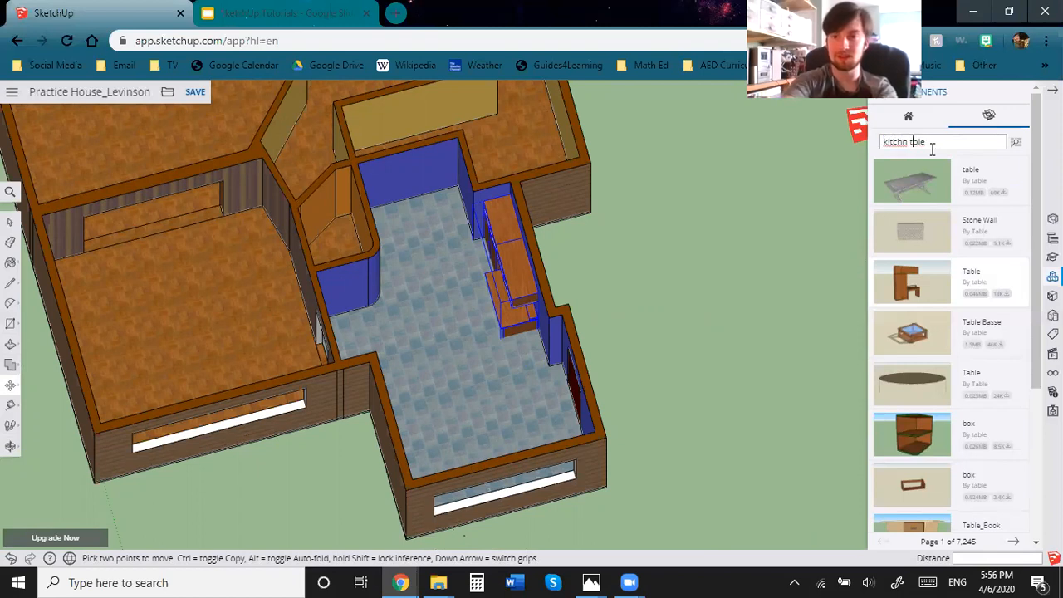
text(itchen ta)
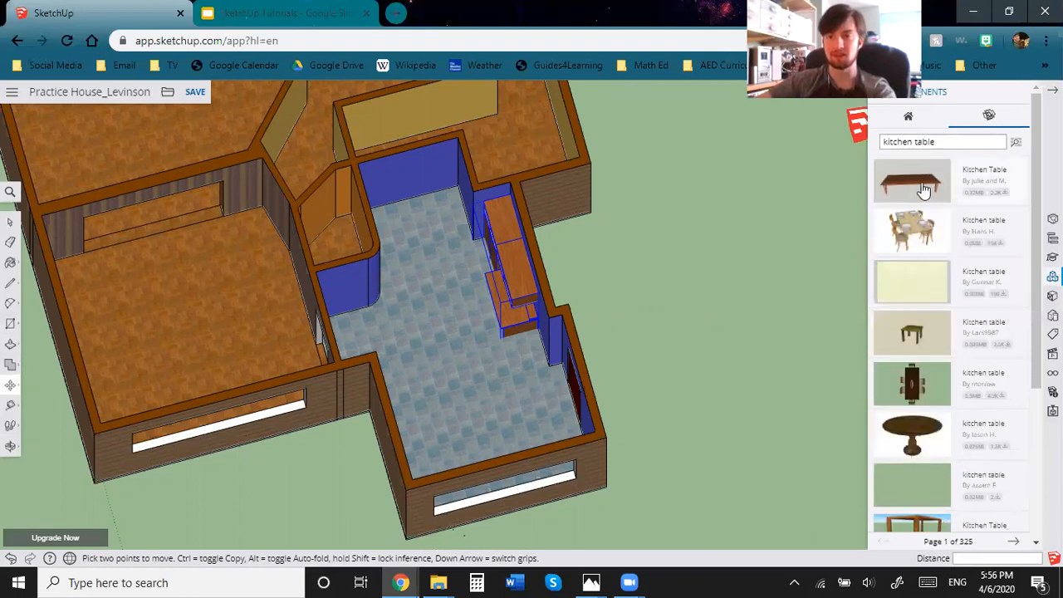
Insert the long plain wooden Kitchen Table without chairs onto the tiled floor near the front window.
click(929, 222)
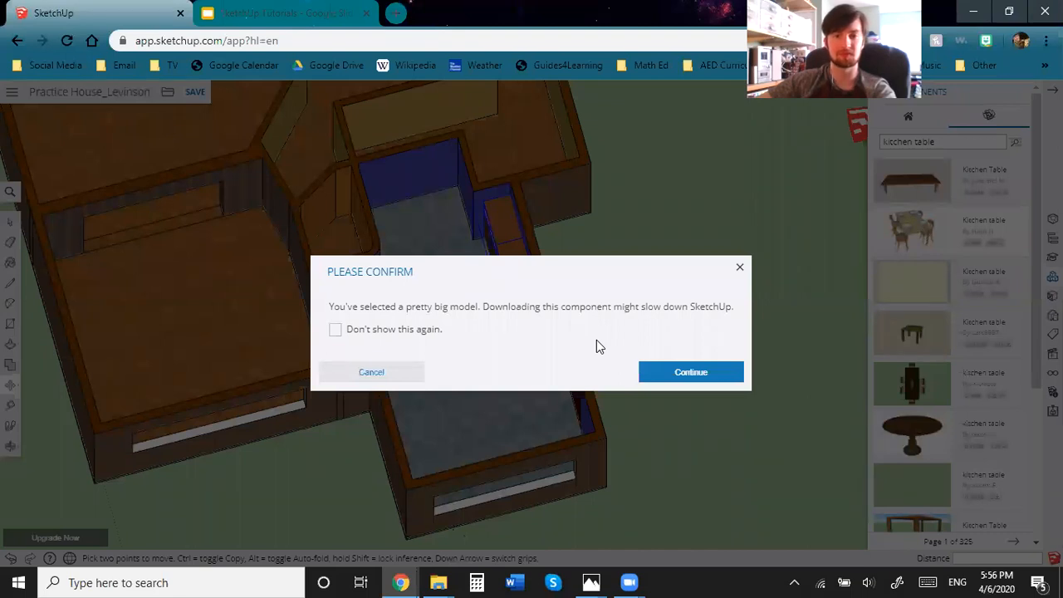
click(374, 371)
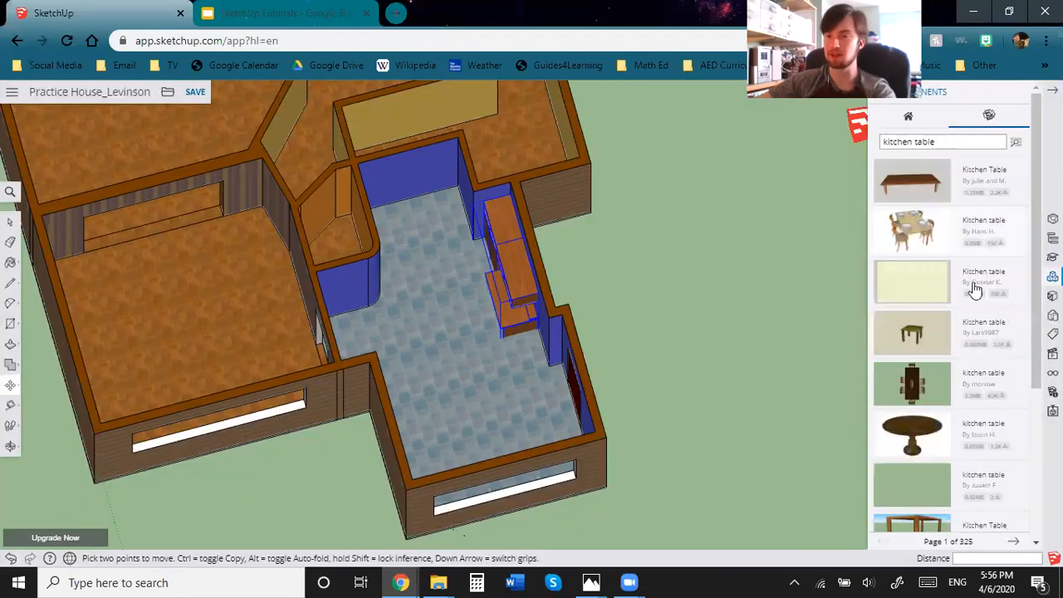
click(976, 190)
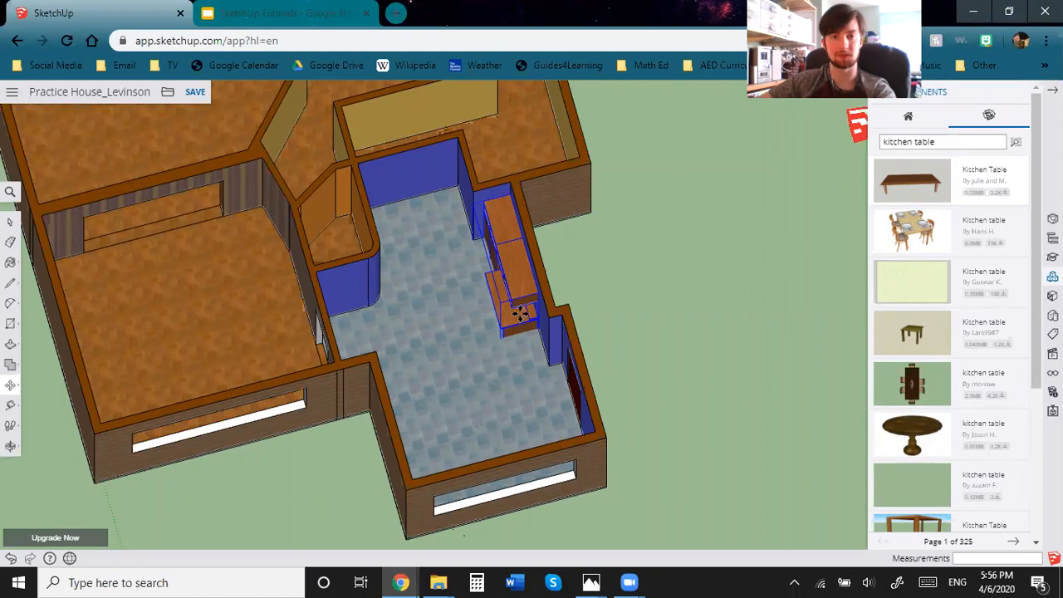
click(648, 227)
scroll(490, 407, down, 2)
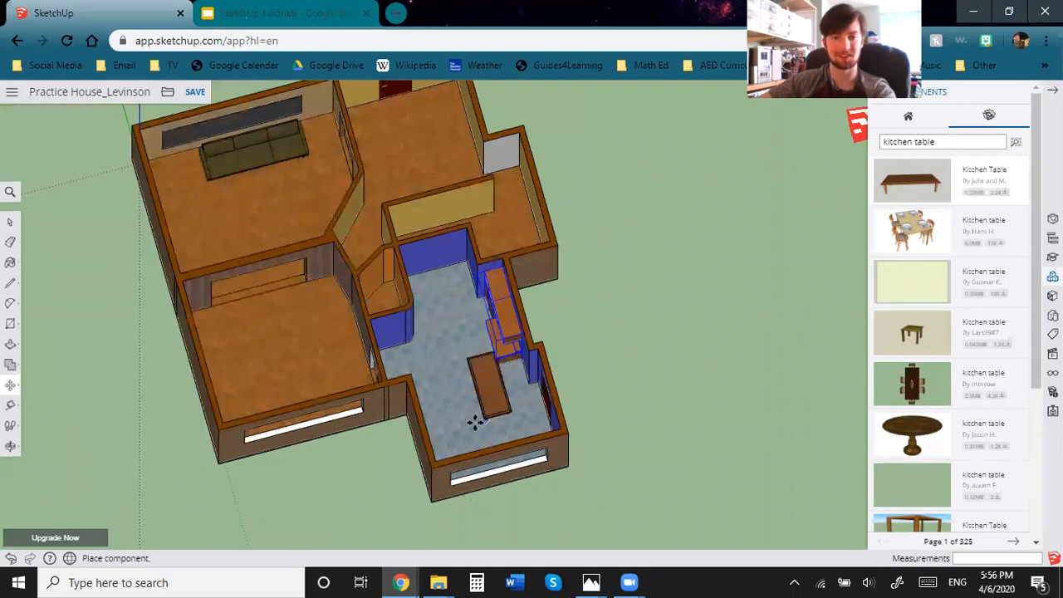
scroll(477, 419, up, 3)
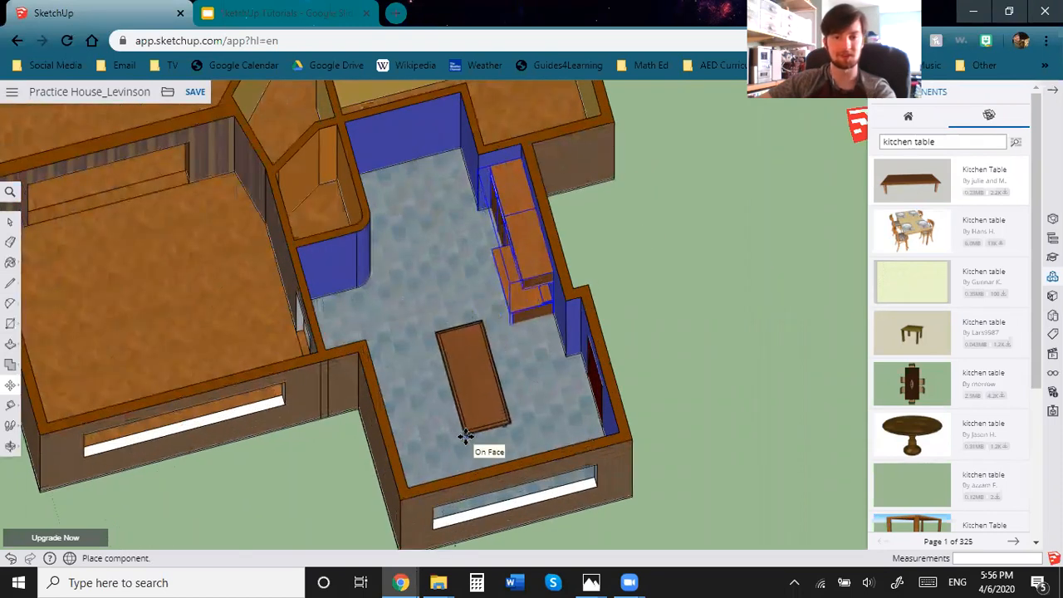
click(465, 436)
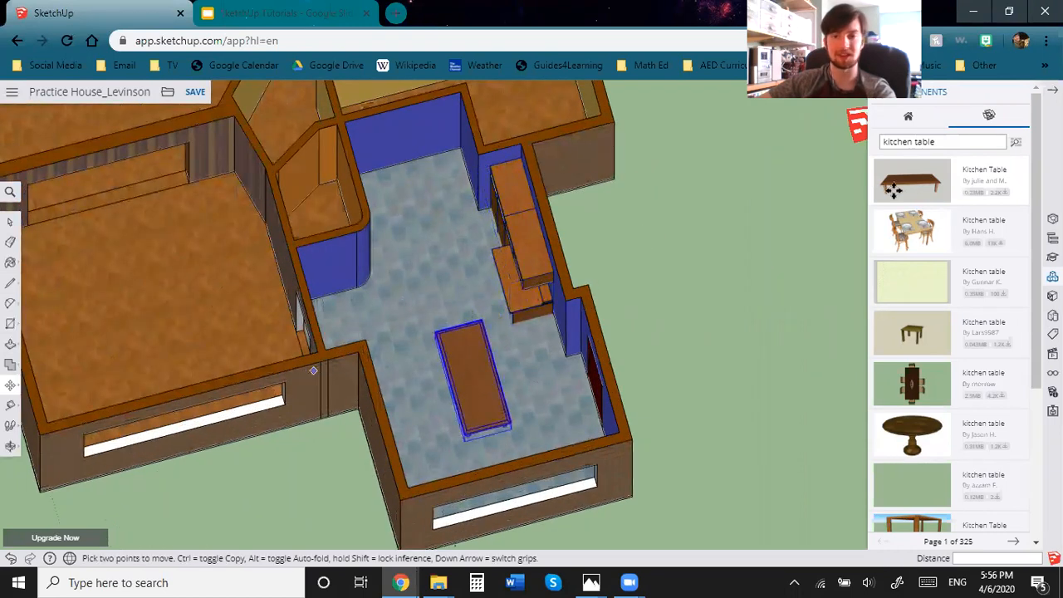
Insert the dark kitchen table set with six chairs into the striped-wallpaper room.
click(930, 396)
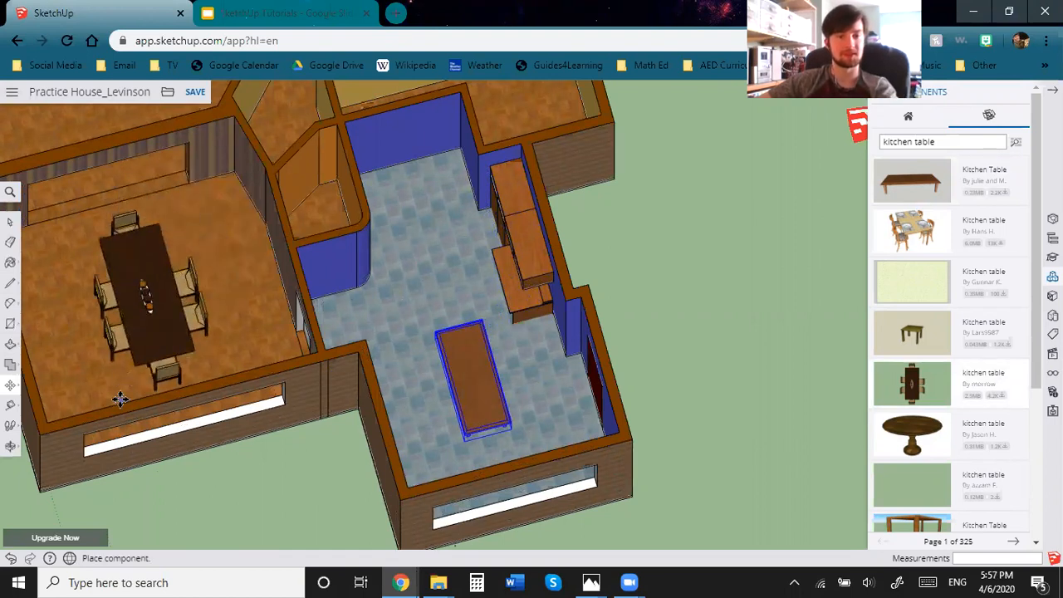
click(154, 424)
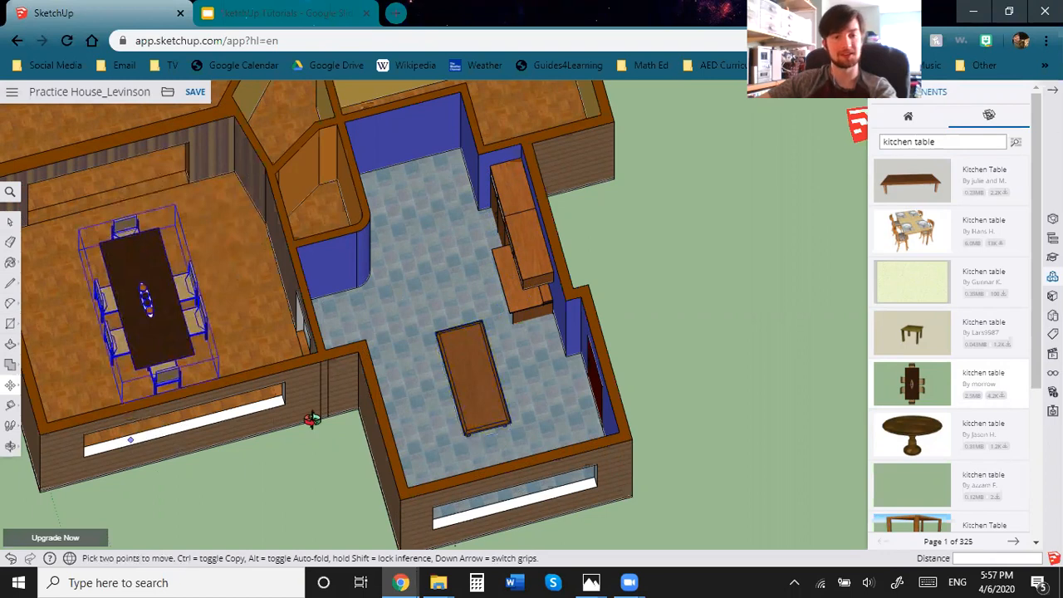
middle_drag(429, 377, 429, 377)
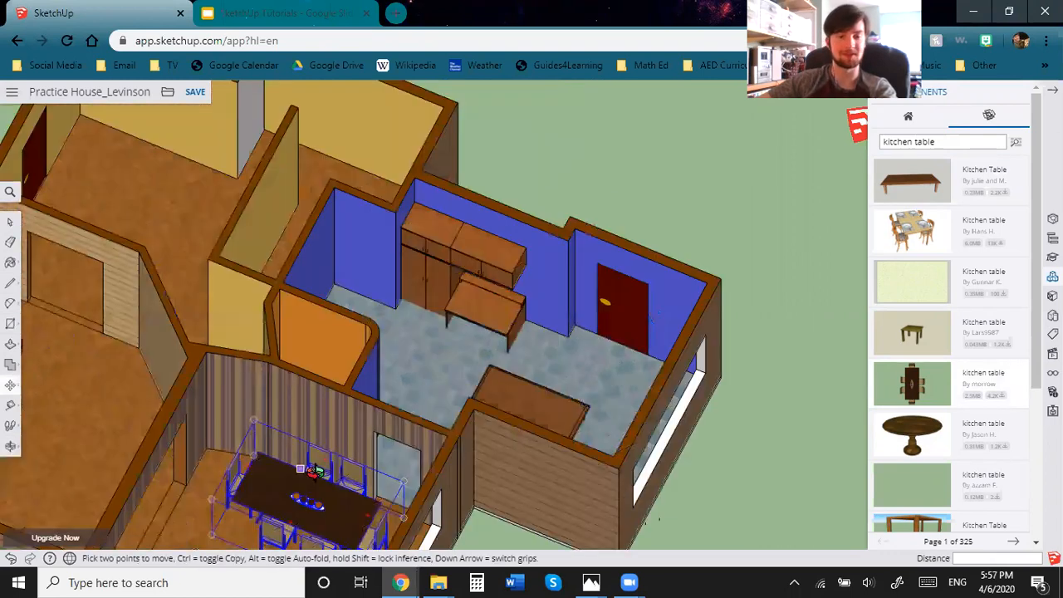
middle_drag(302, 468, 368, 368)
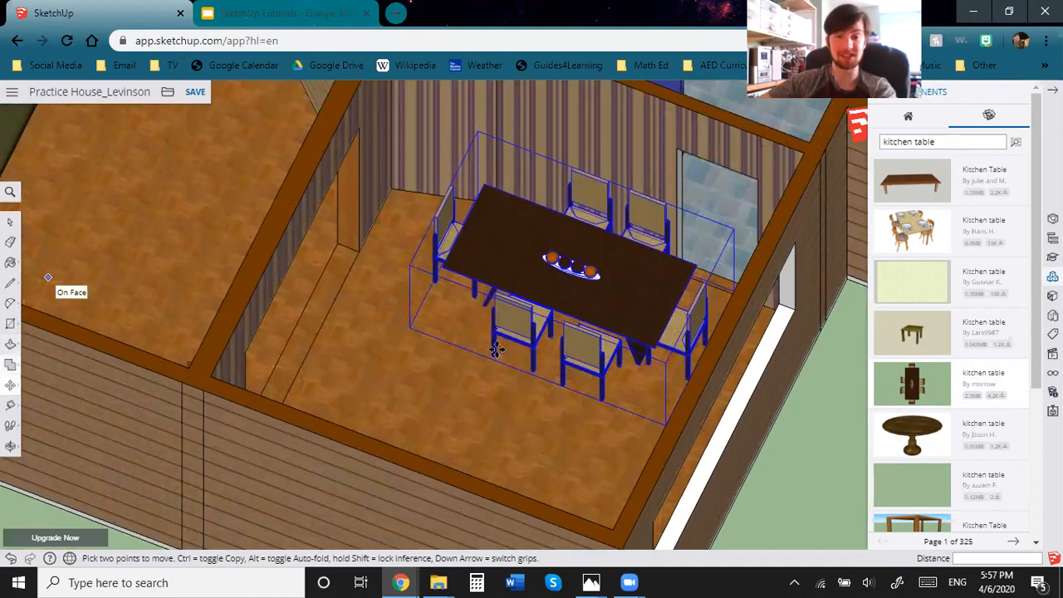
Move the dining set by a chair leg about 14' 2" onto the ground outside the house.
scroll(499, 359, up, 3)
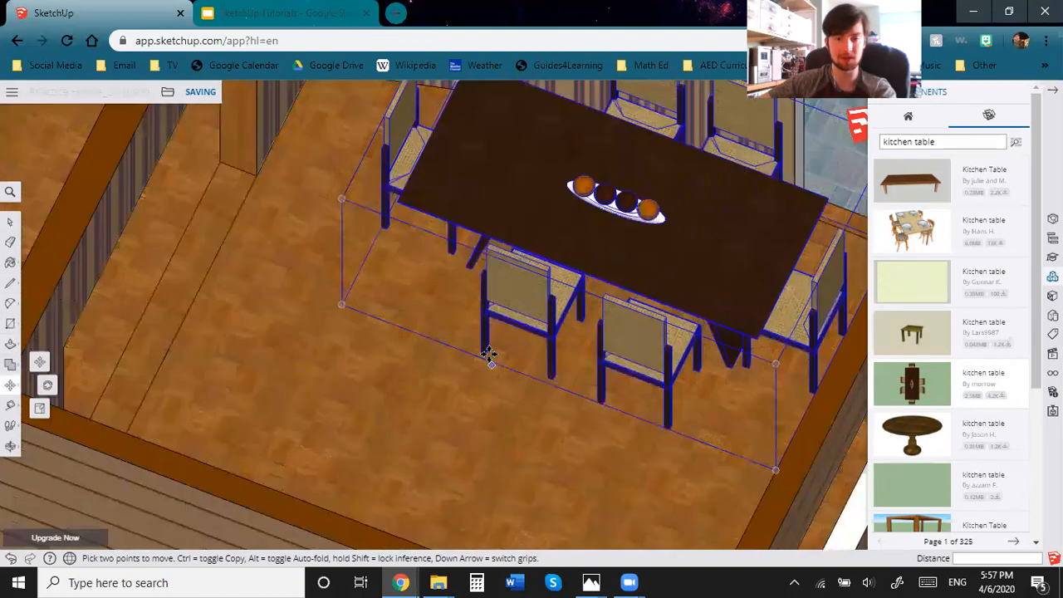
scroll(489, 359, up, 1)
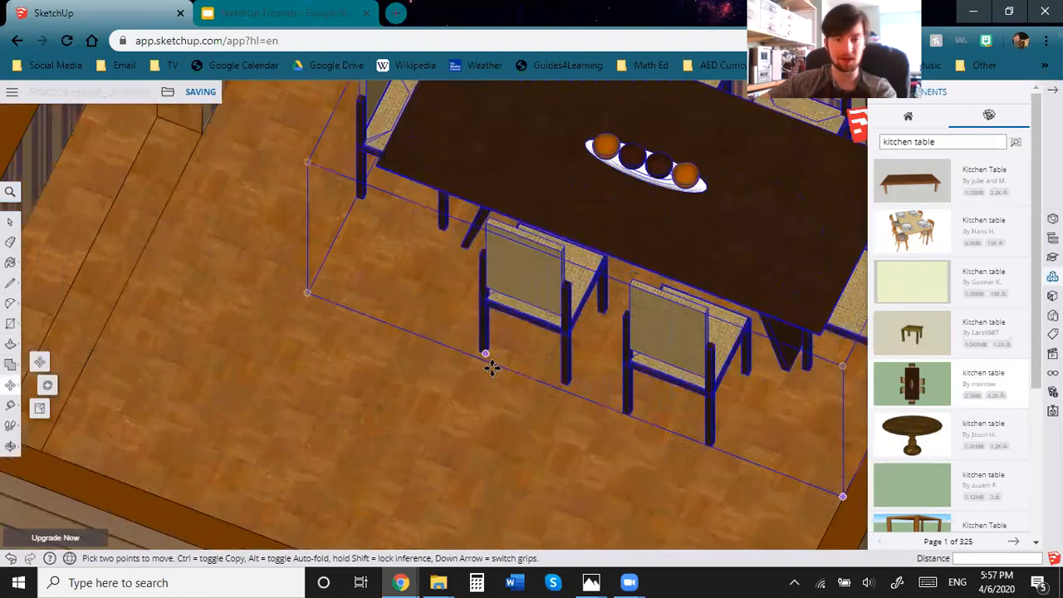
scroll(474, 364, up, 1)
scroll(332, 424, down, 1)
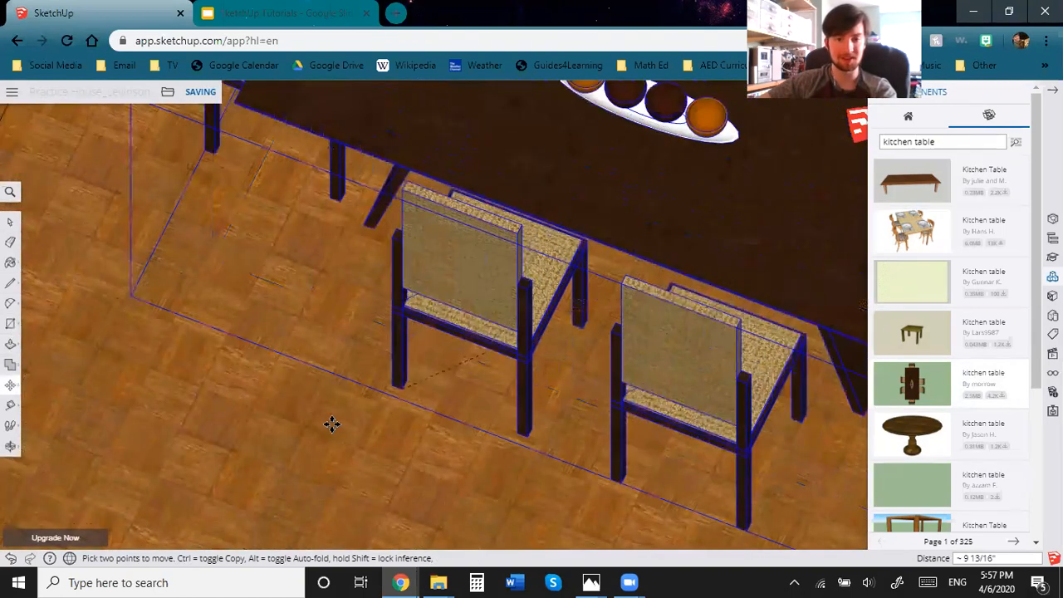
scroll(290, 451, down, 1)
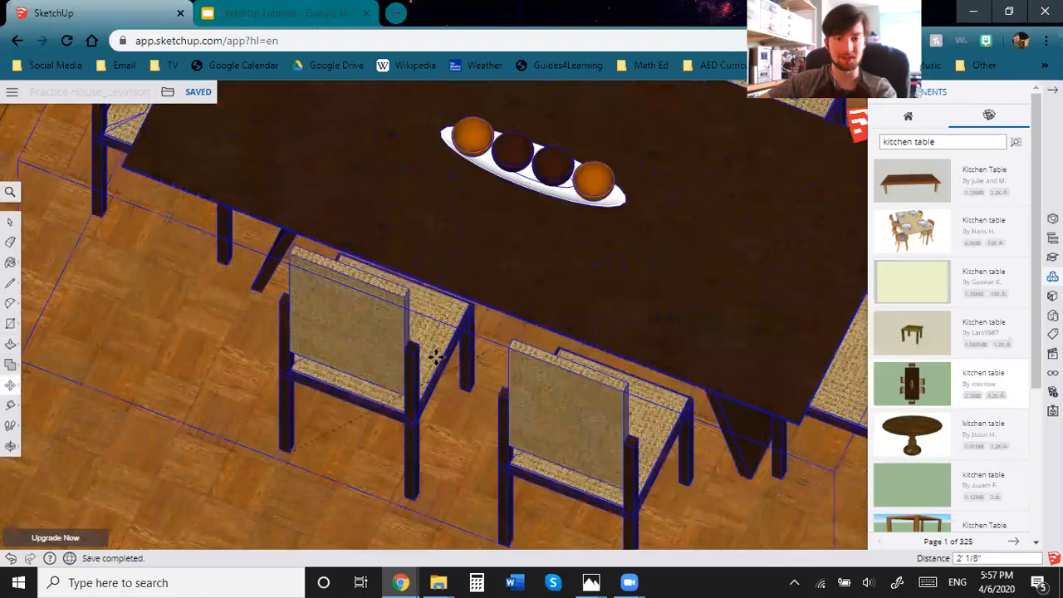
scroll(427, 361, up, 1)
key(m)
middle_drag(486, 359, 479, 404)
middle_drag(399, 379, 569, 368)
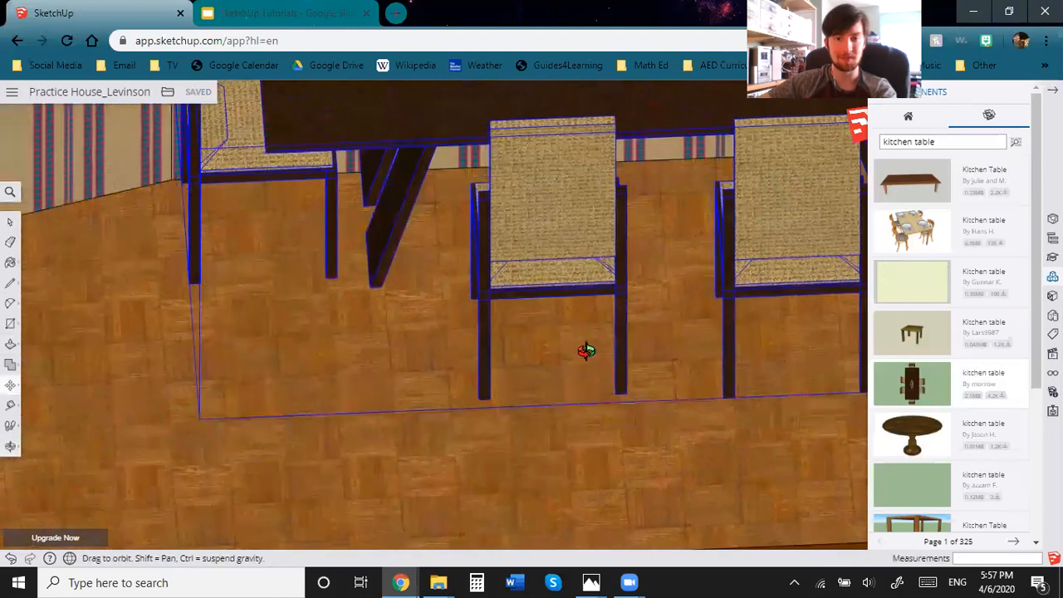
middle_drag(716, 225, 613, 302)
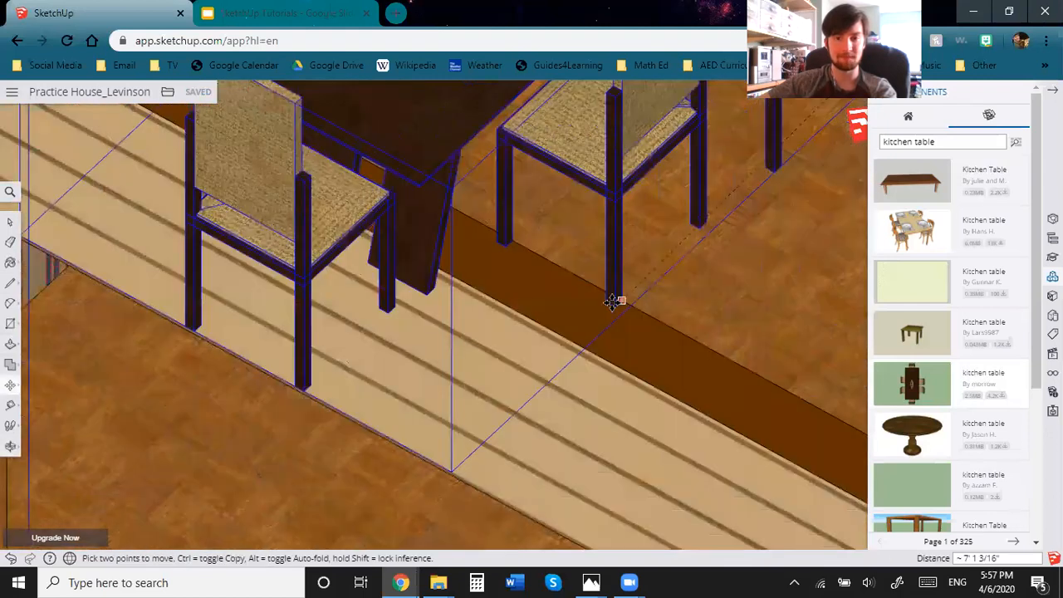
scroll(724, 177, down, 4)
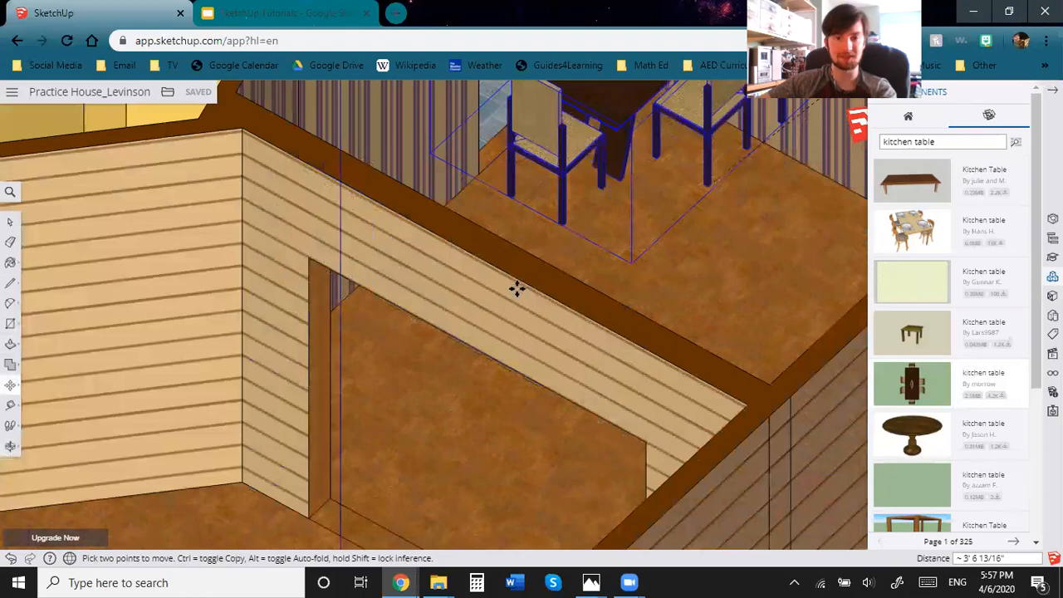
scroll(554, 299, up, 4)
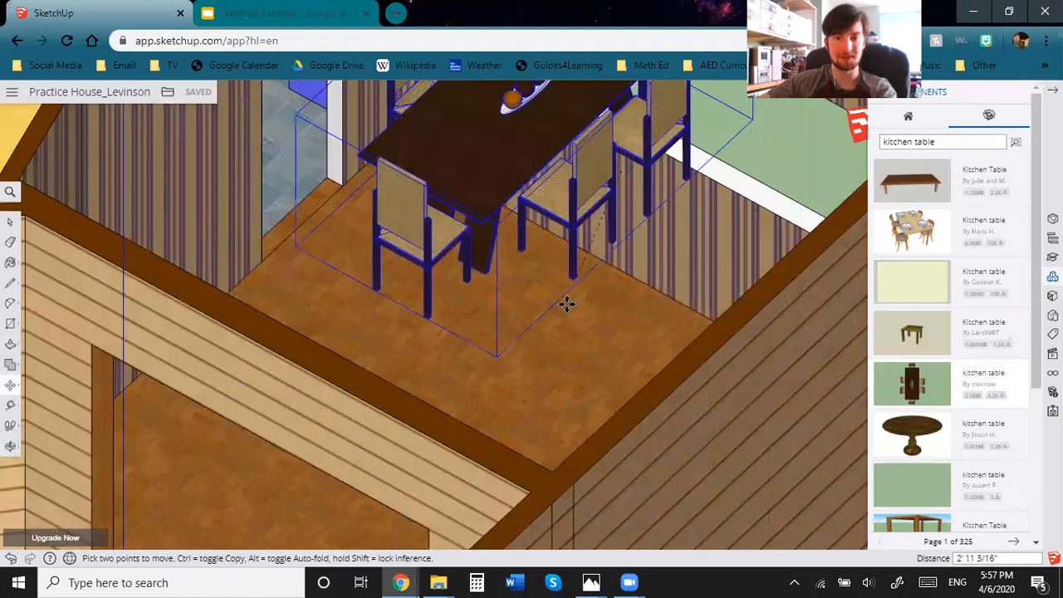
shift+middle_drag(515, 287, 398, 208)
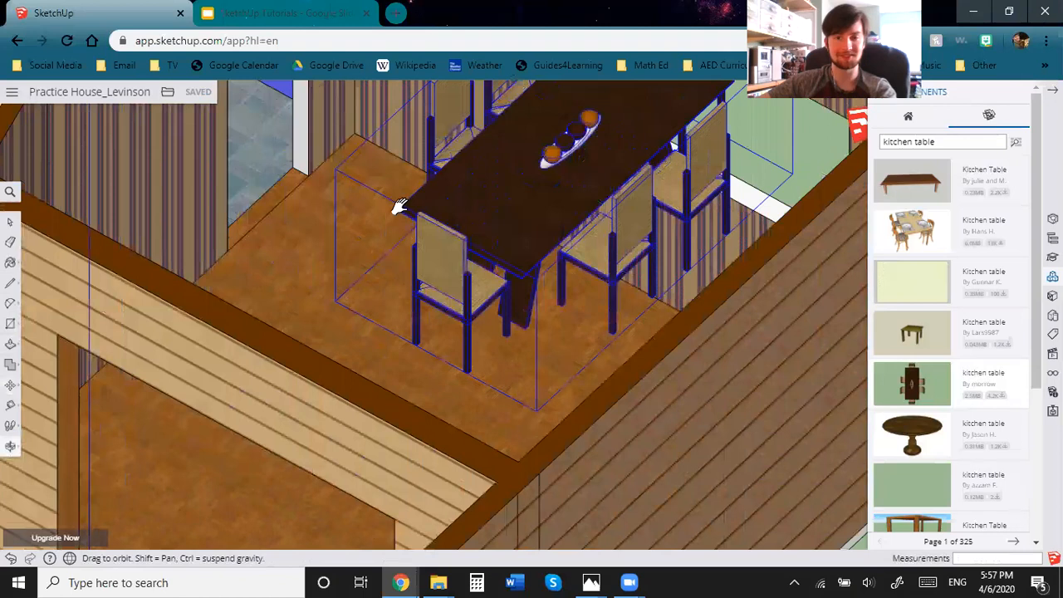
shift+middle_drag(748, 442, 467, 259)
click(780, 476)
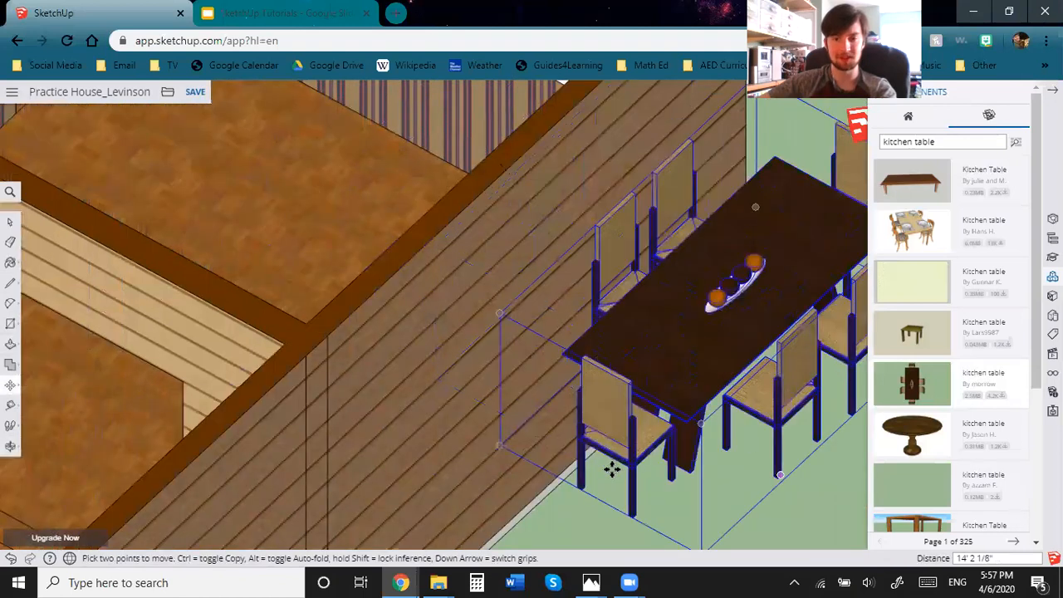
Move the dining set by its end chair's leg about 10' 3" back into the striped-wallpaper room.
click(582, 486)
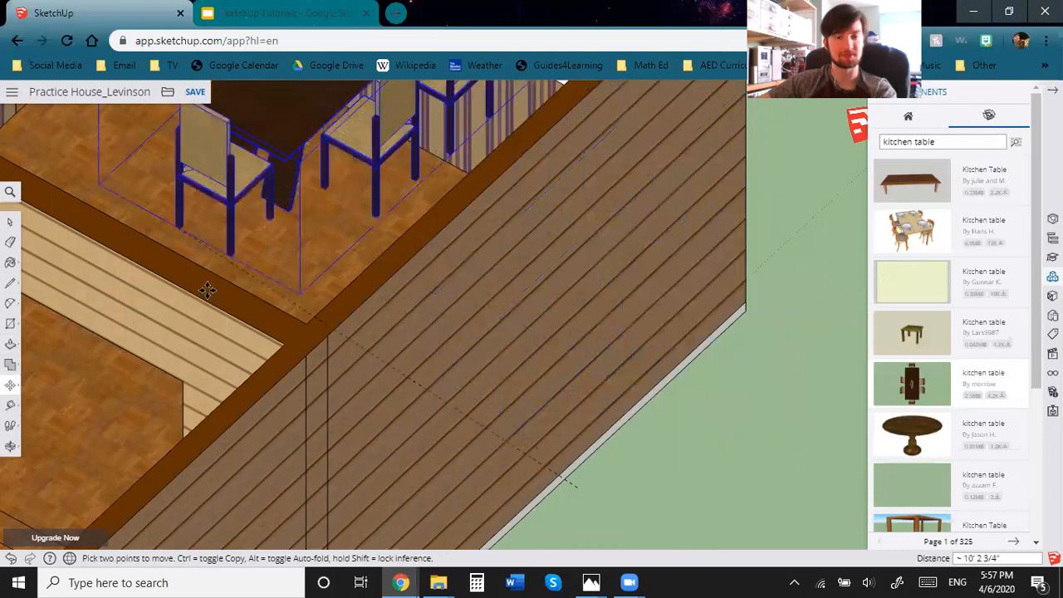
click(213, 290)
scroll(211, 289, down, 4)
shift+middle_drag(146, 298, 382, 387)
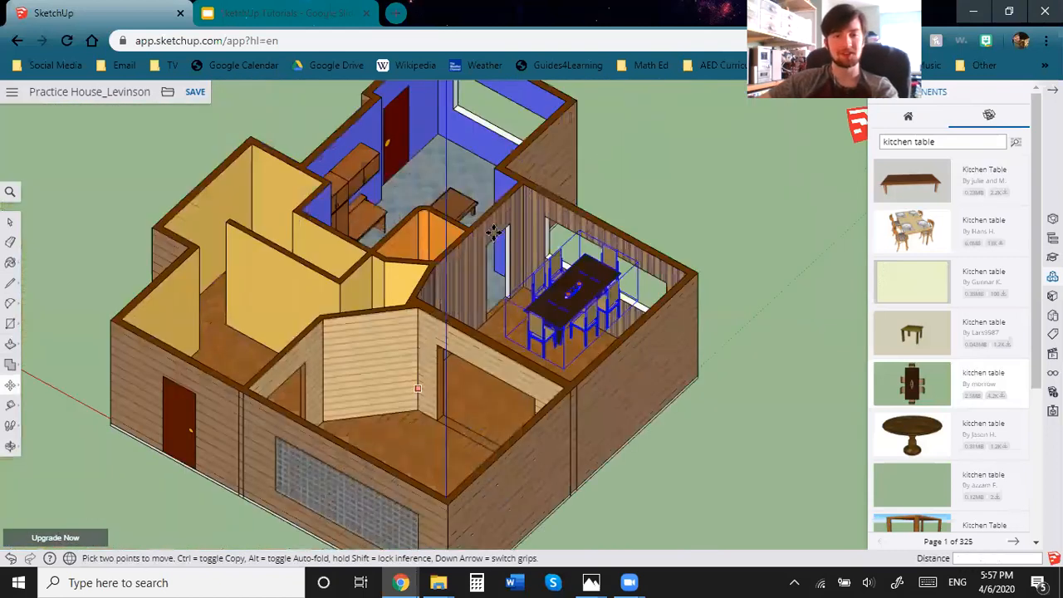
Move the dining set by its end chair's leg about 6' 3" along the green axis within the striped-wallpaper room.
middle_drag(494, 233, 224, 350)
middle_drag(565, 378, 441, 423)
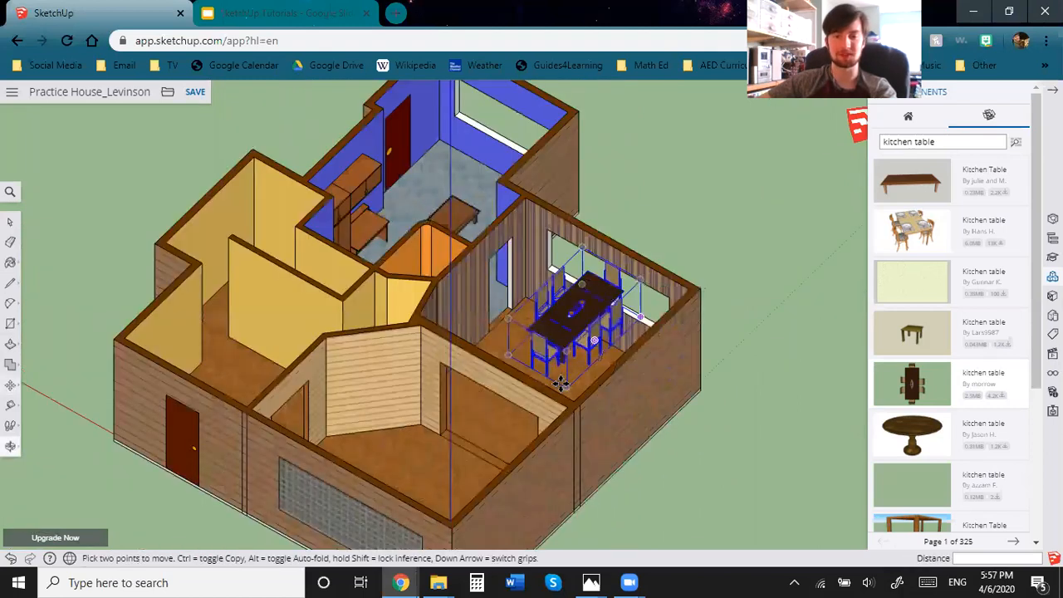
scroll(549, 378, up, 5)
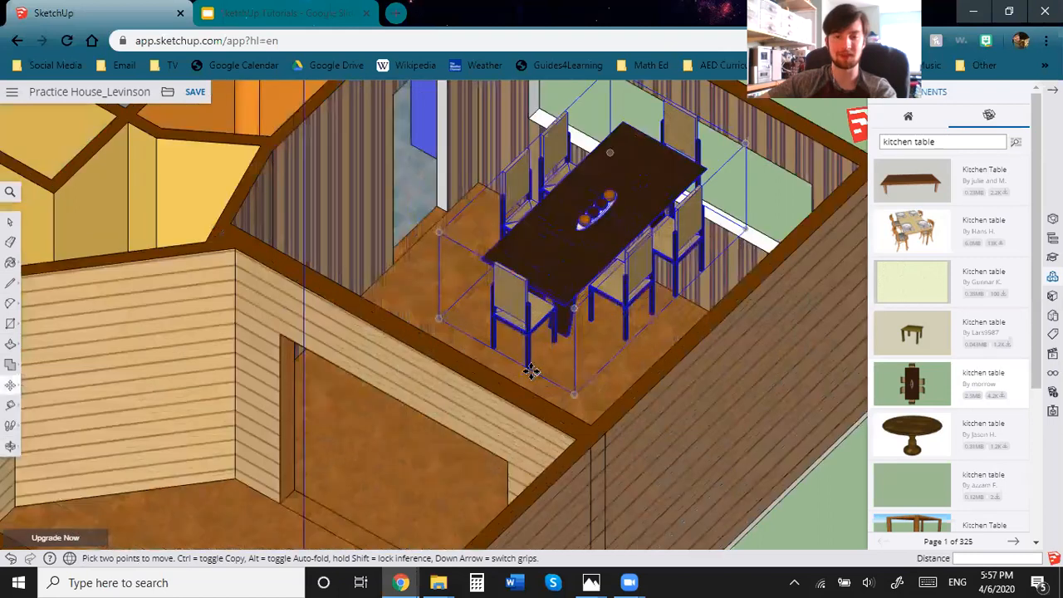
click(532, 373)
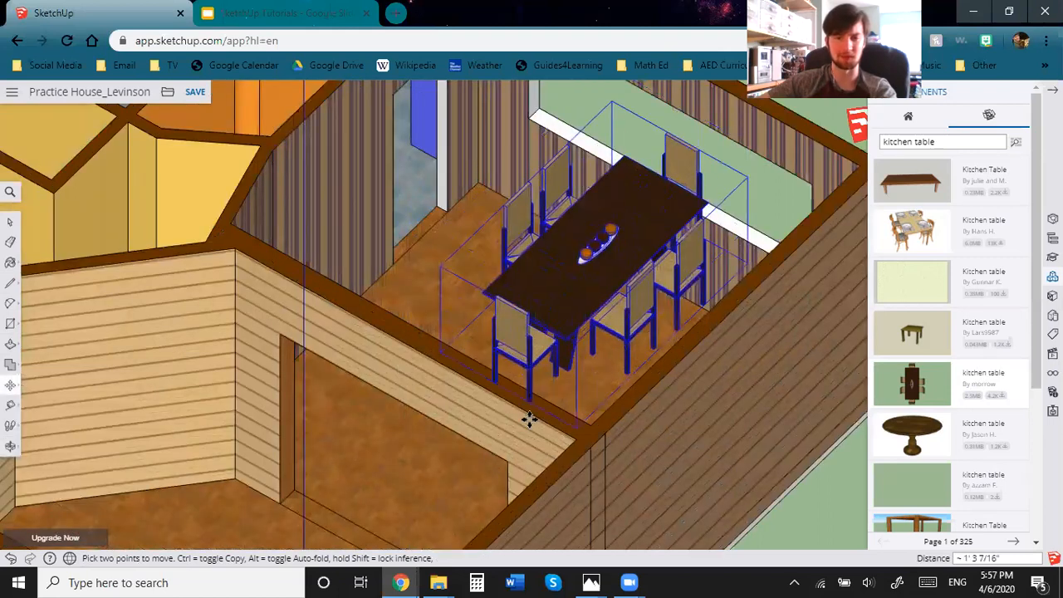
middle_drag(442, 304, 634, 397)
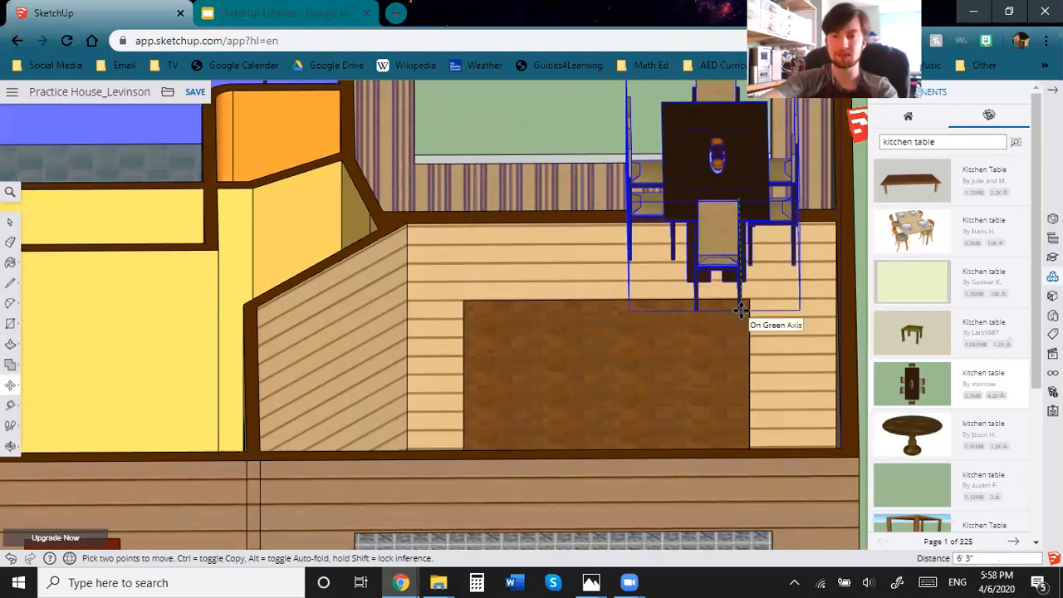
key(Escape)
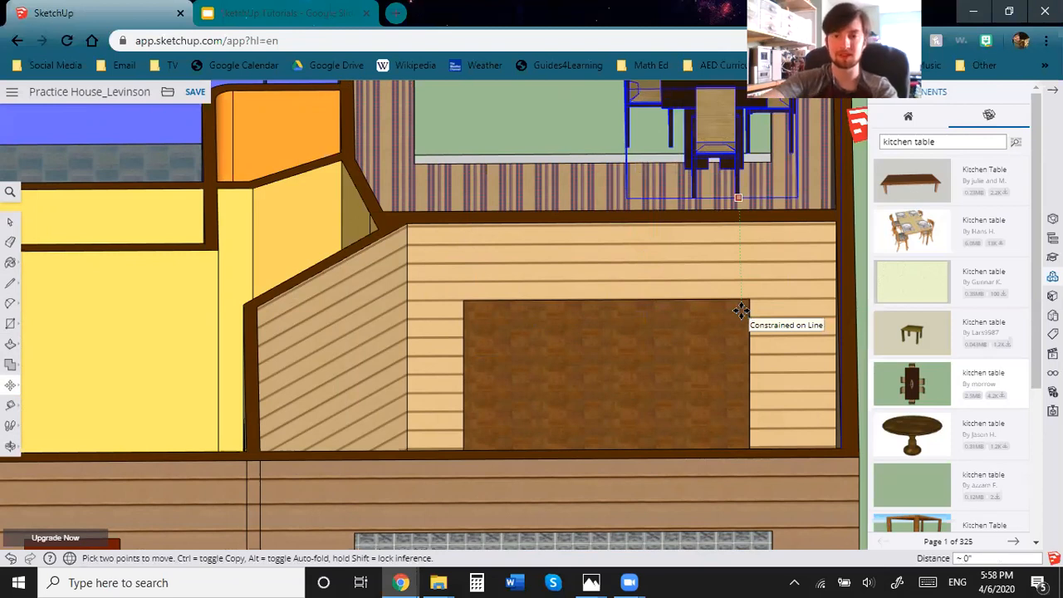
click(741, 311)
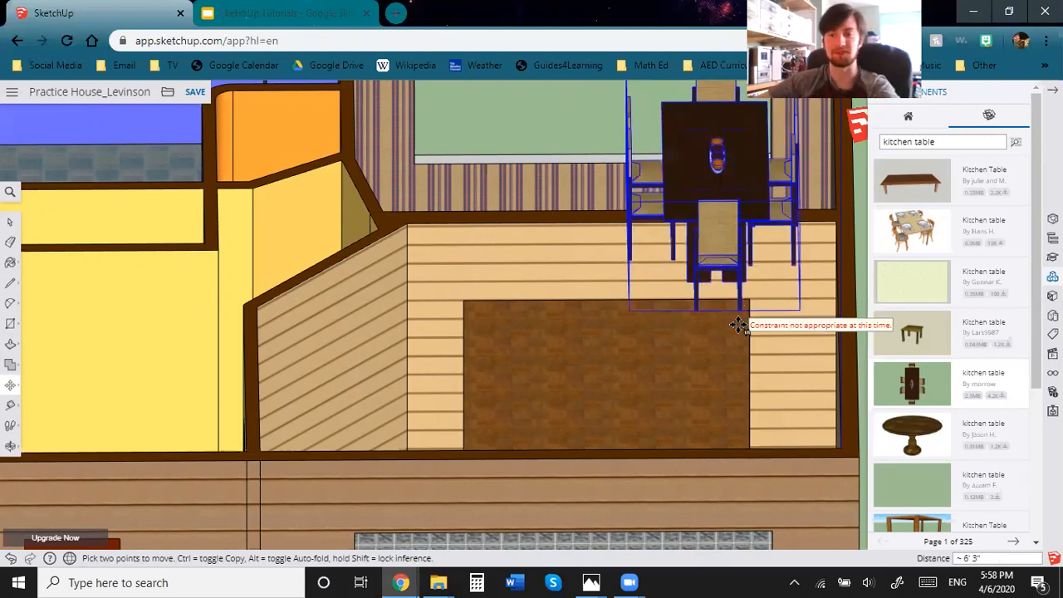
Examine the furnished rooms and the dining set's placement from above and from several sides of the house.
scroll(494, 427, down, 2)
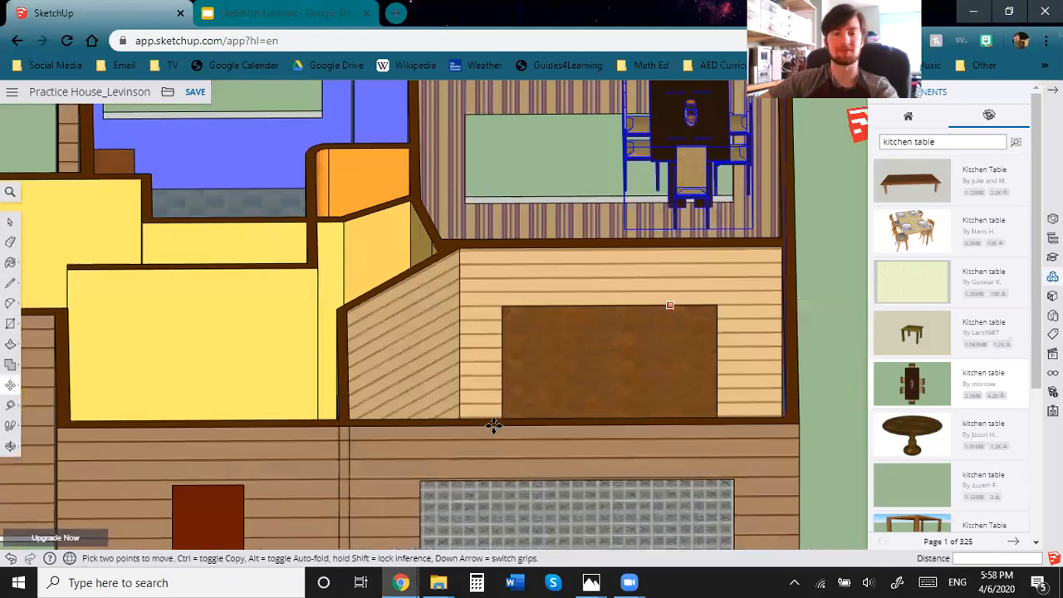
middle_drag(467, 362, 515, 373)
scroll(421, 426, down, 1)
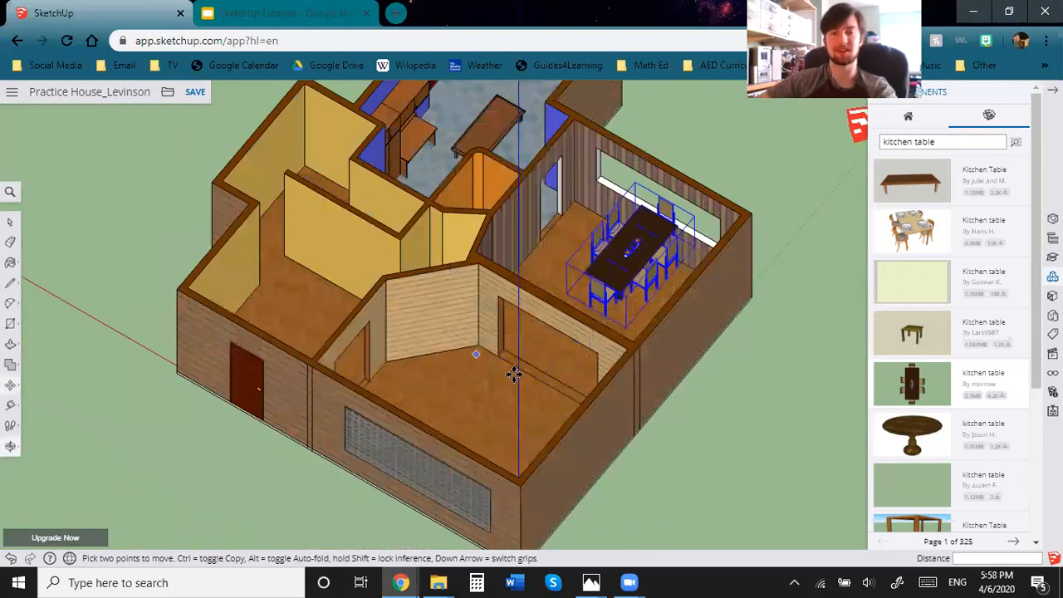
middle_drag(477, 340, 539, 394)
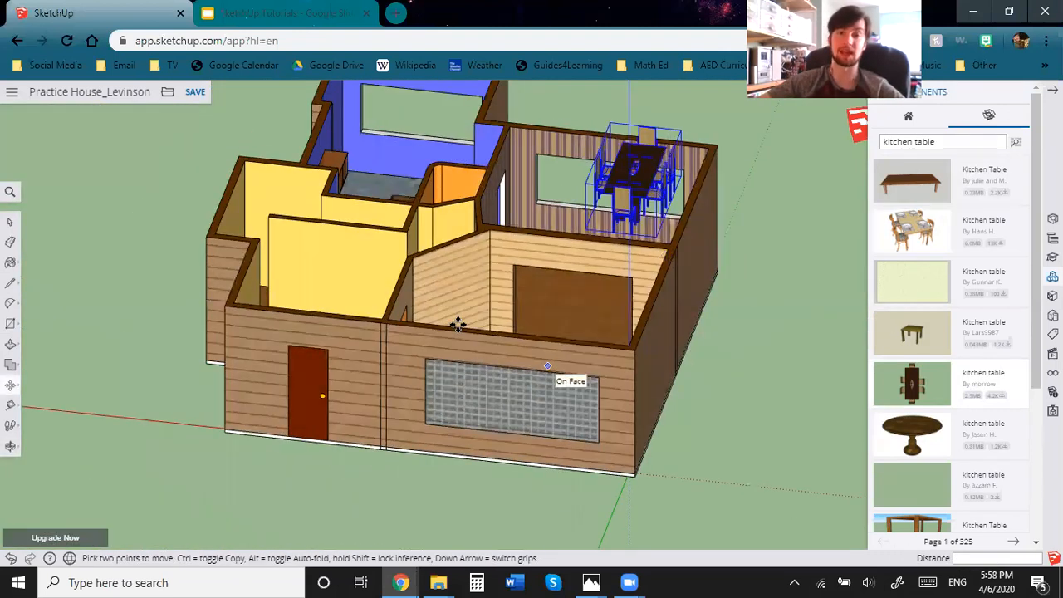
middle_drag(439, 334, 601, 309)
middle_drag(361, 319, 518, 365)
middle_drag(397, 437, 349, 316)
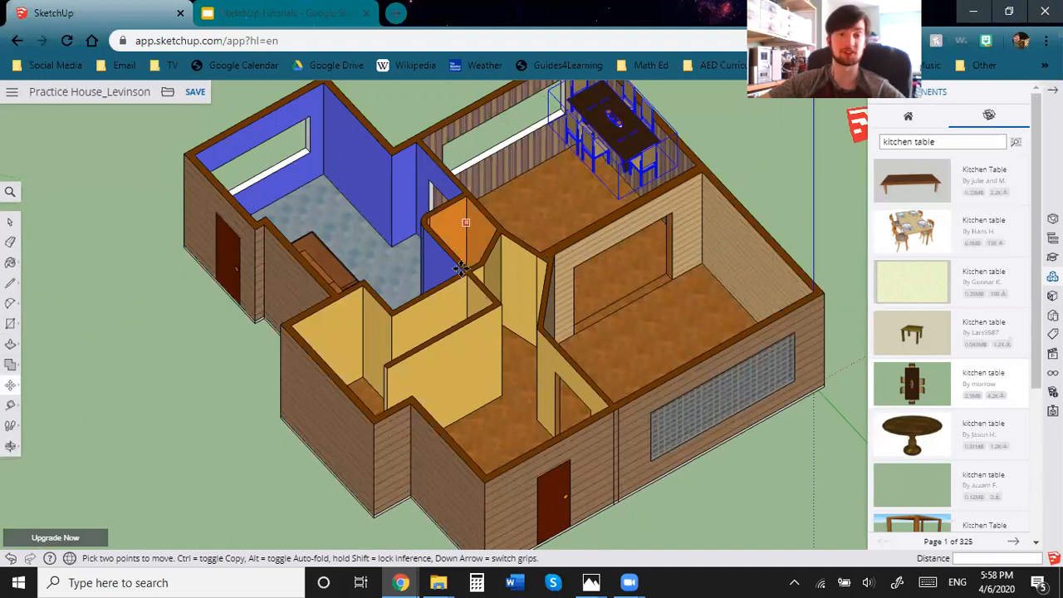
middle_drag(466, 223, 364, 401)
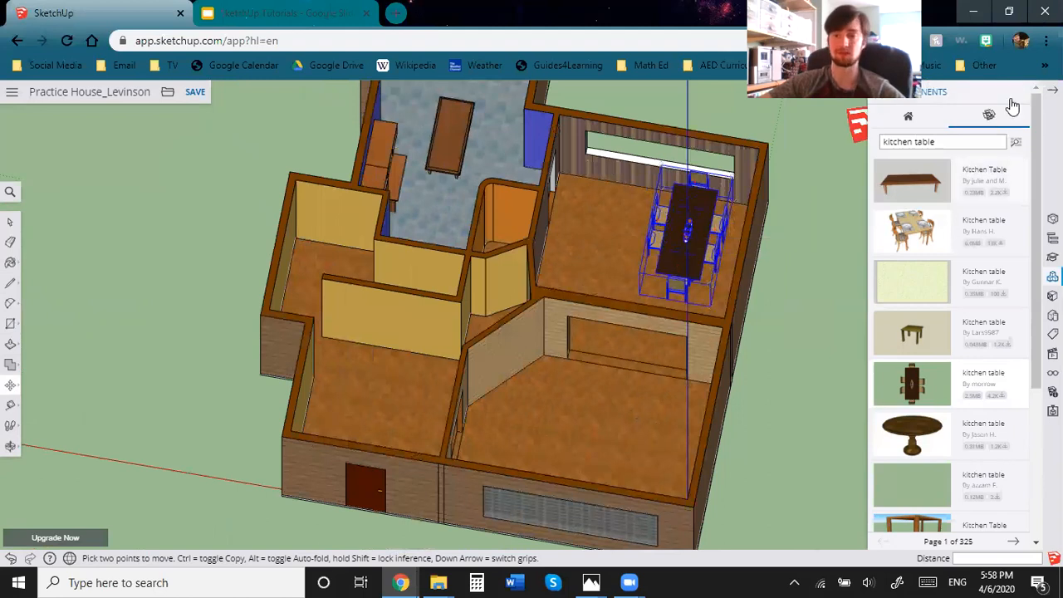
scroll(534, 354, down, 1)
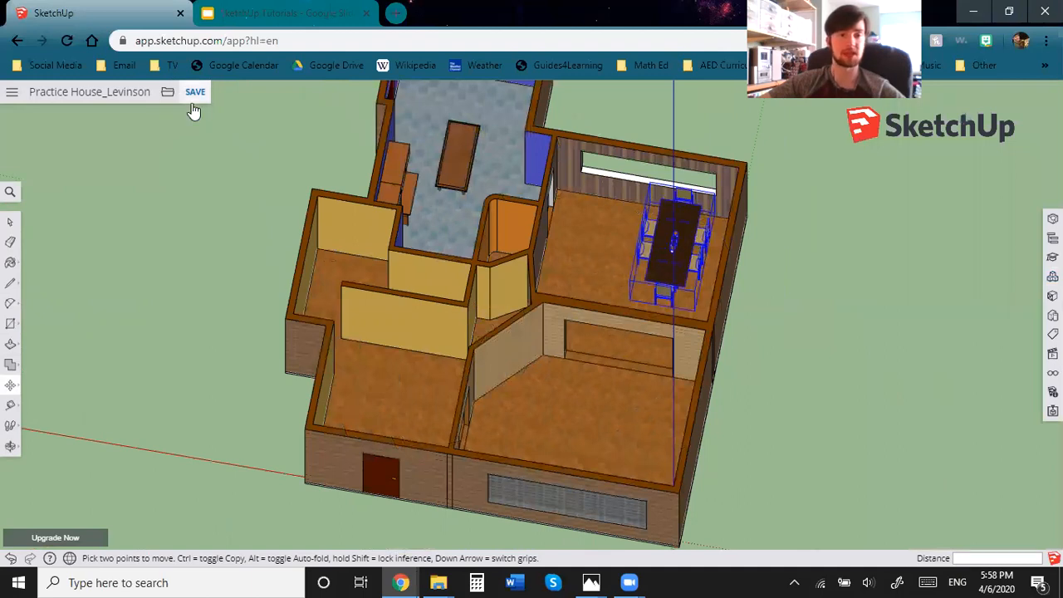
Save the Practice House model and reopen it from the recent files on the home page.
click(196, 95)
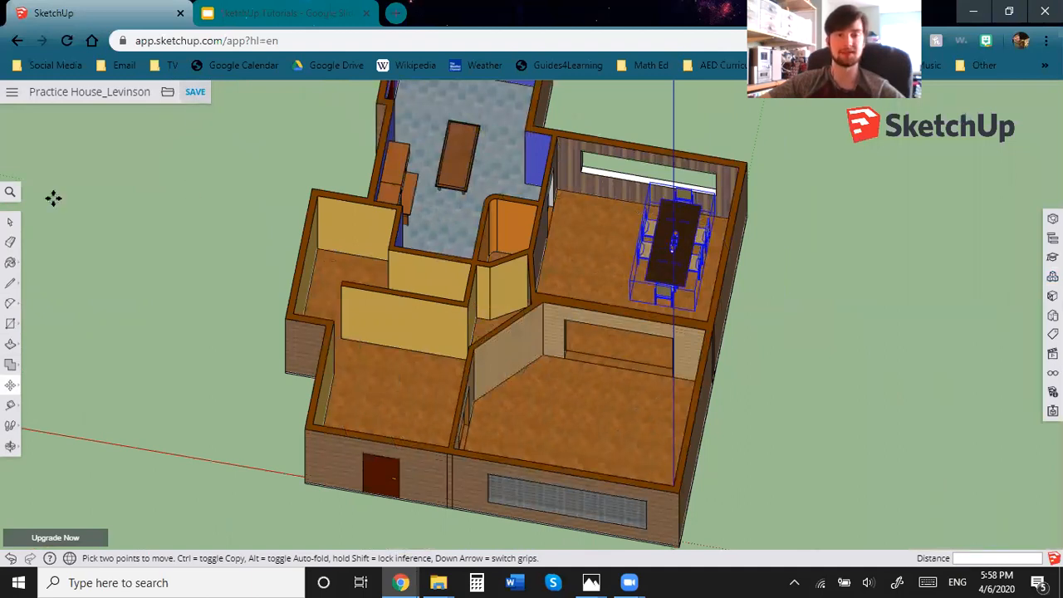
click(12, 98)
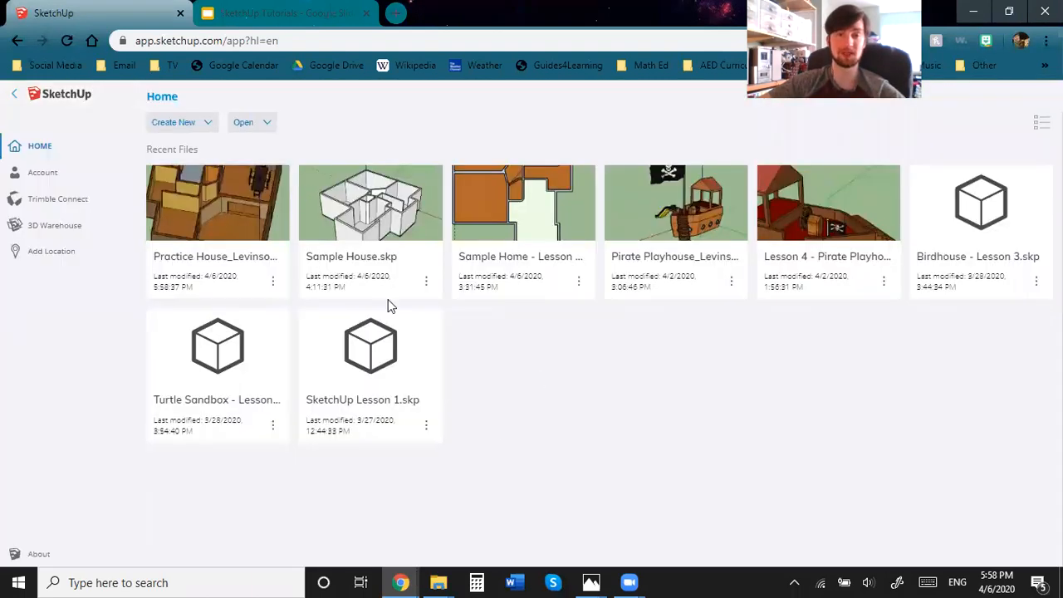
click(272, 282)
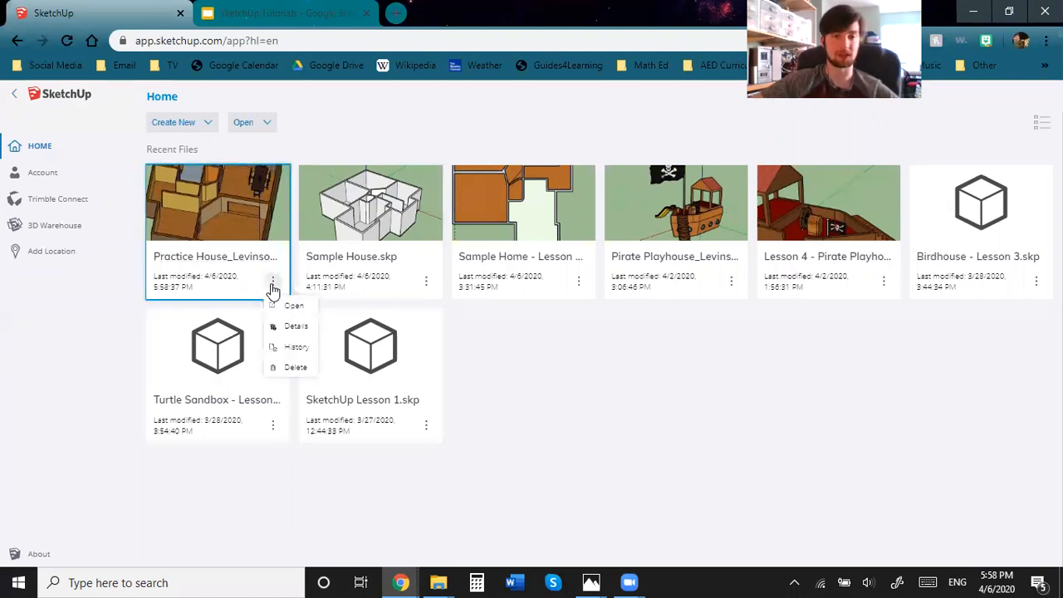
click(208, 264)
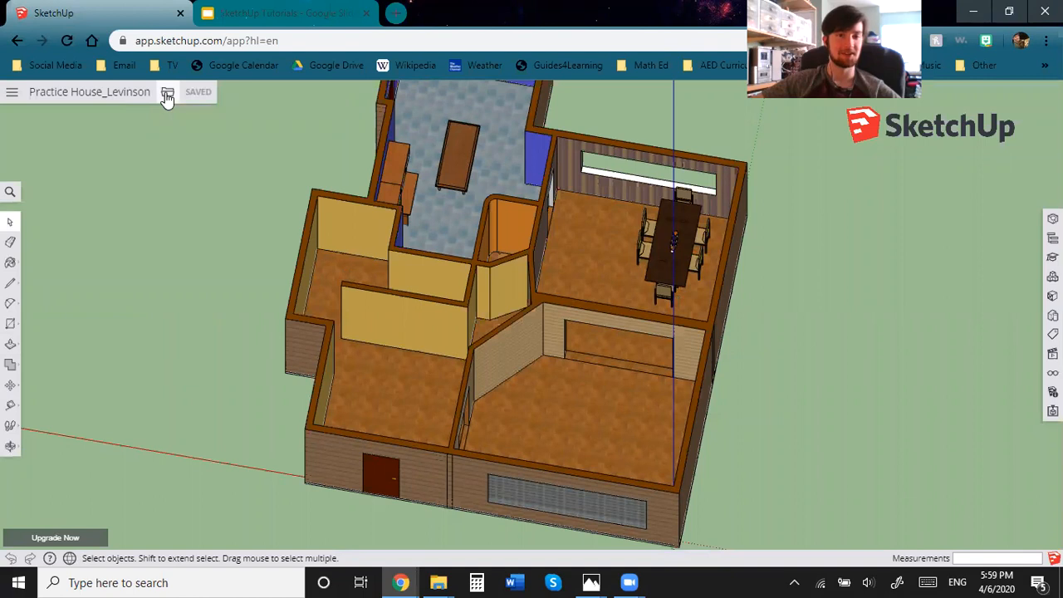
Download the model as a version 2020 .skp file and try to open the downloaded copy.
click(167, 96)
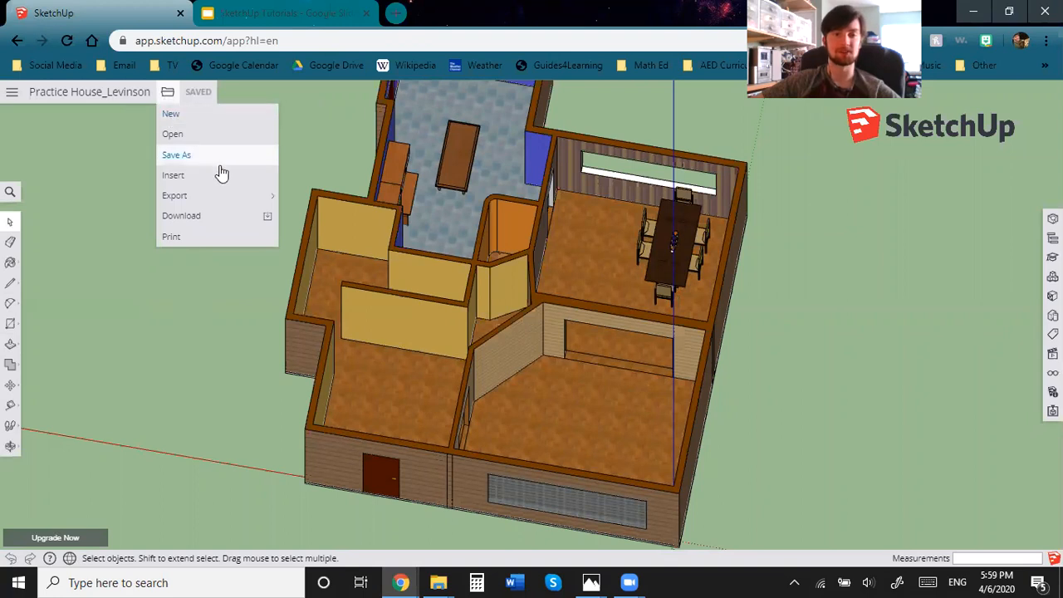
click(210, 222)
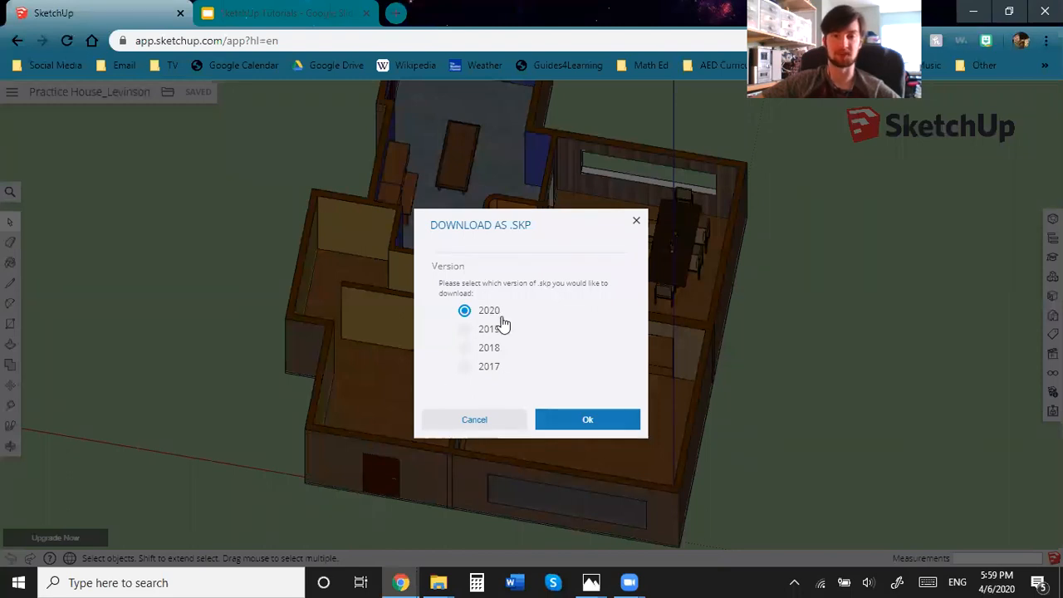
click(589, 420)
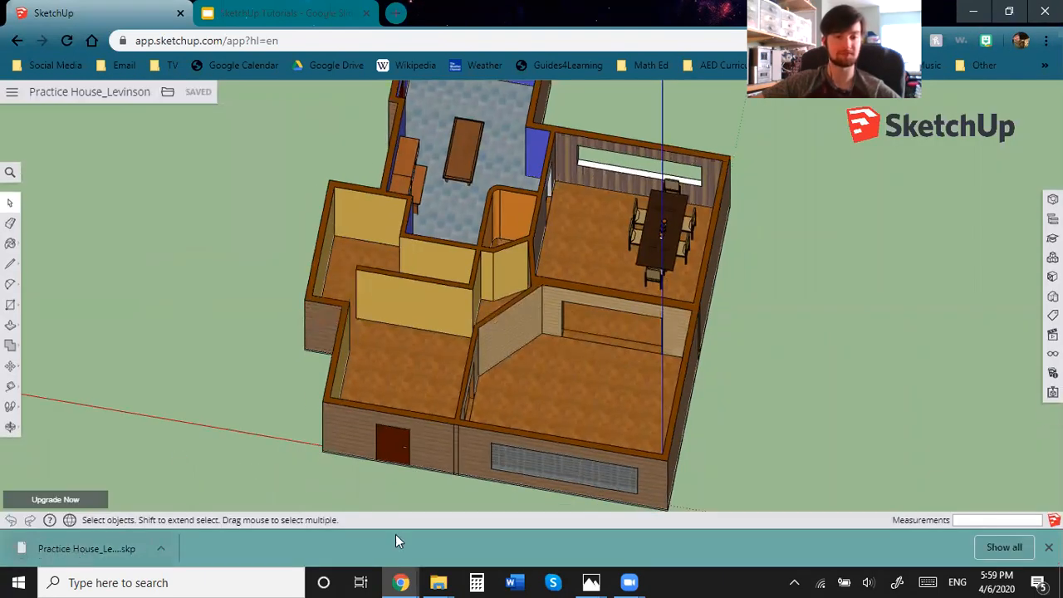
click(88, 551)
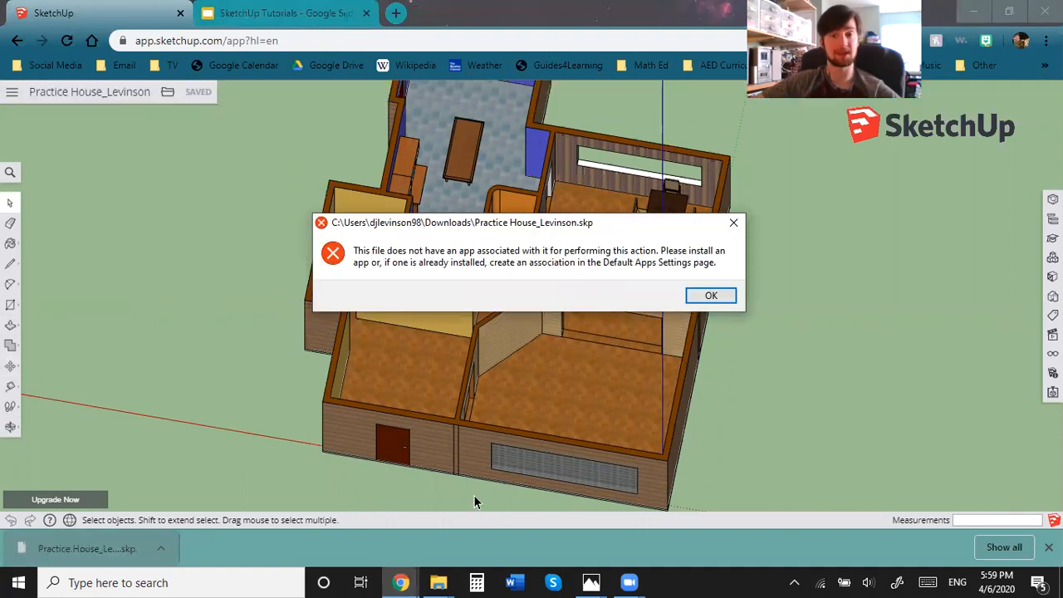
click(712, 297)
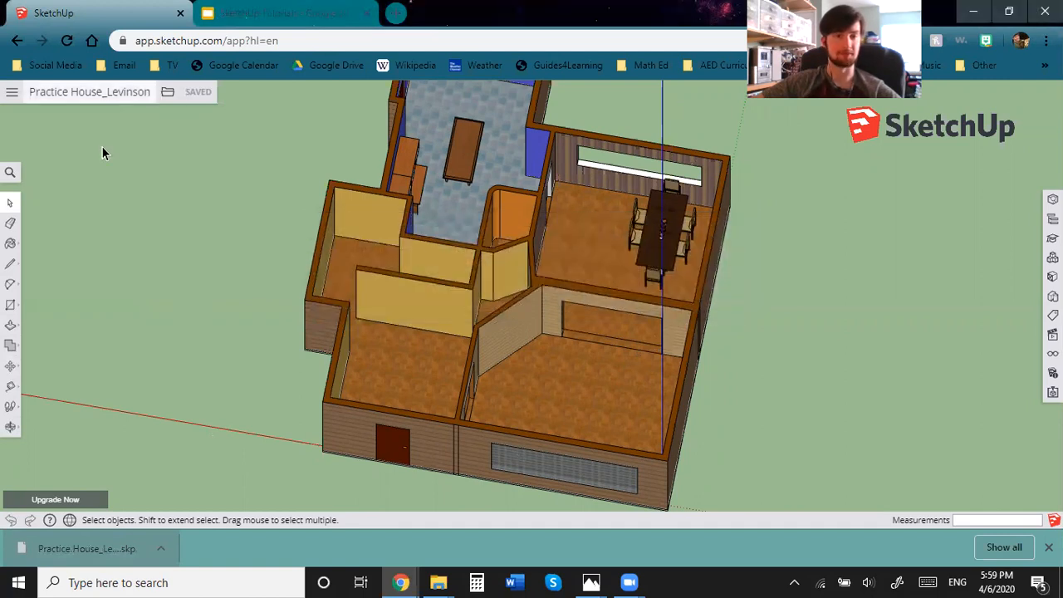
Check the sources for opening a file on the home page and reopen the Practice House model from the recent files.
click(13, 93)
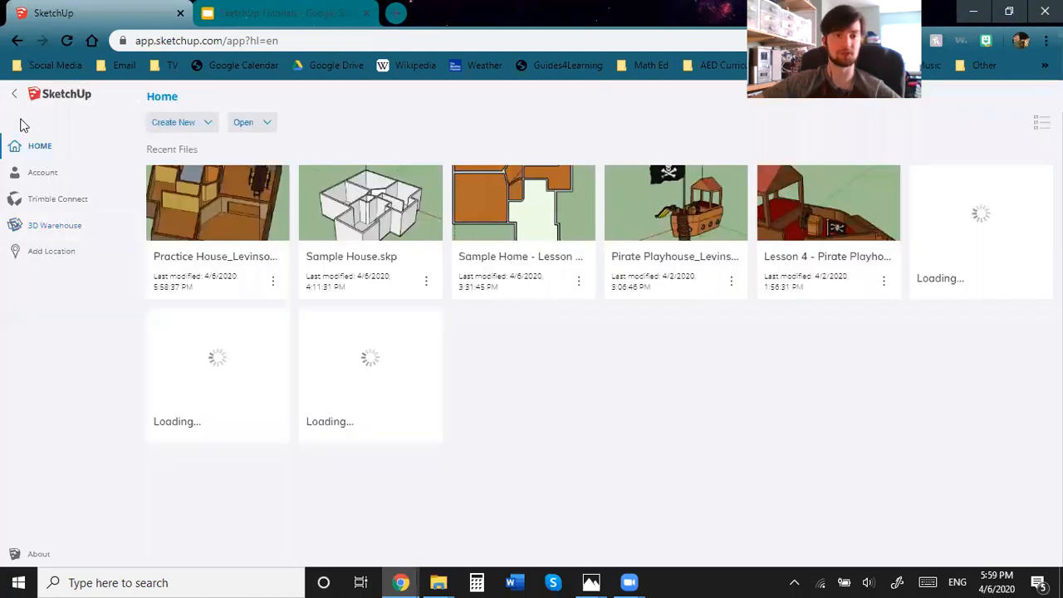
click(257, 126)
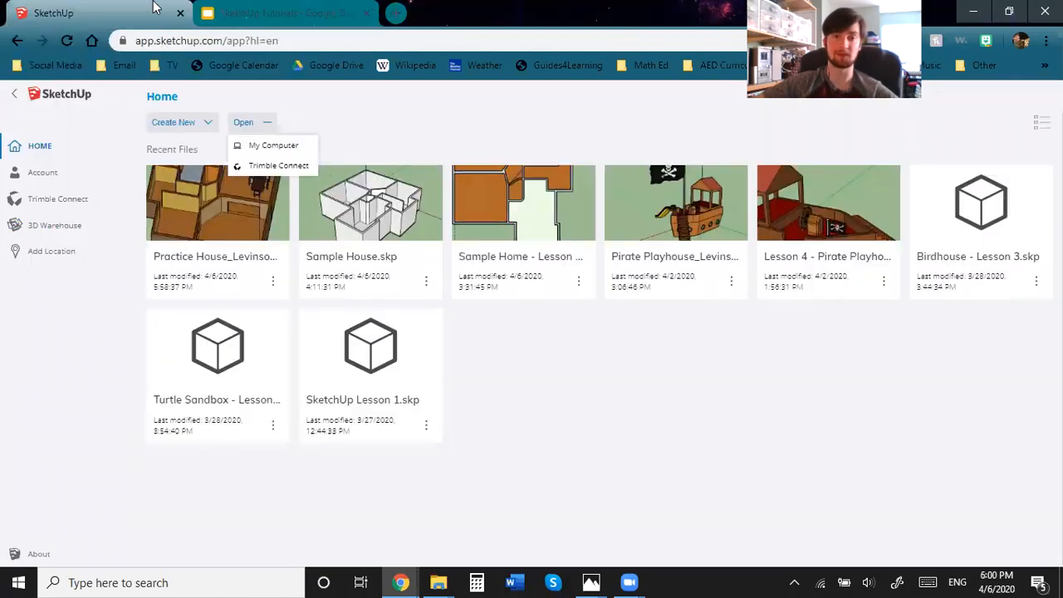
click(598, 378)
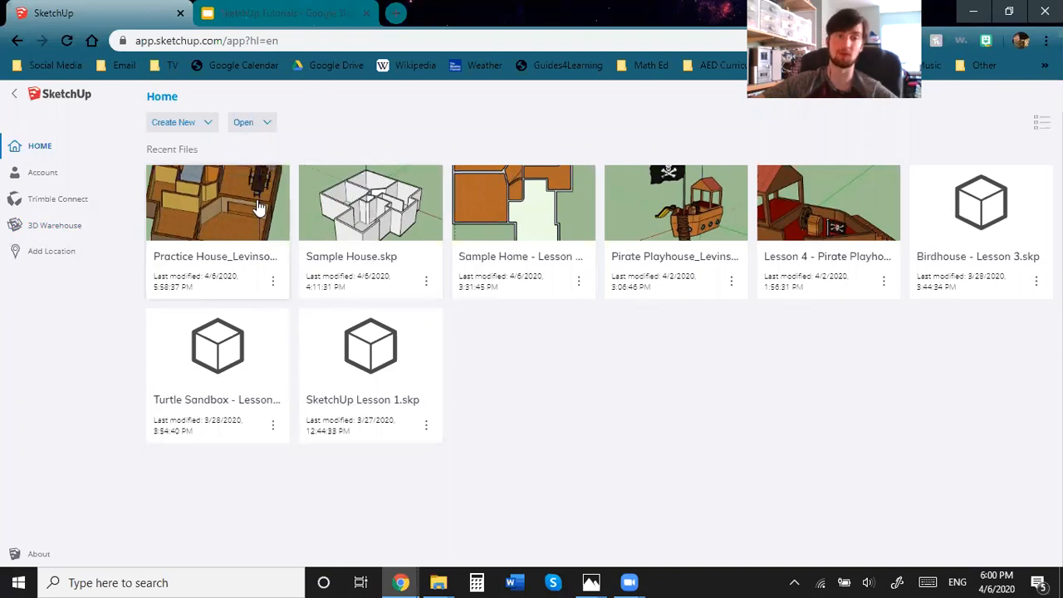
click(212, 256)
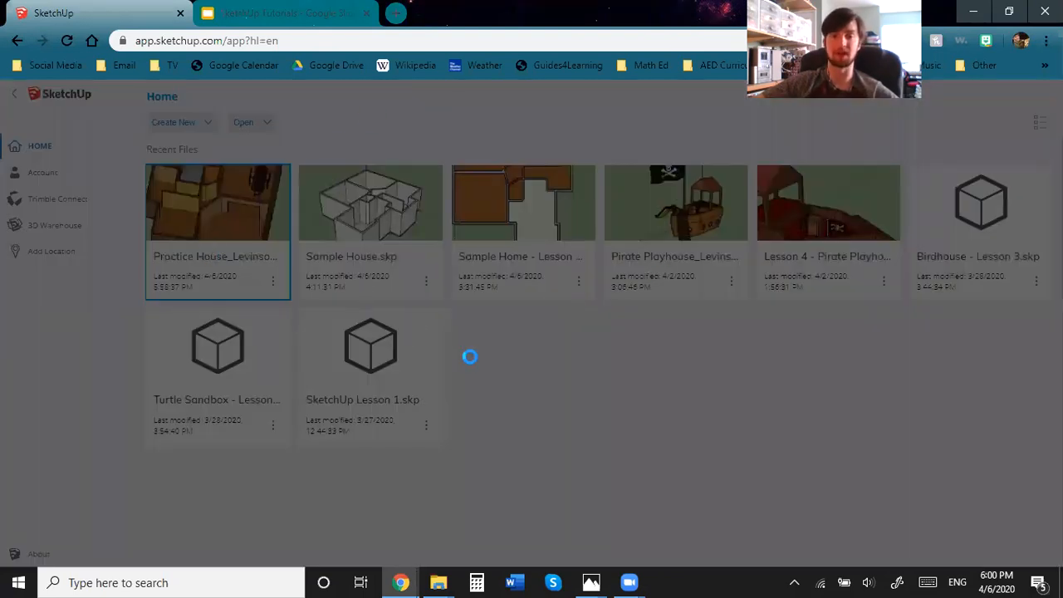